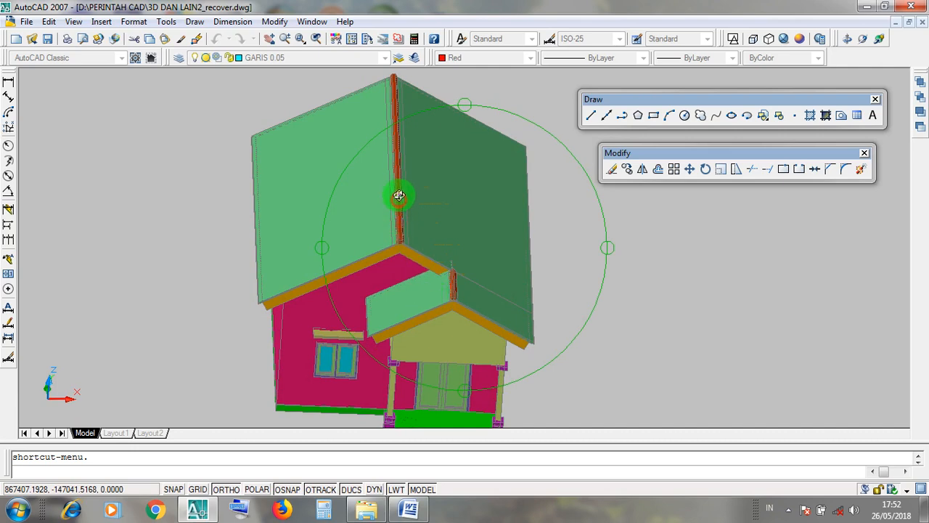
Step: Examine the 3D house's combined gable roof from above and compare it with the neighbouring house that has a flat porch canopy
{"action": "left_click_drag", "start_coordinate": [398, 196], "coordinate": [398, 173]}
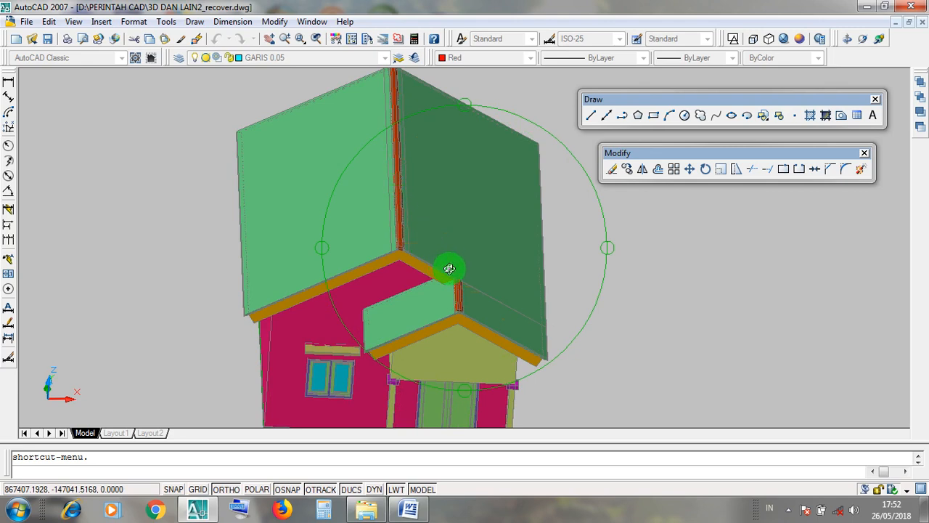
{"action": "left_click_drag", "start_coordinate": [472, 304], "coordinate": [460, 312]}
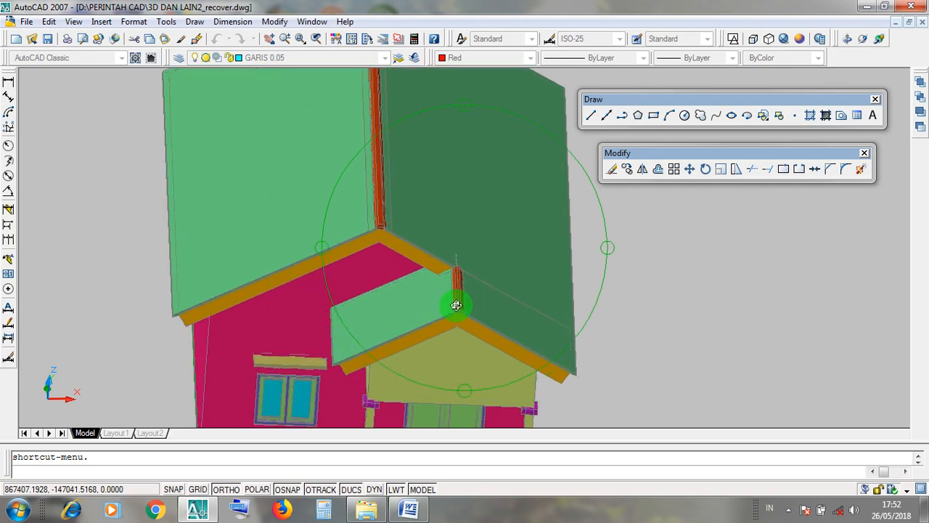
{"action": "left_click_drag", "start_coordinate": [459, 324], "coordinate": [468, 258]}
{"action": "left_click_drag", "start_coordinate": [440, 286], "coordinate": [241, 228]}
{"action": "scroll", "coordinate": [241, 228], "scroll_direction": "up", "scroll_amount": 5}
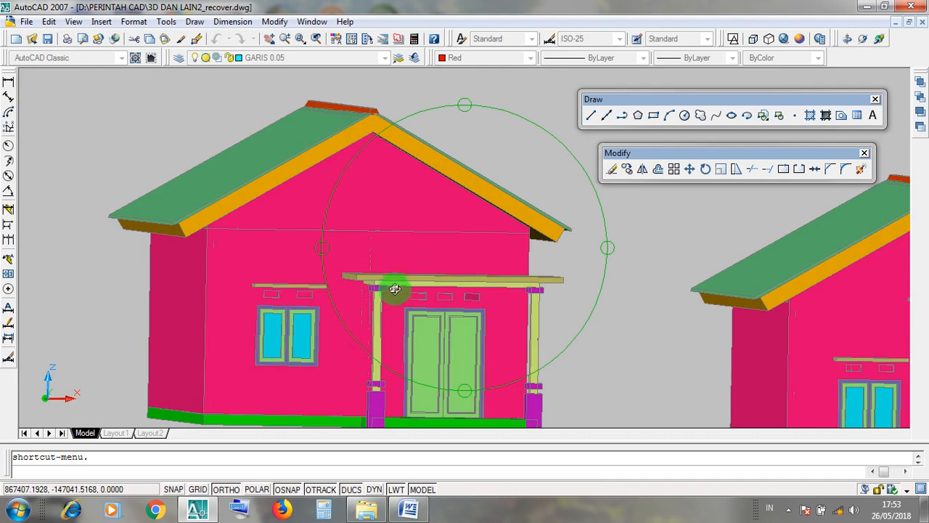
{"action": "scroll", "coordinate": [330, 236], "scroll_direction": "down", "scroll_amount": 5}
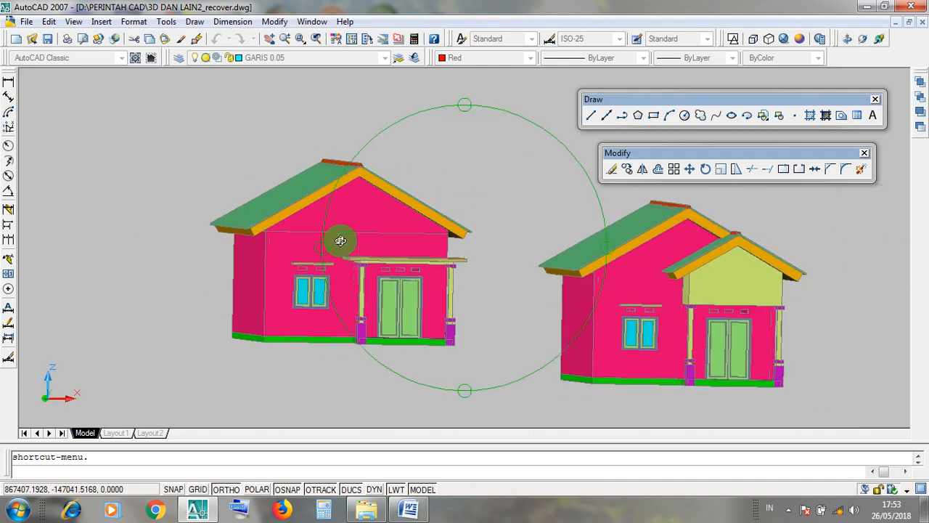
{"action": "middle_click_drag", "start_coordinate": [498, 282], "coordinate": [367, 282]}
{"action": "scroll", "coordinate": [435, 276], "scroll_direction": "up", "scroll_amount": 5}
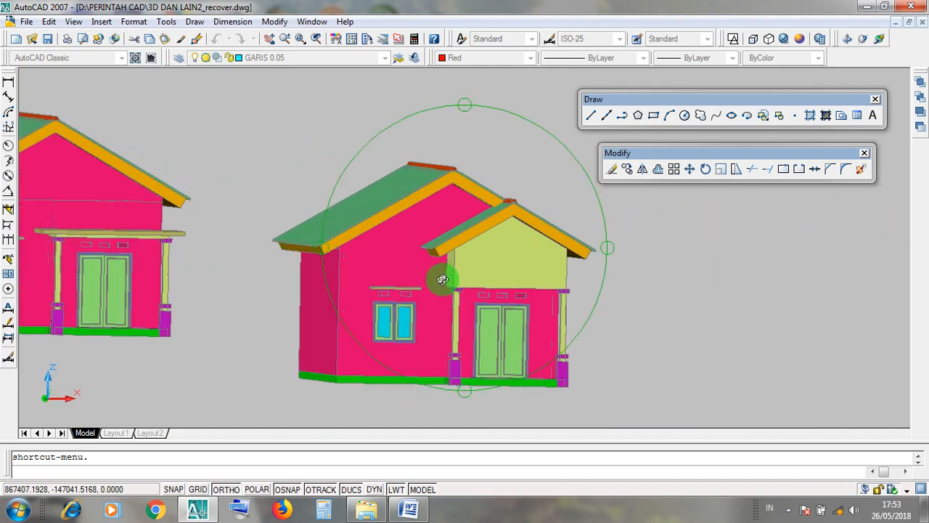
{"action": "scroll", "coordinate": [445, 280], "scroll_direction": "up", "scroll_amount": 3}
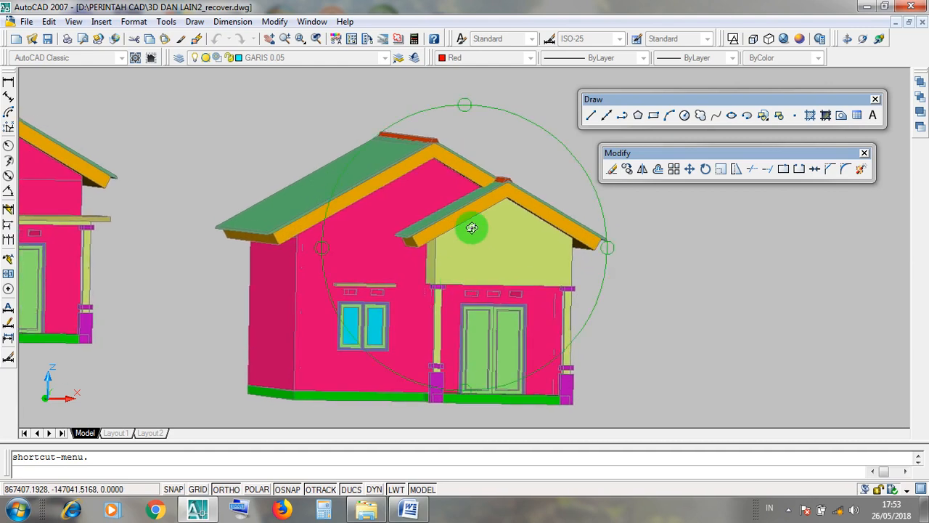
Step: Examine from both sides how the porch gable joins the main roof slope on the 3D house
{"action": "left_click_drag", "start_coordinate": [457, 213], "coordinate": [479, 191]}
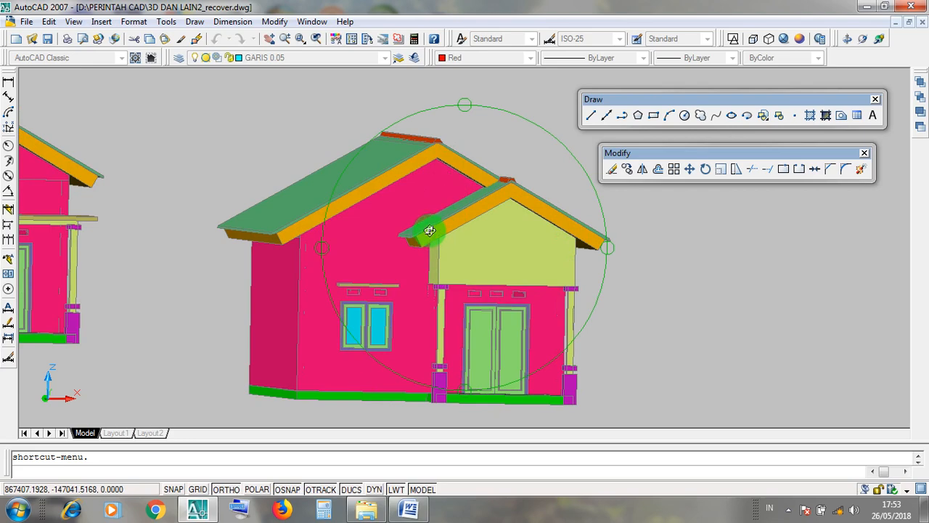
{"action": "left_click_drag", "start_coordinate": [440, 242], "coordinate": [361, 250]}
{"action": "scroll", "coordinate": [363, 263], "scroll_direction": "up", "scroll_amount": 3}
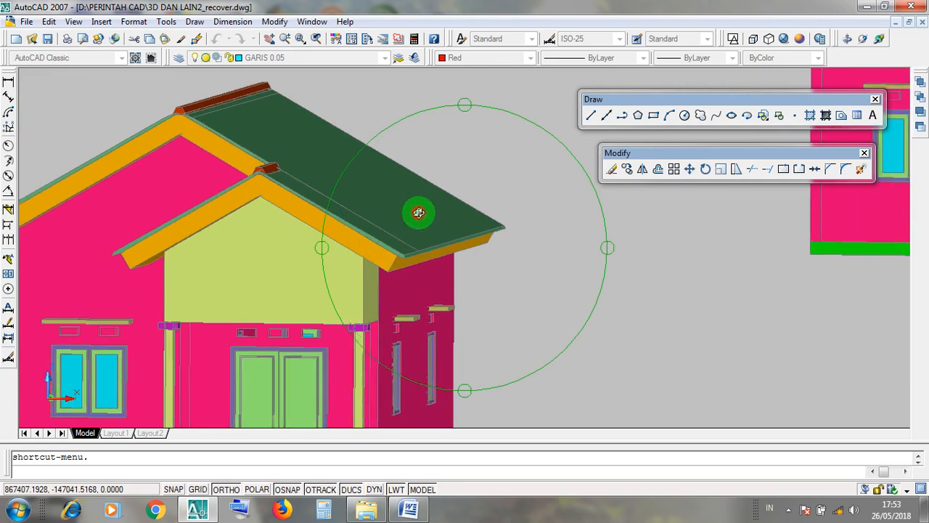
{"action": "left_click_drag", "start_coordinate": [417, 211], "coordinate": [414, 213]}
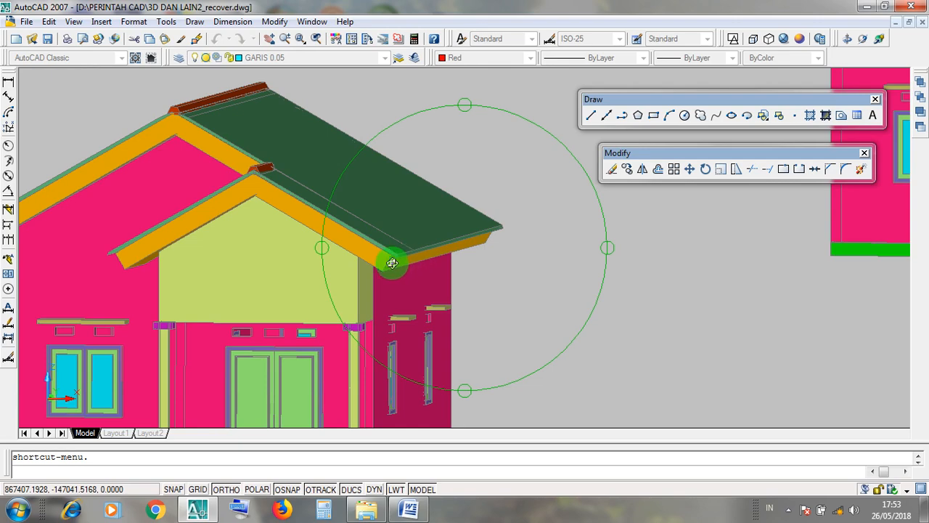
{"action": "left_click_drag", "start_coordinate": [479, 235], "coordinate": [384, 250]}
{"action": "scroll", "coordinate": [423, 228], "scroll_direction": "down", "scroll_amount": 3}
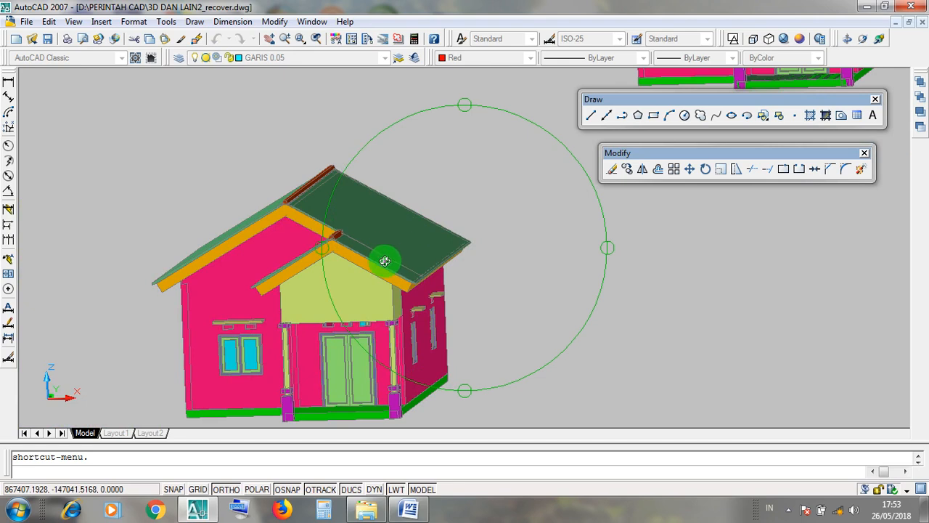
{"action": "scroll", "coordinate": [384, 262], "scroll_direction": "up", "scroll_amount": 3}
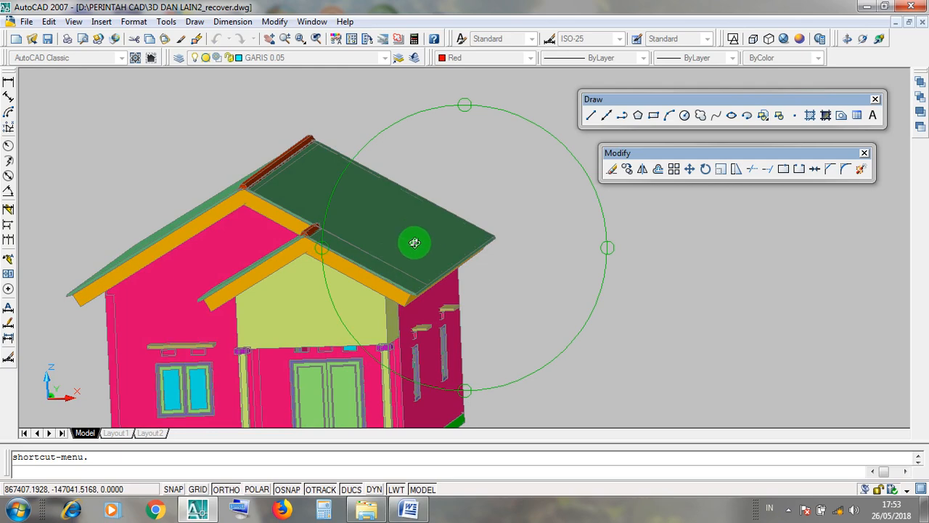
{"action": "scroll", "coordinate": [415, 255], "scroll_direction": "down", "scroll_amount": 2}
{"action": "mouse_move", "coordinate": [406, 255]}
{"action": "left_mouse_down"}
{"action": "mouse_move", "coordinate": [423, 254]}
{"action": "mouse_move", "coordinate": [406, 244]}
{"action": "left_mouse_up"}
{"action": "scroll", "coordinate": [423, 247], "scroll_direction": "up", "scroll_amount": 3}
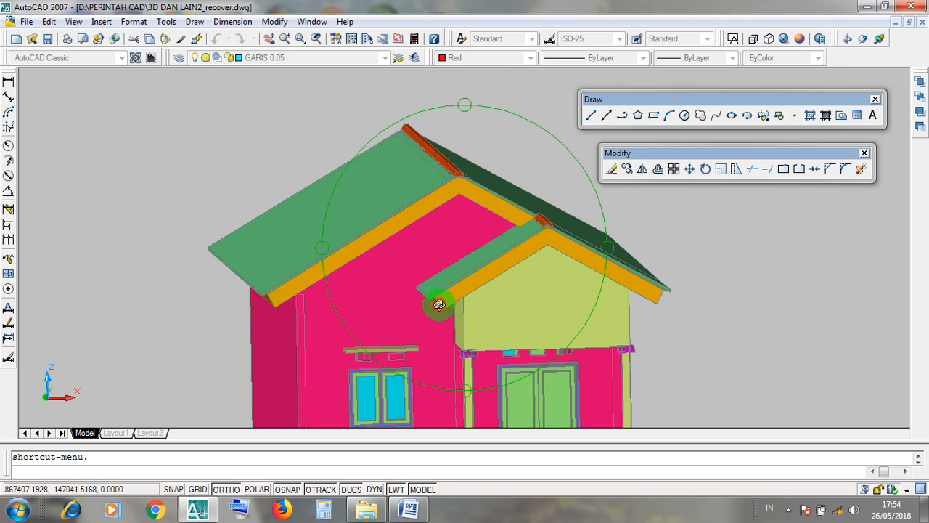
Step: Examine the fascia boards, ridge caps and gable walls of both roofs from the front of the 3D house
{"action": "left_click_drag", "start_coordinate": [439, 304], "coordinate": [426, 262]}
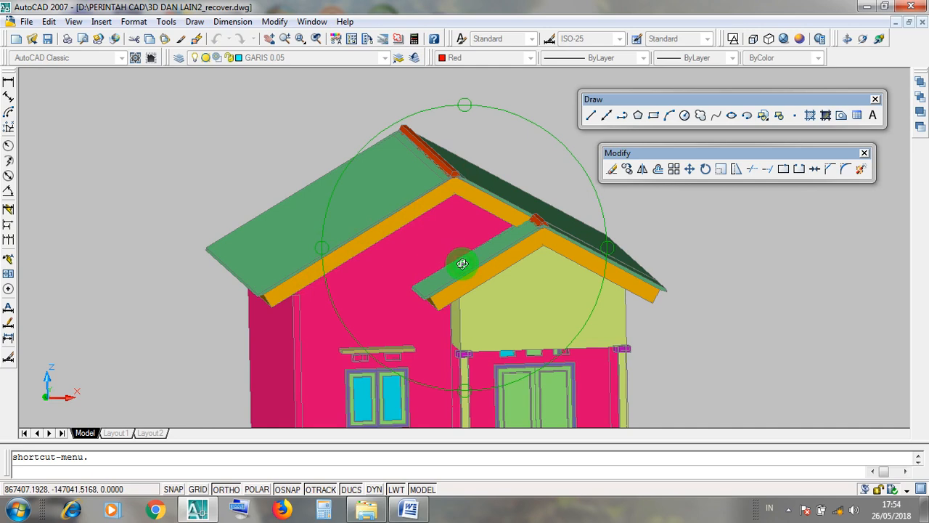
{"action": "scroll", "coordinate": [431, 240], "scroll_direction": "down", "scroll_amount": 3}
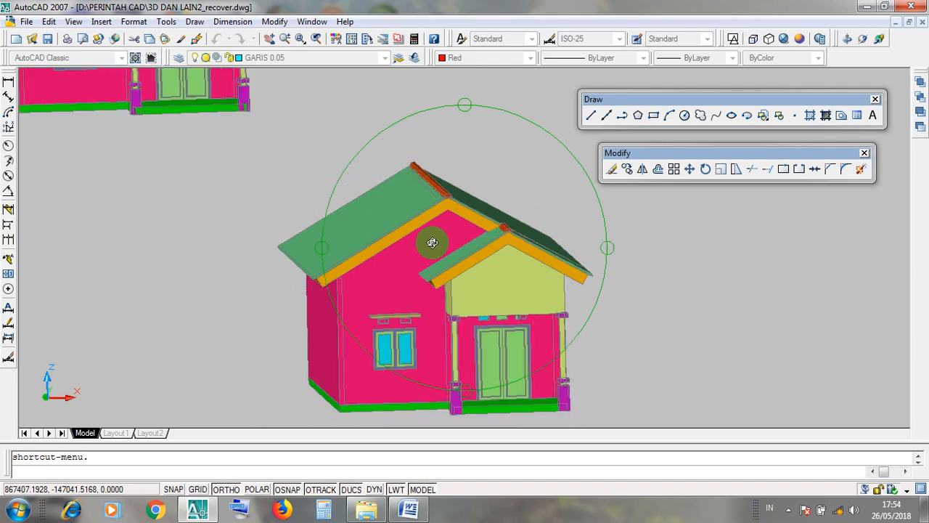
{"action": "left_click_drag", "start_coordinate": [420, 264], "coordinate": [404, 242]}
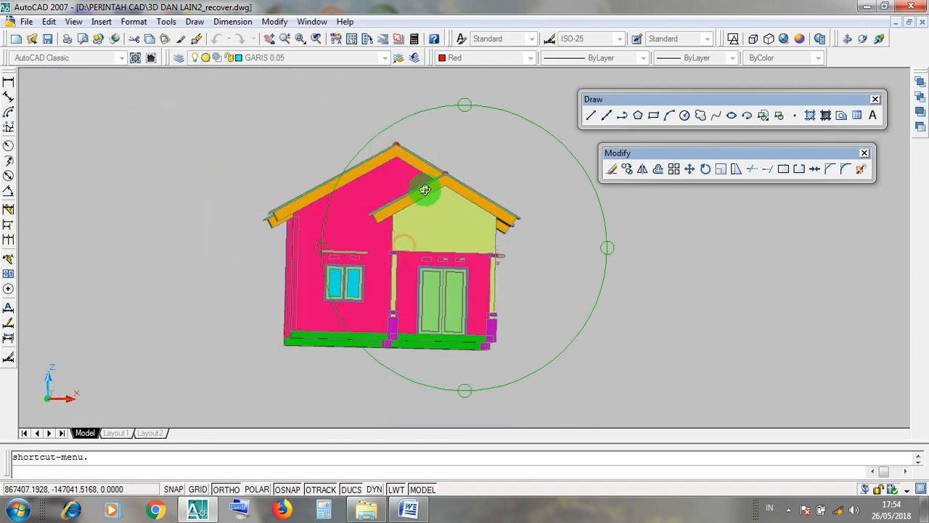
{"action": "scroll", "coordinate": [430, 184], "scroll_direction": "up", "scroll_amount": 2}
{"action": "scroll", "coordinate": [489, 194], "scroll_direction": "up", "scroll_amount": 1}
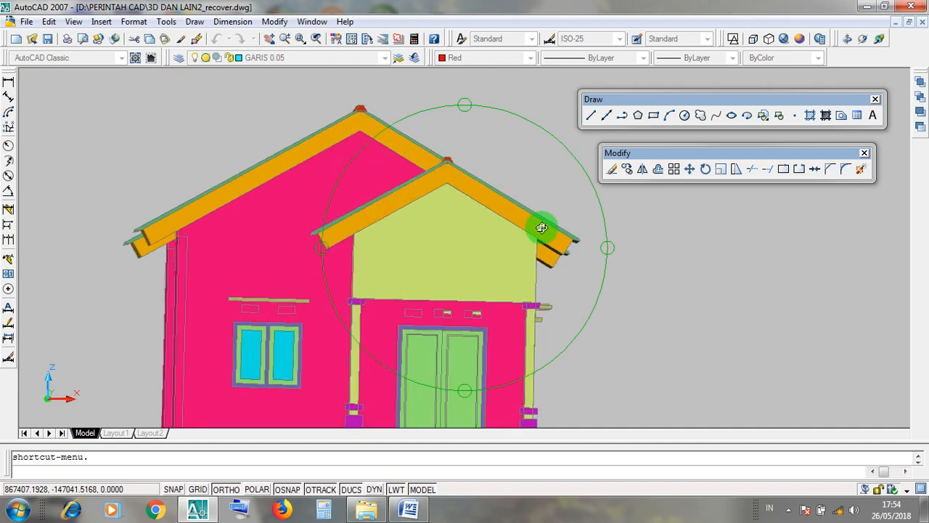
{"action": "left_click_drag", "start_coordinate": [541, 228], "coordinate": [424, 210]}
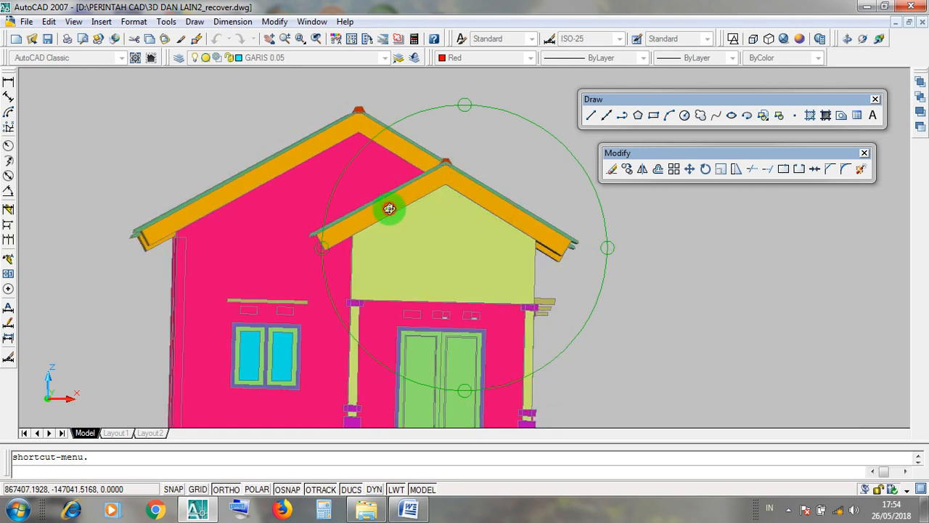
{"action": "left_click_drag", "start_coordinate": [488, 226], "coordinate": [510, 194]}
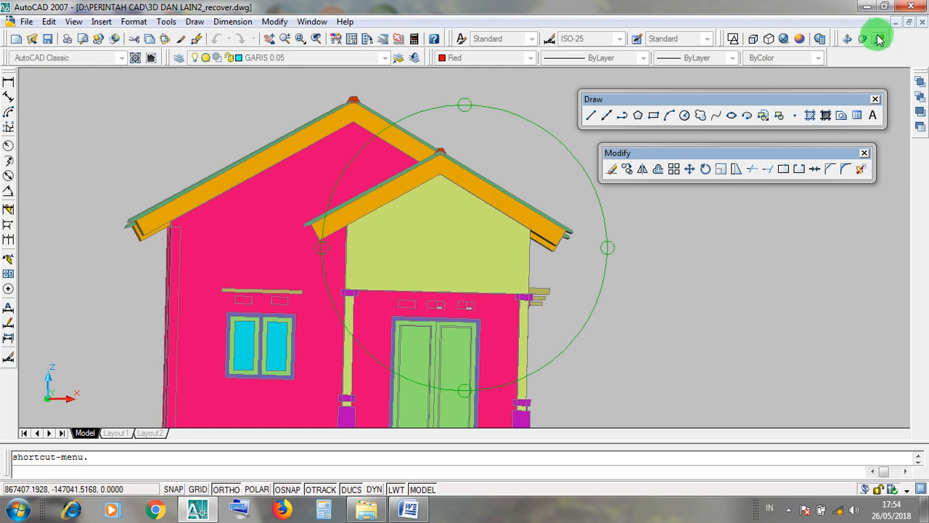
{"action": "scroll", "coordinate": [439, 148], "scroll_direction": "up", "scroll_amount": 2}
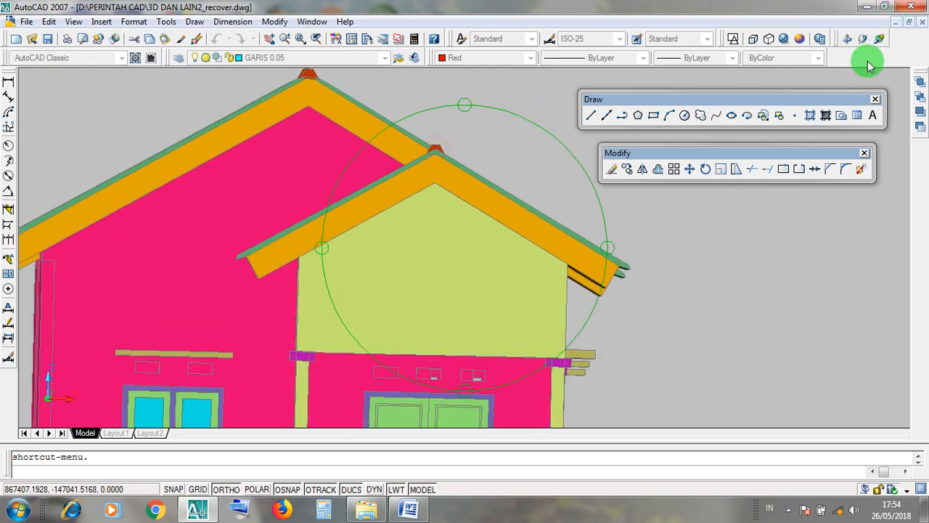
Step: Minimise the 3D house drawing and bring up LATIHAN RUMAH 2D.dwg at full size
{"action": "left_click", "coordinate": [894, 22]}
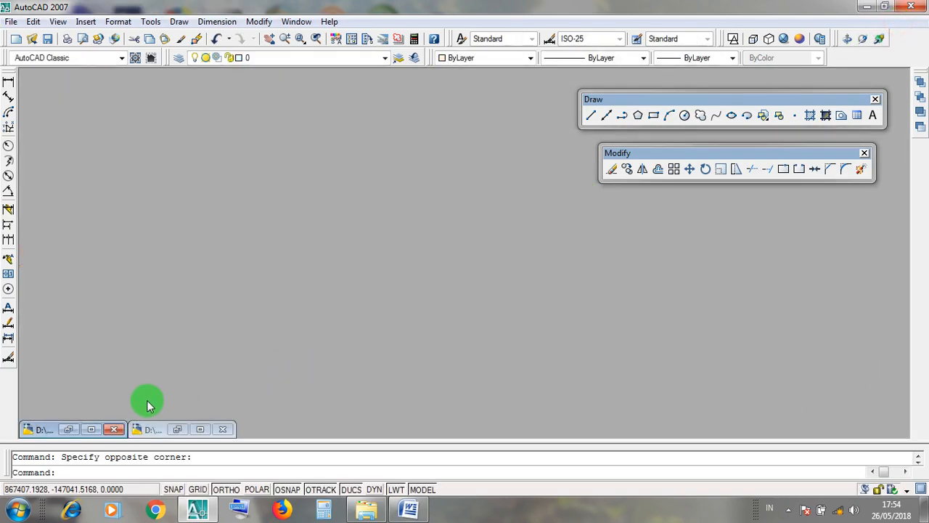
{"action": "left_click", "coordinate": [92, 429]}
{"action": "left_click", "coordinate": [866, 7]}
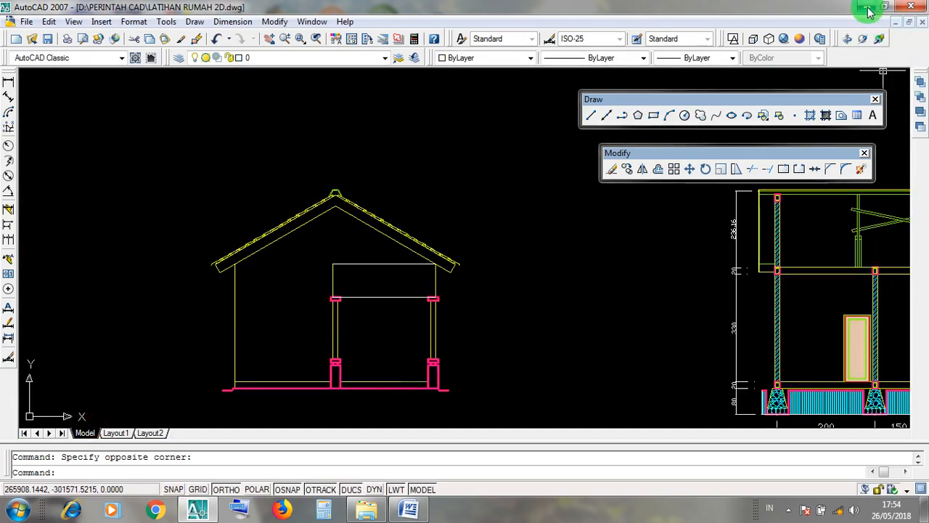
{"action": "left_click", "coordinate": [789, 511]}
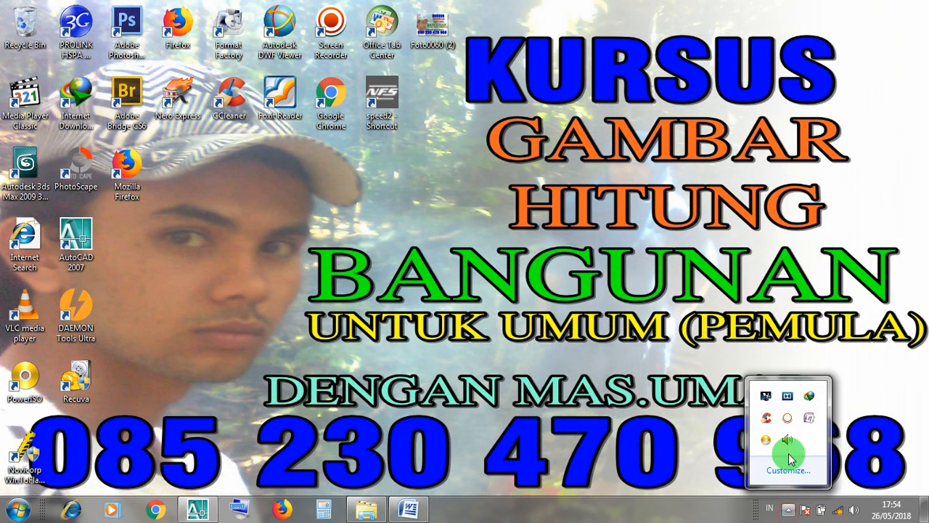
{"action": "right_click", "coordinate": [800, 409]}
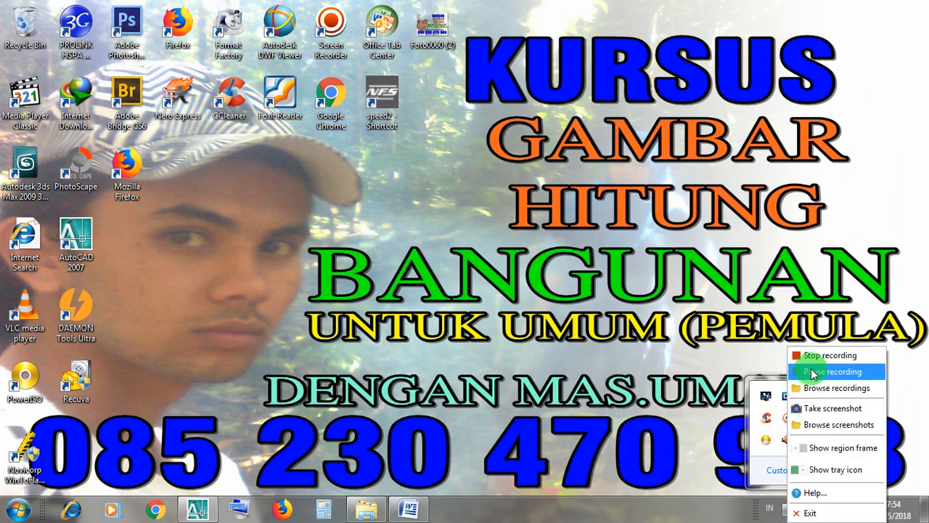
{"action": "left_click", "coordinate": [813, 371]}
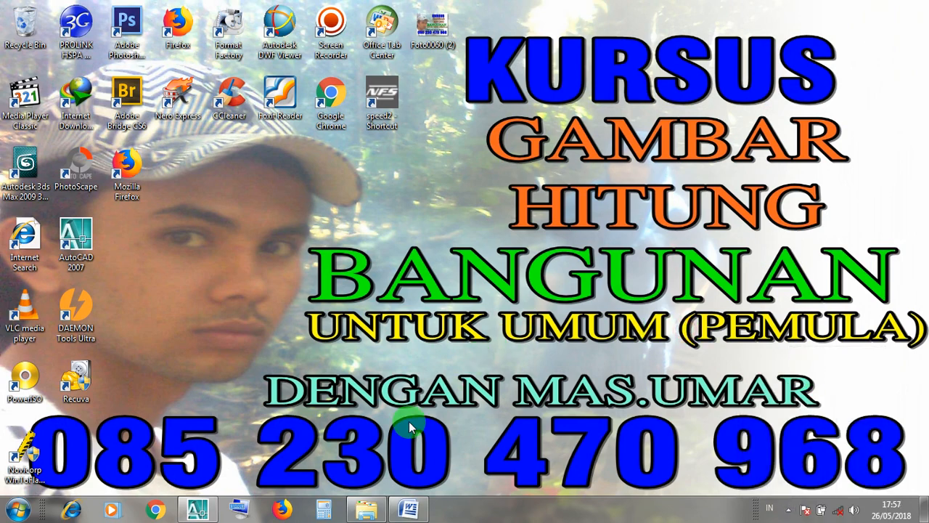
{"action": "left_click", "coordinate": [197, 509]}
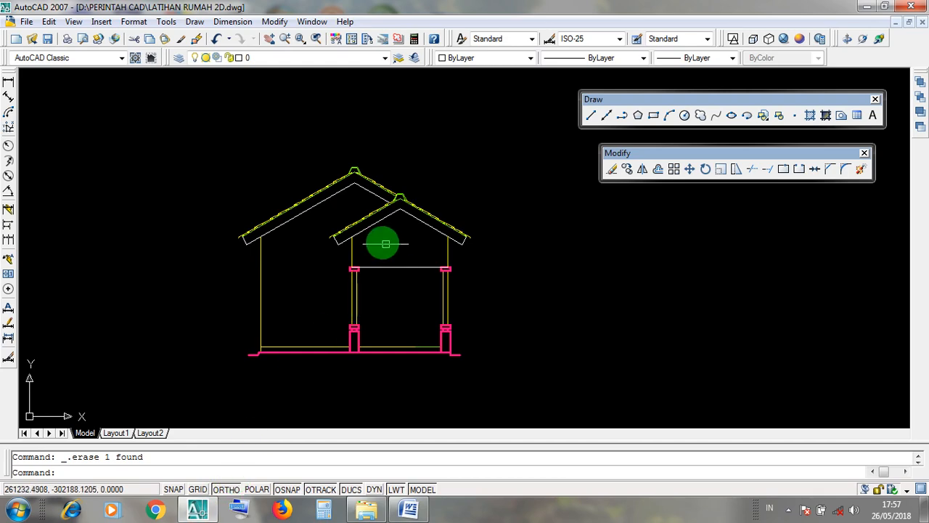
Step: Highlight the main gable's roof tiles, ridge and fascia lines in the 2D front elevation, and clear the selection
{"action": "scroll", "coordinate": [381, 241], "scroll_direction": "down", "scroll_amount": 3}
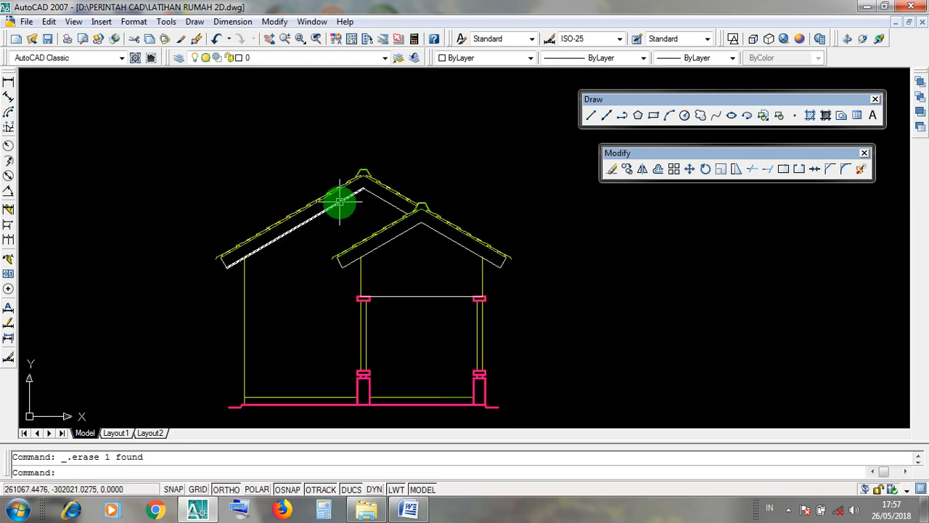
{"action": "scroll", "coordinate": [338, 201], "scroll_direction": "up", "scroll_amount": 2}
{"action": "left_click", "coordinate": [448, 195]}
{"action": "left_click", "coordinate": [326, 135]}
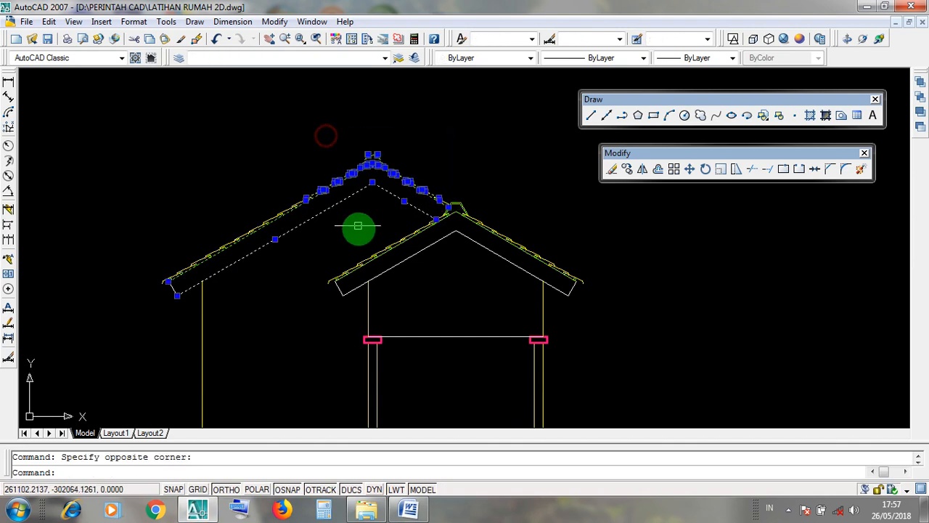
{"action": "left_click", "coordinate": [356, 225]}
{"action": "left_click", "coordinate": [279, 172]}
{"action": "left_click", "coordinate": [294, 265]}
{"action": "left_click", "coordinate": [228, 177]}
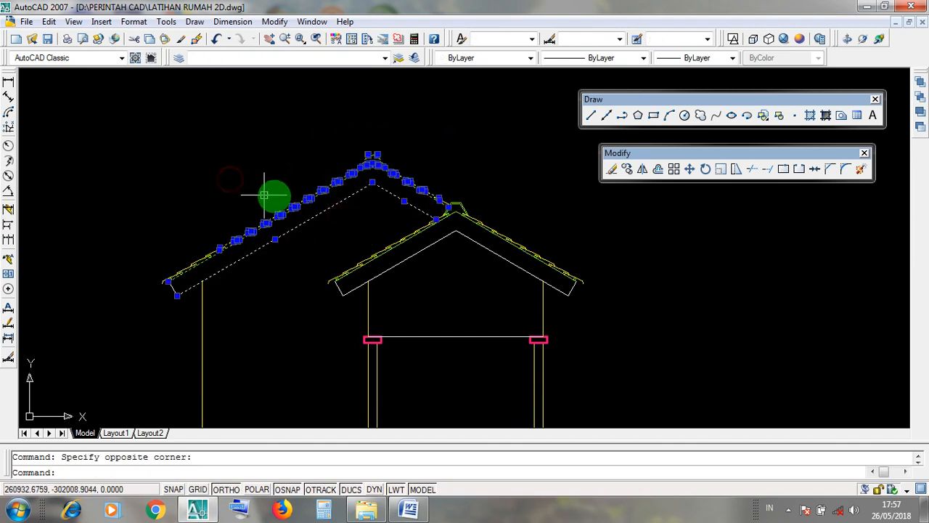
{"action": "key", "text": "Escape"}
Step: Highlight the porch gable's outer slope tiles and fascia in the 2D front elevation, and clear the selection
{"action": "left_click", "coordinate": [487, 269]}
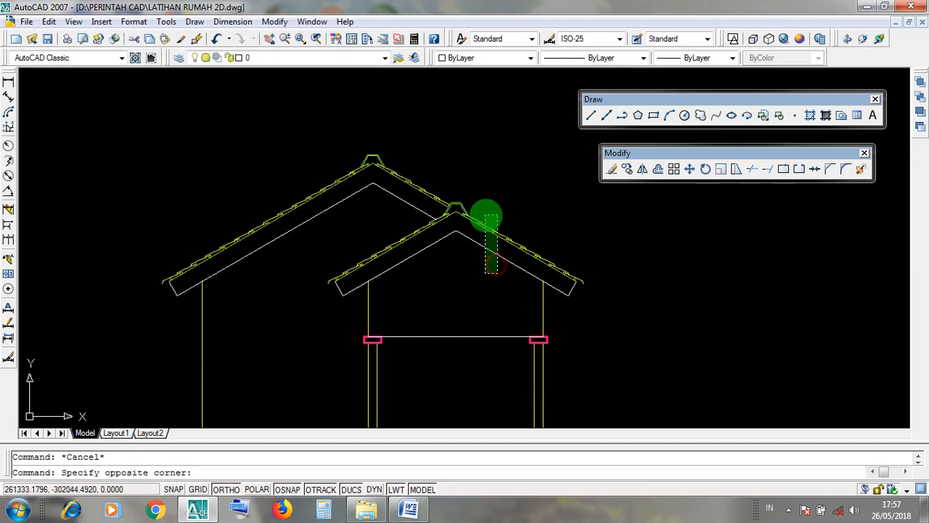
{"action": "left_click", "coordinate": [594, 298]}
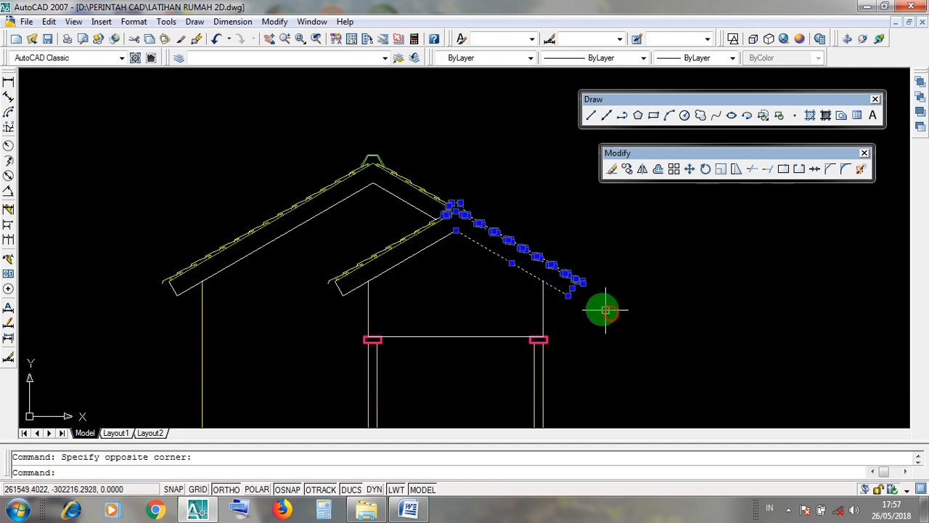
{"action": "key", "text": "Escape"}
{"action": "left_click", "coordinate": [307, 221]}
{"action": "key", "text": "Escape"}
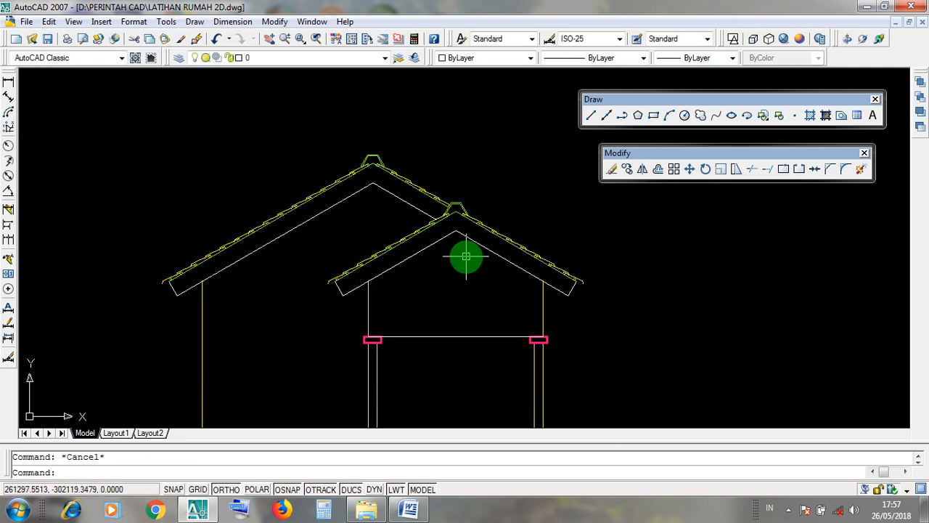
Step: Compare the combined-gable front elevation with the single-gable elevation on the adjacent framed sheet
{"action": "scroll", "coordinate": [463, 252], "scroll_direction": "down", "scroll_amount": 2}
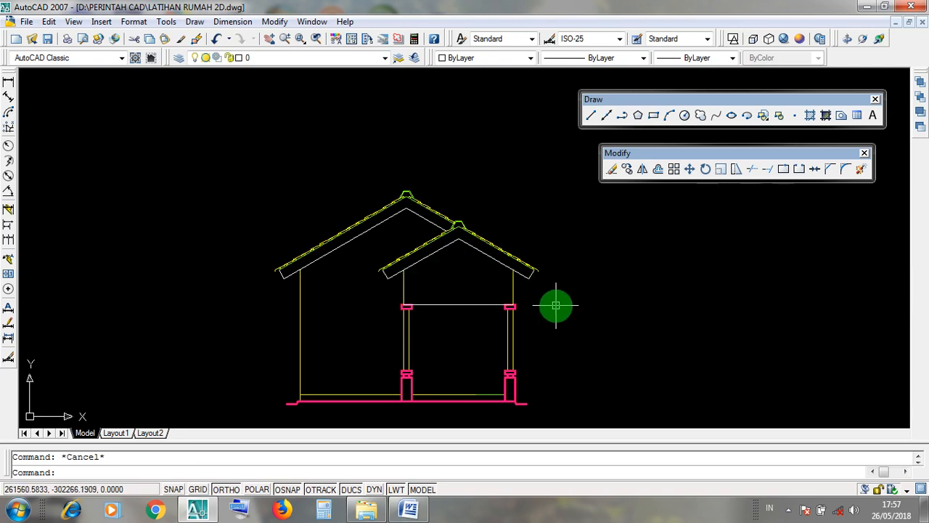
{"action": "scroll", "coordinate": [555, 304], "scroll_direction": "down", "scroll_amount": 4}
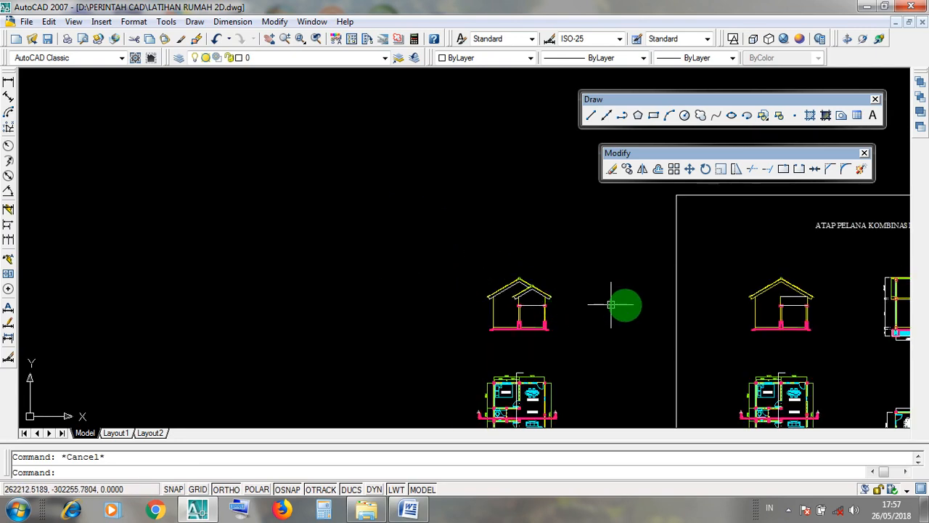
{"action": "scroll", "coordinate": [595, 302], "scroll_direction": "up", "scroll_amount": 3}
{"action": "scroll", "coordinate": [450, 290], "scroll_direction": "up", "scroll_amount": 3}
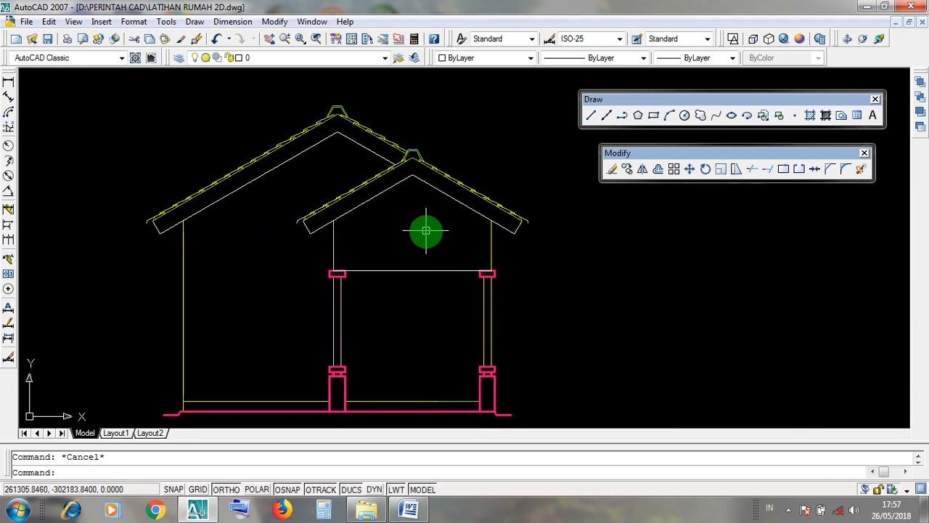
{"action": "scroll", "coordinate": [425, 243], "scroll_direction": "down", "scroll_amount": 5}
{"action": "middle_click_drag", "start_coordinate": [522, 269], "coordinate": [400, 284]}
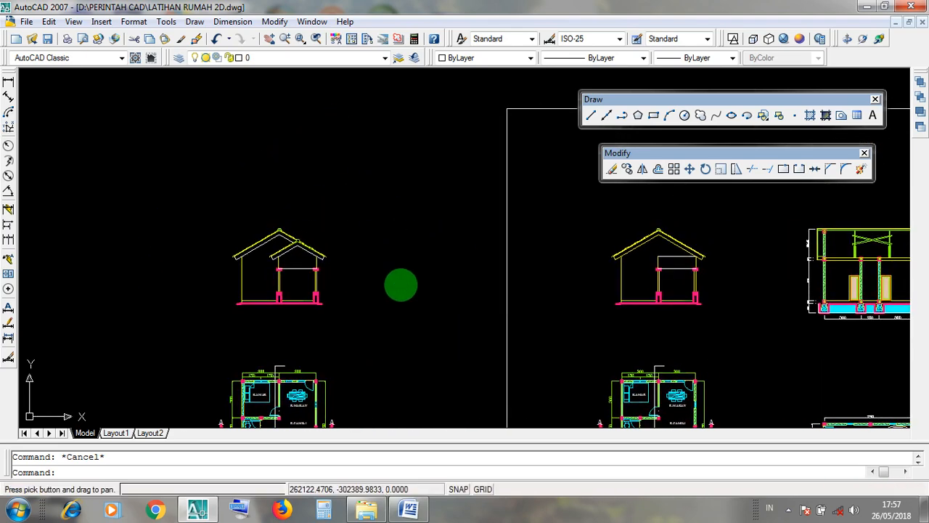
Step: Examine the roof, fascia and porch of the single-gable front elevation on the framed sheet
{"action": "scroll", "coordinate": [645, 280], "scroll_direction": "up", "scroll_amount": 3}
{"action": "middle_click_drag", "start_coordinate": [687, 278], "coordinate": [498, 293]}
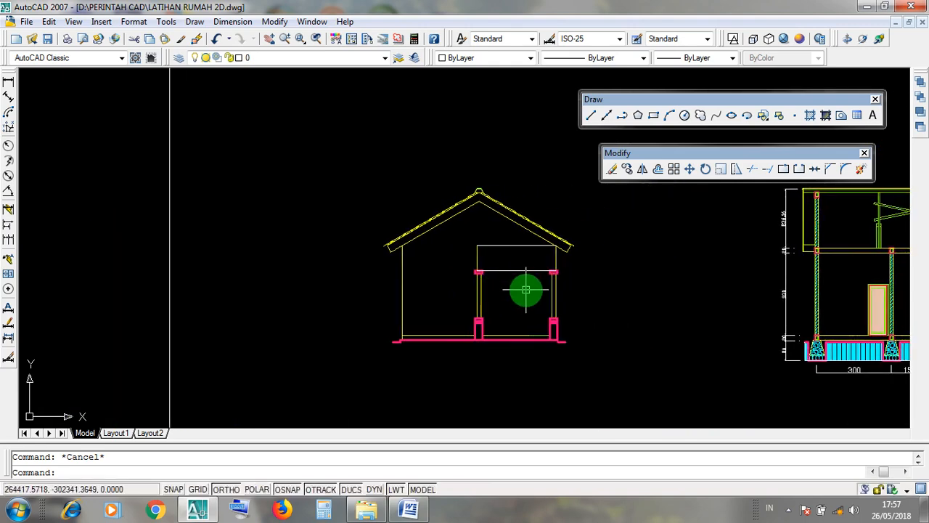
{"action": "scroll", "coordinate": [529, 288], "scroll_direction": "up", "scroll_amount": 3}
{"action": "middle_click_drag", "start_coordinate": [527, 284], "coordinate": [492, 305]}
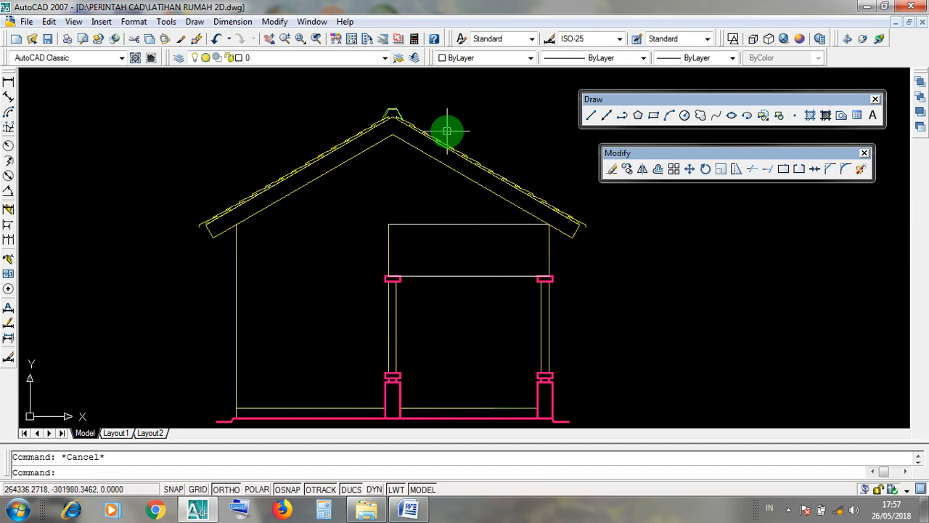
{"action": "scroll", "coordinate": [447, 132], "scroll_direction": "down", "scroll_amount": 2}
{"action": "scroll", "coordinate": [234, 201], "scroll_direction": "down", "scroll_amount": 2}
Step: Inspect the smaller porch gable in the combined-gable front elevation beside the framed sheet
{"action": "scroll", "coordinate": [249, 207], "scroll_direction": "up", "scroll_amount": 5}
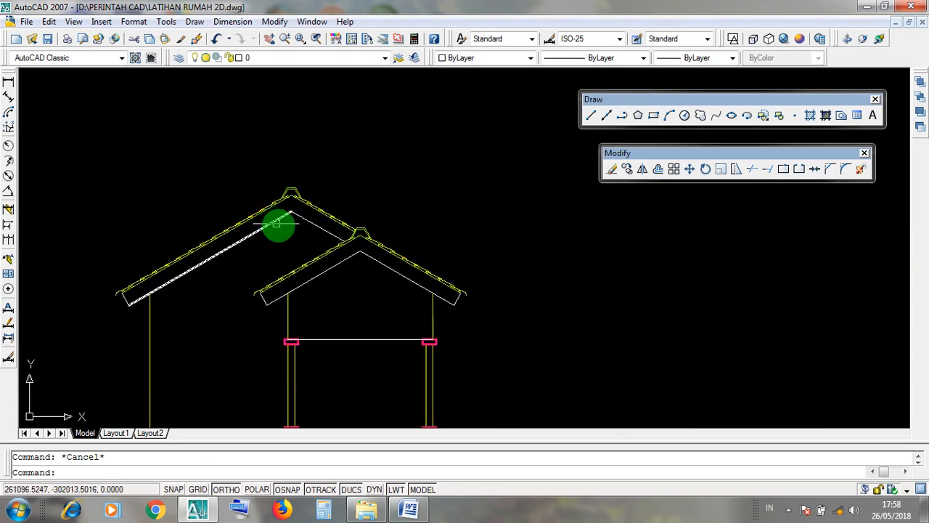
{"action": "left_click", "coordinate": [288, 230]}
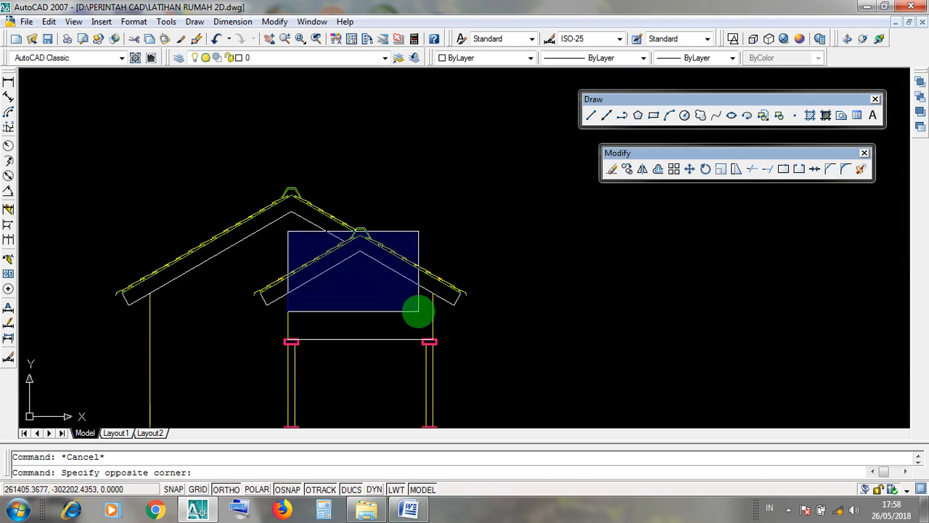
{"action": "left_click", "coordinate": [301, 242]}
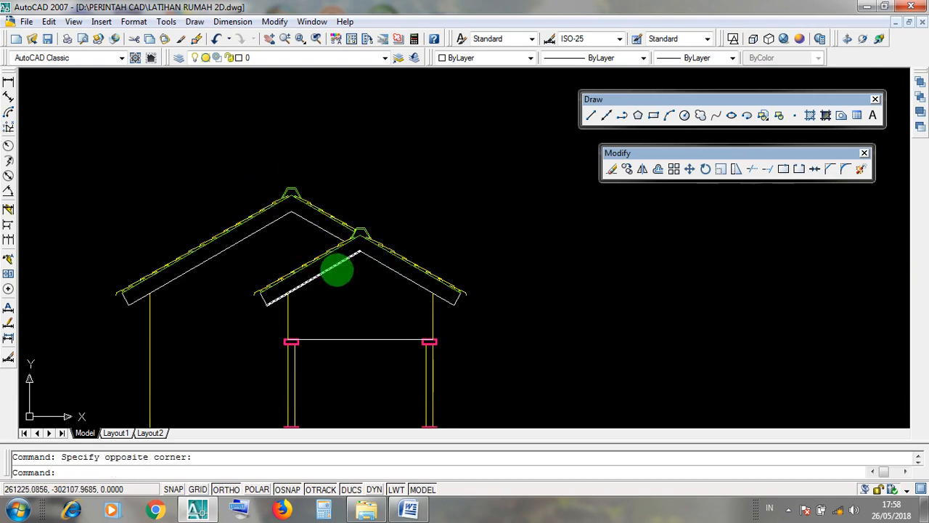
{"action": "left_click", "coordinate": [373, 298]}
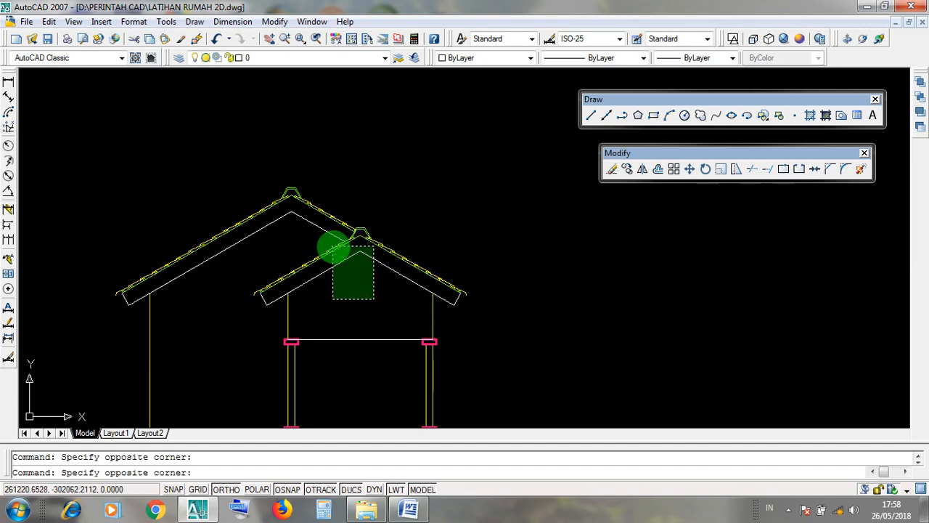
{"action": "left_click", "coordinate": [333, 246]}
Step: Review the front elevation, floor plan and roof beam plan on the ATAP PELANA KOMBINASI sheet
{"action": "scroll", "coordinate": [356, 259], "scroll_direction": "down", "scroll_amount": 10}
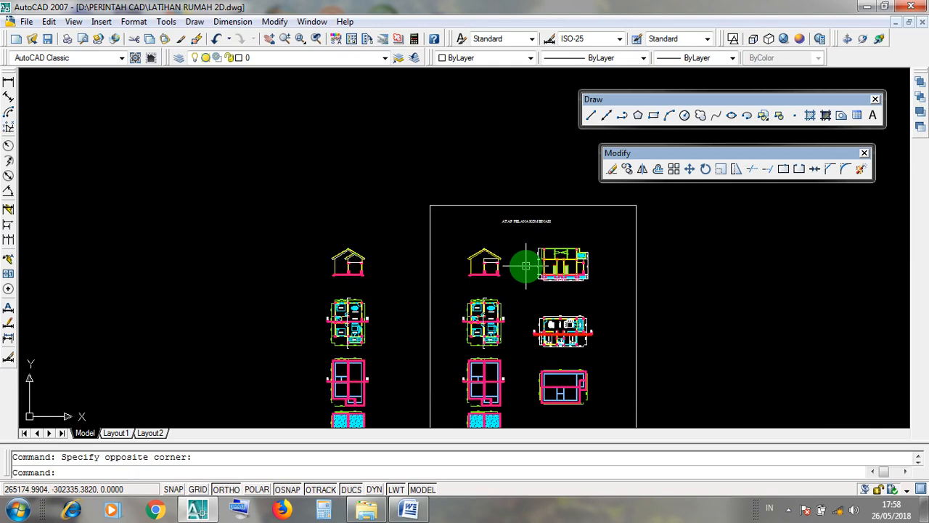
{"action": "scroll", "coordinate": [509, 273], "scroll_direction": "up", "scroll_amount": 5}
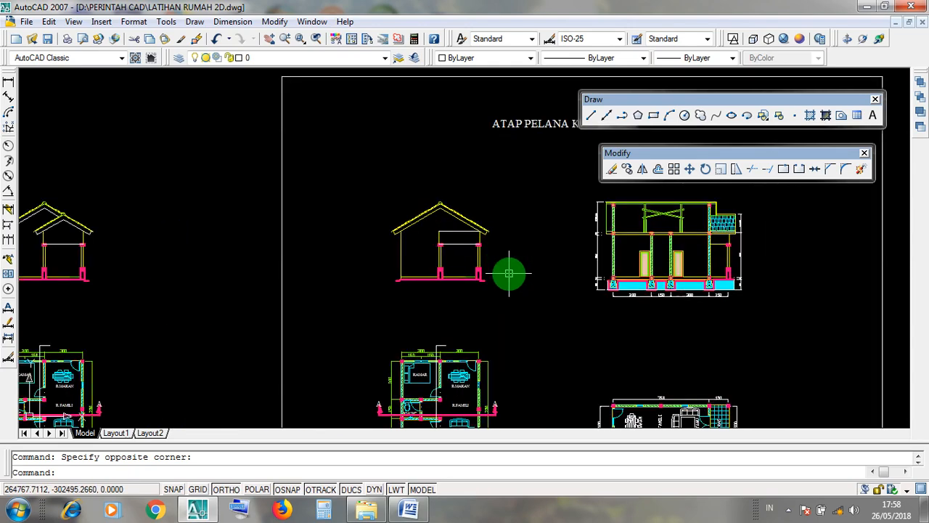
{"action": "scroll", "coordinate": [483, 253], "scroll_direction": "up", "scroll_amount": 2}
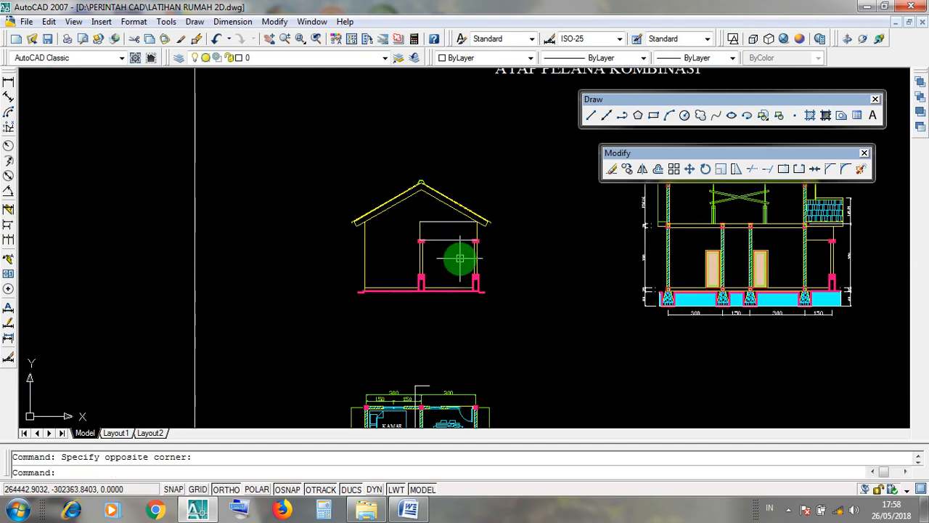
{"action": "middle_click_drag", "start_coordinate": [455, 306], "coordinate": [450, 263]}
{"action": "middle_click_drag", "start_coordinate": [451, 167], "coordinate": [452, 156]}
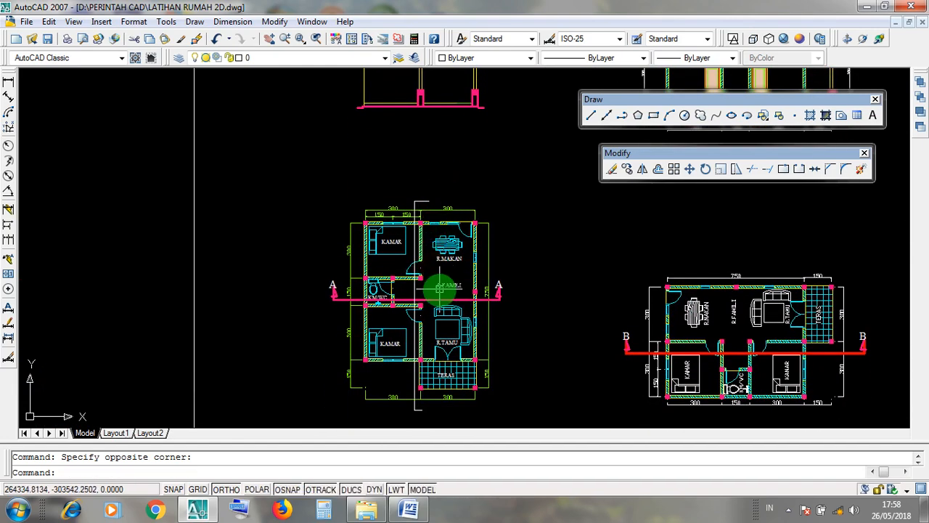
{"action": "scroll", "coordinate": [439, 288], "scroll_direction": "down", "scroll_amount": 3}
{"action": "scroll", "coordinate": [444, 216], "scroll_direction": "up", "scroll_amount": 1}
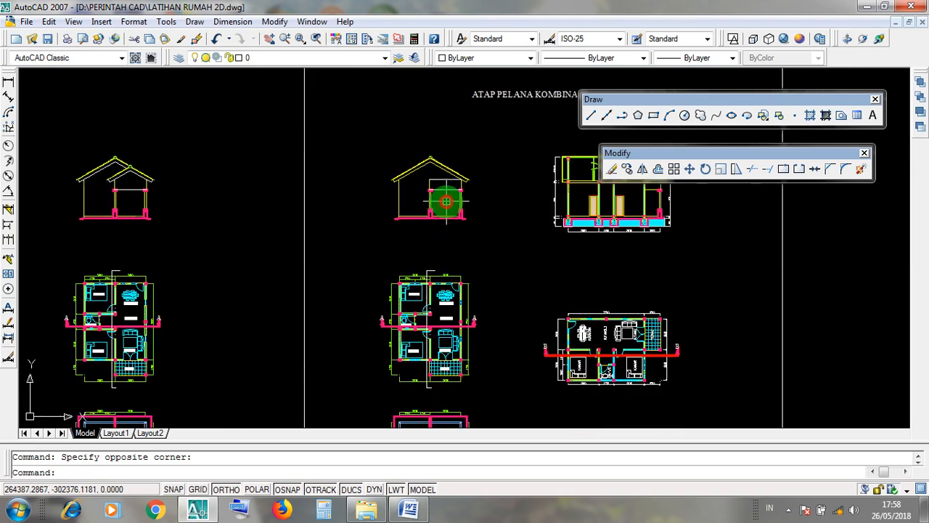
{"action": "middle_click_drag", "start_coordinate": [444, 334], "coordinate": [442, 230]}
{"action": "scroll", "coordinate": [444, 379], "scroll_direction": "up", "scroll_amount": 2}
{"action": "mouse_move", "coordinate": [445, 380]}
{"action": "middle_mouse_down"}
{"action": "mouse_move", "coordinate": [447, 322]}
{"action": "mouse_move", "coordinate": [456, 327]}
{"action": "middle_mouse_up"}
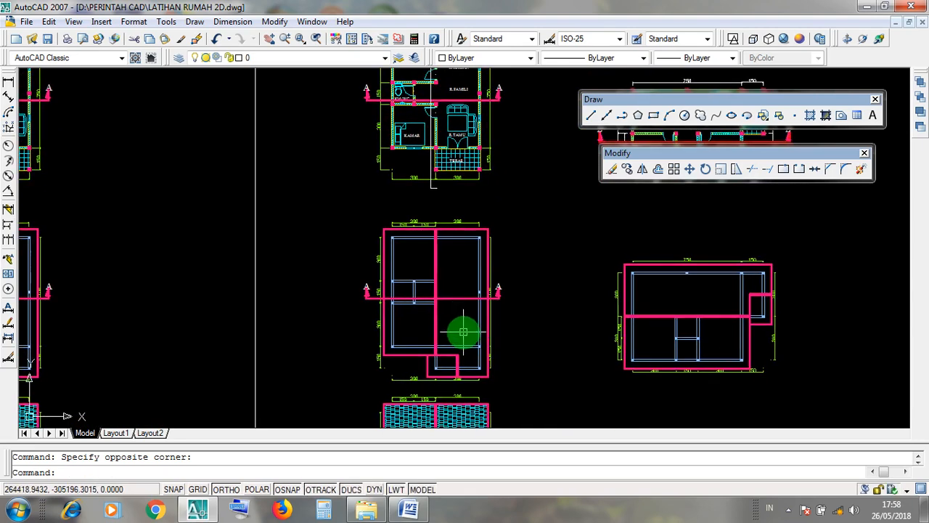
Step: Highlight the roof outline and the two horizontal beams around the terrace in the roof beam plan, and clear the selection
{"action": "scroll", "coordinate": [483, 376], "scroll_direction": "up", "scroll_amount": 4}
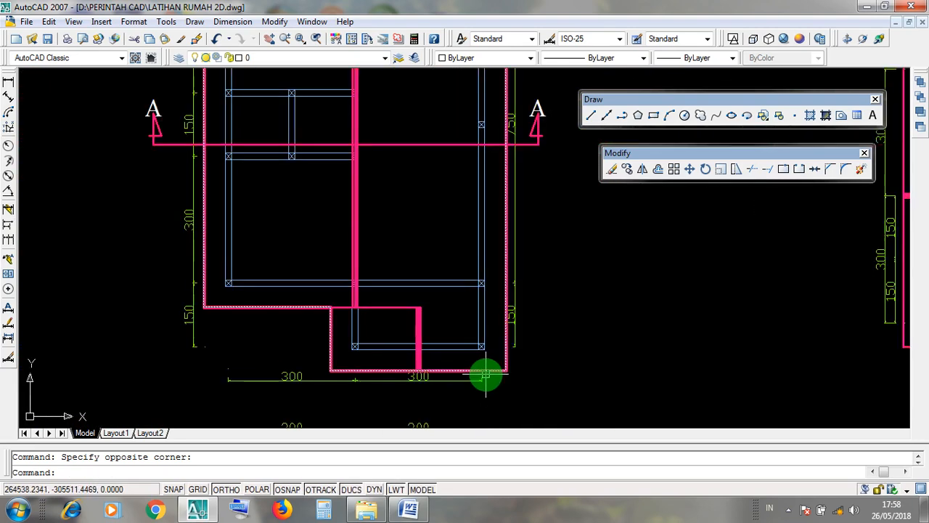
{"action": "left_click", "coordinate": [487, 373]}
{"action": "left_click", "coordinate": [475, 354]}
{"action": "left_click", "coordinate": [452, 265]}
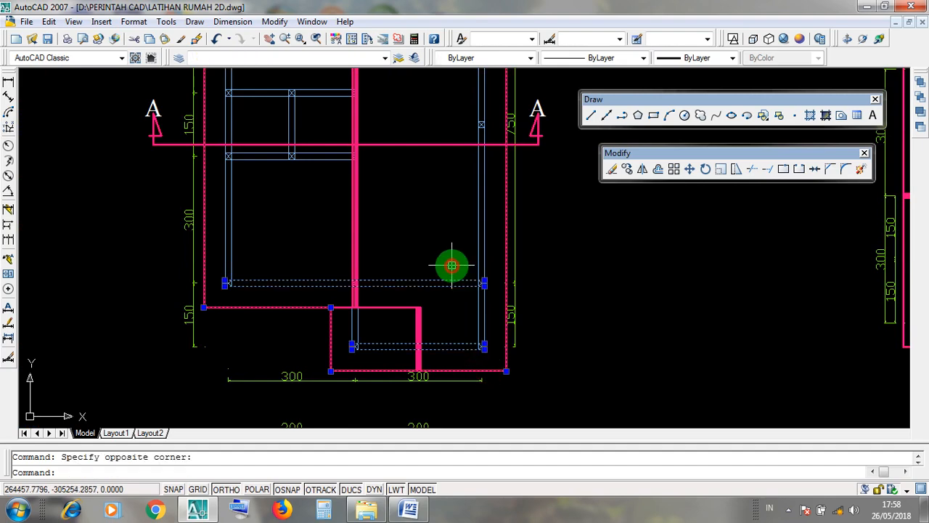
{"action": "scroll", "coordinate": [451, 308], "scroll_direction": "down", "scroll_amount": 2}
{"action": "scroll", "coordinate": [450, 308], "scroll_direction": "down", "scroll_amount": 2}
{"action": "key", "text": "Escape"}
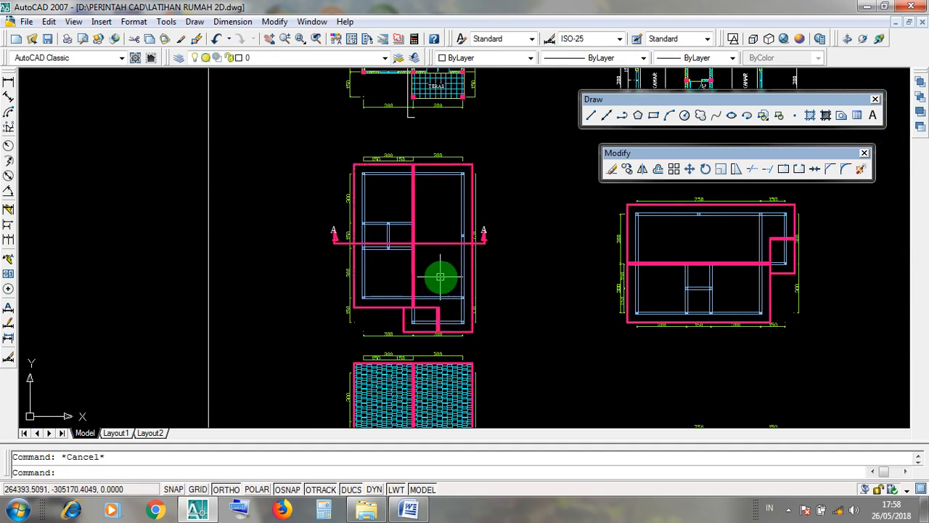
Step: Compare the single-gable front elevation with the floor plan, roof beam plan and tiled roof plan below it
{"action": "middle_click_drag", "start_coordinate": [454, 257], "coordinate": [472, 411]}
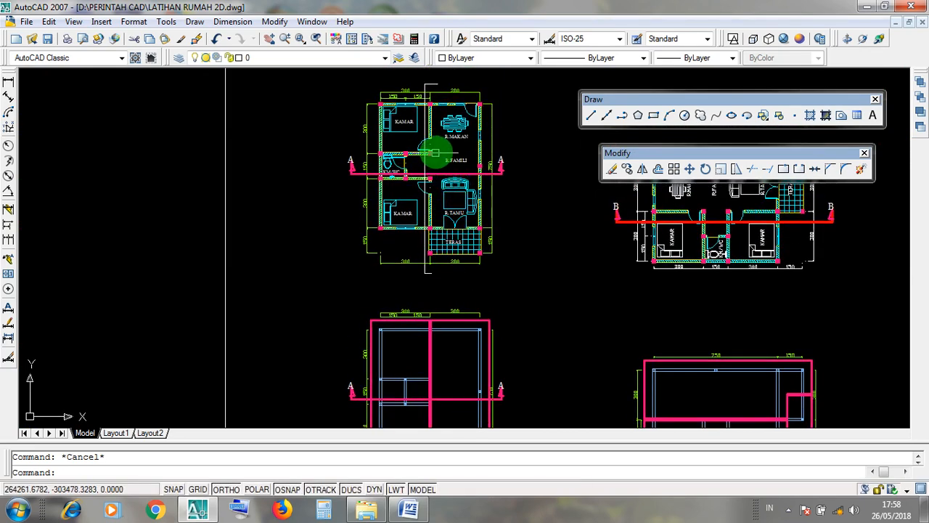
{"action": "middle_click_drag", "start_coordinate": [442, 145], "coordinate": [435, 386]}
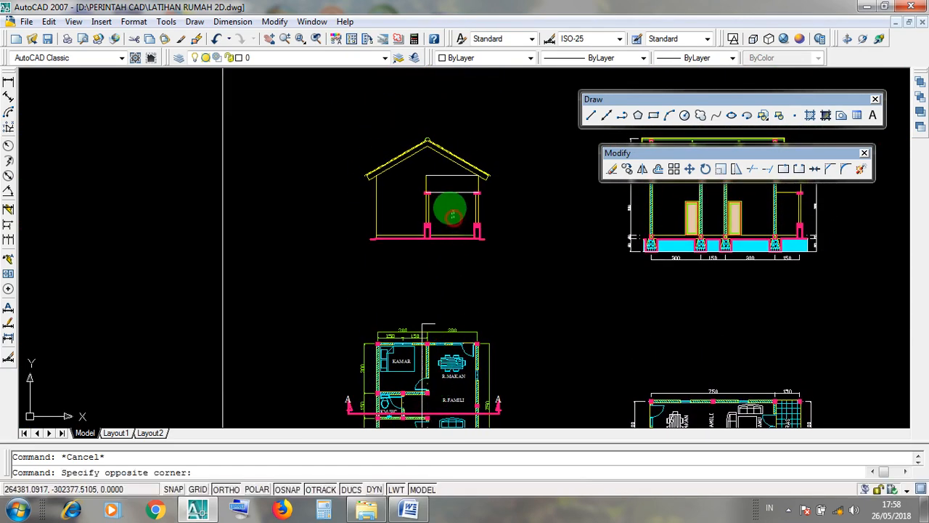
{"action": "scroll", "coordinate": [445, 233], "scroll_direction": "down", "scroll_amount": 2}
{"action": "middle_click_drag", "start_coordinate": [427, 325], "coordinate": [428, 163]}
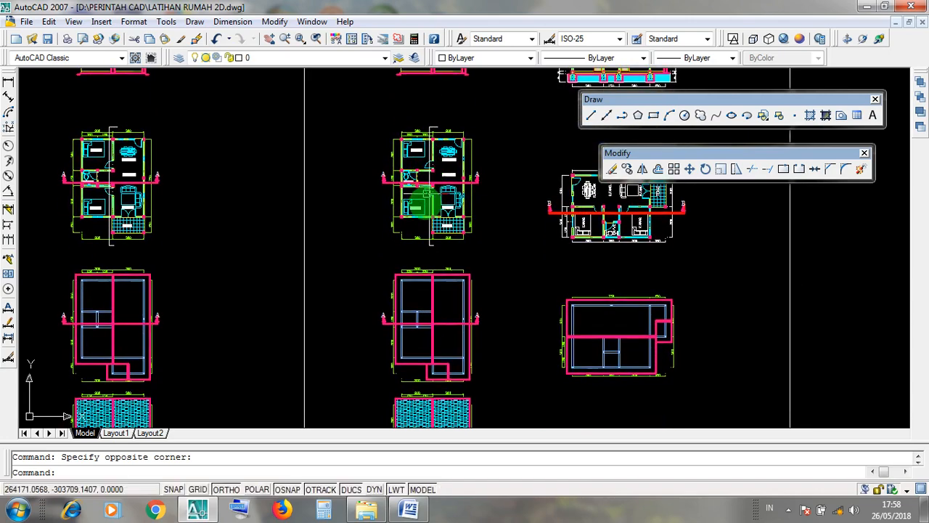
{"action": "scroll", "coordinate": [433, 358], "scroll_direction": "up", "scroll_amount": 2}
{"action": "middle_click_drag", "start_coordinate": [441, 356], "coordinate": [441, 210]}
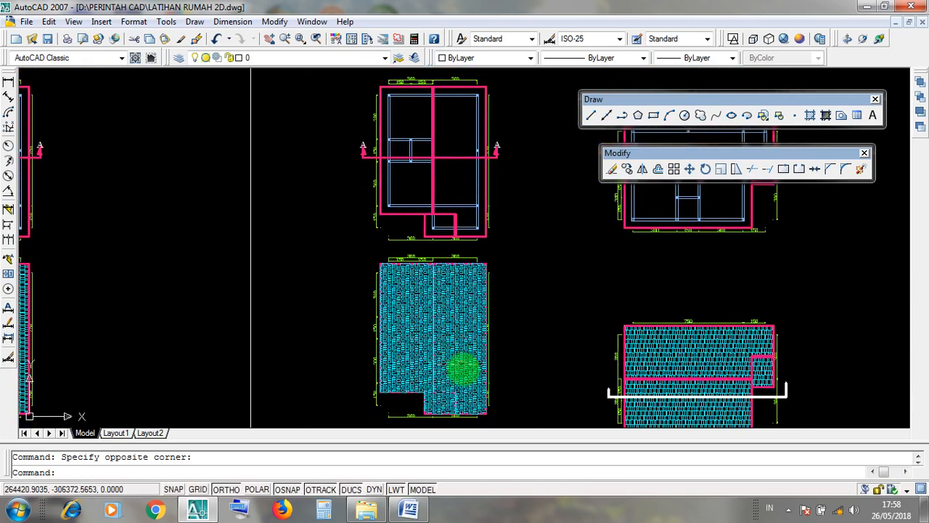
{"action": "middle_click_drag", "start_coordinate": [503, 378], "coordinate": [508, 327]}
{"action": "scroll", "coordinate": [509, 333], "scroll_direction": "up", "scroll_amount": 2}
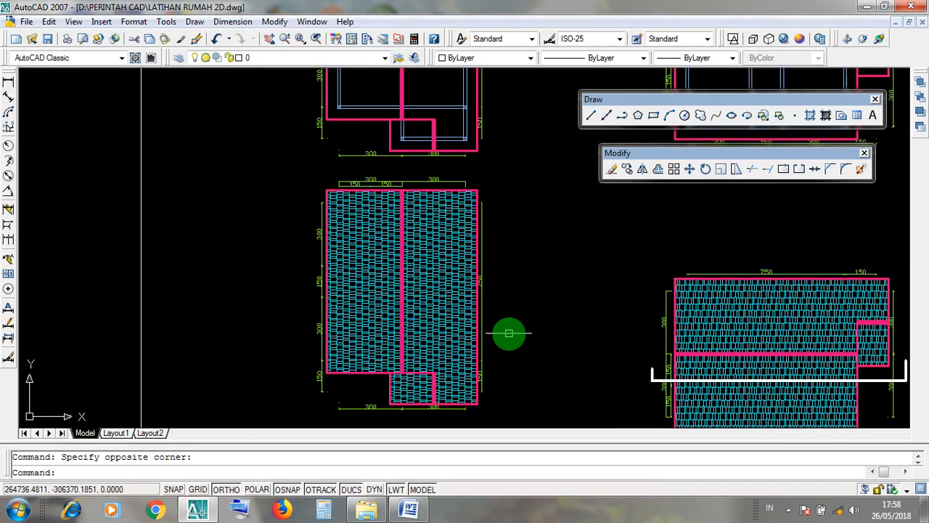
Step: Trace the drawing sequence back from the tiled roof plan through the roof beam plan and floor plan to the front elevation
{"action": "left_click", "coordinate": [314, 174]}
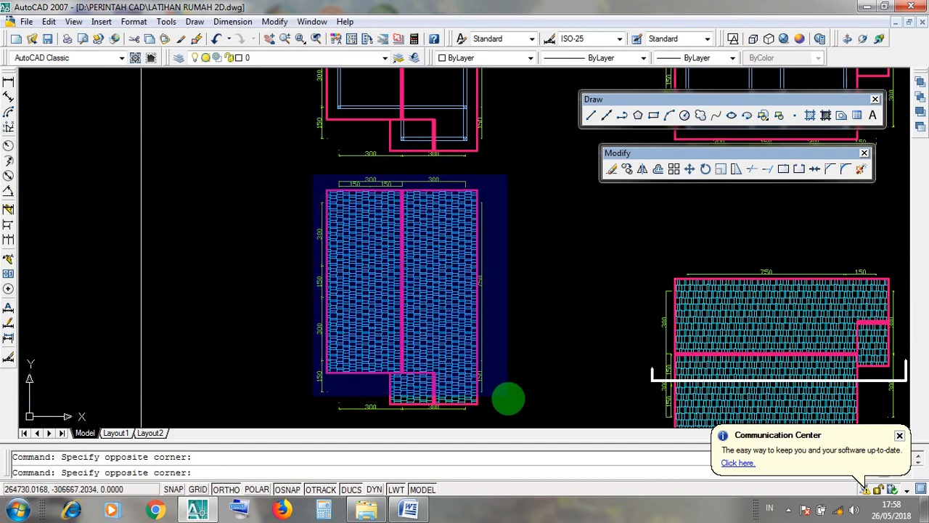
{"action": "left_click", "coordinate": [293, 252]}
{"action": "middle_click_drag", "start_coordinate": [416, 217], "coordinate": [464, 436]}
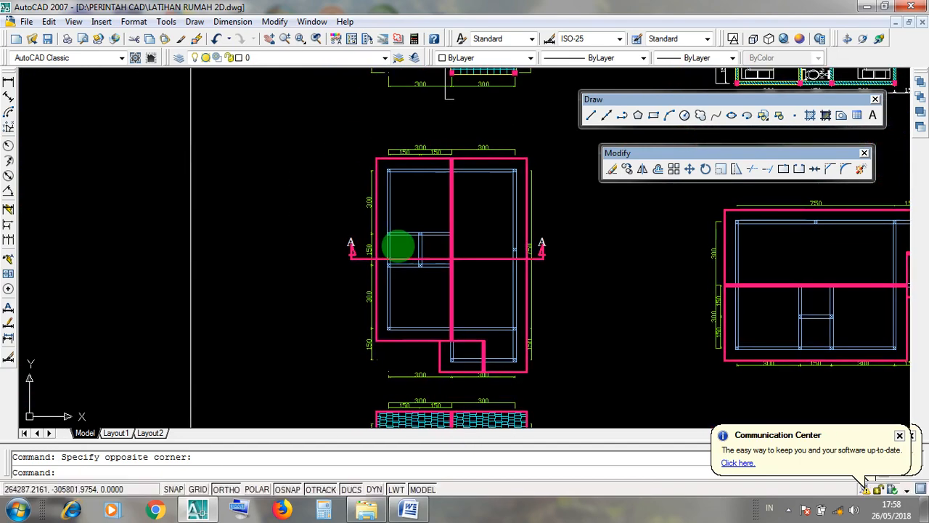
{"action": "left_click", "coordinate": [315, 141]}
{"action": "left_click", "coordinate": [325, 225]}
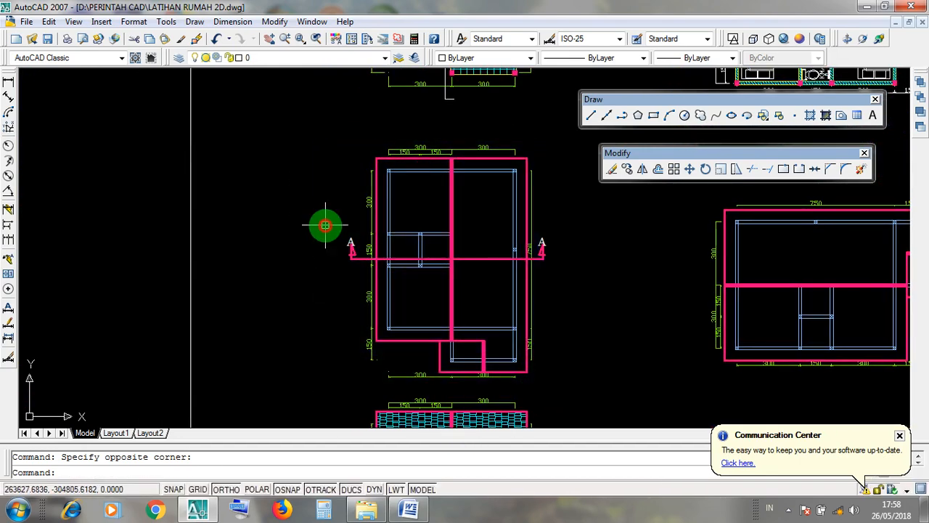
{"action": "middle_click_drag", "start_coordinate": [325, 225], "coordinate": [421, 484]}
{"action": "left_click", "coordinate": [293, 145]}
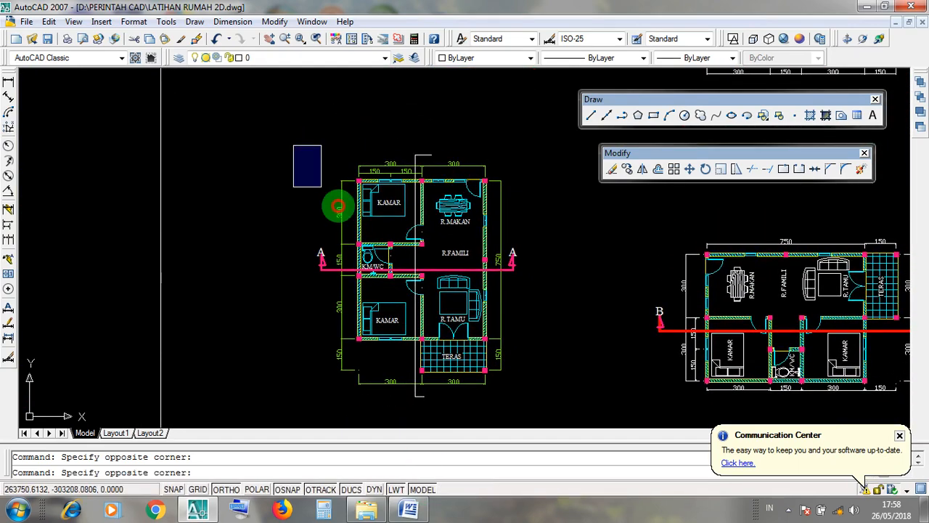
{"action": "left_click", "coordinate": [339, 174]}
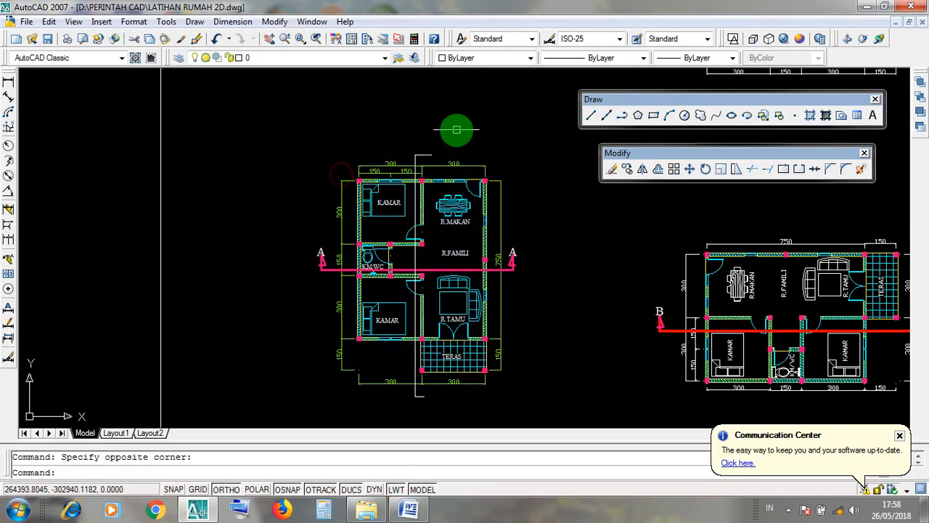
{"action": "middle_click_drag", "start_coordinate": [456, 129], "coordinate": [442, 390]}
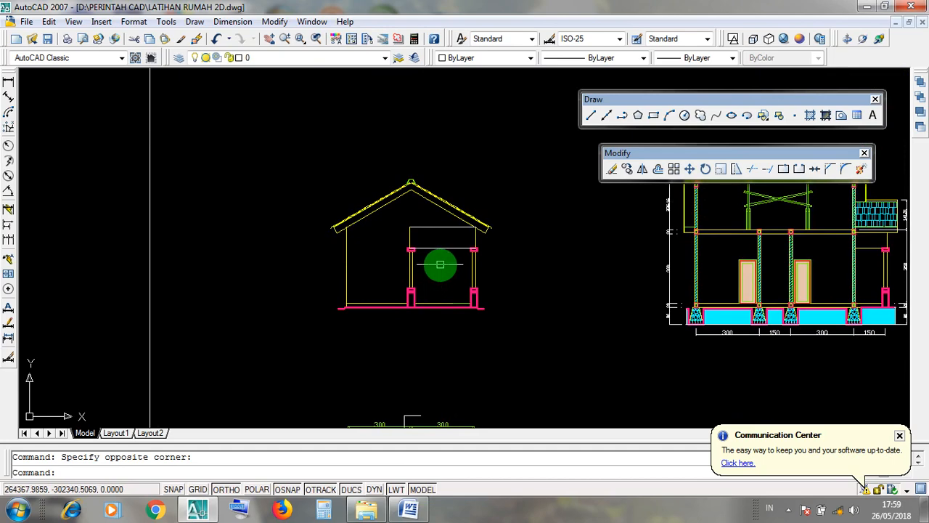
{"action": "left_click", "coordinate": [865, 7]}
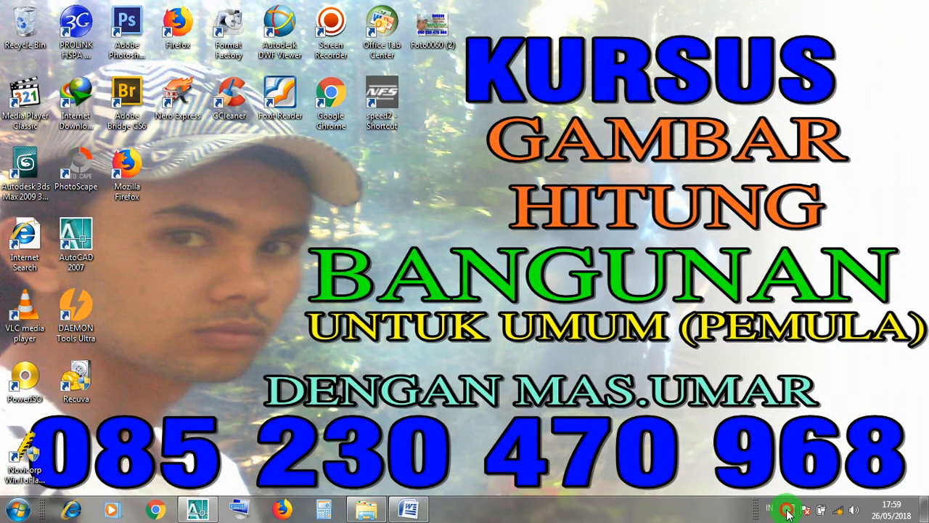
{"action": "left_click", "coordinate": [787, 510]}
{"action": "right_click", "coordinate": [787, 418]}
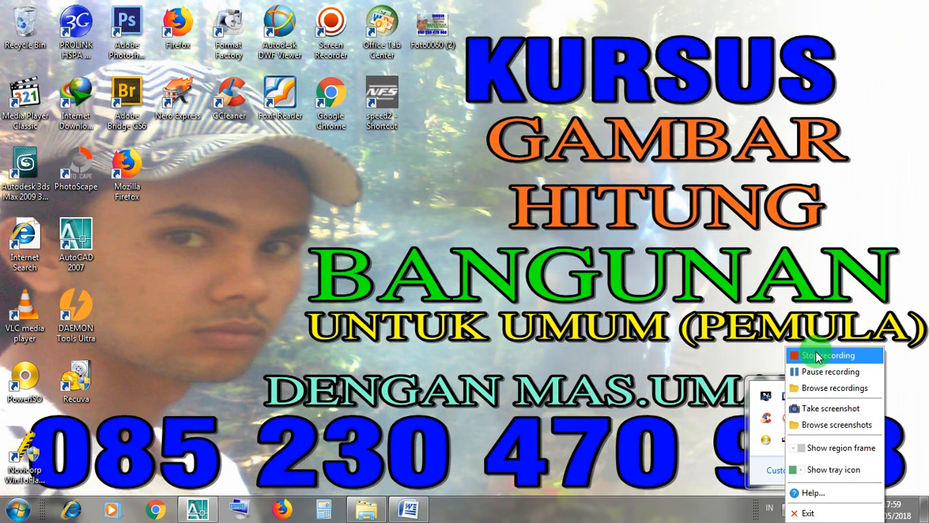
{"action": "left_click", "coordinate": [807, 374]}
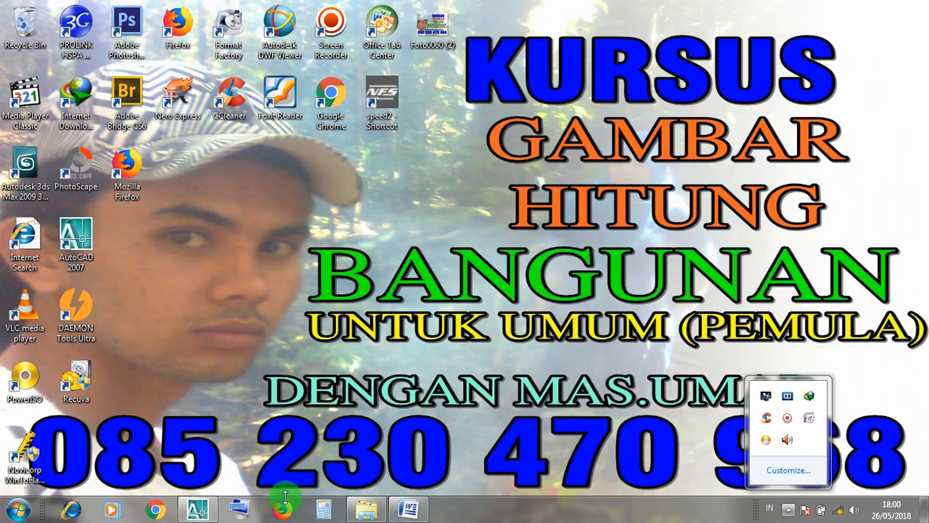
{"action": "left_click", "coordinate": [203, 511]}
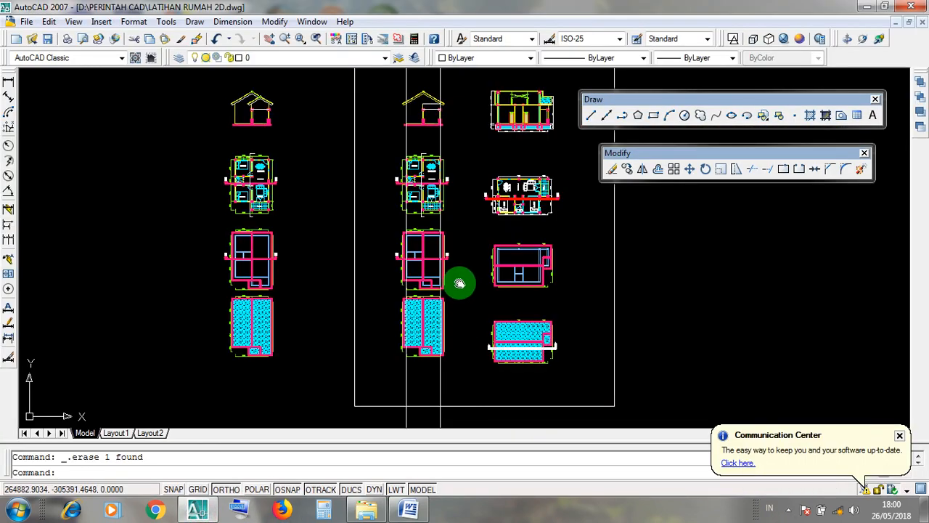
Step: Examine how the two vertical construction lines align the single-gable front elevation with the floor plan
{"action": "middle_click_drag", "start_coordinate": [456, 280], "coordinate": [473, 378]}
{"action": "scroll", "coordinate": [452, 210], "scroll_direction": "up", "scroll_amount": 5}
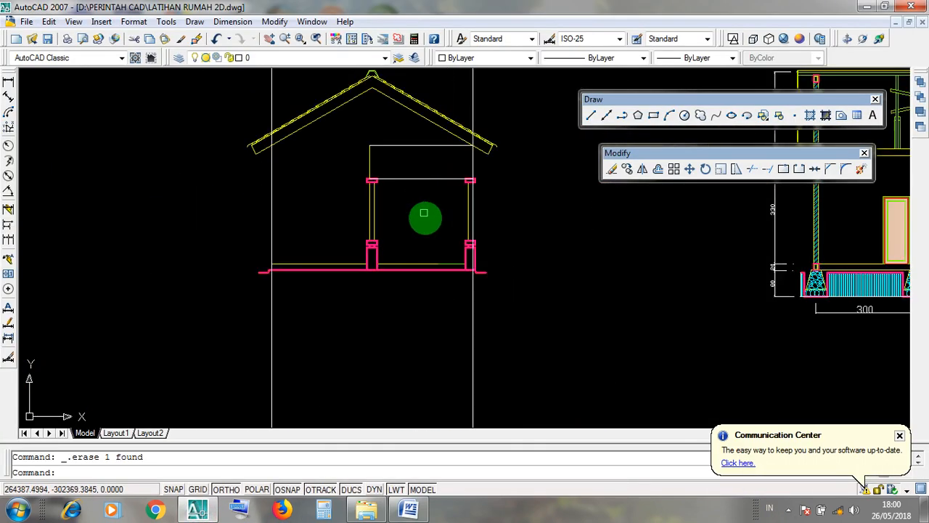
{"action": "left_click", "coordinate": [427, 222]}
{"action": "mouse_move", "coordinate": [423, 215]}
{"action": "middle_mouse_down"}
{"action": "mouse_move", "coordinate": [434, 275]}
{"action": "mouse_move", "coordinate": [385, 220]}
{"action": "middle_mouse_up"}
{"action": "left_click", "coordinate": [436, 286]}
{"action": "scroll", "coordinate": [427, 268], "scroll_direction": "down", "scroll_amount": 5}
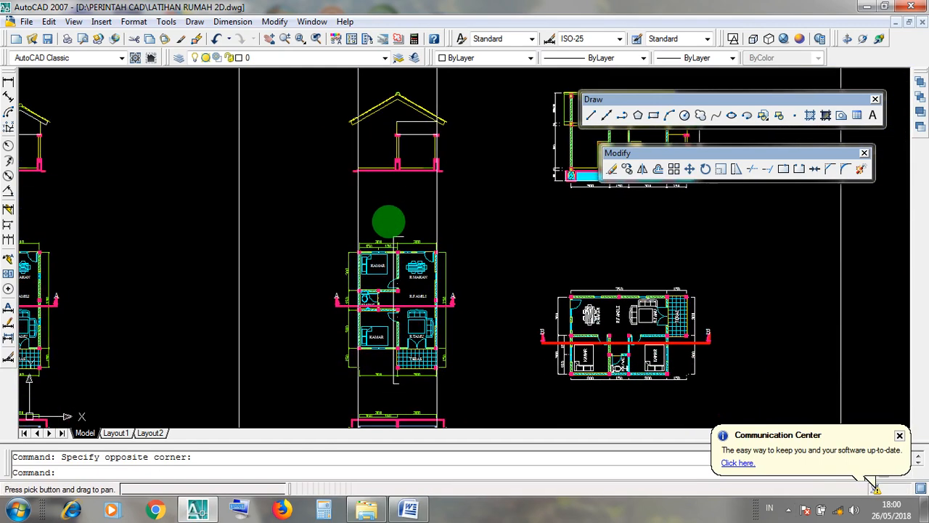
Step: Select the two vertical construction lines running through the front elevation and plans on the framed sheet
{"action": "left_click", "coordinate": [436, 205]}
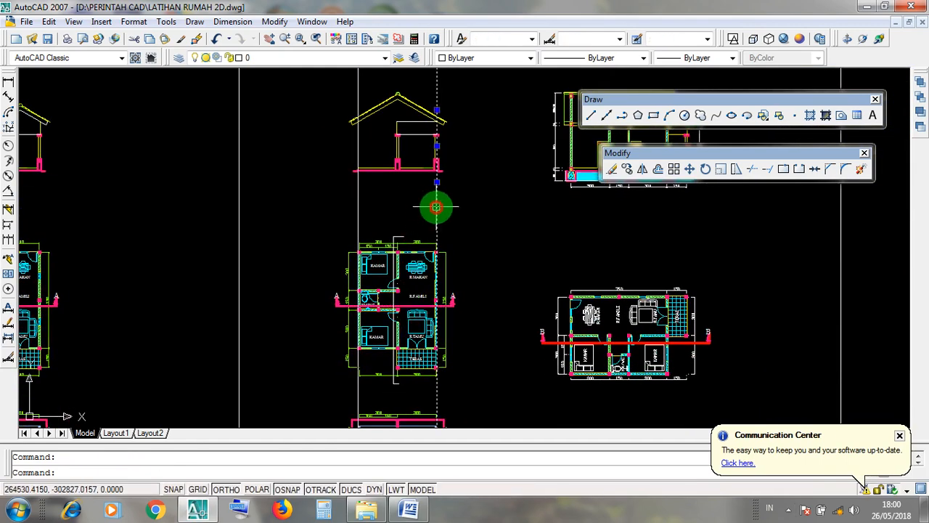
{"action": "left_click", "coordinate": [357, 197]}
{"action": "scroll", "coordinate": [379, 225], "scroll_direction": "down", "scroll_amount": 5}
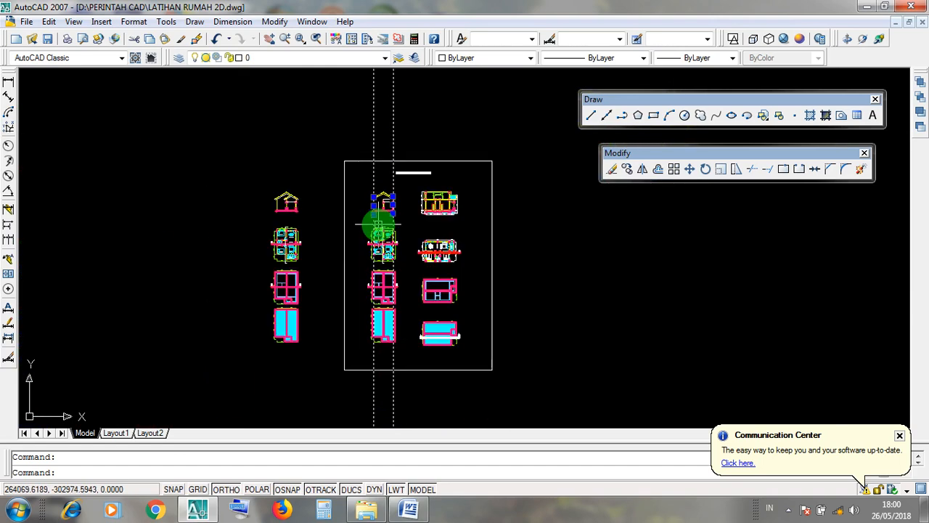
{"action": "left_click", "coordinate": [382, 206]}
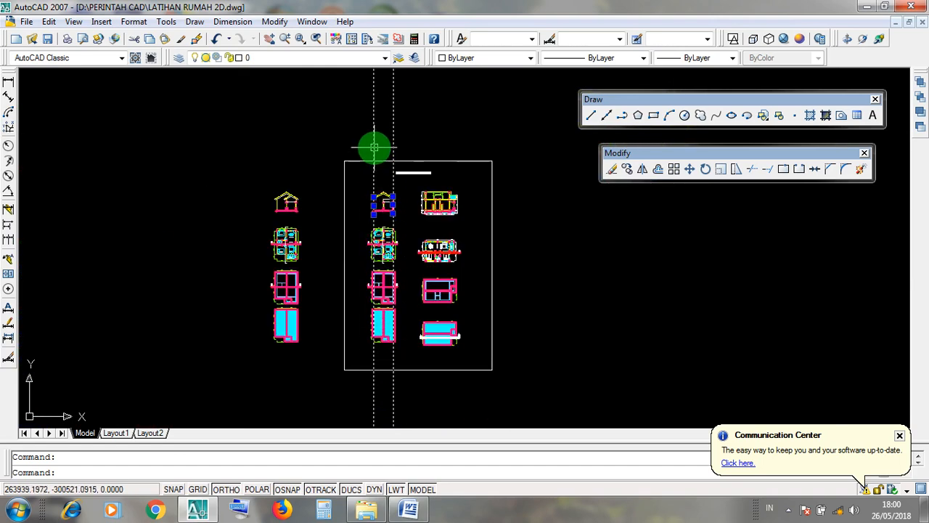
Step: Select the outer wall lines on both sides of the front elevation to check them against the two vertical construction lines
{"action": "scroll", "coordinate": [401, 180], "scroll_direction": "up", "scroll_amount": 8}
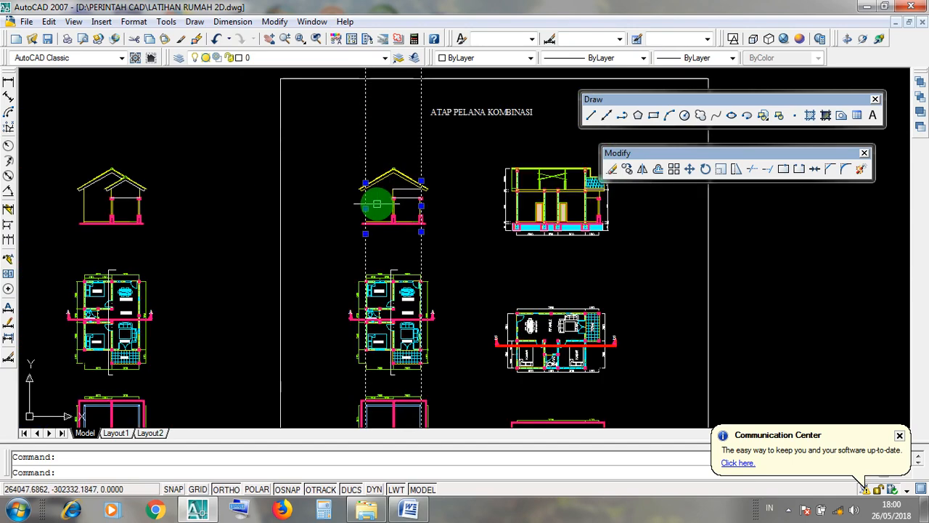
{"action": "scroll", "coordinate": [487, 257], "scroll_direction": "up", "scroll_amount": 2}
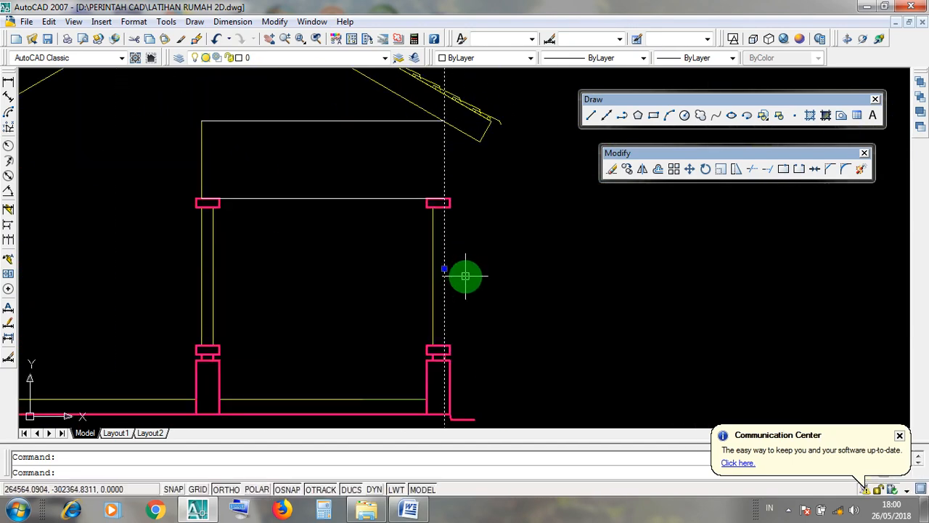
{"action": "left_click", "coordinate": [444, 263]}
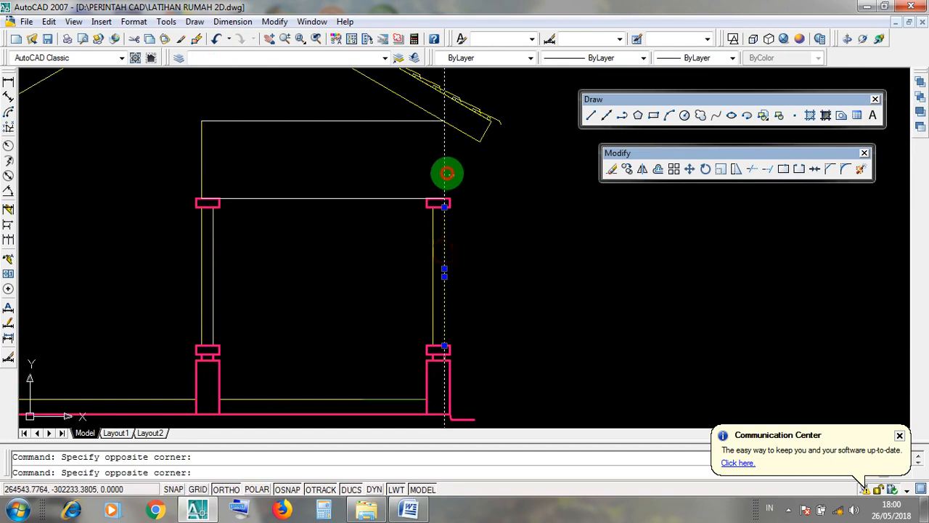
{"action": "scroll", "coordinate": [513, 216], "scroll_direction": "down", "scroll_amount": 2}
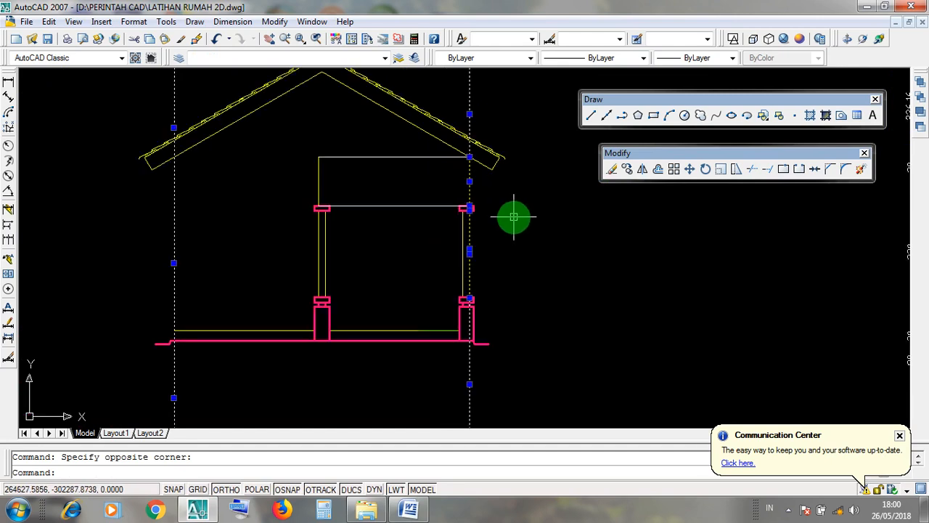
{"action": "left_click", "coordinate": [222, 277]}
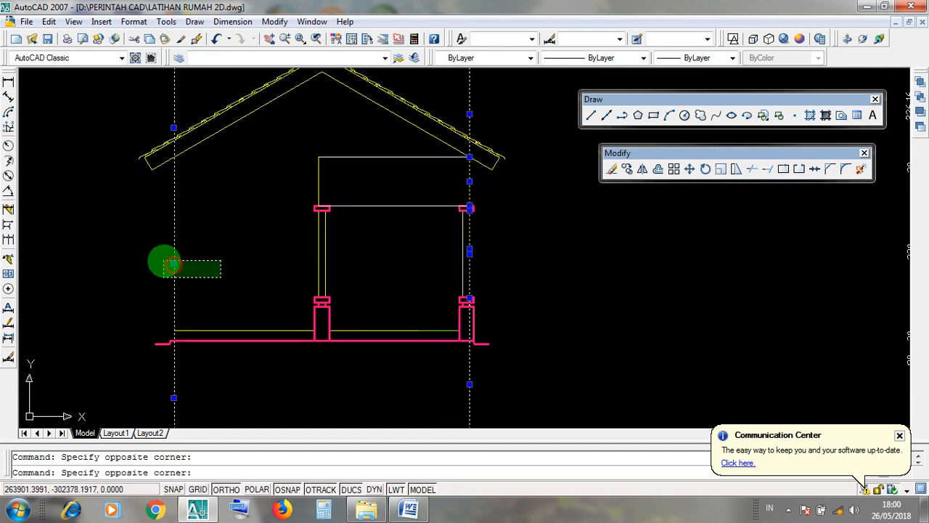
{"action": "left_click", "coordinate": [156, 131]}
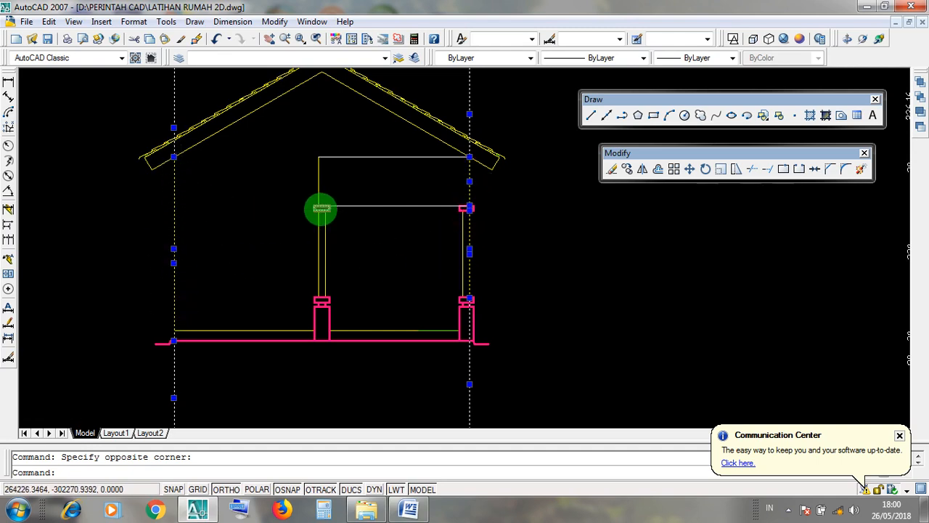
Step: Follow the two vertical construction lines down through the floor plan and roof beam plan to check their alignment with the outer walls
{"action": "scroll", "coordinate": [321, 209], "scroll_direction": "down", "scroll_amount": 4}
{"action": "scroll", "coordinate": [338, 307], "scroll_direction": "up", "scroll_amount": 5}
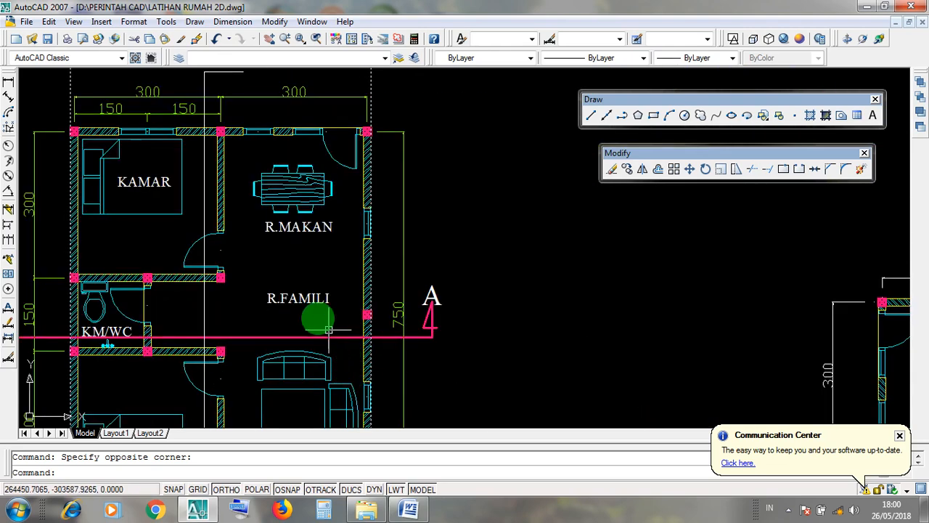
{"action": "middle_click_drag", "start_coordinate": [305, 295], "coordinate": [330, 296]}
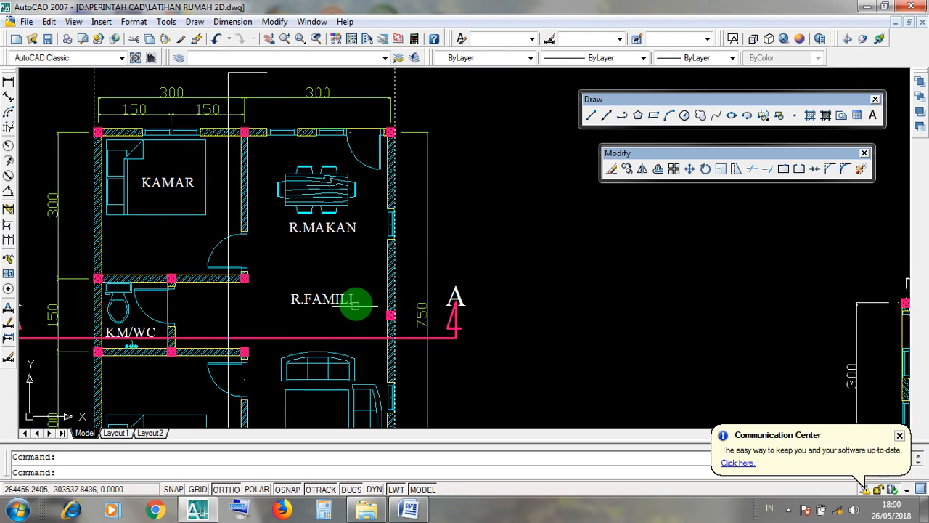
{"action": "scroll", "coordinate": [326, 305], "scroll_direction": "down", "scroll_amount": 4}
{"action": "mouse_move", "coordinate": [326, 311]}
{"action": "middle_mouse_down"}
{"action": "mouse_move", "coordinate": [326, 145]}
{"action": "mouse_move", "coordinate": [327, 234]}
{"action": "middle_mouse_up"}
{"action": "scroll", "coordinate": [317, 259], "scroll_direction": "up", "scroll_amount": 2}
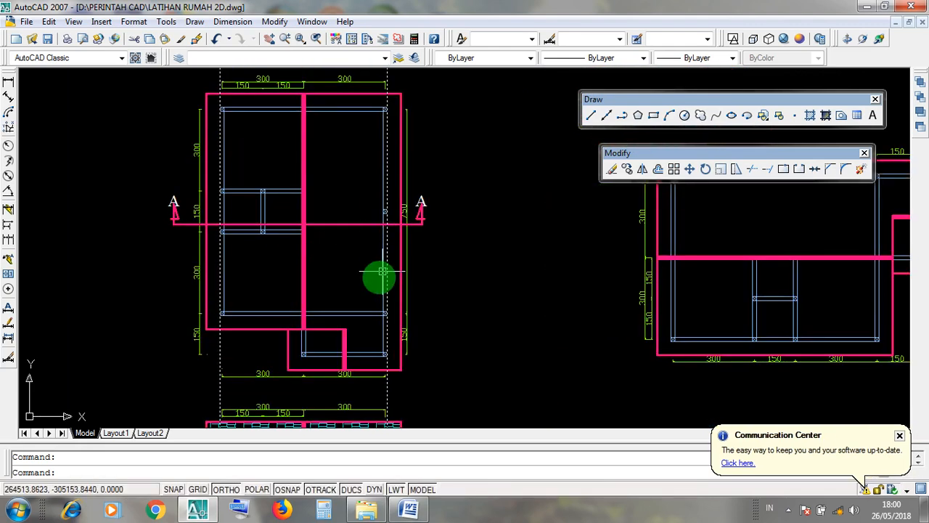
{"action": "scroll", "coordinate": [324, 249], "scroll_direction": "up", "scroll_amount": 2}
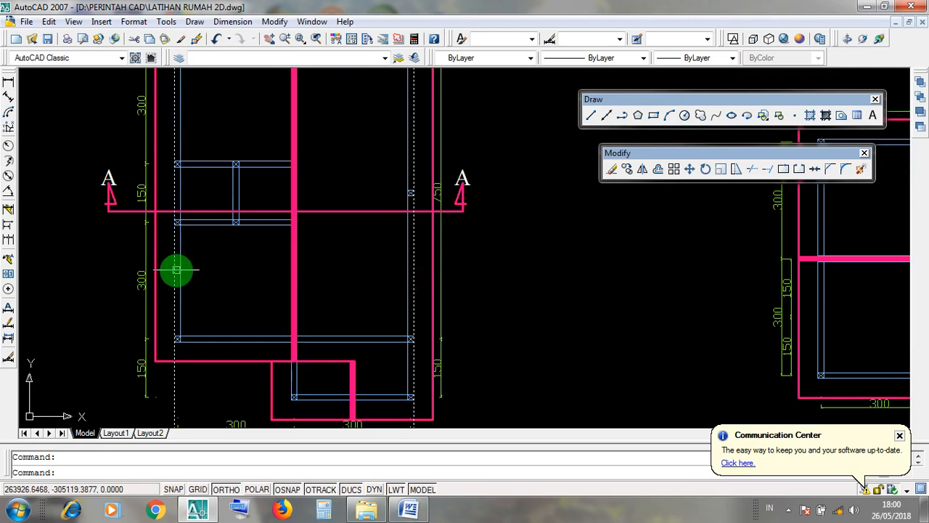
Step: Erase the two vertical construction lines running through the front elevation and plans on the framed sheet
{"action": "scroll", "coordinate": [404, 315], "scroll_direction": "down", "scroll_amount": 8}
{"action": "key", "text": "Escape"}
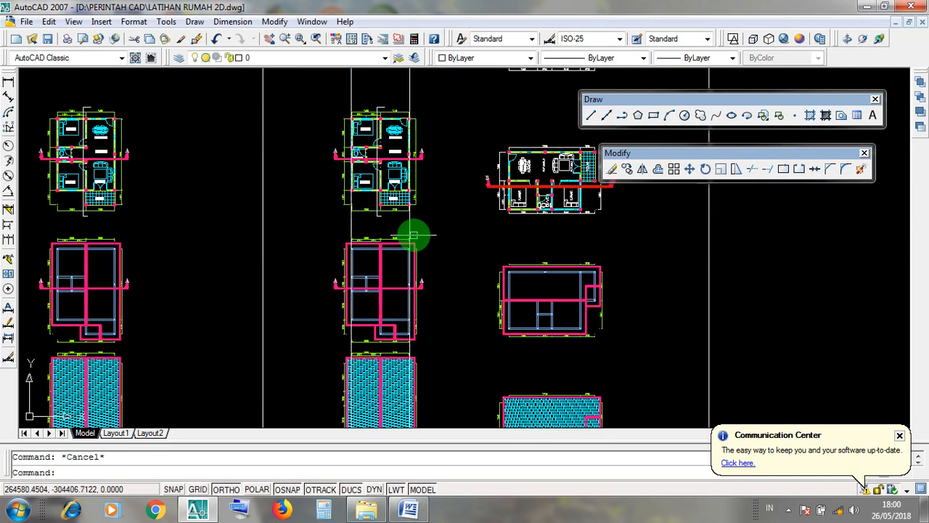
{"action": "left_click", "coordinate": [410, 232]}
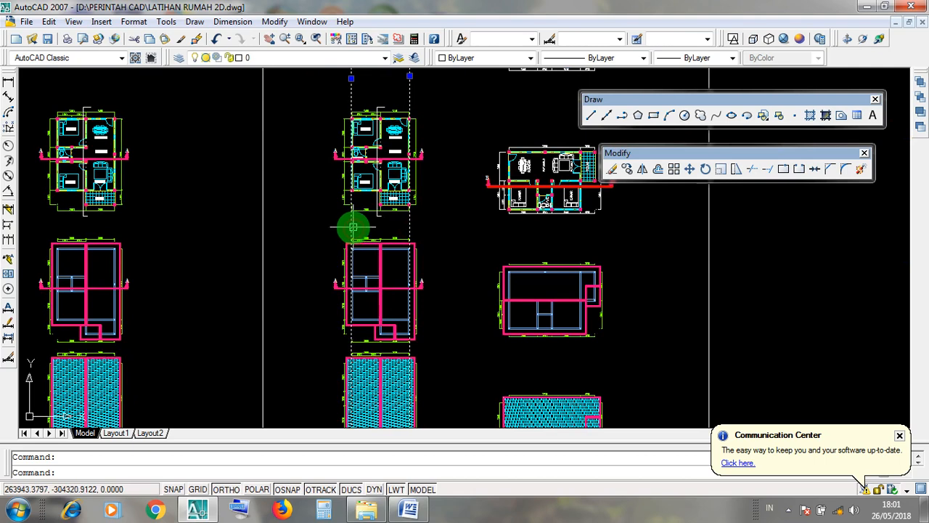
{"action": "key", "text": "Delete"}
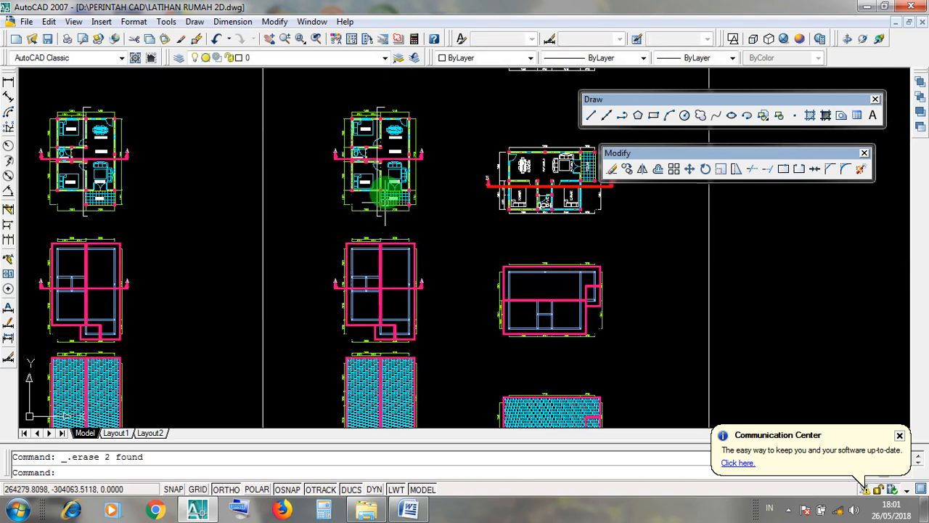
{"action": "scroll", "coordinate": [426, 228], "scroll_direction": "down", "scroll_amount": 4}
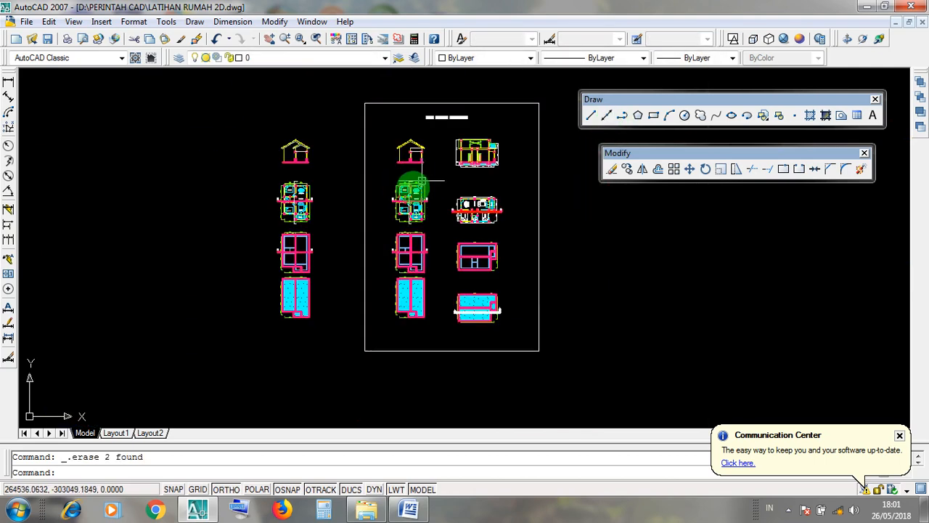
{"action": "scroll", "coordinate": [414, 187], "scroll_direction": "up", "scroll_amount": 3}
{"action": "left_click", "coordinate": [606, 115]}
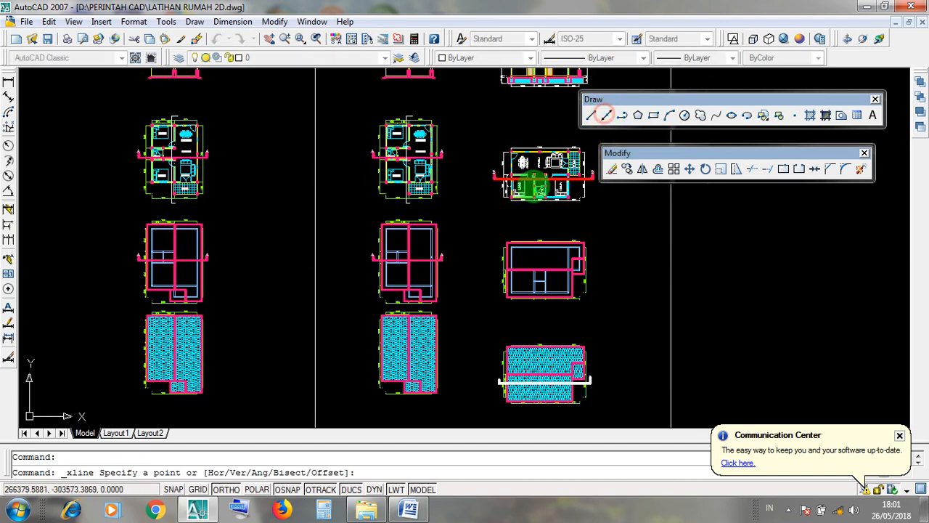
{"action": "scroll", "coordinate": [409, 311], "scroll_direction": "up", "scroll_amount": 5}
{"action": "scroll", "coordinate": [447, 270], "scroll_direction": "up", "scroll_amount": 5}
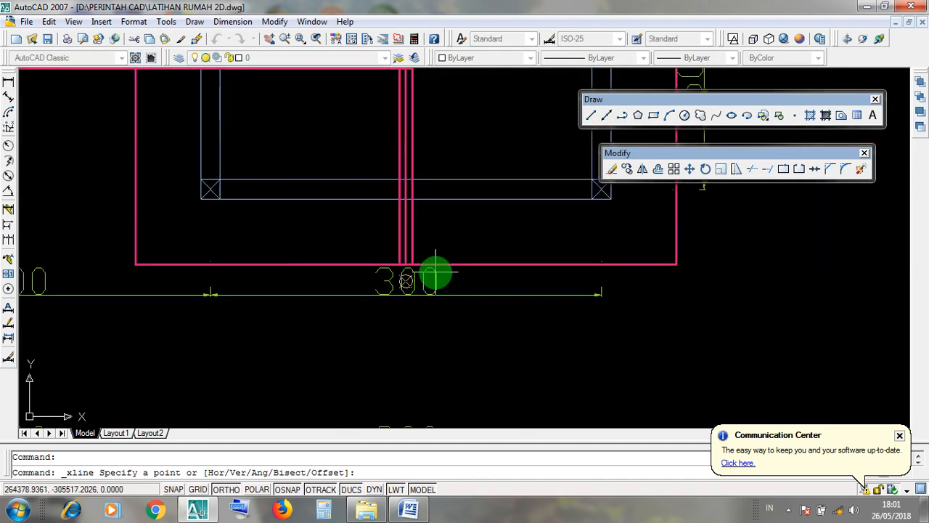
{"action": "scroll", "coordinate": [405, 224], "scroll_direction": "up", "scroll_amount": 3}
{"action": "key", "text": "Escape"}
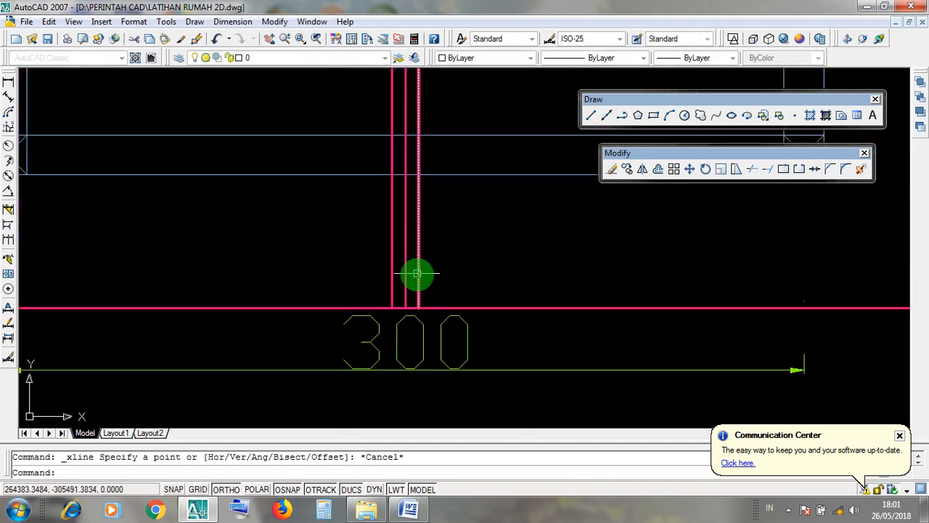
Step: Highlight the ridge lines of the main gable and the small front gable on the roof beam plan, then clear the selection
{"action": "scroll", "coordinate": [416, 279], "scroll_direction": "down", "scroll_amount": 4}
{"action": "left_click", "coordinate": [414, 267]}
{"action": "middle_click_drag", "start_coordinate": [360, 199], "coordinate": [344, 234]}
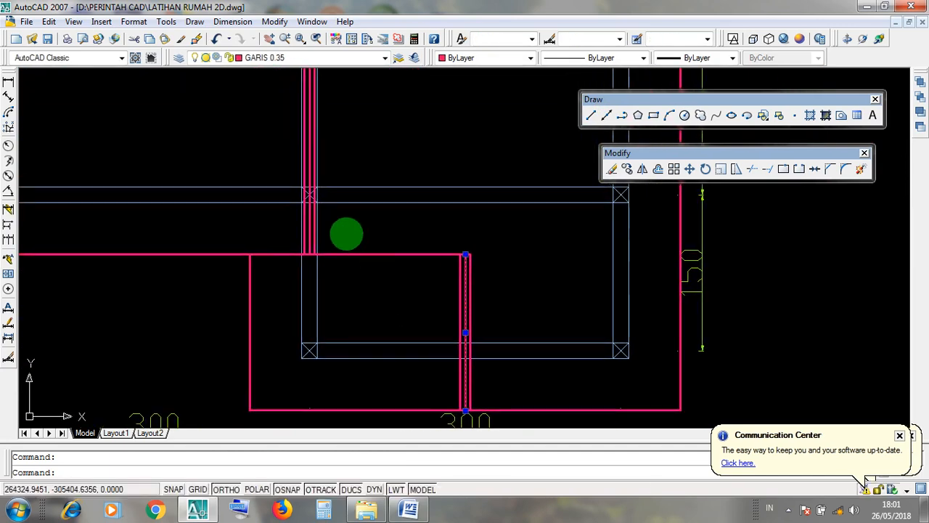
{"action": "scroll", "coordinate": [394, 269], "scroll_direction": "down", "scroll_amount": 4}
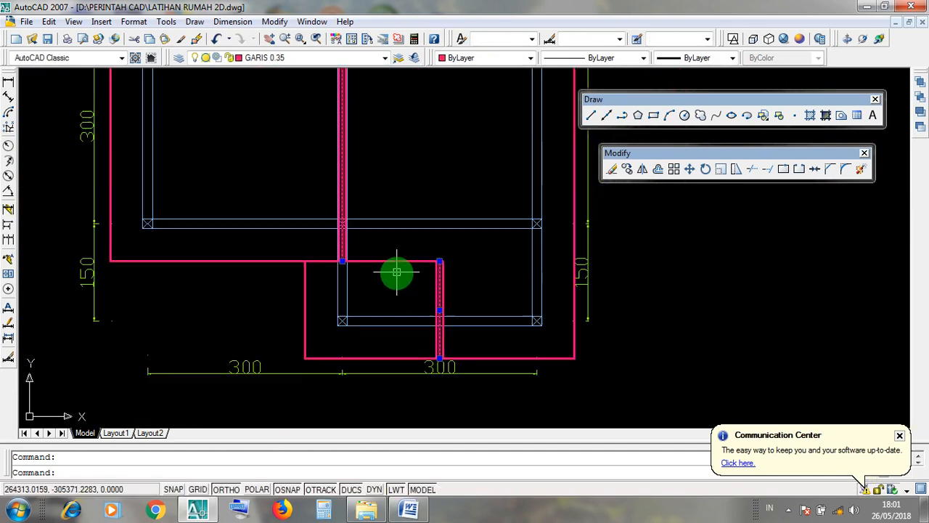
{"action": "key", "text": "Escape"}
{"action": "left_click", "coordinate": [408, 252]}
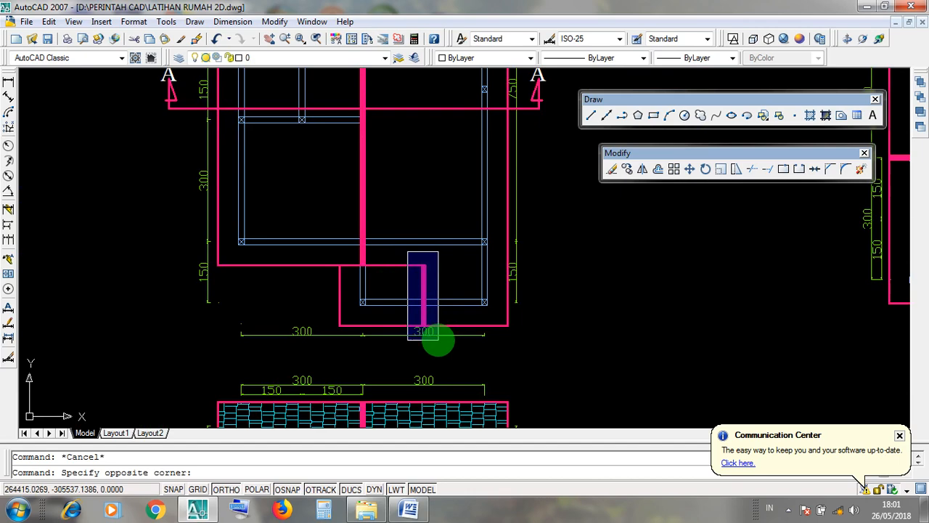
{"action": "left_click", "coordinate": [438, 339]}
{"action": "key", "text": "Escape"}
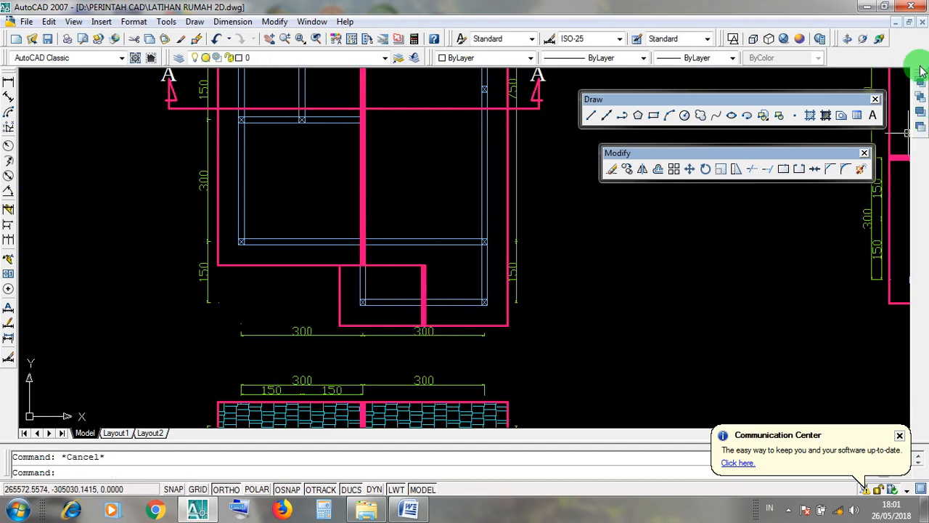
Step: Switch to the 3D DAN LAIN2_recover.dwg drawing and orbit the house model to view its combined gable roof from the front
{"action": "left_click", "coordinate": [897, 24]}
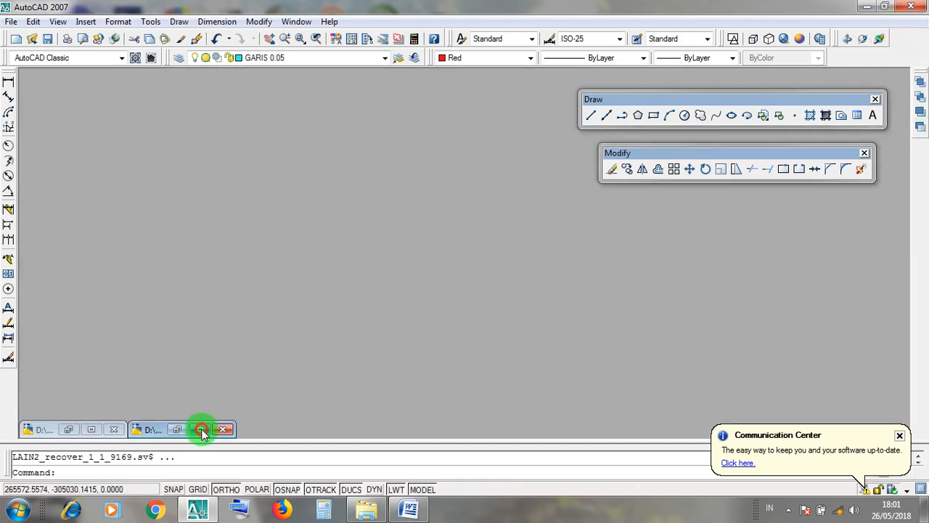
{"action": "left_click", "coordinate": [202, 431]}
{"action": "left_click", "coordinate": [862, 39]}
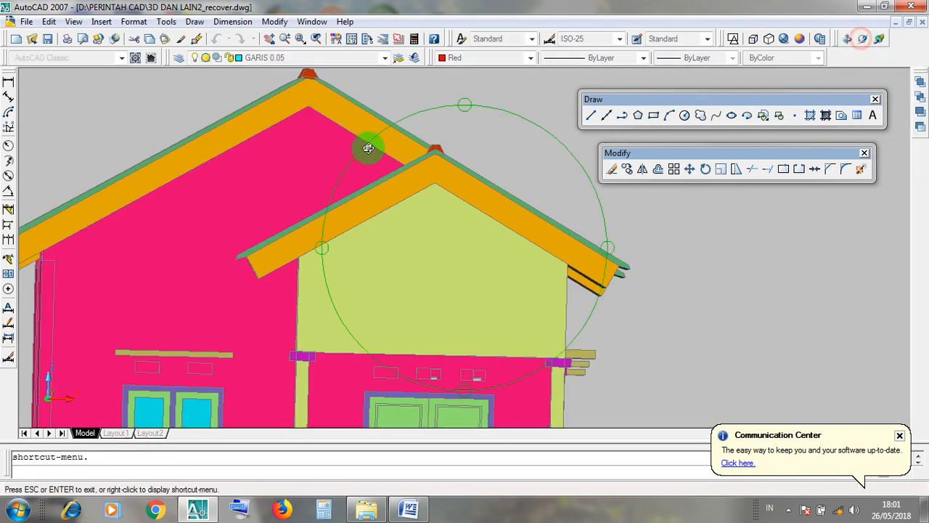
{"action": "scroll", "coordinate": [360, 153], "scroll_direction": "down", "scroll_amount": 5}
{"action": "left_click_drag", "start_coordinate": [362, 169], "coordinate": [384, 207]}
{"action": "scroll", "coordinate": [343, 160], "scroll_direction": "down", "scroll_amount": 3}
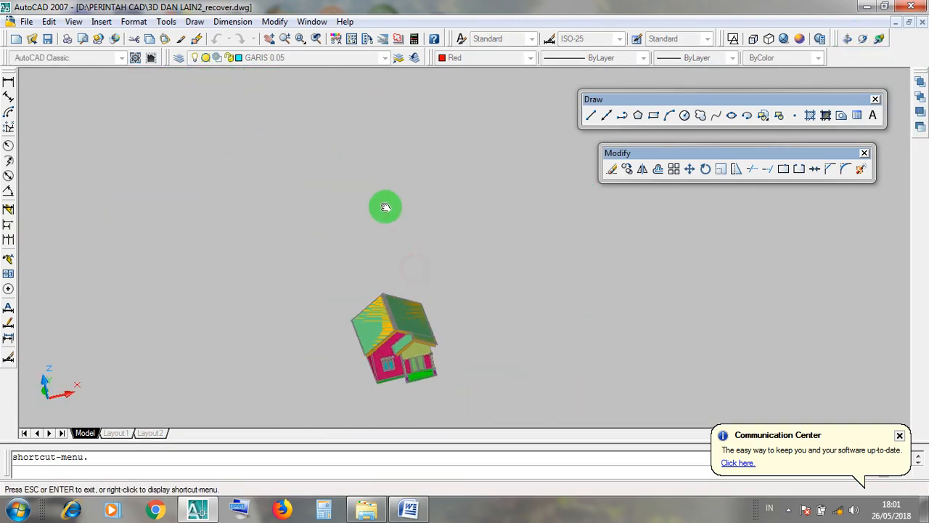
{"action": "middle_click_drag", "start_coordinate": [385, 206], "coordinate": [354, 114]}
{"action": "left_click_drag", "start_coordinate": [244, 228], "coordinate": [222, 149]}
{"action": "scroll", "coordinate": [382, 196], "scroll_direction": "up", "scroll_amount": 4}
{"action": "middle_click_drag", "start_coordinate": [398, 224], "coordinate": [509, 288]}
{"action": "left_click_drag", "start_coordinate": [463, 244], "coordinate": [460, 141]}
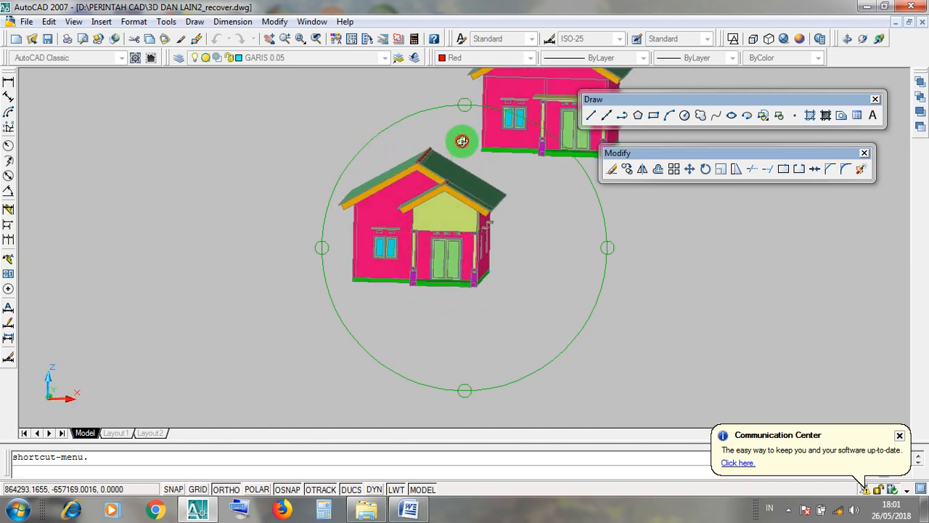
Step: Orbit the 3D house from its front facade to a top view to examine the ridges of the main and small gables
{"action": "scroll", "coordinate": [436, 210], "scroll_direction": "up", "scroll_amount": 4}
{"action": "mouse_move", "coordinate": [436, 210]}
{"action": "left_mouse_down"}
{"action": "mouse_move", "coordinate": [449, 218]}
{"action": "mouse_move", "coordinate": [444, 198]}
{"action": "left_mouse_up"}
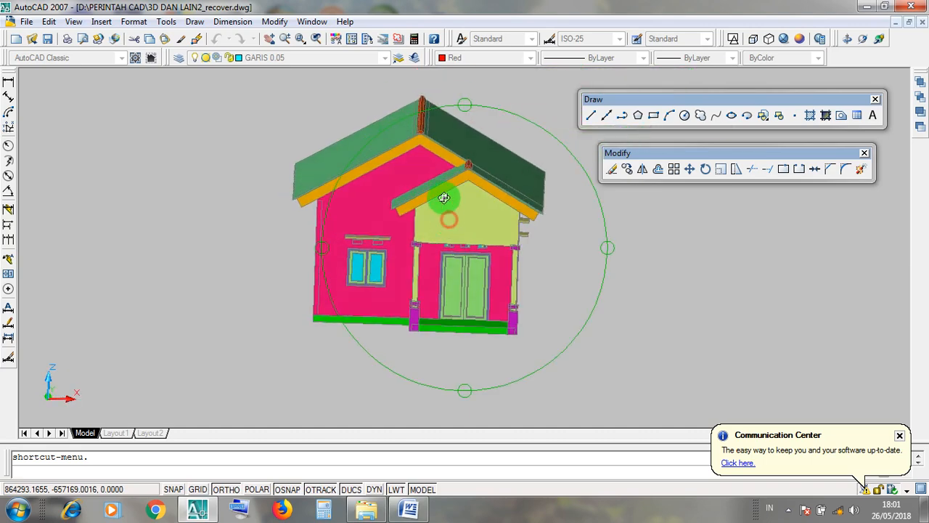
{"action": "left_click_drag", "start_coordinate": [275, 233], "coordinate": [277, 240]}
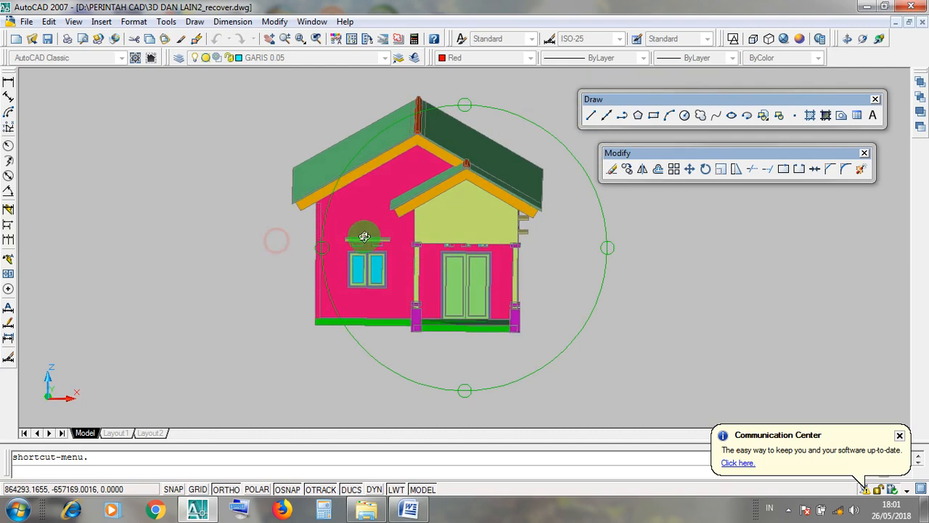
{"action": "left_click_drag", "start_coordinate": [364, 237], "coordinate": [479, 305]}
{"action": "left_click_drag", "start_coordinate": [305, 241], "coordinate": [307, 223]}
{"action": "mouse_move", "coordinate": [430, 295]}
{"action": "left_mouse_down"}
{"action": "mouse_move", "coordinate": [453, 341]}
{"action": "mouse_move", "coordinate": [441, 258]}
{"action": "mouse_move", "coordinate": [419, 246]}
{"action": "left_mouse_up"}
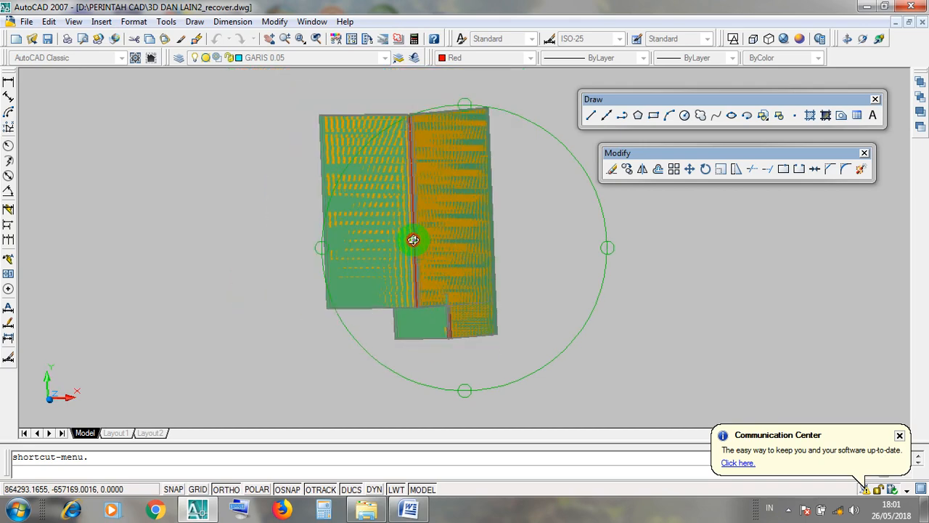
{"action": "left_click_drag", "start_coordinate": [461, 338], "coordinate": [451, 302]}
{"action": "scroll", "coordinate": [410, 289], "scroll_direction": "down", "scroll_amount": 2}
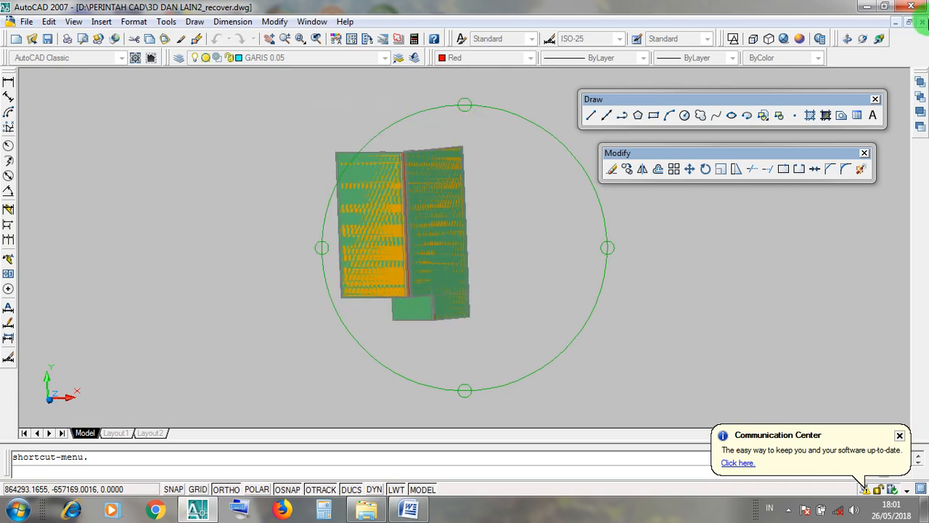
Step: Return to the LATIHAN RUMAH 2D.dwg drawing and highlight the small front gable's ridge on the roof beam plan
{"action": "left_click", "coordinate": [896, 21]}
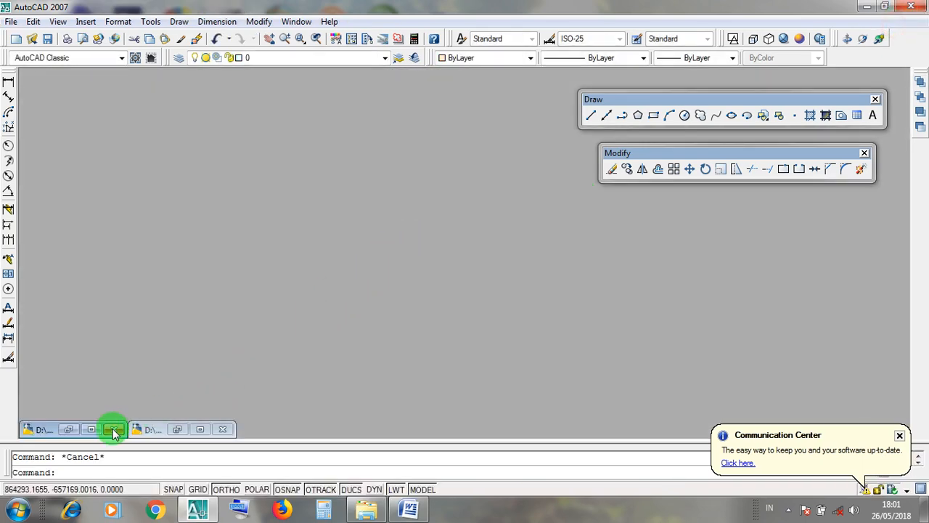
{"action": "left_click", "coordinate": [90, 429]}
{"action": "scroll", "coordinate": [434, 296], "scroll_direction": "up", "scroll_amount": 3}
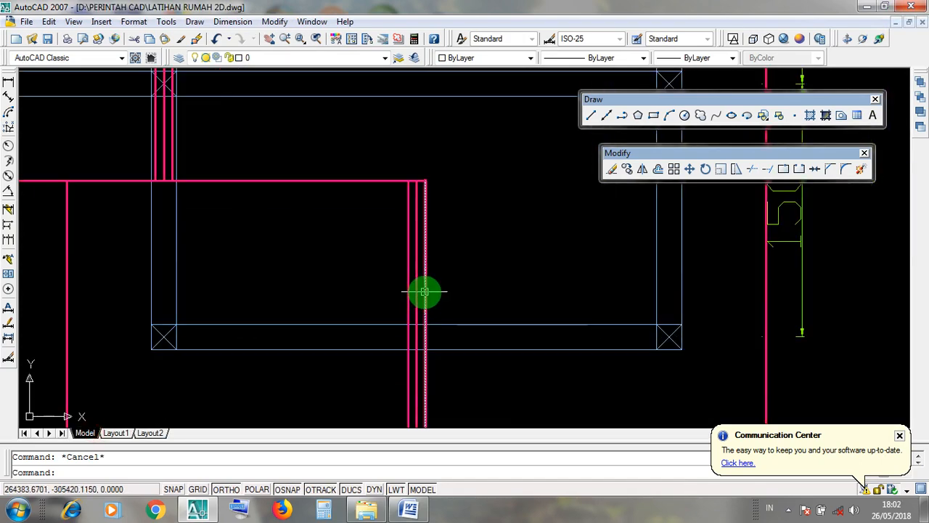
{"action": "scroll", "coordinate": [444, 285], "scroll_direction": "down", "scroll_amount": 5}
{"action": "scroll", "coordinate": [446, 286], "scroll_direction": "up", "scroll_amount": 3}
{"action": "left_click", "coordinate": [450, 286]}
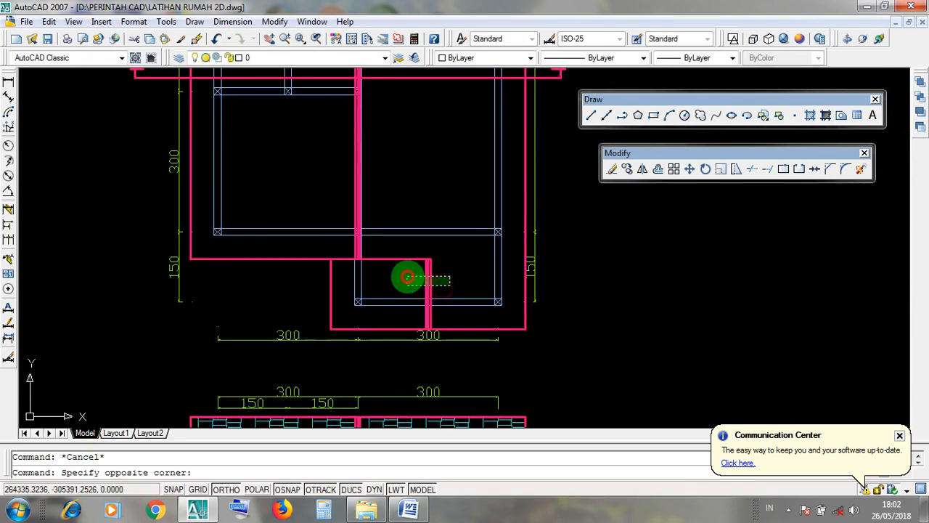
{"action": "left_click", "coordinate": [407, 277]}
{"action": "key", "text": "Escape"}
Step: Select the main gable's ridge lines on the roof beam plan to compare them with the small gable's ridge
{"action": "scroll", "coordinate": [353, 252], "scroll_direction": "up", "scroll_amount": 5}
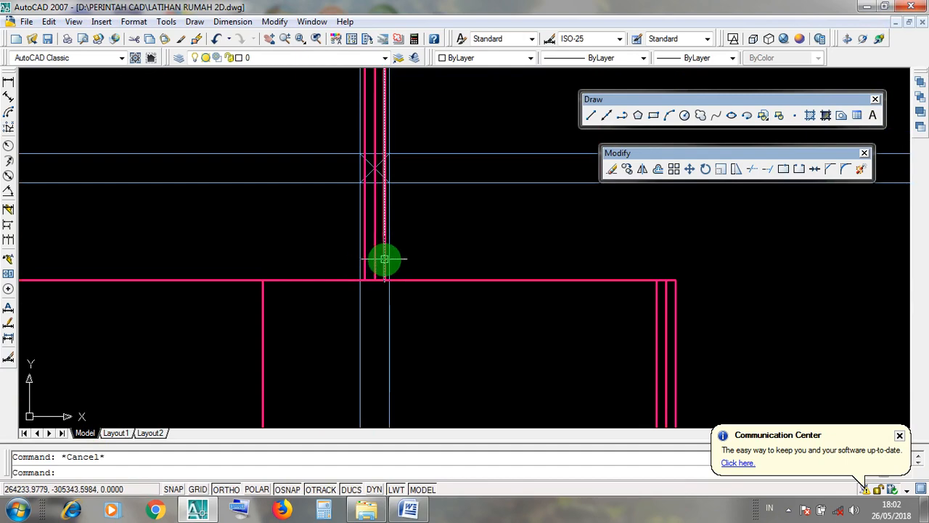
{"action": "left_click", "coordinate": [375, 259]}
{"action": "scroll", "coordinate": [364, 258], "scroll_direction": "down", "scroll_amount": 6}
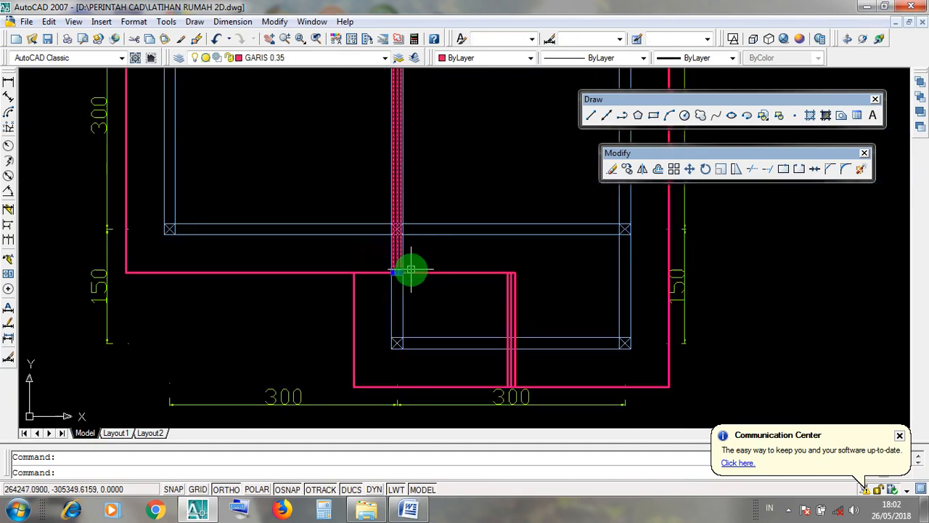
{"action": "scroll", "coordinate": [421, 282], "scroll_direction": "up", "scroll_amount": 3}
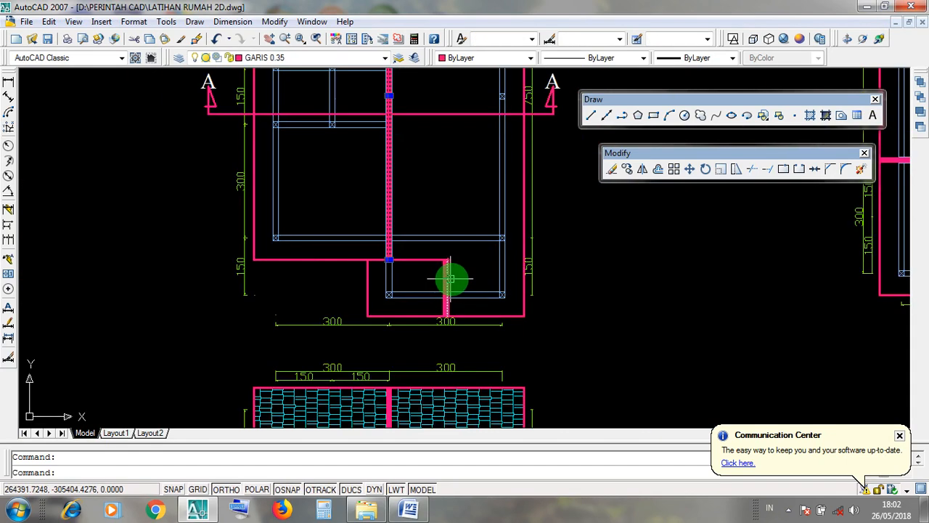
Step: Highlight the small front gable's ridge on the tiled roof plan
{"action": "key", "text": "Escape"}
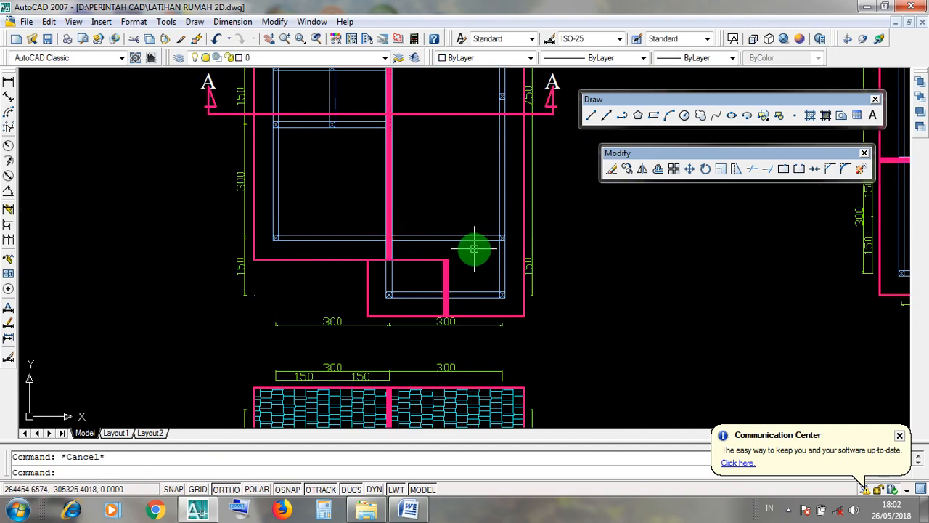
{"action": "scroll", "coordinate": [442, 259], "scroll_direction": "down", "scroll_amount": 6}
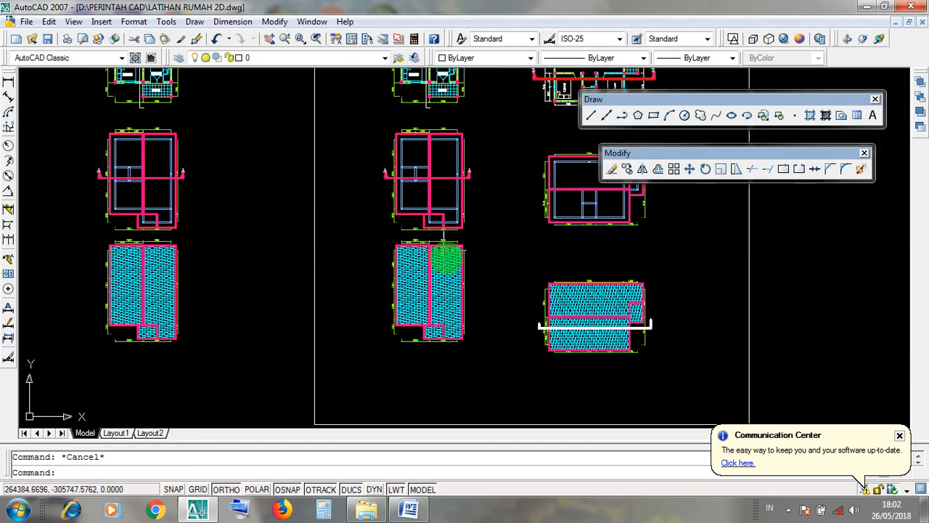
{"action": "scroll", "coordinate": [434, 351], "scroll_direction": "up", "scroll_amount": 6}
{"action": "middle_click_drag", "start_coordinate": [531, 259], "coordinate": [515, 390]}
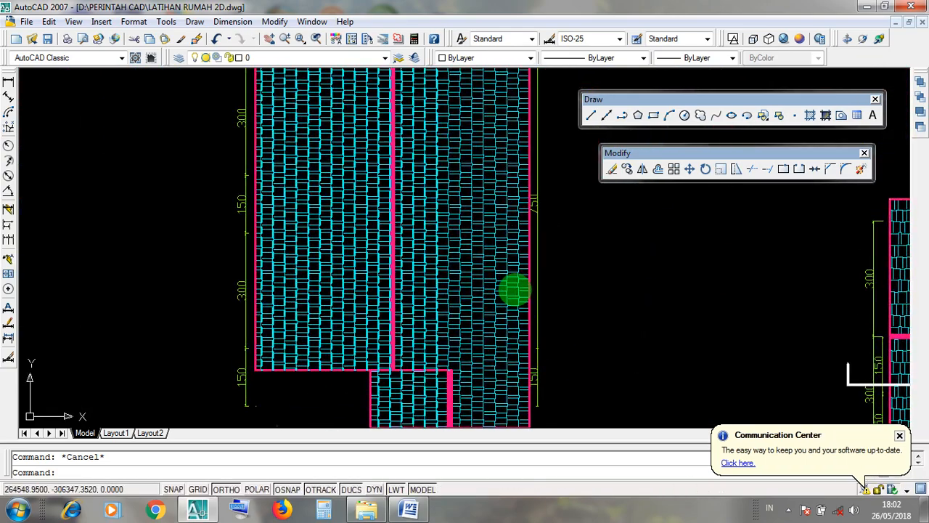
{"action": "scroll", "coordinate": [560, 385], "scroll_direction": "up", "scroll_amount": 8}
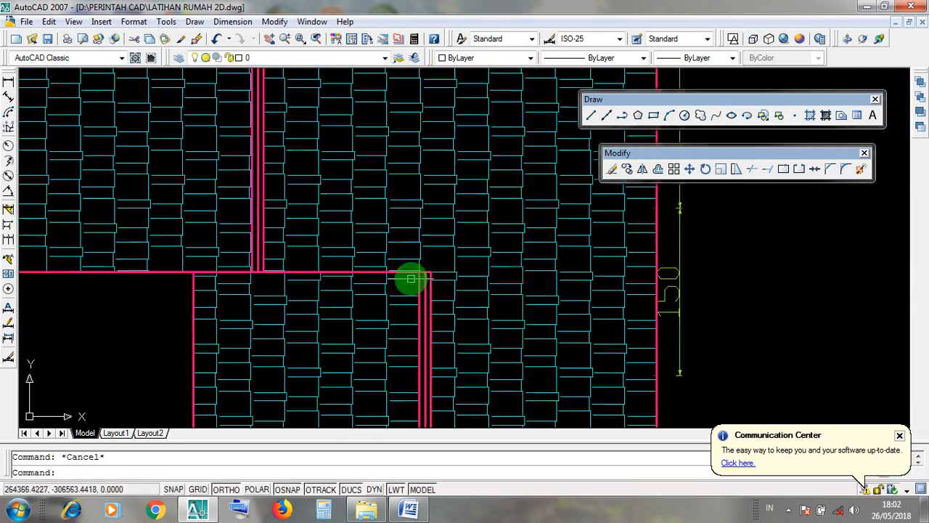
{"action": "scroll", "coordinate": [410, 270], "scroll_direction": "down", "scroll_amount": 4}
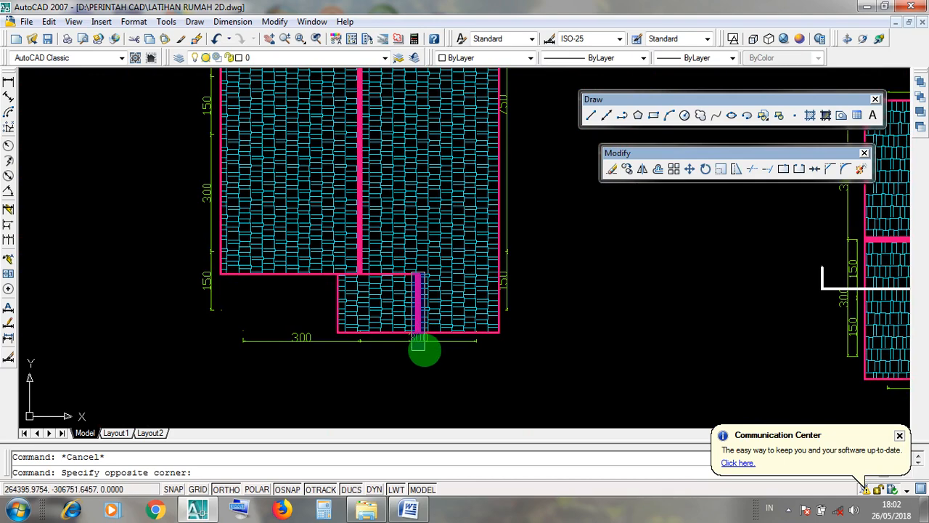
{"action": "left_click", "coordinate": [423, 352]}
{"action": "key", "text": "Escape"}
{"action": "scroll", "coordinate": [429, 363], "scroll_direction": "down", "scroll_amount": 2}
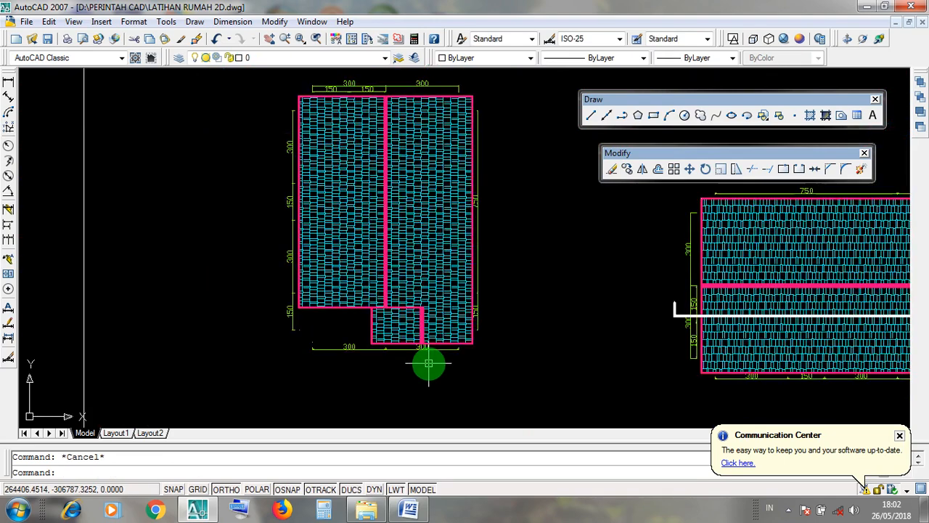
Step: Select the main gable's ridge lines on the tiled roof plan to identify the main ridge
{"action": "scroll", "coordinate": [395, 249], "scroll_direction": "down", "scroll_amount": 3}
{"action": "scroll", "coordinate": [421, 170], "scroll_direction": "up", "scroll_amount": 2}
{"action": "left_click", "coordinate": [401, 156]}
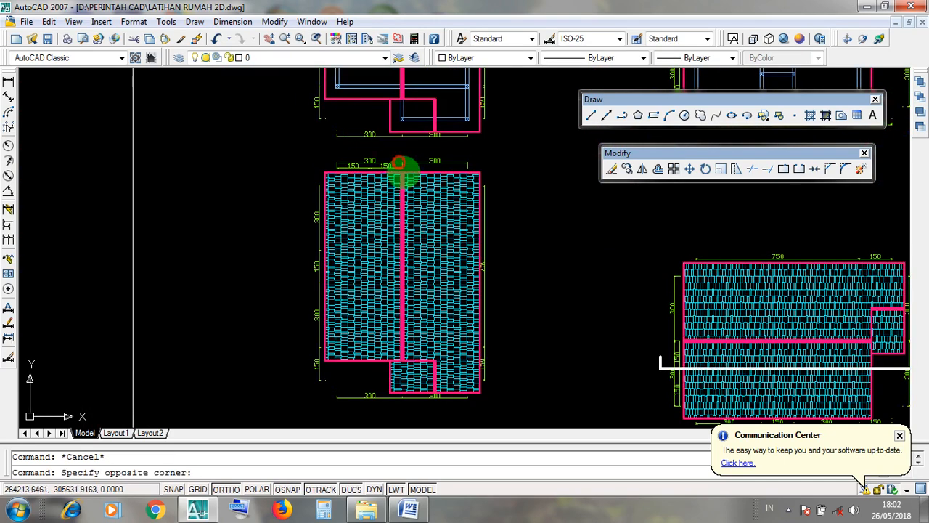
{"action": "left_click", "coordinate": [408, 367]}
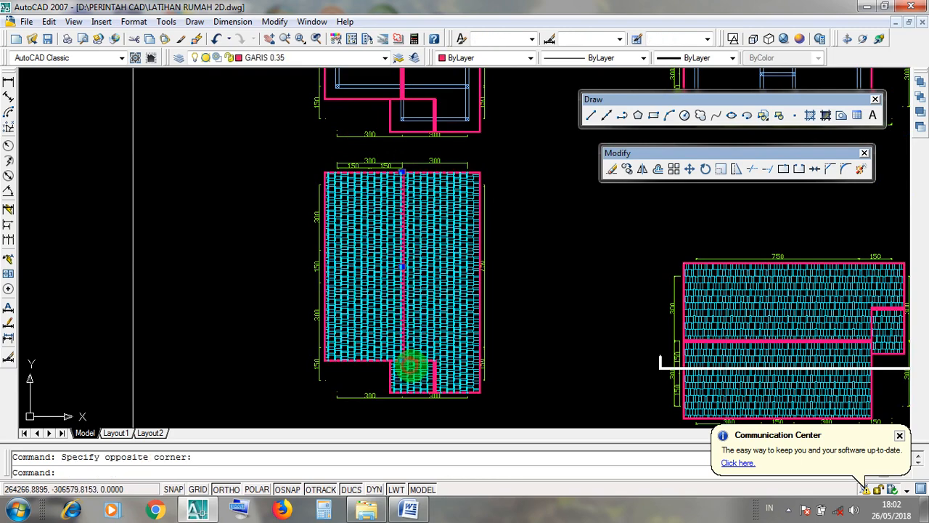
{"action": "key", "text": "Escape"}
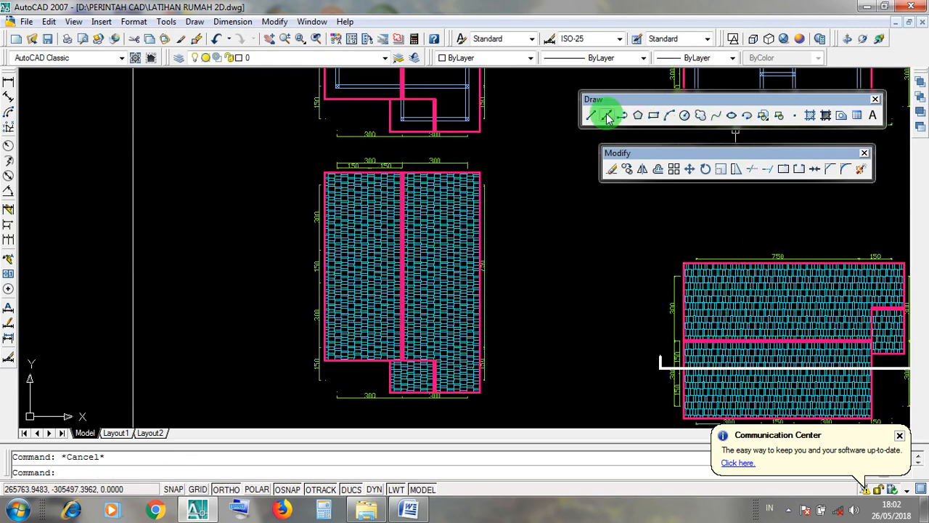
{"action": "left_click", "coordinate": [608, 118]}
{"action": "scroll", "coordinate": [433, 392], "scroll_direction": "up", "scroll_amount": 5}
{"action": "key", "text": "Escape"}
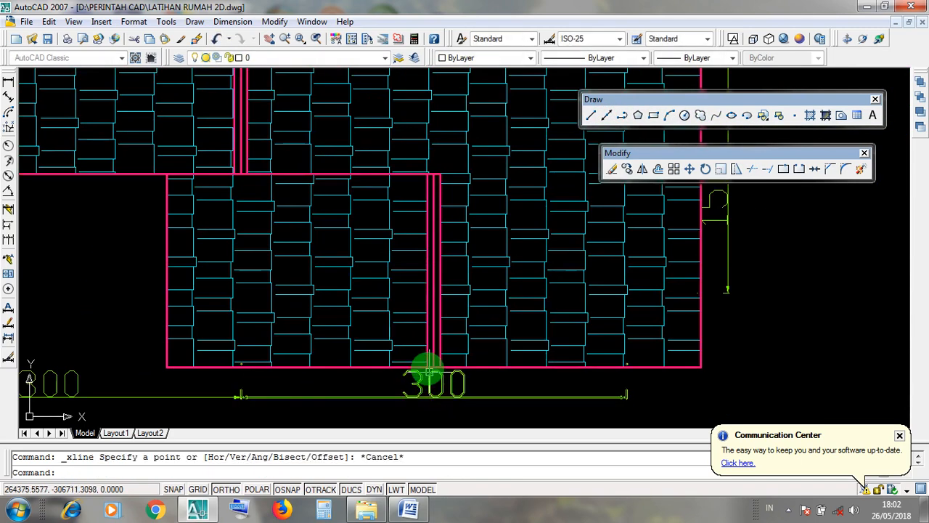
Step: Select an edge line and the centre line of the small gable's ridge on the tiled roof plan to tell them apart
{"action": "scroll", "coordinate": [429, 372], "scroll_direction": "up", "scroll_amount": 4}
{"action": "left_click", "coordinate": [457, 340]}
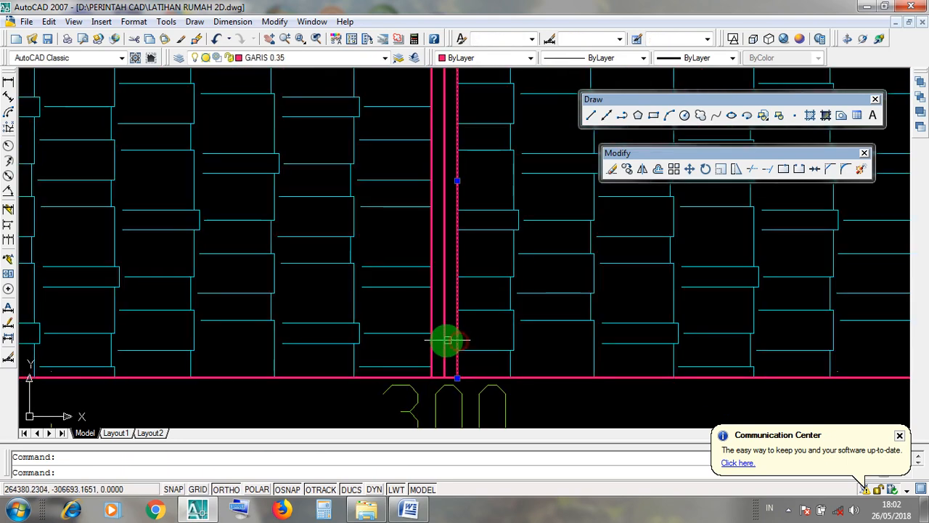
{"action": "key", "text": "Escape"}
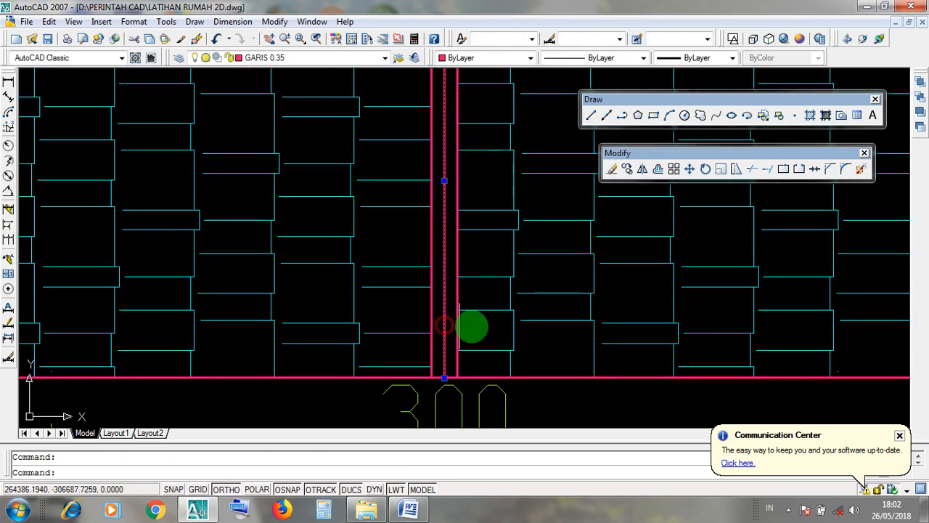
{"action": "key", "text": "Escape"}
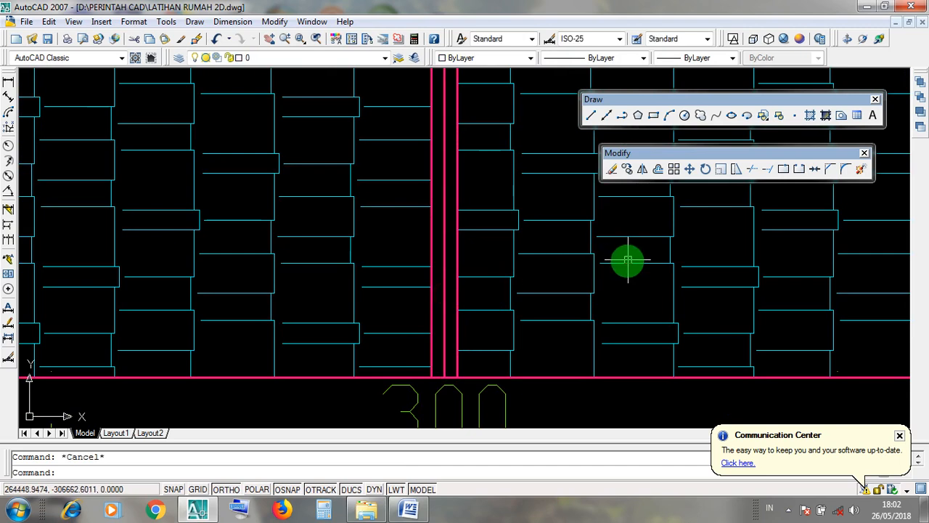
Step: Draw a vertical construction line through the midpoint of the small gable's ridge centre line on the tiled roof plan
{"action": "left_click", "coordinate": [607, 116]}
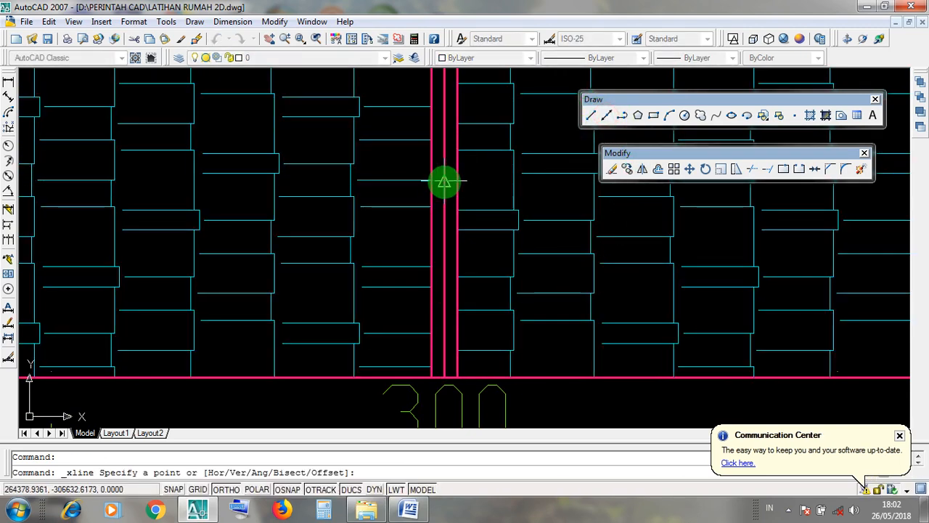
{"action": "left_click", "coordinate": [444, 181]}
{"action": "scroll", "coordinate": [443, 183], "scroll_direction": "down", "scroll_amount": 5}
{"action": "left_click", "coordinate": [450, 301]}
{"action": "key", "text": "Return"}
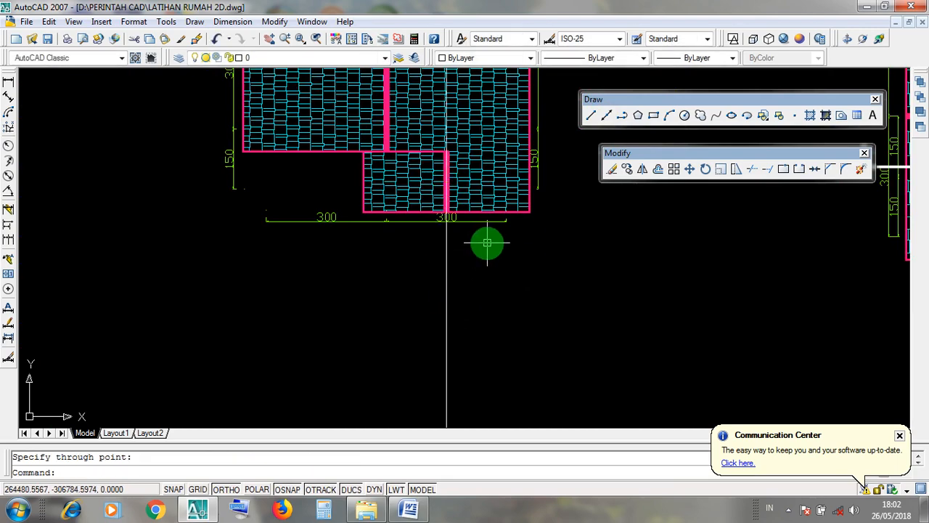
Step: Draw a vertical construction line along the main gable's ridge centre line on the tiled roof plan
{"action": "scroll", "coordinate": [485, 317], "scroll_direction": "up", "scroll_amount": 6}
{"action": "key", "text": "Return"}
{"action": "left_click", "coordinate": [402, 236]}
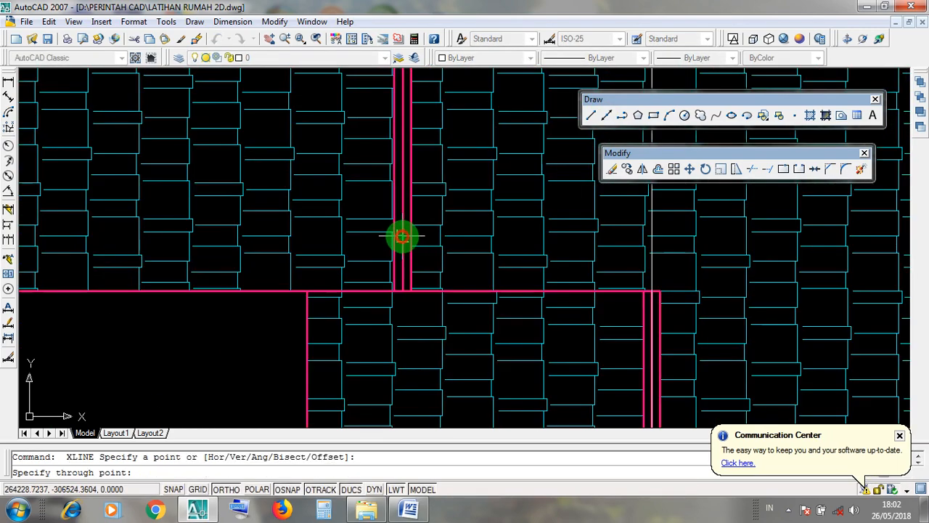
{"action": "scroll", "coordinate": [402, 236], "scroll_direction": "down", "scroll_amount": 5}
{"action": "left_click", "coordinate": [401, 365]}
{"action": "key", "text": "Return"}
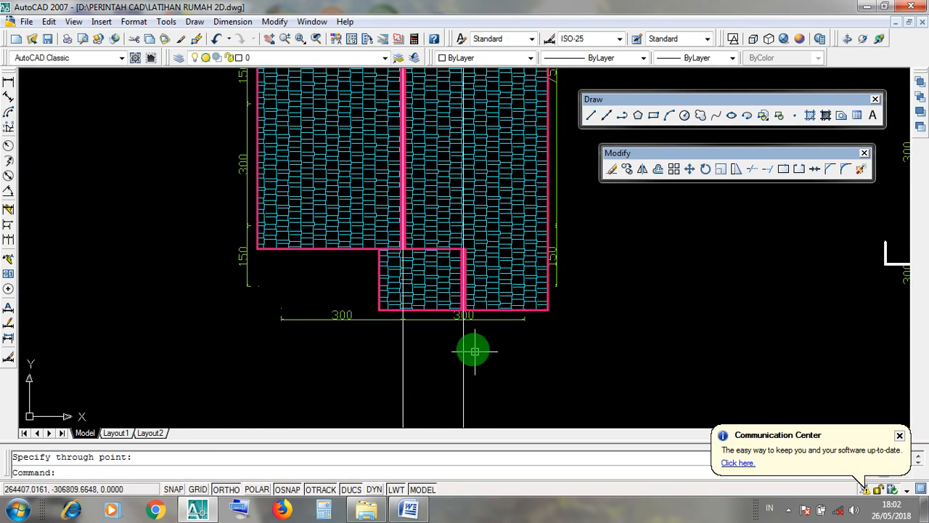
Step: Select both ridge construction lines and check their alignment with the ridges on the roof beam plan
{"action": "scroll", "coordinate": [475, 352], "scroll_direction": "up", "scroll_amount": 6}
{"action": "left_click", "coordinate": [462, 269]}
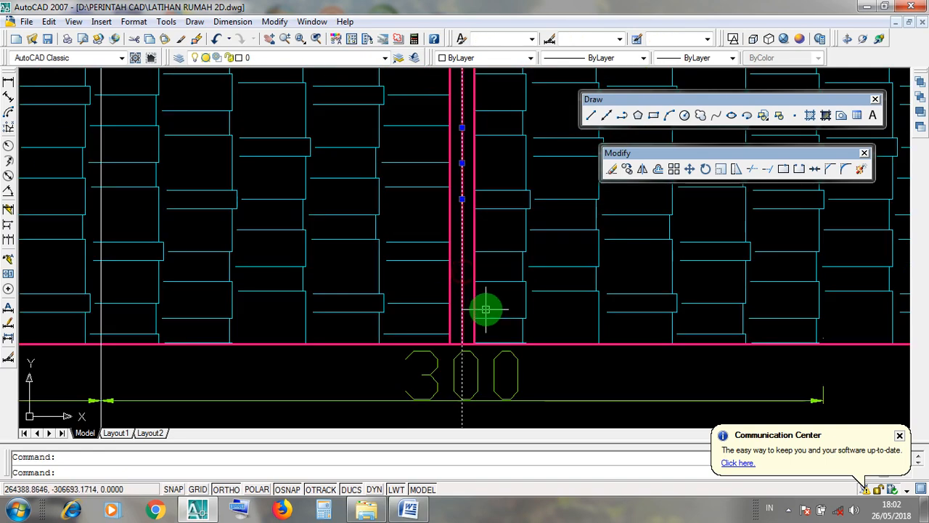
{"action": "scroll", "coordinate": [485, 310], "scroll_direction": "down", "scroll_amount": 3}
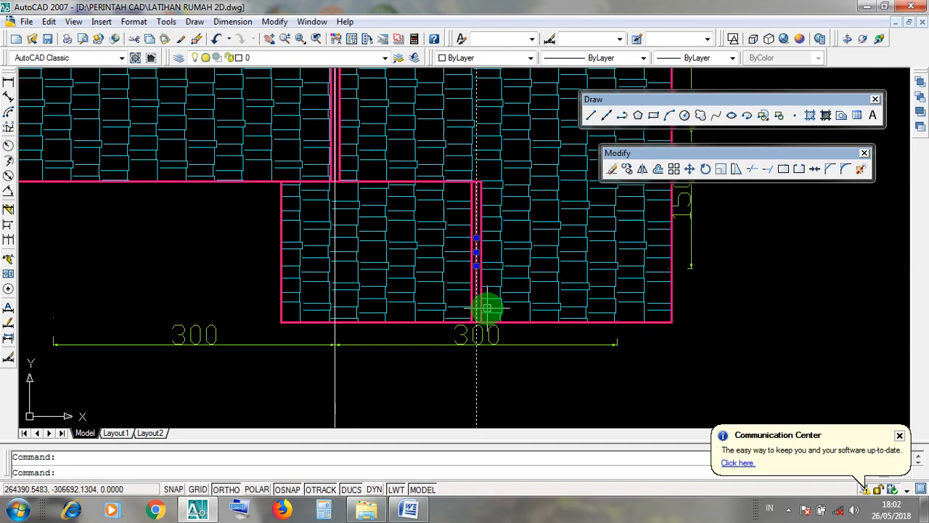
{"action": "scroll", "coordinate": [326, 143], "scroll_direction": "up", "scroll_amount": 5}
{"action": "left_click", "coordinate": [348, 171]}
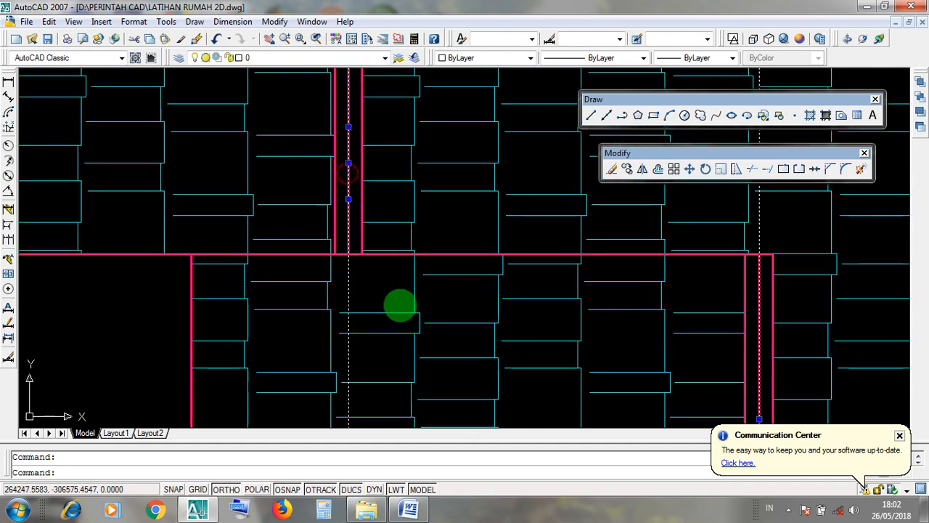
{"action": "scroll", "coordinate": [400, 305], "scroll_direction": "down", "scroll_amount": 3}
{"action": "middle_click_drag", "start_coordinate": [415, 207], "coordinate": [424, 428]}
{"action": "scroll", "coordinate": [444, 255], "scroll_direction": "up", "scroll_amount": 5}
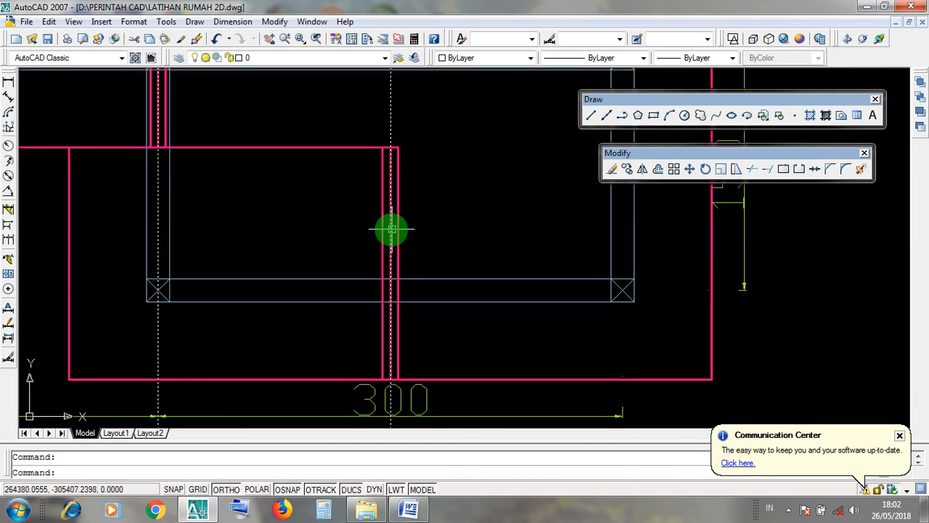
{"action": "scroll", "coordinate": [362, 199], "scroll_direction": "down", "scroll_amount": 3}
{"action": "scroll", "coordinate": [332, 195], "scroll_direction": "up", "scroll_amount": 2}
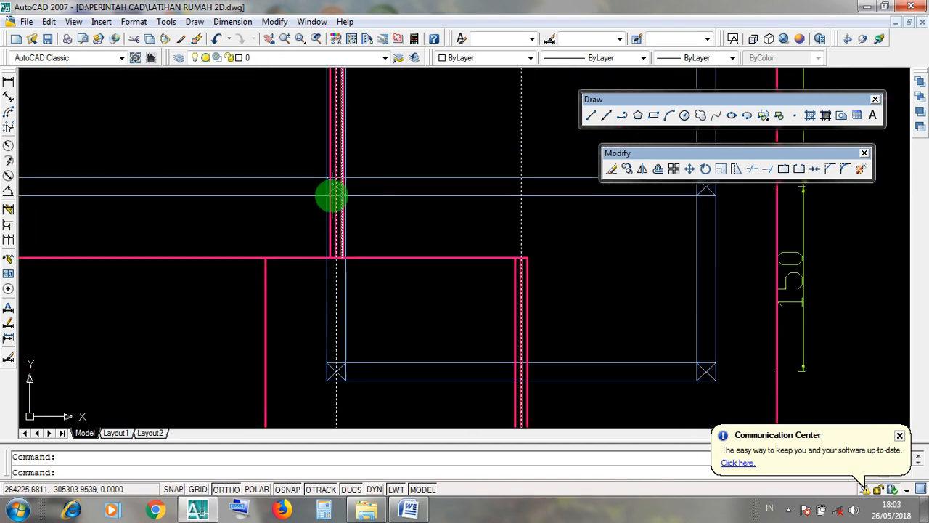
{"action": "scroll", "coordinate": [406, 231], "scroll_direction": "down", "scroll_amount": 5}
{"action": "key", "text": "Escape"}
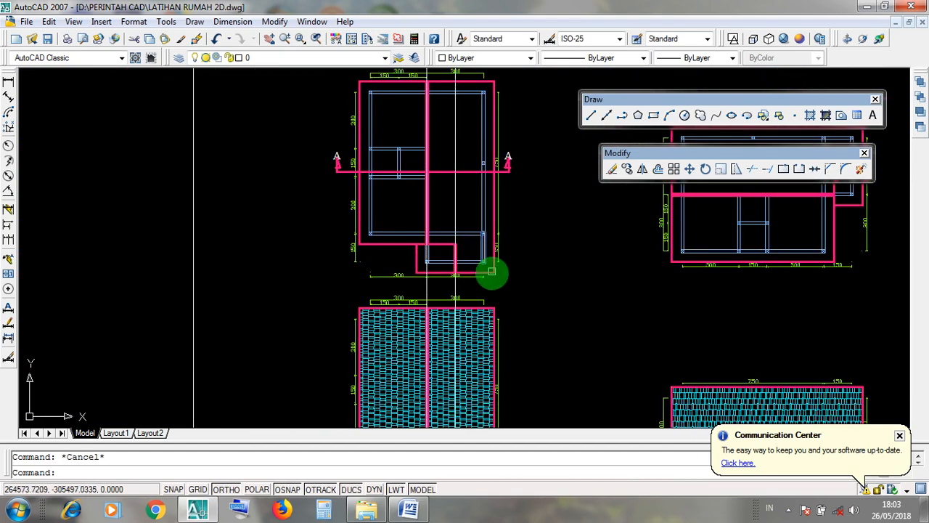
Step: Draw a vertical construction line through the tiled roof plan's upper right corner
{"action": "left_click", "coordinate": [605, 115]}
{"action": "scroll", "coordinate": [489, 322], "scroll_direction": "up", "scroll_amount": 3}
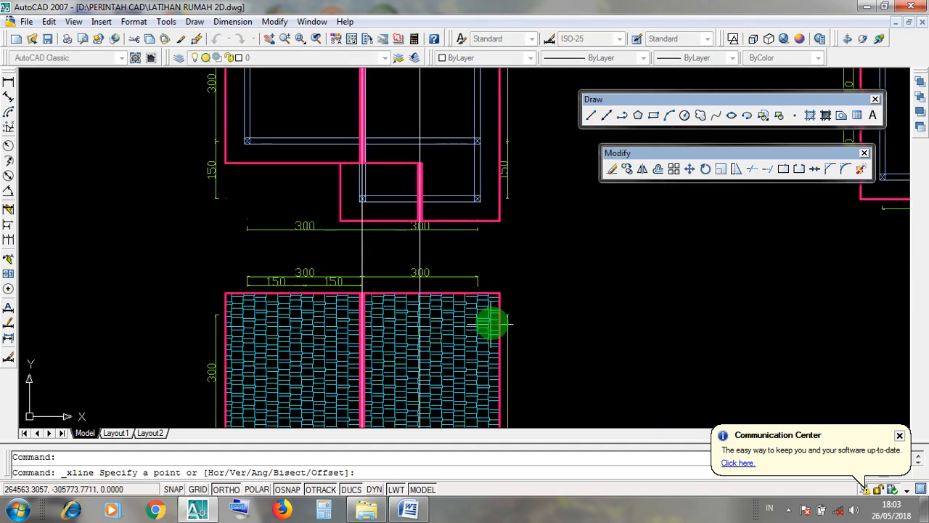
{"action": "left_click", "coordinate": [499, 290]}
{"action": "left_click", "coordinate": [502, 262]}
{"action": "key", "text": "space"}
Step: Draw a vertical construction line through the tiled roof plan's upper left corner
{"action": "key", "text": "space"}
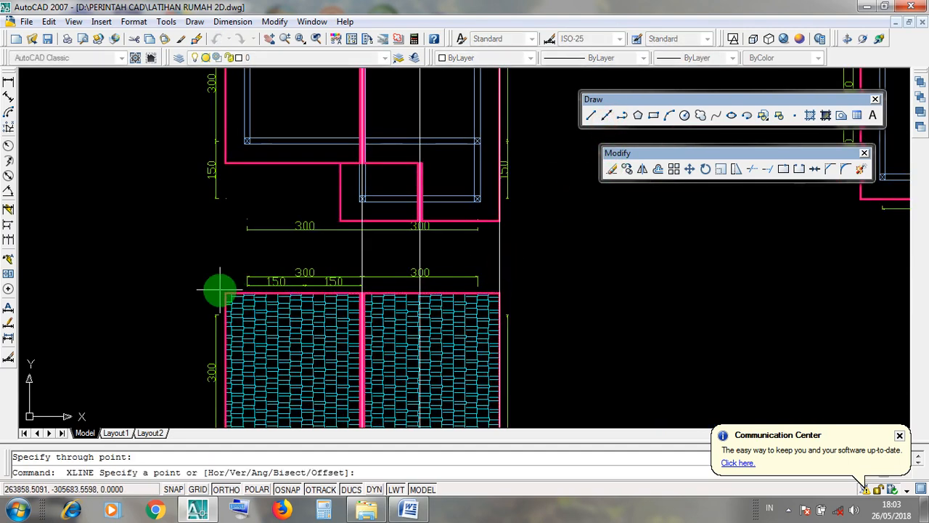
{"action": "left_click", "coordinate": [225, 293]}
{"action": "left_click", "coordinate": [208, 242]}
{"action": "key", "text": "space"}
{"action": "middle_click_drag", "start_coordinate": [436, 243], "coordinate": [450, 332]}
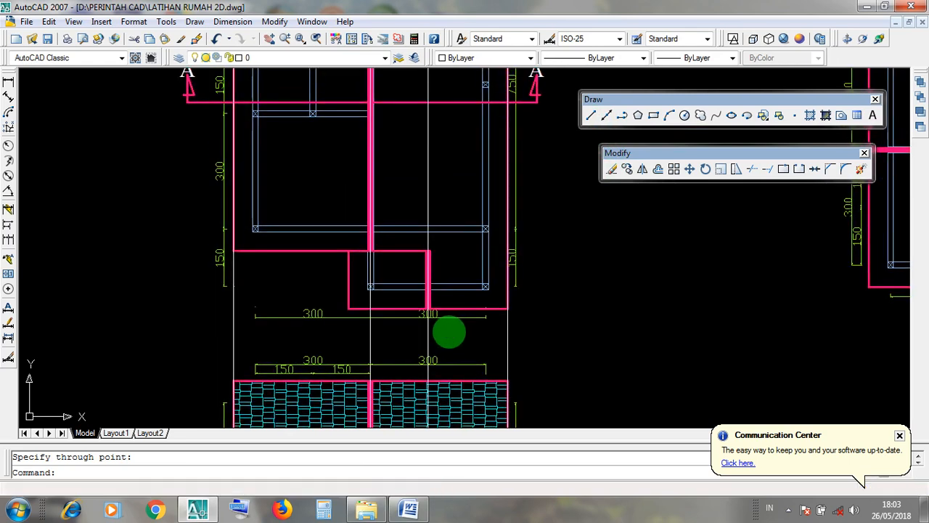
Step: Select the two construction lines along the roof's outer side edges to compare them with the roof beam plan
{"action": "left_click", "coordinate": [507, 293]}
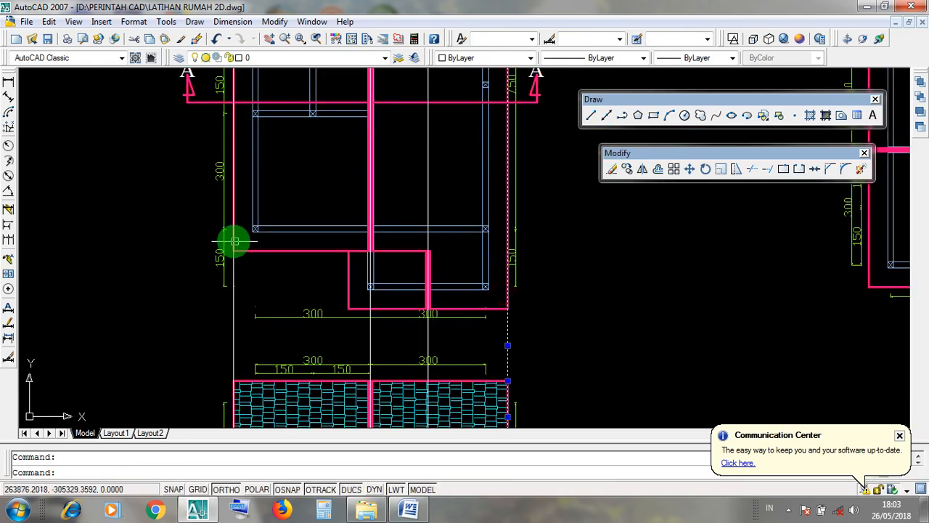
{"action": "left_click", "coordinate": [234, 240]}
{"action": "key", "text": "Escape"}
Step: Delete the four vertical construction lines running through the roof beam plan and the tiled roof plan
{"action": "left_click", "coordinate": [504, 353]}
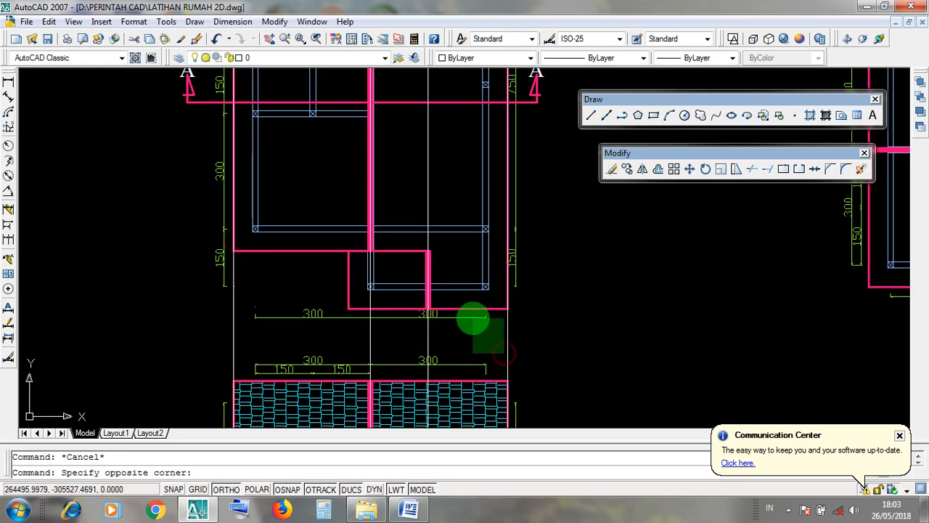
{"action": "scroll", "coordinate": [481, 337], "scroll_direction": "down", "scroll_amount": 5}
{"action": "scroll", "coordinate": [487, 352], "scroll_direction": "up", "scroll_amount": 6}
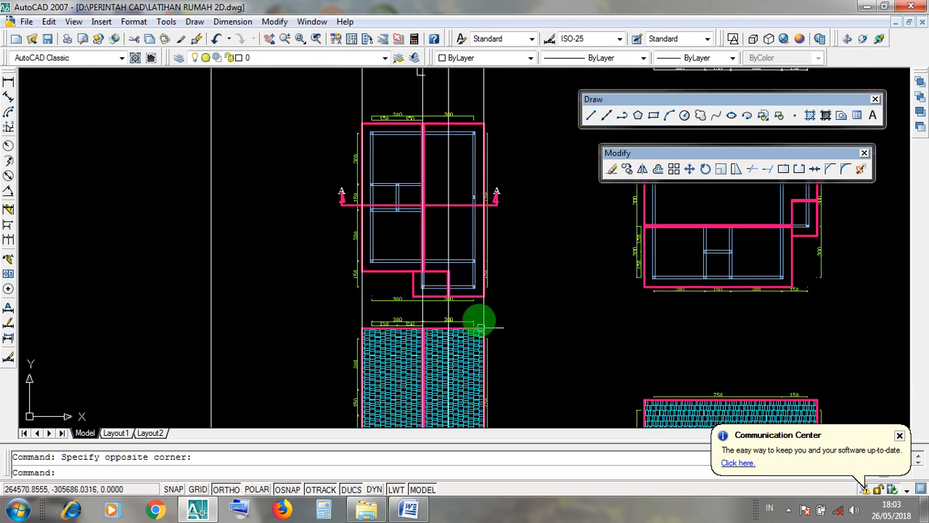
{"action": "left_click", "coordinate": [524, 321]}
{"action": "left_click", "coordinate": [223, 315]}
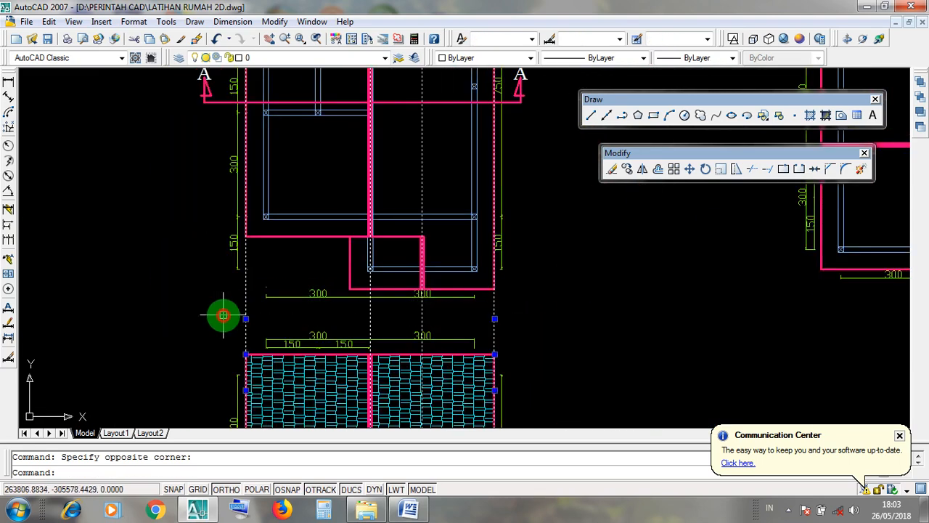
{"action": "key", "text": "Delete"}
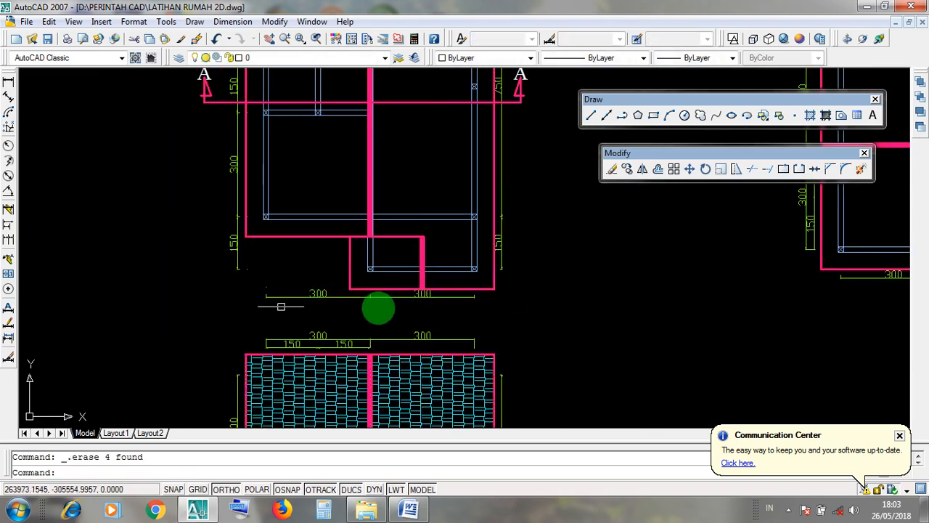
Step: Examine the roof plans together with the floor plan crossed by section line A-A
{"action": "scroll", "coordinate": [477, 305], "scroll_direction": "down", "scroll_amount": 5}
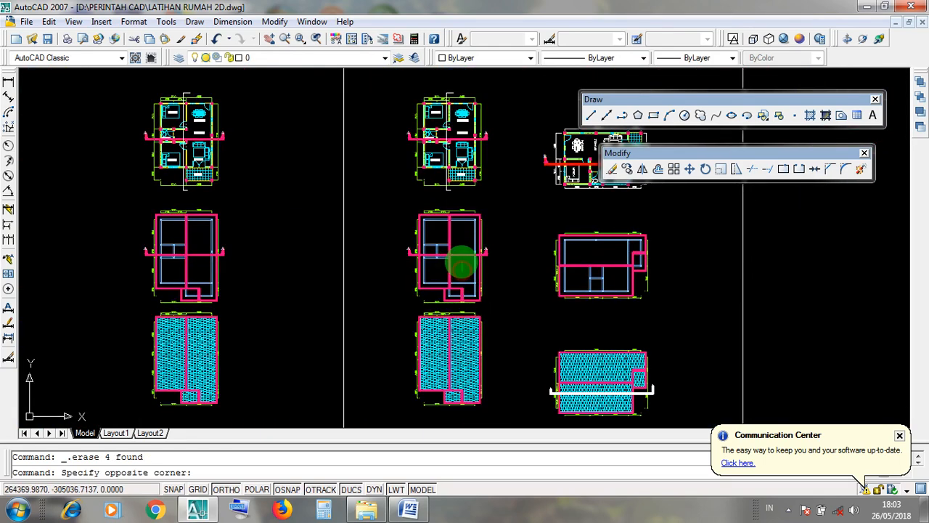
{"action": "left_click", "coordinate": [490, 342]}
{"action": "key", "text": "Escape"}
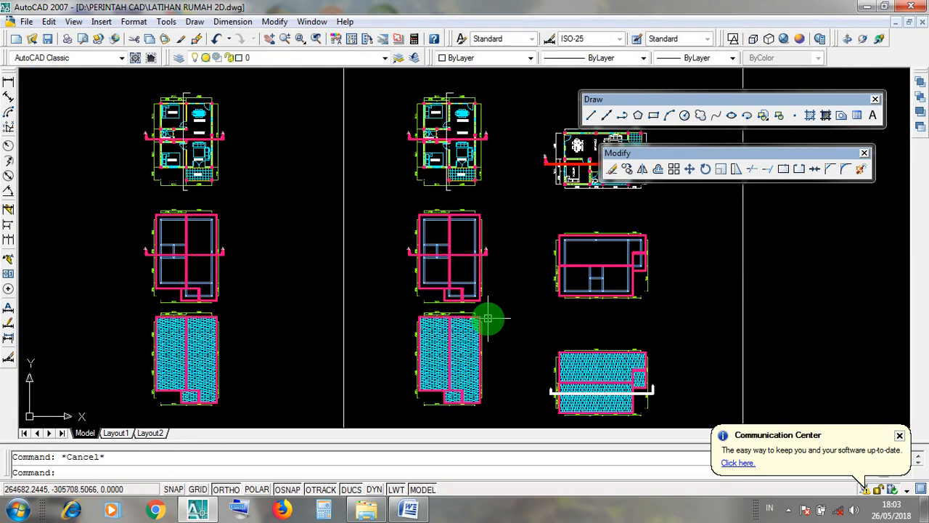
{"action": "scroll", "coordinate": [456, 266], "scroll_direction": "up", "scroll_amount": 5}
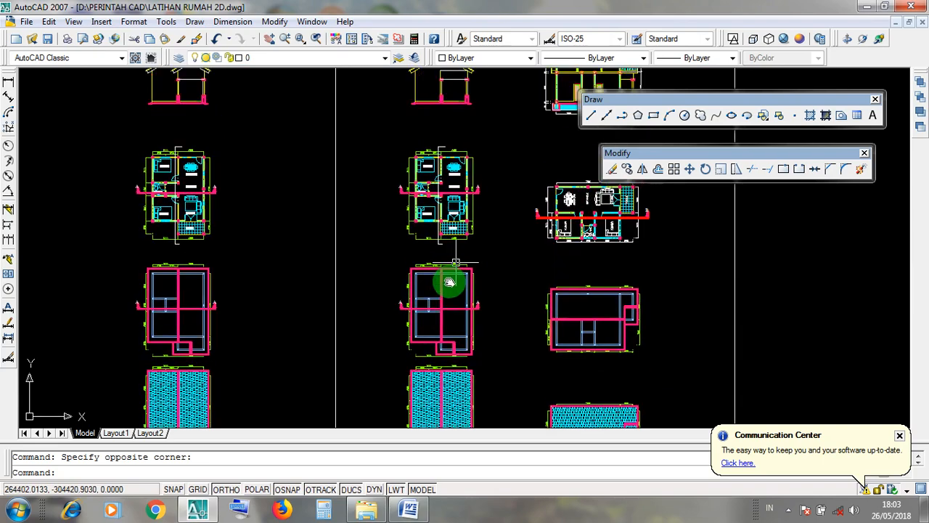
{"action": "left_click", "coordinate": [437, 229]}
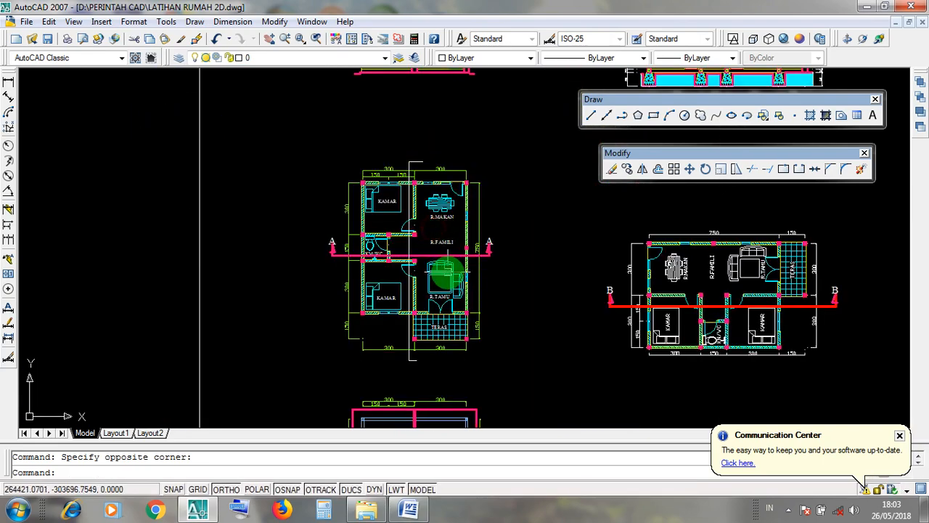
Step: Examine the framed sheet's roof section, floor plan, roof beam plan and tiled roof plan one after another
{"action": "middle_click_drag", "start_coordinate": [456, 180], "coordinate": [457, 379]}
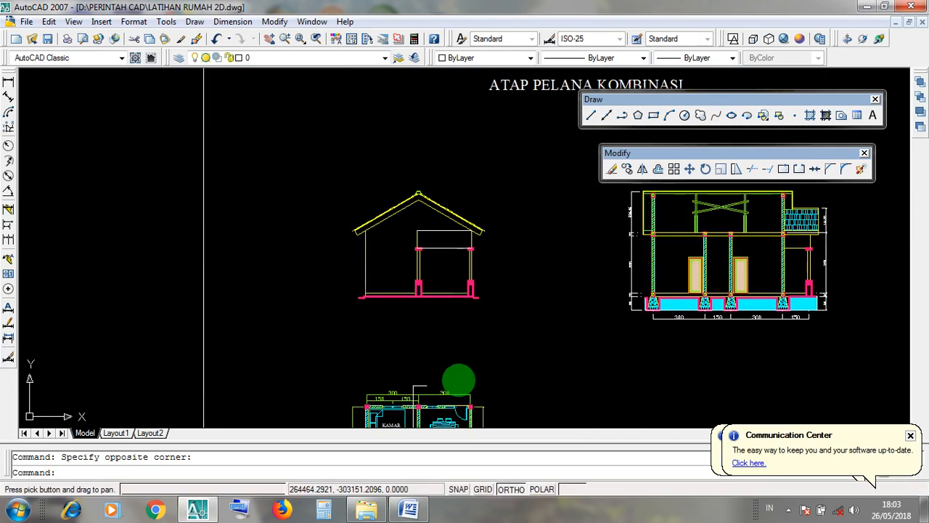
{"action": "scroll", "coordinate": [441, 263], "scroll_direction": "down", "scroll_amount": 4}
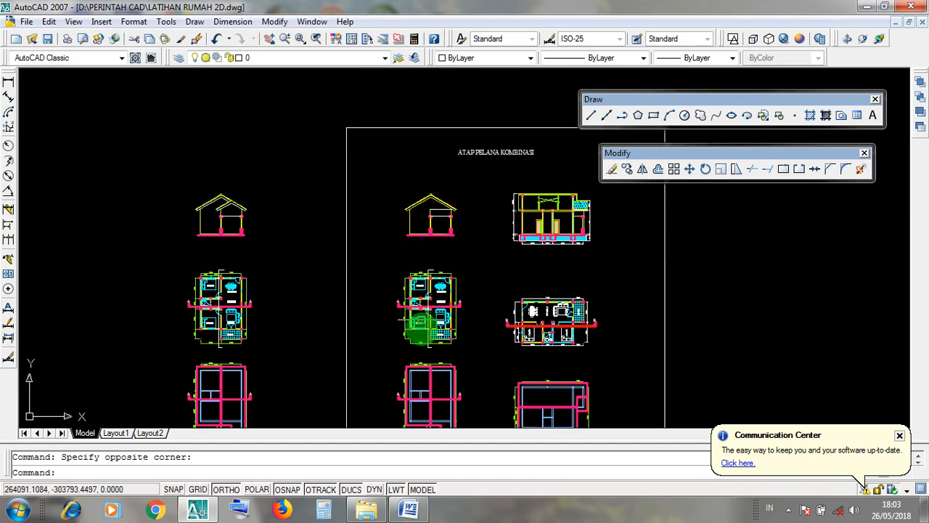
{"action": "middle_click_drag", "start_coordinate": [425, 321], "coordinate": [425, 229]}
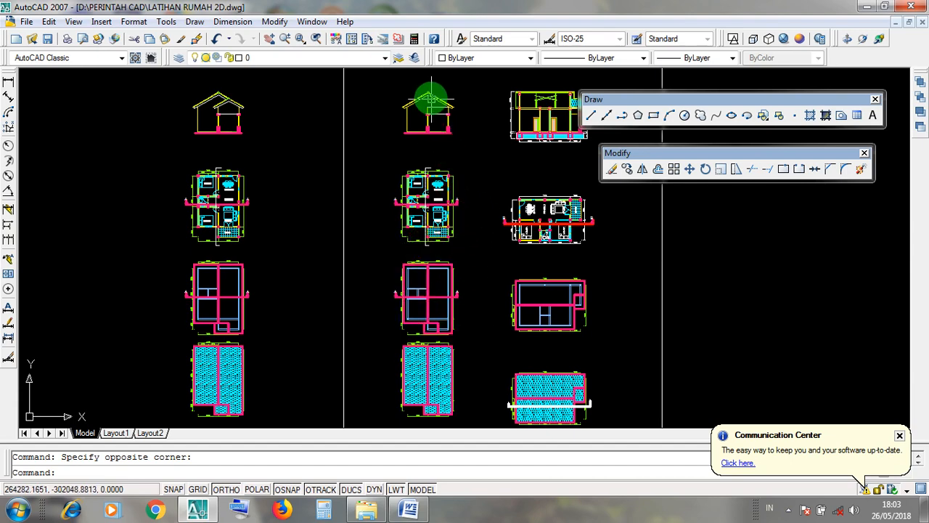
{"action": "scroll", "coordinate": [431, 102], "scroll_direction": "up", "scroll_amount": 5}
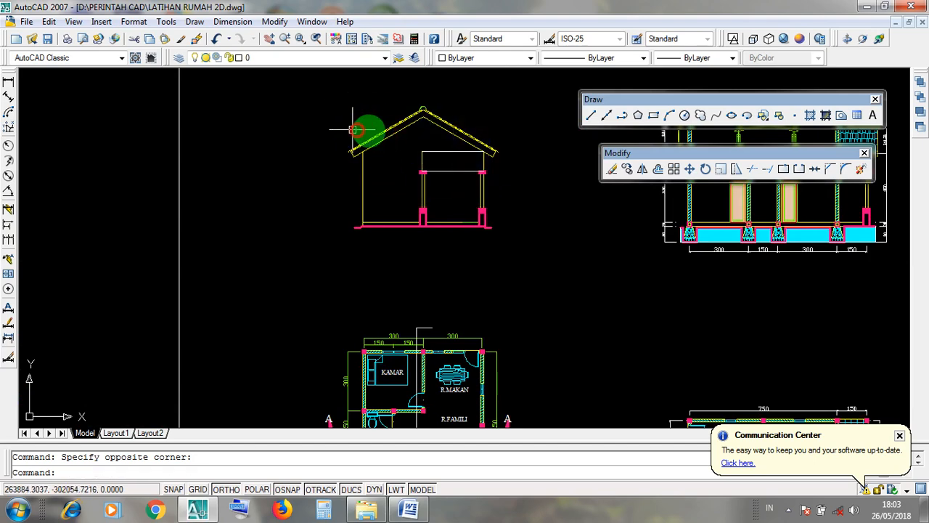
{"action": "scroll", "coordinate": [355, 129], "scroll_direction": "down", "scroll_amount": 5}
{"action": "scroll", "coordinate": [461, 356], "scroll_direction": "up", "scroll_amount": 4}
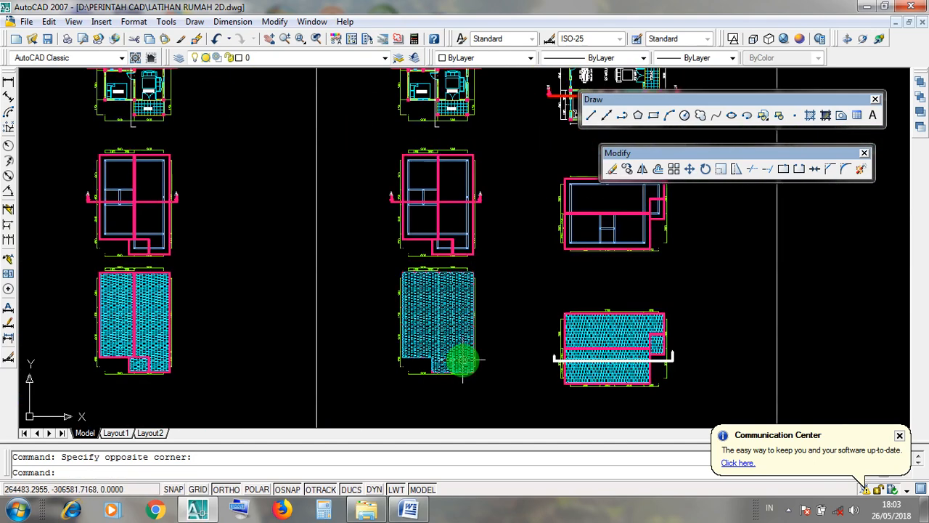
{"action": "scroll", "coordinate": [410, 149], "scroll_direction": "up", "scroll_amount": 2}
{"action": "left_click", "coordinate": [369, 143]}
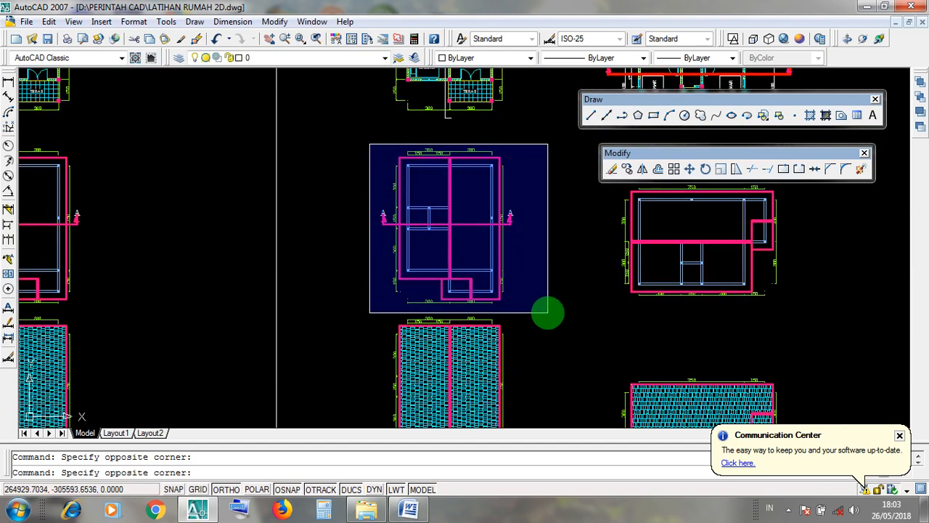
{"action": "left_click", "coordinate": [360, 158]}
{"action": "middle_click_drag", "start_coordinate": [415, 294], "coordinate": [414, 166]}
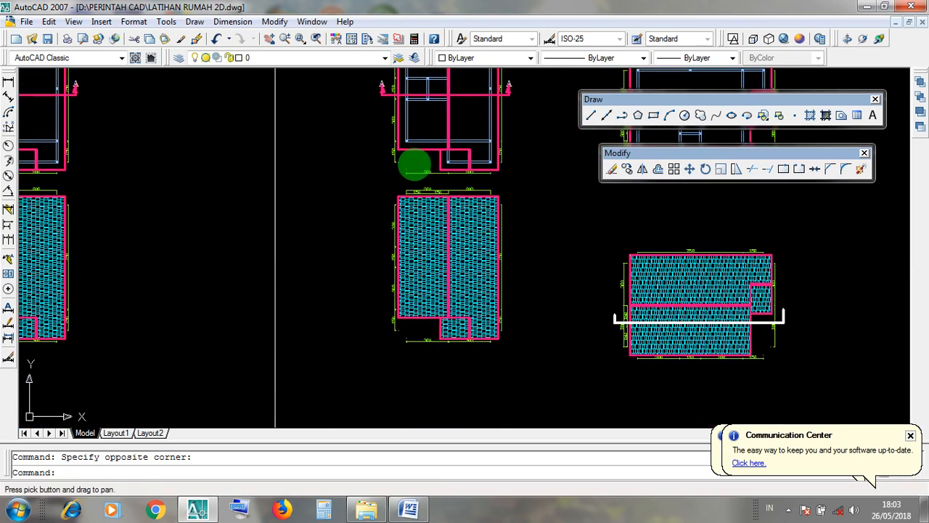
{"action": "left_click", "coordinate": [374, 176]}
{"action": "left_click", "coordinate": [515, 369]}
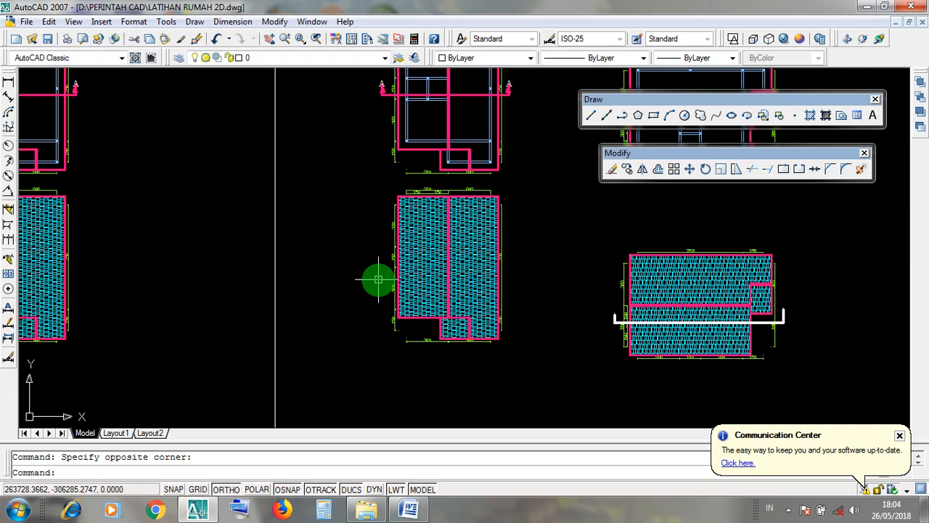
Step: Select the three ridge lines of the small terrace roof on the tiled roof plan to inspect them, then clear the selection
{"action": "scroll", "coordinate": [493, 310], "scroll_direction": "up", "scroll_amount": 3}
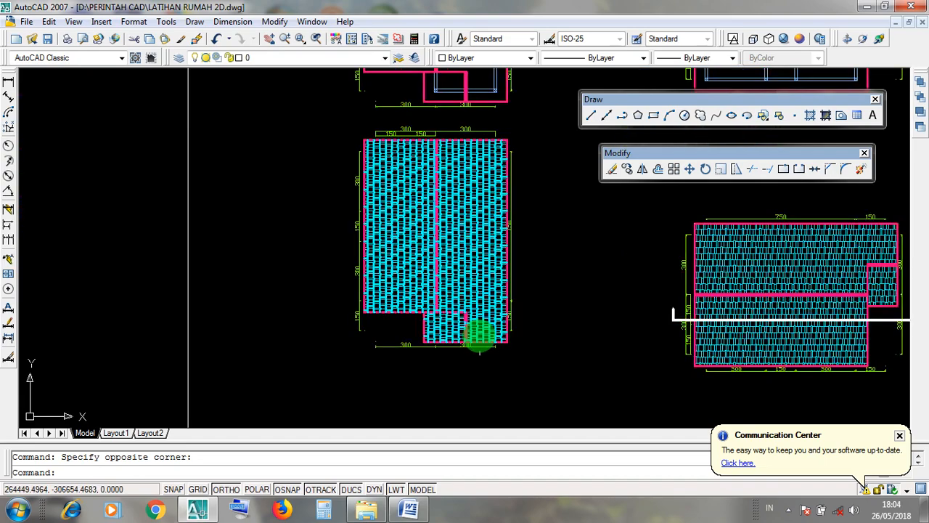
{"action": "scroll", "coordinate": [501, 334], "scroll_direction": "up", "scroll_amount": 5}
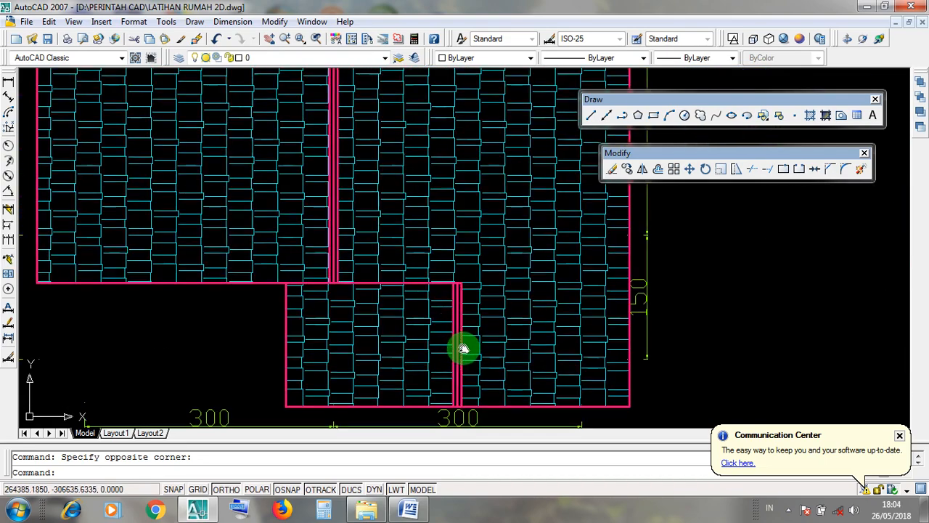
{"action": "scroll", "coordinate": [473, 331], "scroll_direction": "up", "scroll_amount": 4}
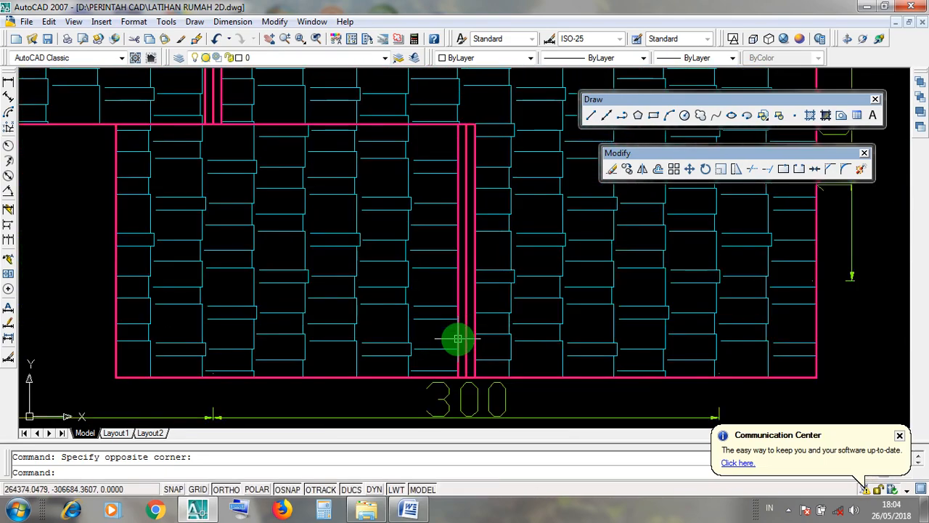
{"action": "scroll", "coordinate": [457, 336], "scroll_direction": "down", "scroll_amount": 2}
{"action": "scroll", "coordinate": [458, 338], "scroll_direction": "down", "scroll_amount": 2}
{"action": "scroll", "coordinate": [458, 338], "scroll_direction": "up", "scroll_amount": 2}
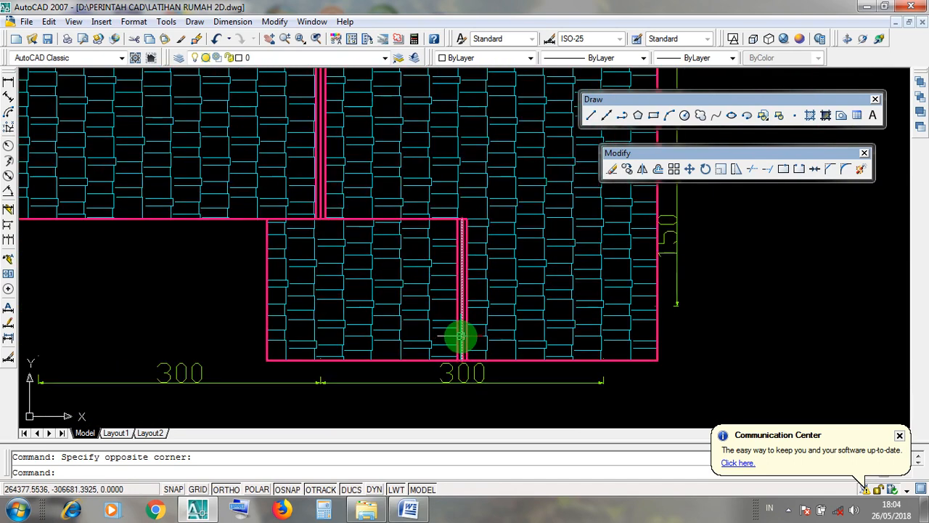
{"action": "scroll", "coordinate": [460, 336], "scroll_direction": "up", "scroll_amount": 3}
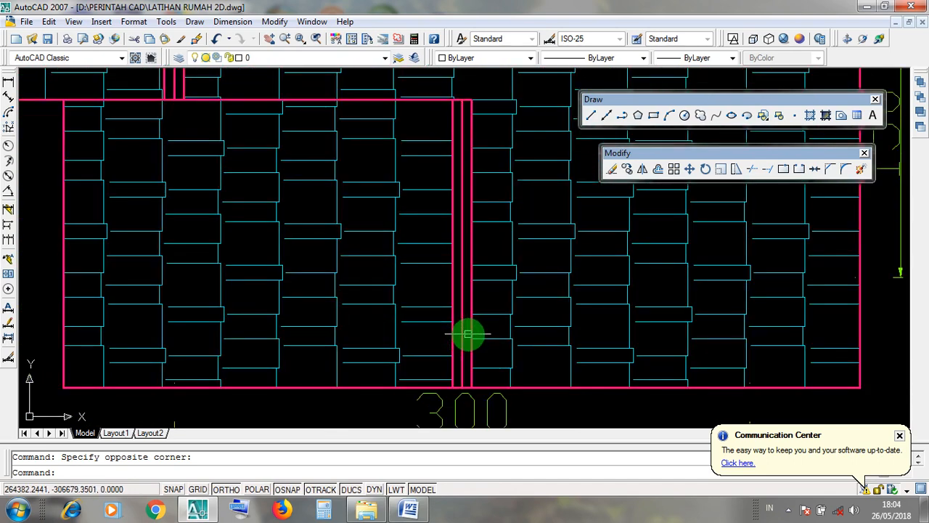
{"action": "left_click", "coordinate": [469, 335]}
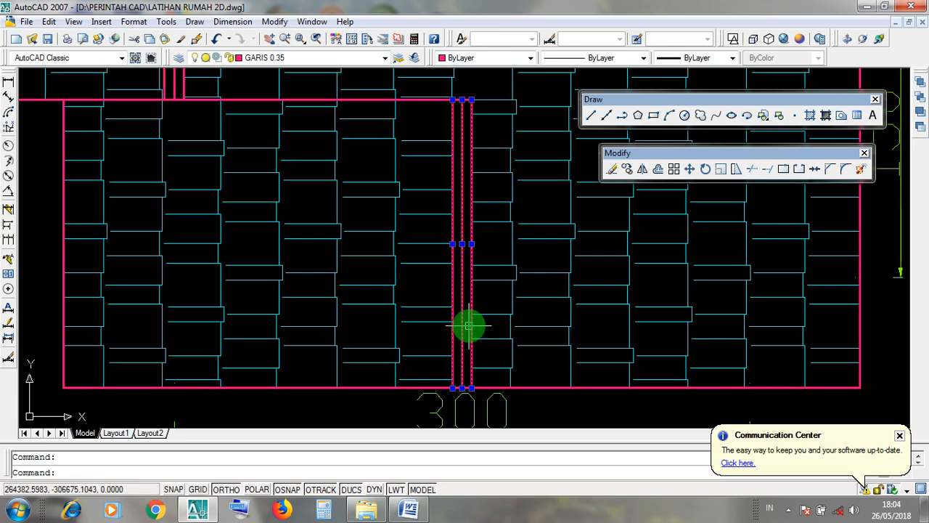
{"action": "left_click", "coordinate": [461, 323]}
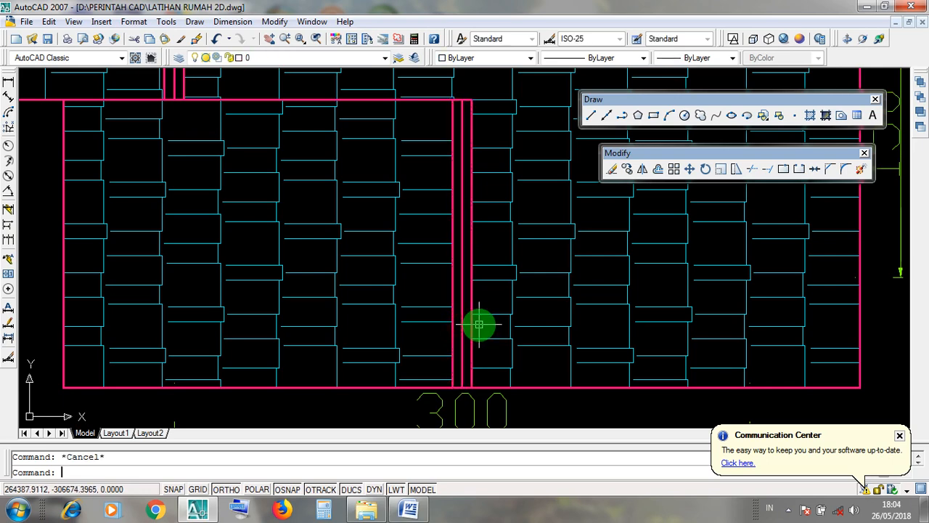
Step: Compare the small terrace roof's ridge and edges on the roof beam plan with the tiled roof plan
{"action": "scroll", "coordinate": [479, 325], "scroll_direction": "down", "scroll_amount": 6}
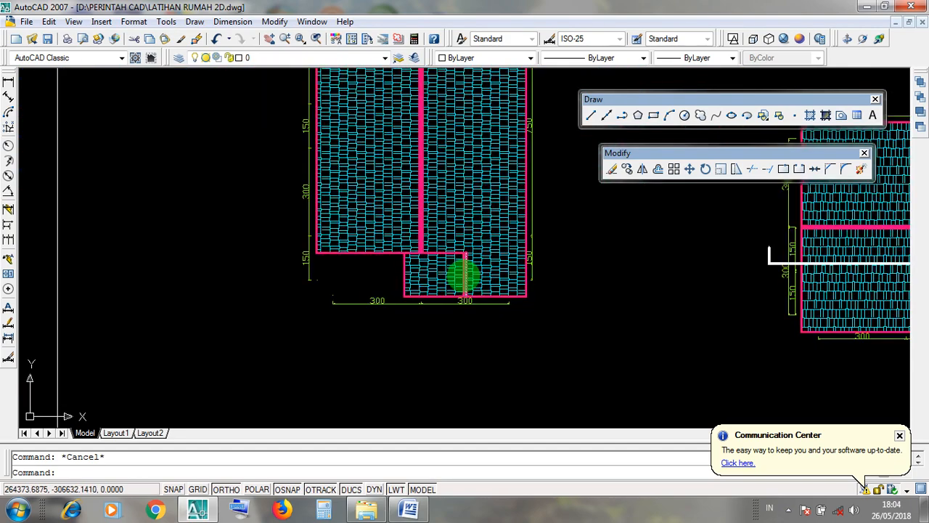
{"action": "mouse_move", "coordinate": [464, 276]}
{"action": "middle_mouse_down"}
{"action": "mouse_move", "coordinate": [472, 227]}
{"action": "mouse_move", "coordinate": [483, 426]}
{"action": "mouse_move", "coordinate": [493, 196]}
{"action": "middle_mouse_up"}
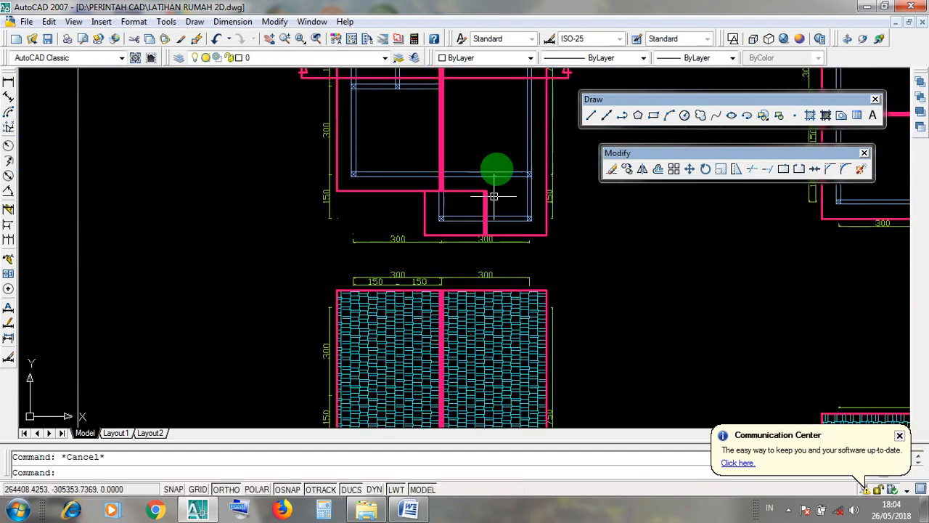
{"action": "scroll", "coordinate": [497, 171], "scroll_direction": "up", "scroll_amount": 3}
{"action": "scroll", "coordinate": [490, 203], "scroll_direction": "down", "scroll_amount": 6}
{"action": "scroll", "coordinate": [495, 360], "scroll_direction": "up", "scroll_amount": 3}
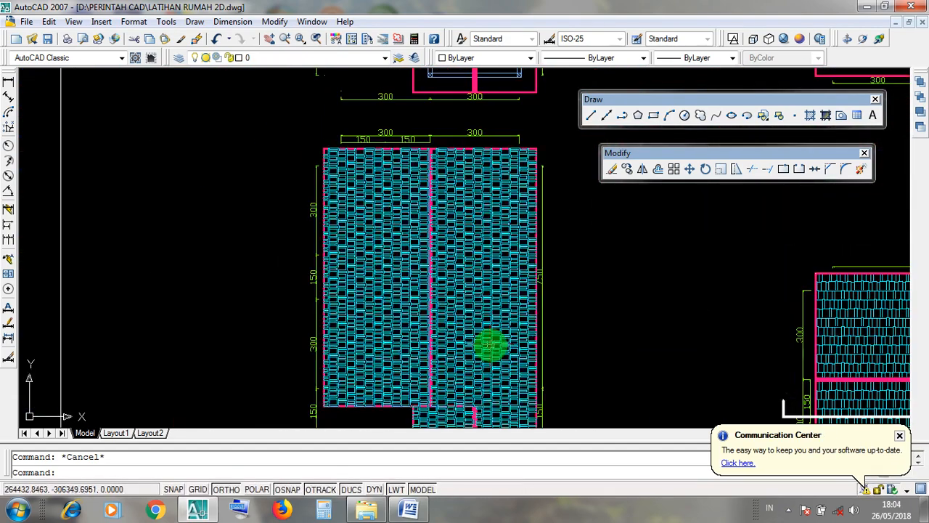
{"action": "middle_click_drag", "start_coordinate": [491, 345], "coordinate": [476, 286]}
{"action": "mouse_move", "coordinate": [464, 186]}
{"action": "middle_mouse_down"}
{"action": "mouse_move", "coordinate": [456, 205]}
{"action": "mouse_move", "coordinate": [485, 489]}
{"action": "middle_mouse_up"}
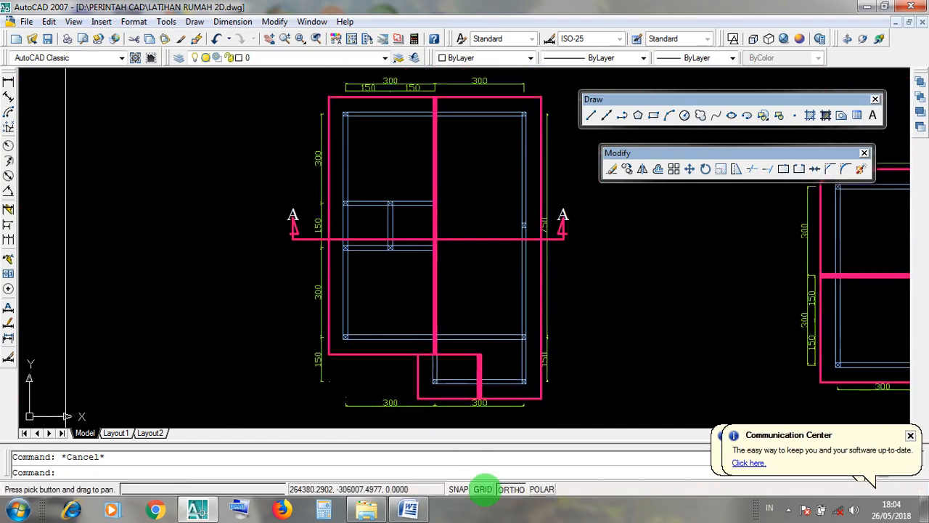
{"action": "scroll", "coordinate": [482, 435], "scroll_direction": "up", "scroll_amount": 2}
{"action": "middle_click_drag", "start_coordinate": [523, 266], "coordinate": [505, 283]}
{"action": "left_click", "coordinate": [507, 346]}
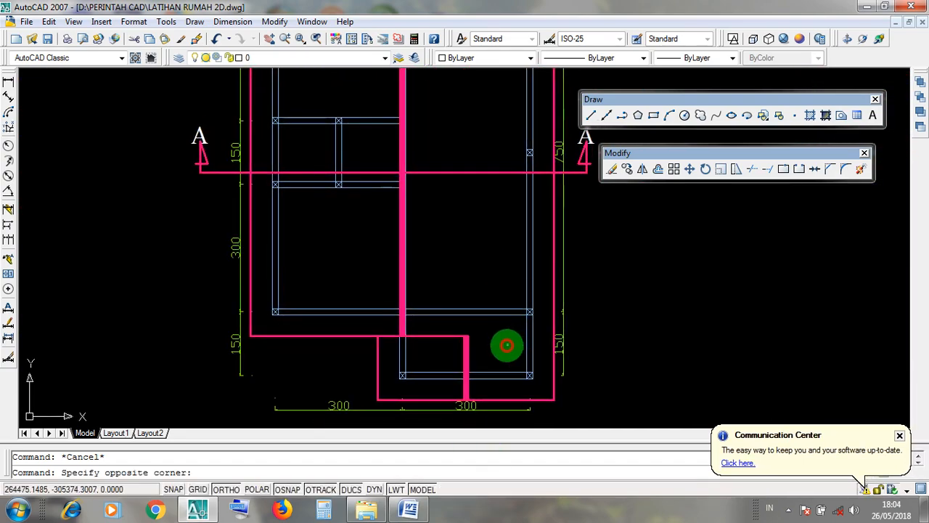
{"action": "left_click", "coordinate": [491, 258]}
{"action": "key", "text": "Escape"}
{"action": "left_click", "coordinate": [520, 383]}
{"action": "left_click", "coordinate": [513, 343]}
{"action": "key", "text": "Escape"}
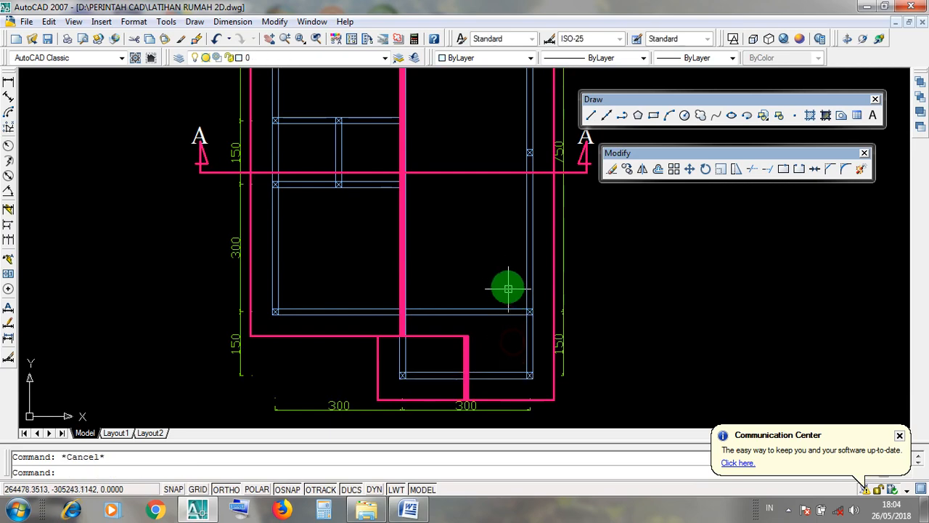
{"action": "scroll", "coordinate": [444, 352], "scroll_direction": "up", "scroll_amount": 2}
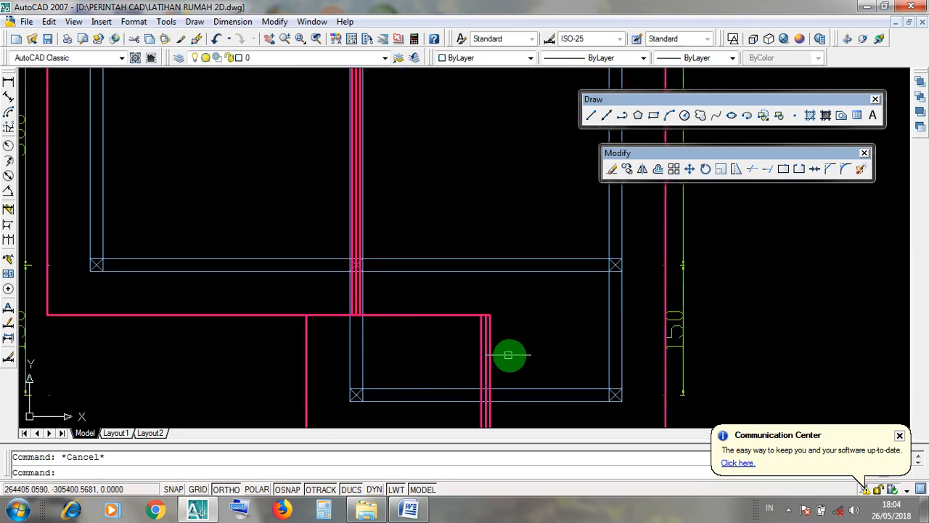
{"action": "left_click", "coordinate": [508, 355]}
{"action": "scroll", "coordinate": [455, 291], "scroll_direction": "down", "scroll_amount": 3}
{"action": "key", "text": "Escape"}
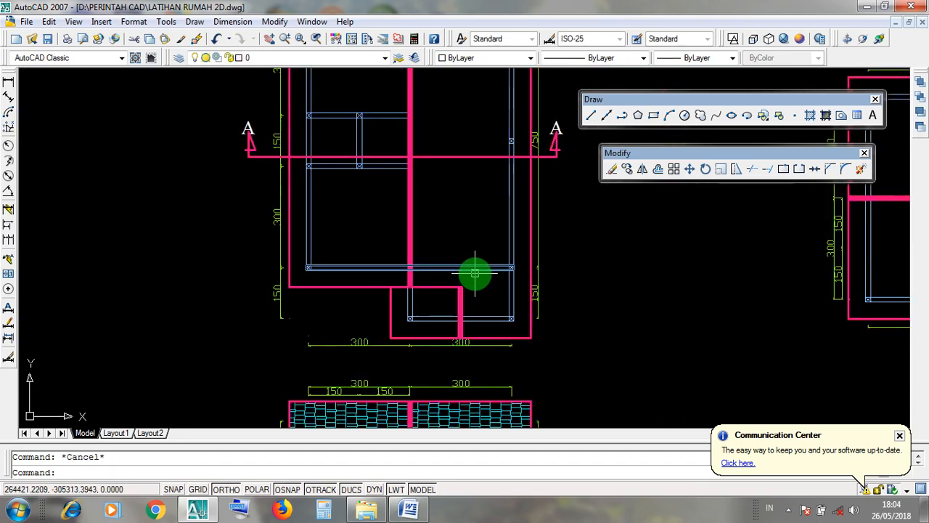
Step: Select the middle ridge line of the small terrace roof on the tiled roof plan to identify it, then clear the selection
{"action": "middle_click_drag", "start_coordinate": [549, 266], "coordinate": [544, 208]}
{"action": "middle_click_drag", "start_coordinate": [492, 356], "coordinate": [474, 132]}
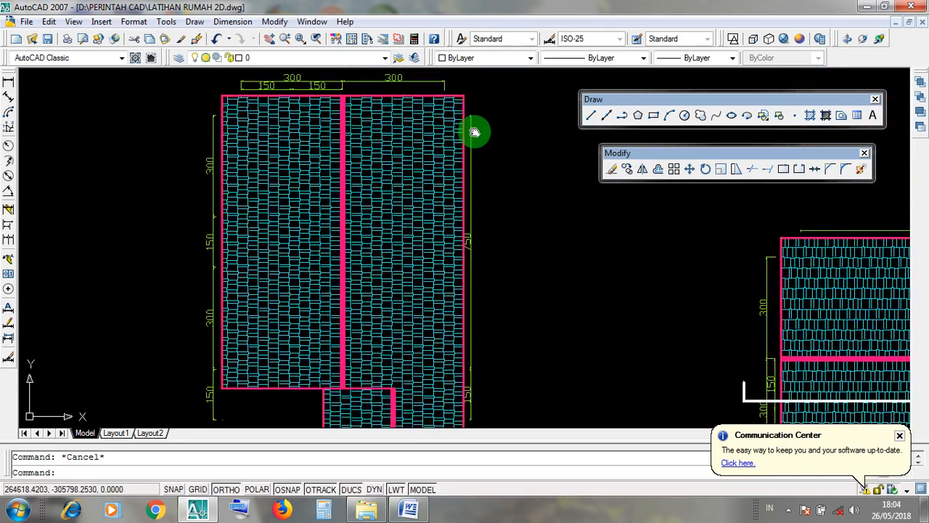
{"action": "mouse_move", "coordinate": [495, 302]}
{"action": "middle_mouse_down"}
{"action": "mouse_move", "coordinate": [503, 226]}
{"action": "mouse_move", "coordinate": [525, 180]}
{"action": "middle_mouse_up"}
{"action": "scroll", "coordinate": [381, 274], "scroll_direction": "up", "scroll_amount": 2}
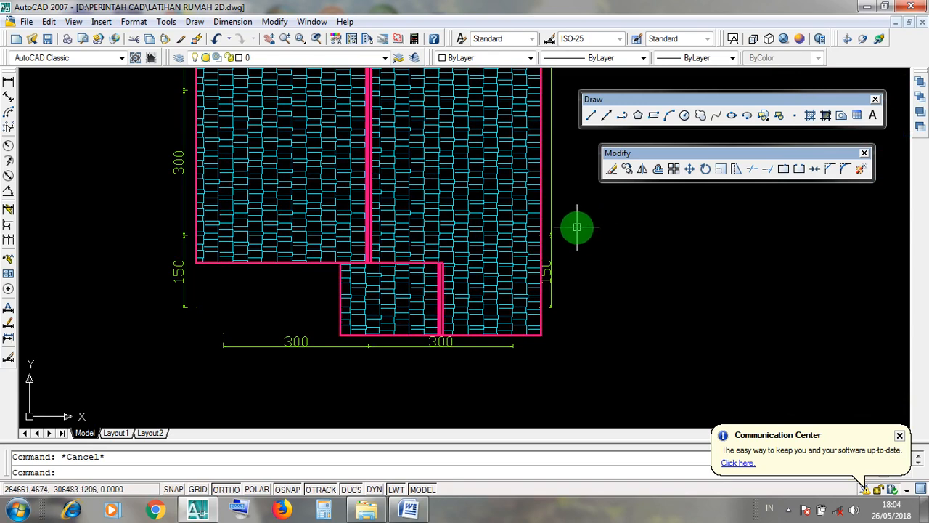
{"action": "scroll", "coordinate": [439, 330], "scroll_direction": "up", "scroll_amount": 5}
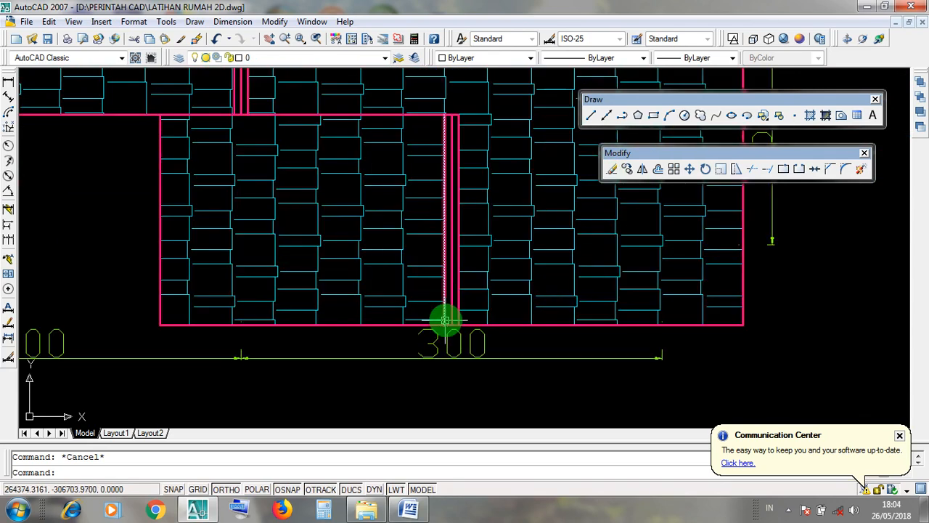
{"action": "left_click", "coordinate": [450, 296]}
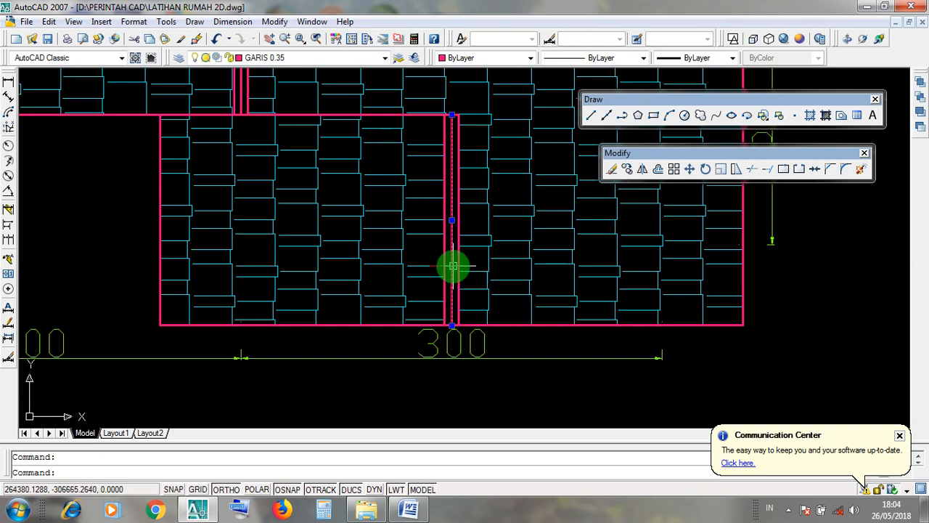
{"action": "key", "text": "Escape"}
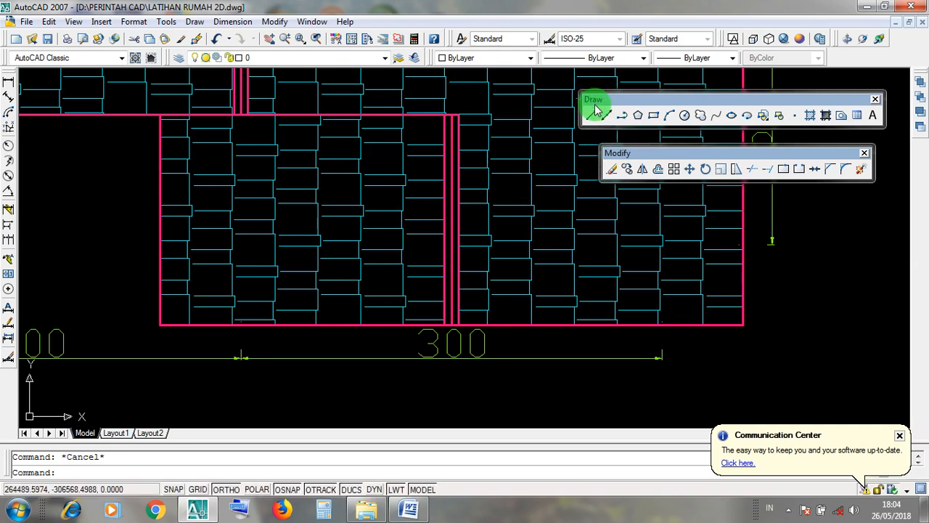
Step: Draw a vertical construction line with Ortho on along the middle ridge line of the tiled roof plan's small terrace roof
{"action": "left_click", "coordinate": [62, 465]}
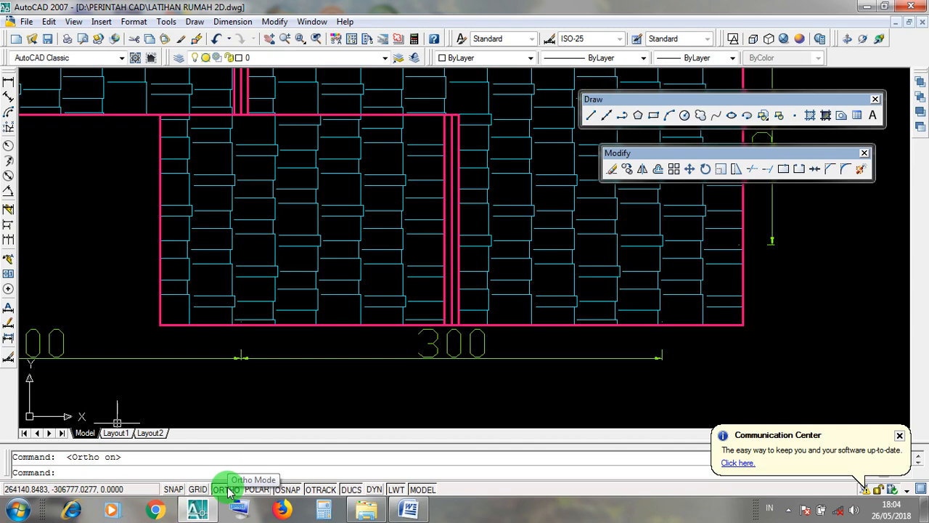
{"action": "left_click", "coordinate": [611, 117]}
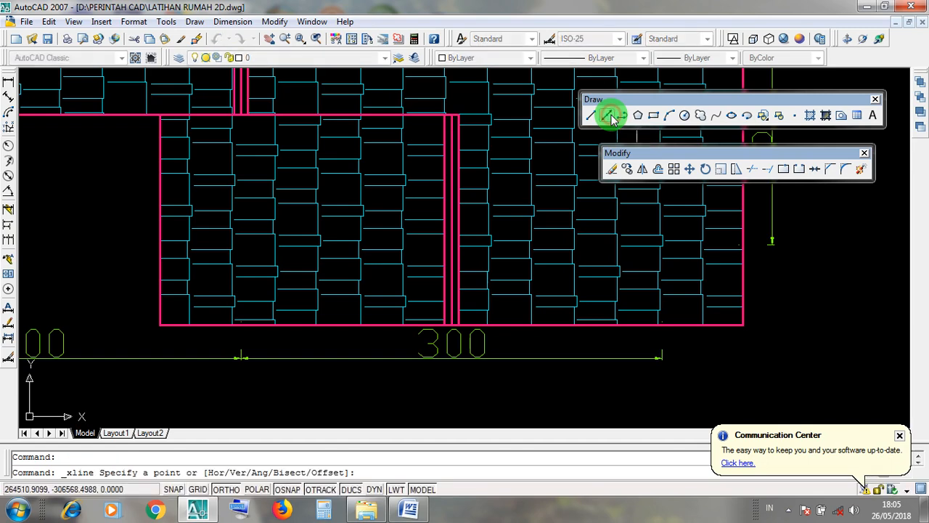
{"action": "scroll", "coordinate": [450, 256], "scroll_direction": "up", "scroll_amount": 2}
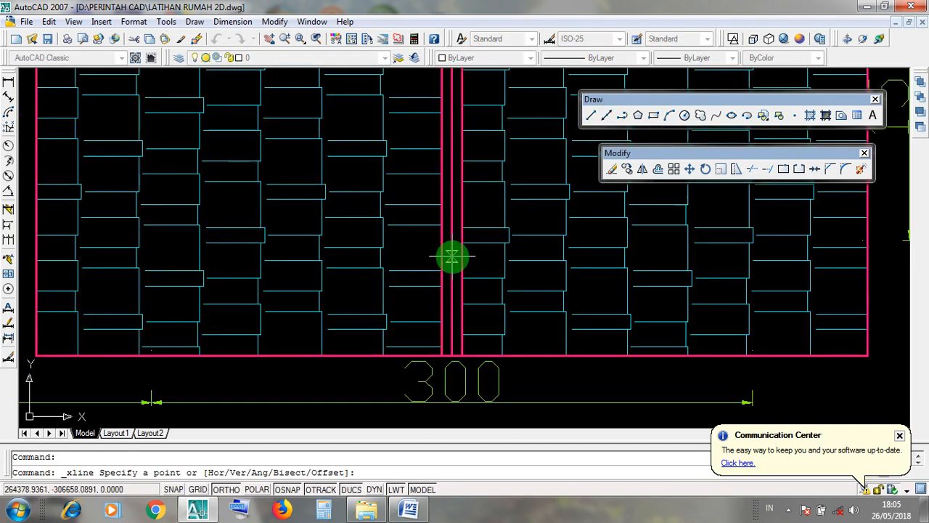
{"action": "scroll", "coordinate": [451, 255], "scroll_direction": "down", "scroll_amount": 2}
{"action": "scroll", "coordinate": [451, 256], "scroll_direction": "up", "scroll_amount": 2}
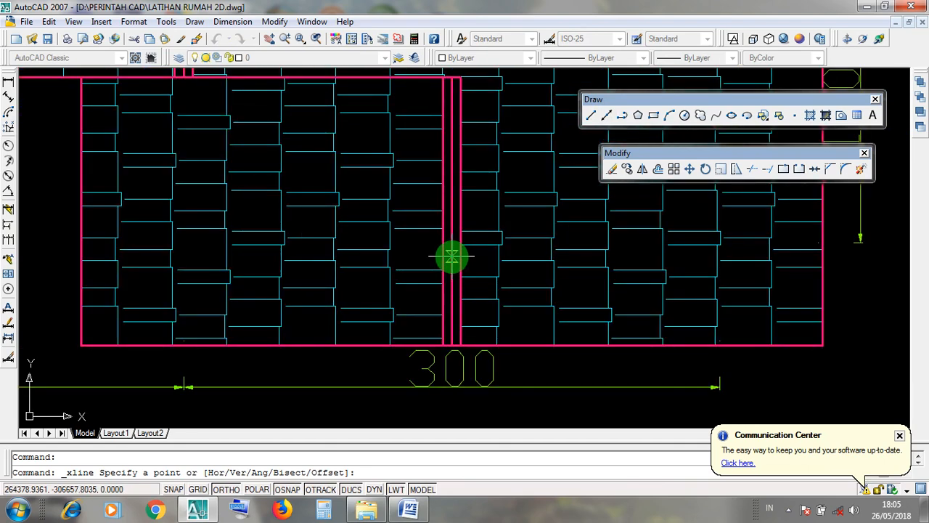
{"action": "left_click", "coordinate": [451, 255]}
{"action": "scroll", "coordinate": [452, 255], "scroll_direction": "down", "scroll_amount": 3}
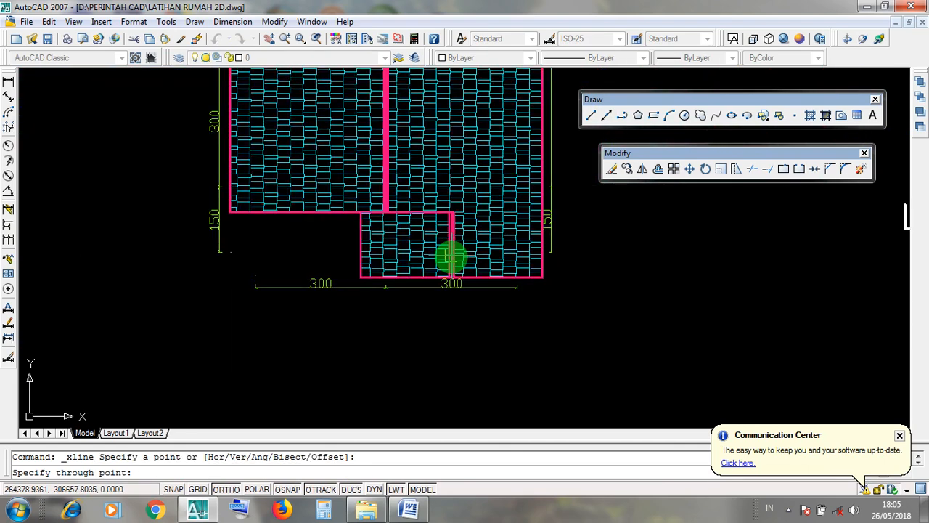
{"action": "left_click", "coordinate": [451, 337]}
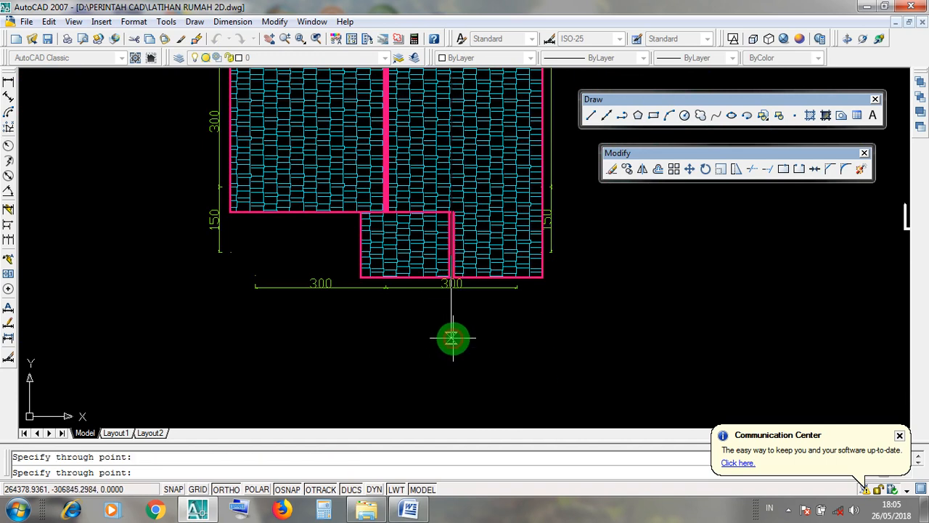
{"action": "key", "text": "Return"}
{"action": "left_click", "coordinate": [470, 358]}
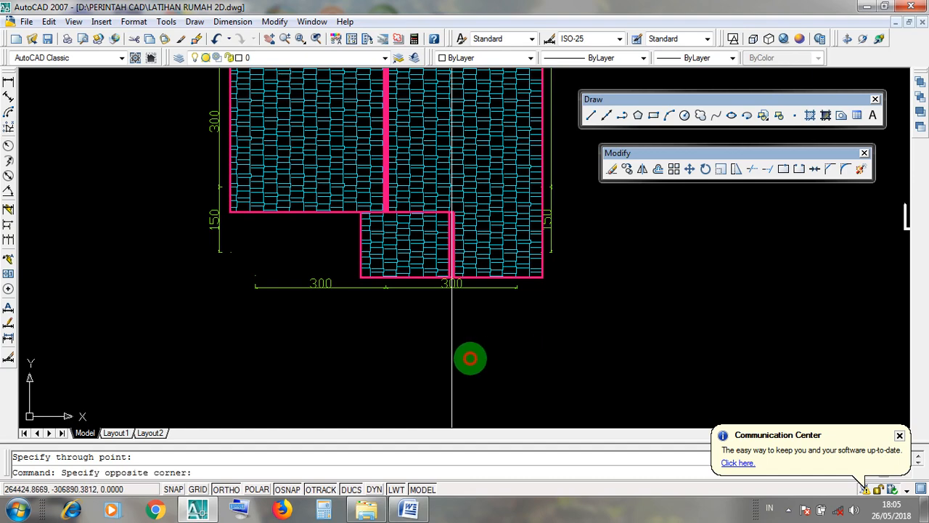
Step: Check the vertical construction line against the small terrace roof's middle ridge line on the tiled roof plan, then clear the selection
{"action": "left_click", "coordinate": [440, 346]}
{"action": "scroll", "coordinate": [449, 221], "scroll_direction": "up", "scroll_amount": 8}
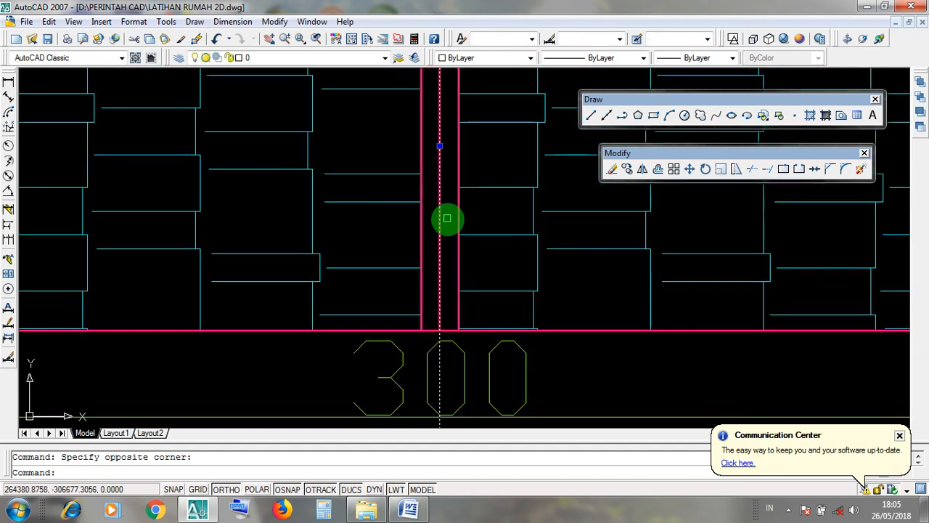
{"action": "scroll", "coordinate": [453, 289], "scroll_direction": "down", "scroll_amount": 6}
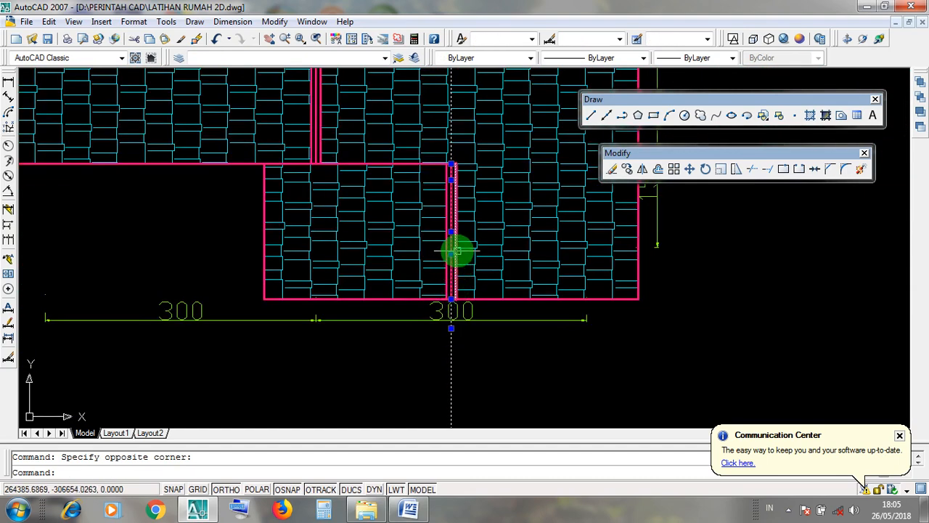
{"action": "key", "text": "Escape"}
{"action": "scroll", "coordinate": [461, 326], "scroll_direction": "down", "scroll_amount": 4}
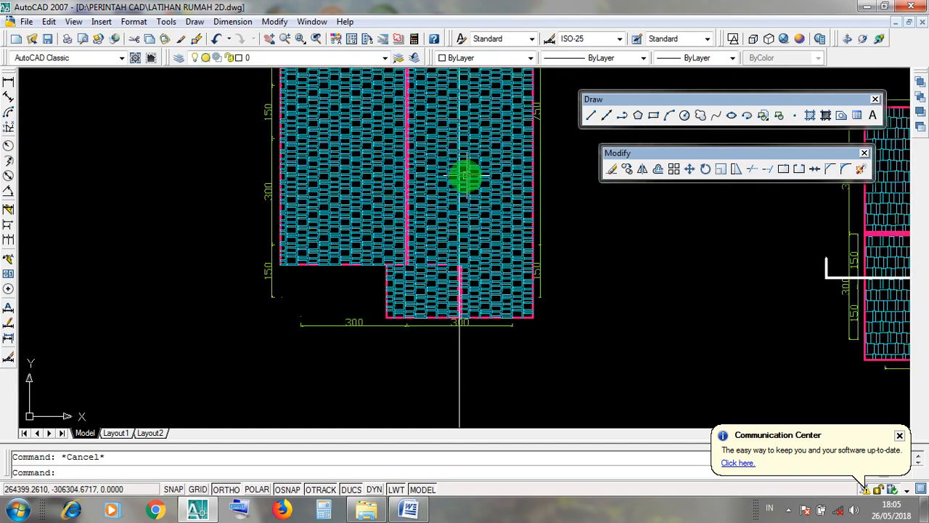
Step: Check the construction line against the small terrace roof's middle ridge line on the roof beam plan, then clear the selection
{"action": "middle_click_drag", "start_coordinate": [465, 175], "coordinate": [448, 304]}
{"action": "middle_click_drag", "start_coordinate": [446, 181], "coordinate": [464, 390]}
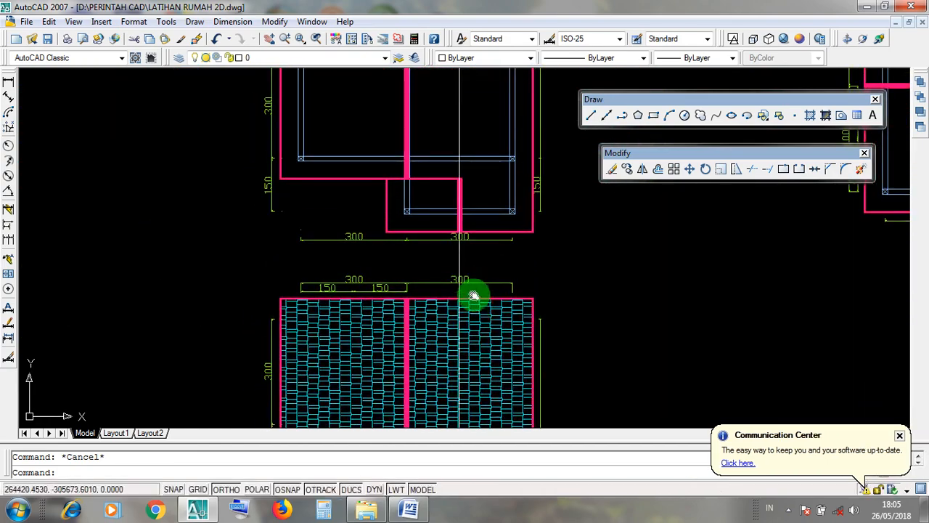
{"action": "middle_click_drag", "start_coordinate": [473, 296], "coordinate": [471, 314]}
{"action": "scroll", "coordinate": [472, 309], "scroll_direction": "up", "scroll_amount": 6}
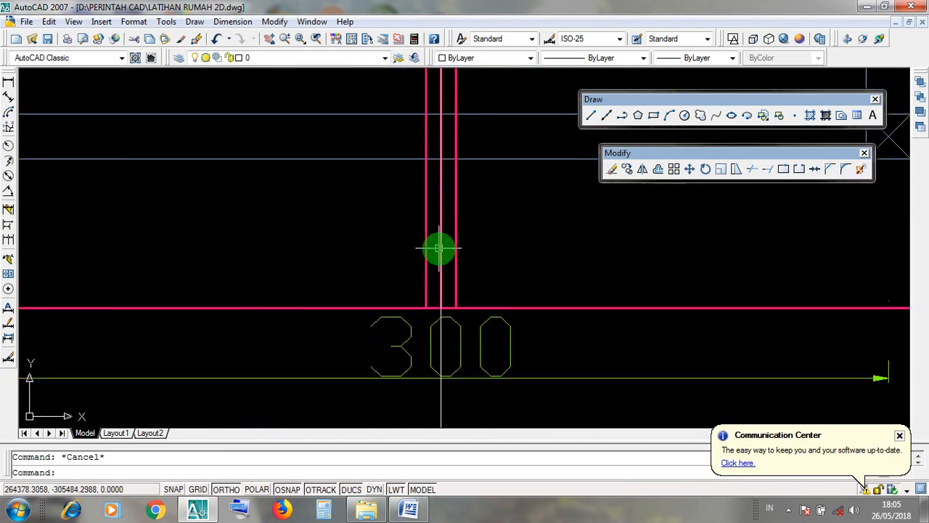
{"action": "left_click", "coordinate": [436, 250]}
{"action": "left_click", "coordinate": [442, 261]}
{"action": "scroll", "coordinate": [452, 308], "scroll_direction": "down", "scroll_amount": 5}
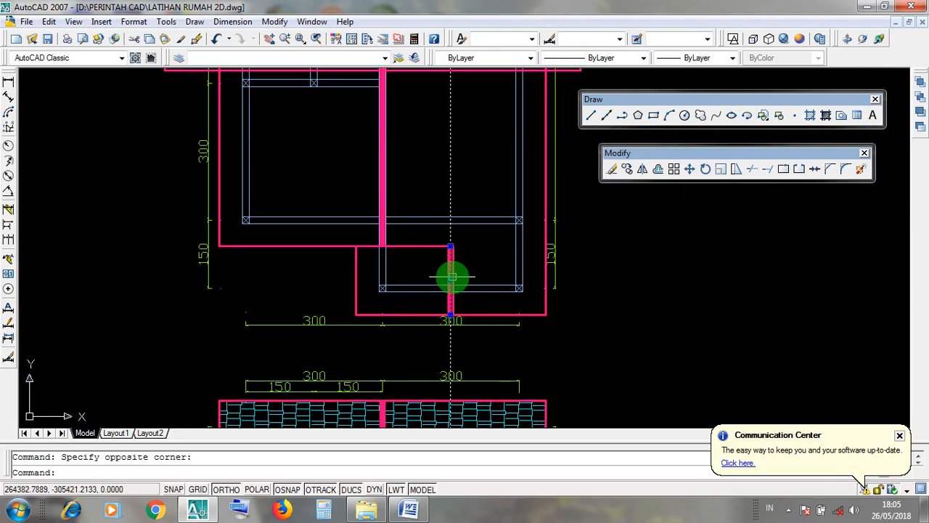
{"action": "key", "text": "Escape"}
{"action": "scroll", "coordinate": [469, 314], "scroll_direction": "down", "scroll_amount": 3}
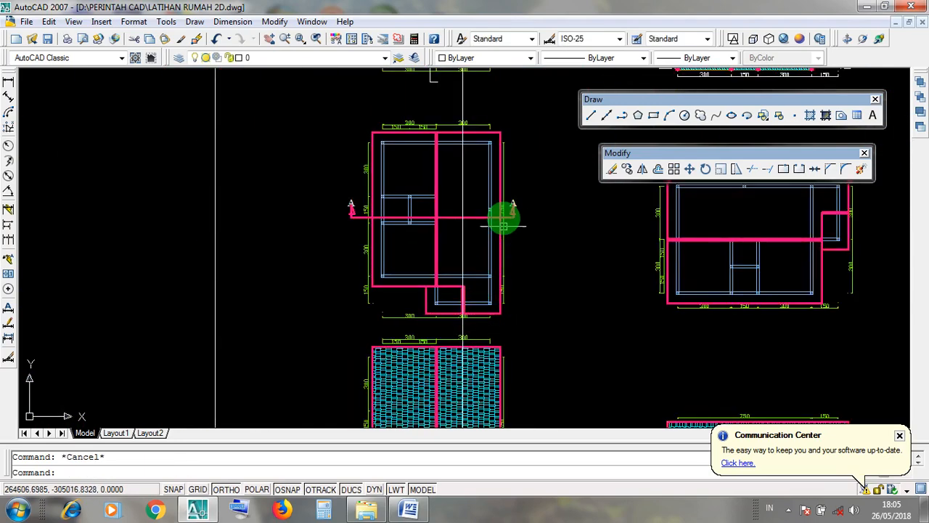
Step: Follow the construction line past the floor plan to the front view and examine where it crosses the terrace between its columns
{"action": "middle_click_drag", "start_coordinate": [493, 208], "coordinate": [492, 365]}
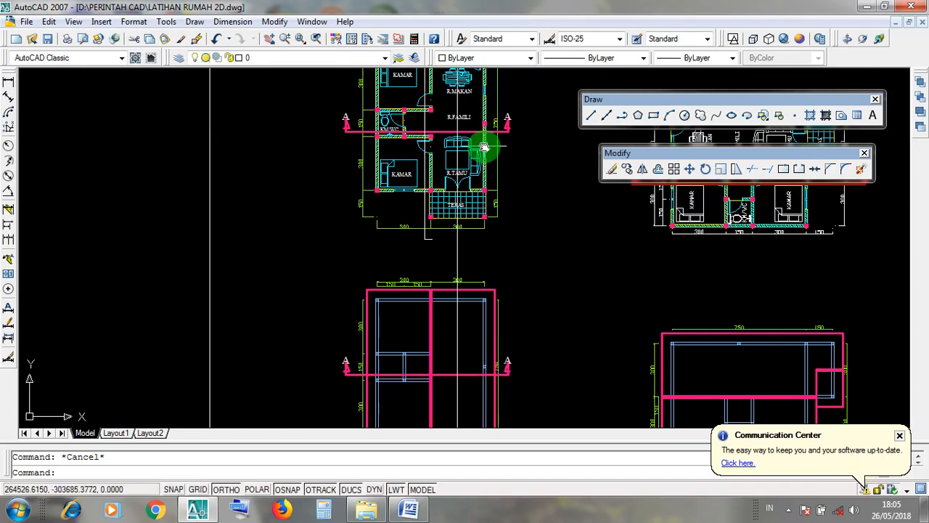
{"action": "middle_click_drag", "start_coordinate": [484, 147], "coordinate": [481, 317]}
{"action": "mouse_move", "coordinate": [477, 167]}
{"action": "middle_mouse_down"}
{"action": "mouse_move", "coordinate": [476, 201]}
{"action": "mouse_move", "coordinate": [439, 241]}
{"action": "middle_mouse_up"}
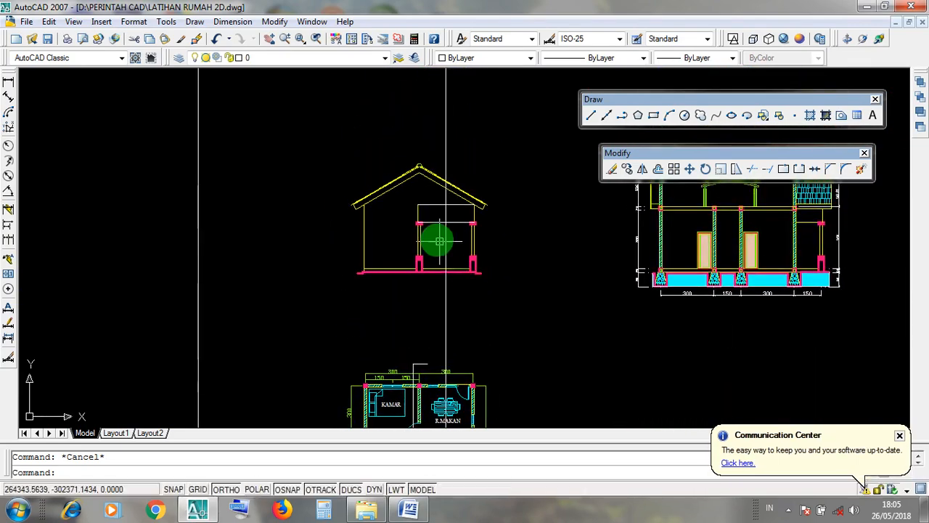
{"action": "scroll", "coordinate": [439, 241], "scroll_direction": "up", "scroll_amount": 5}
{"action": "left_click", "coordinate": [379, 153]}
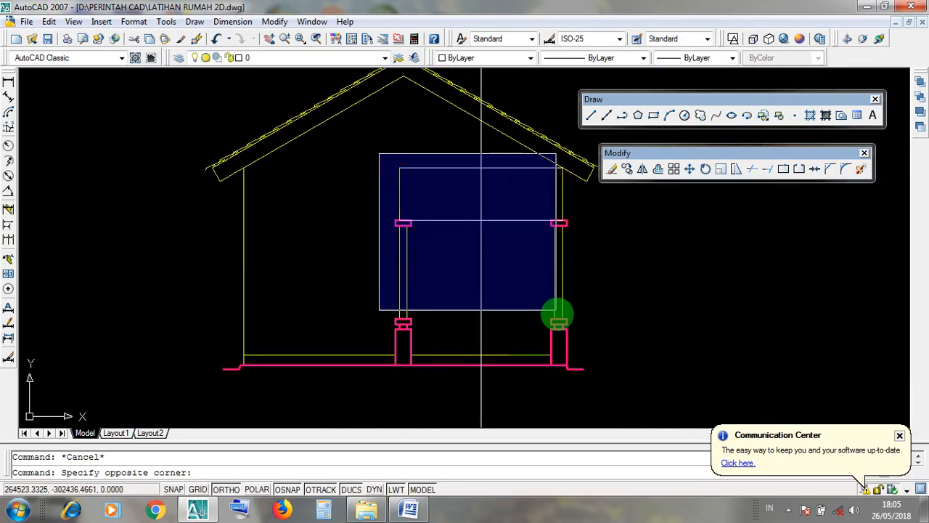
{"action": "key", "text": "Escape"}
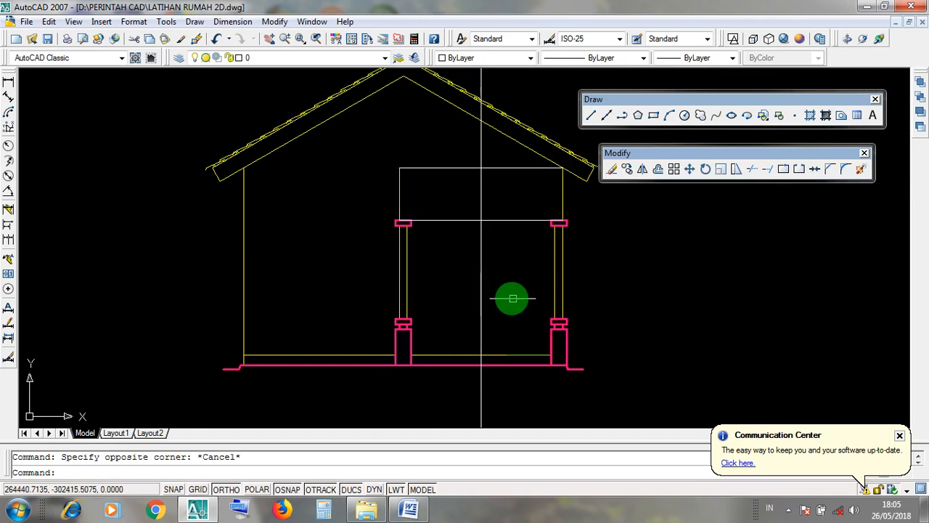
{"action": "key", "text": "Escape"}
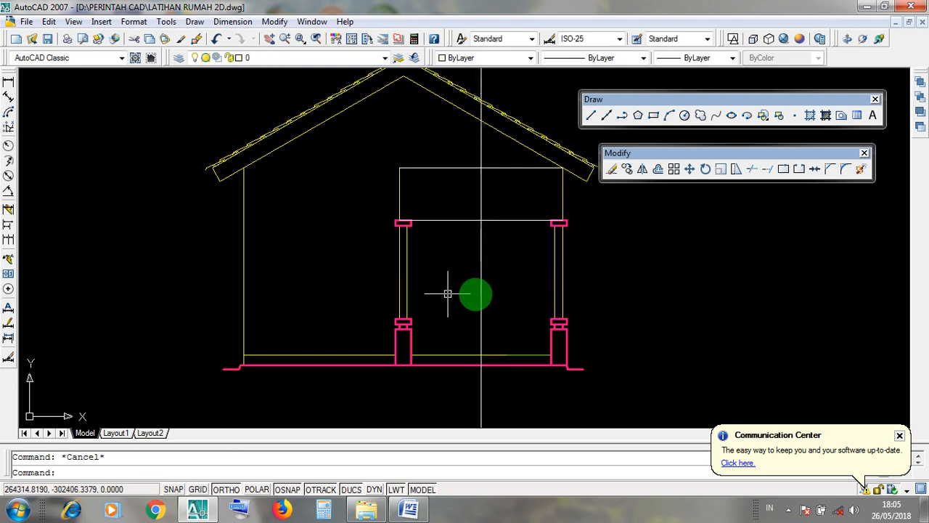
Step: Add a horizontal linear dimension from the terrace's right column inner edge to the vertical construction line in the front view
{"action": "left_click", "coordinate": [234, 21]}
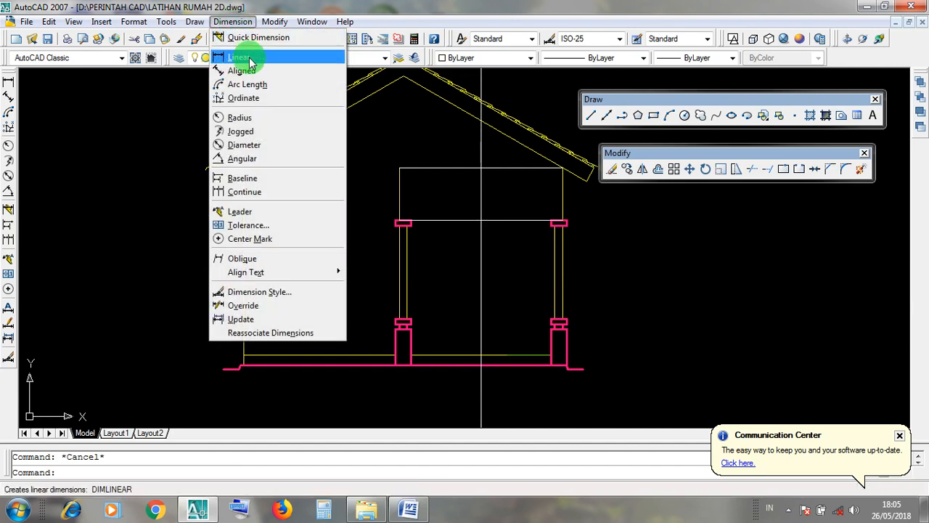
{"action": "left_click", "coordinate": [249, 63]}
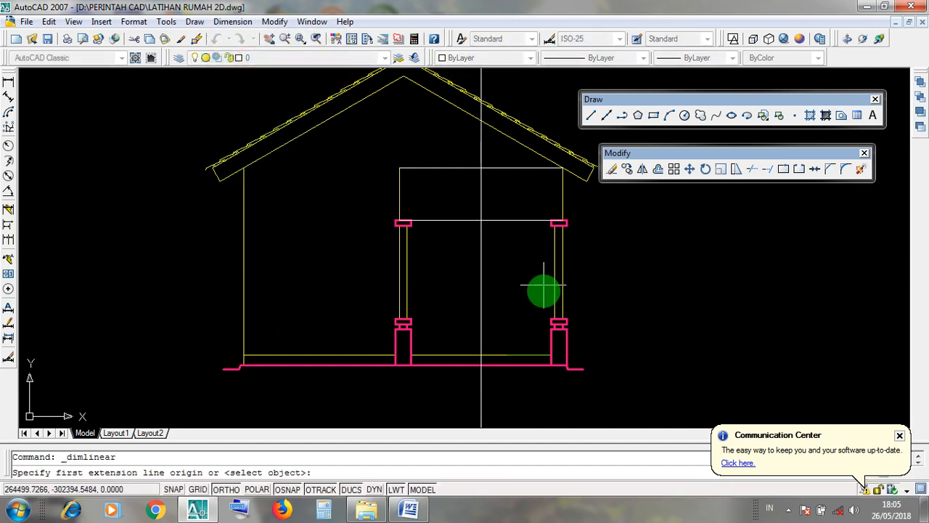
{"action": "scroll", "coordinate": [548, 291], "scroll_direction": "up", "scroll_amount": 2}
{"action": "scroll", "coordinate": [558, 294], "scroll_direction": "up", "scroll_amount": 3}
{"action": "scroll", "coordinate": [559, 294], "scroll_direction": "down", "scroll_amount": 2}
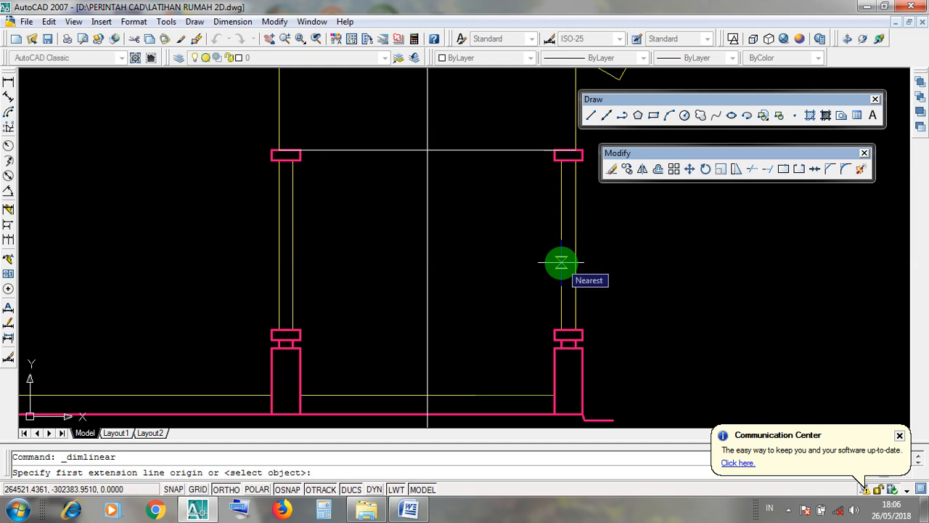
{"action": "left_click", "coordinate": [561, 262]}
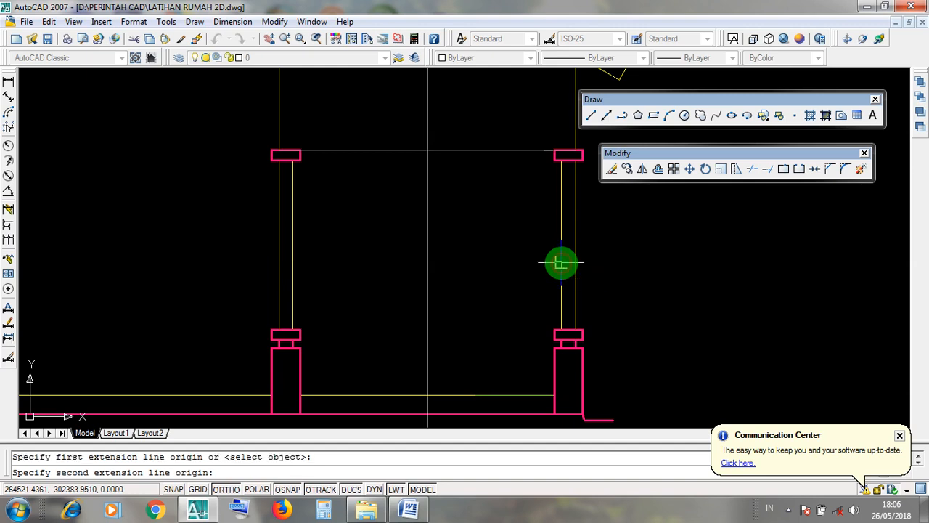
{"action": "left_click", "coordinate": [426, 261]}
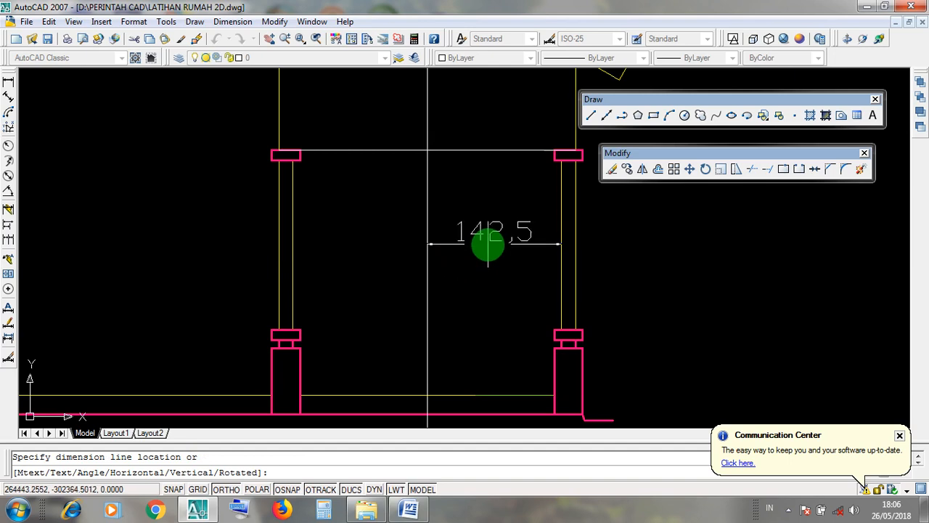
{"action": "left_click", "coordinate": [484, 243]}
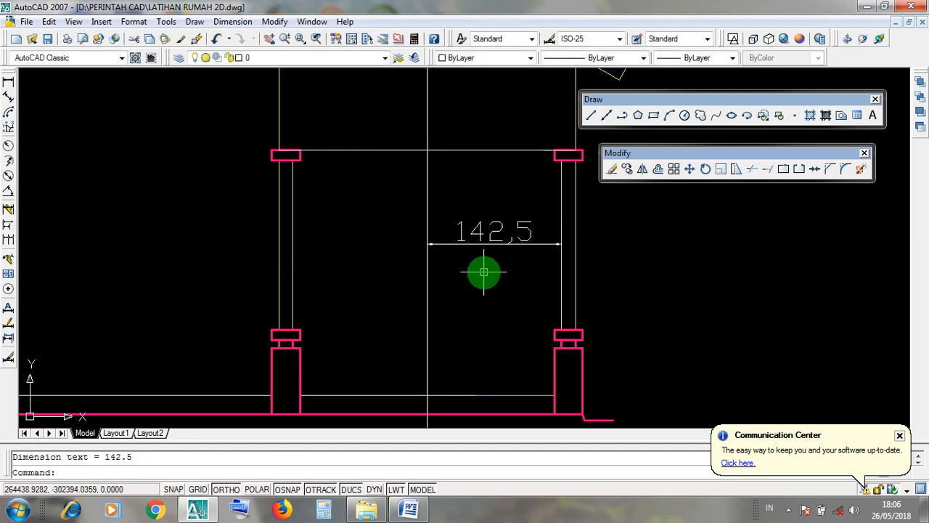
Step: Add a horizontal linear dimension from the vertical construction line to the inner edge of the terrace's left column
{"action": "left_click", "coordinate": [231, 22]}
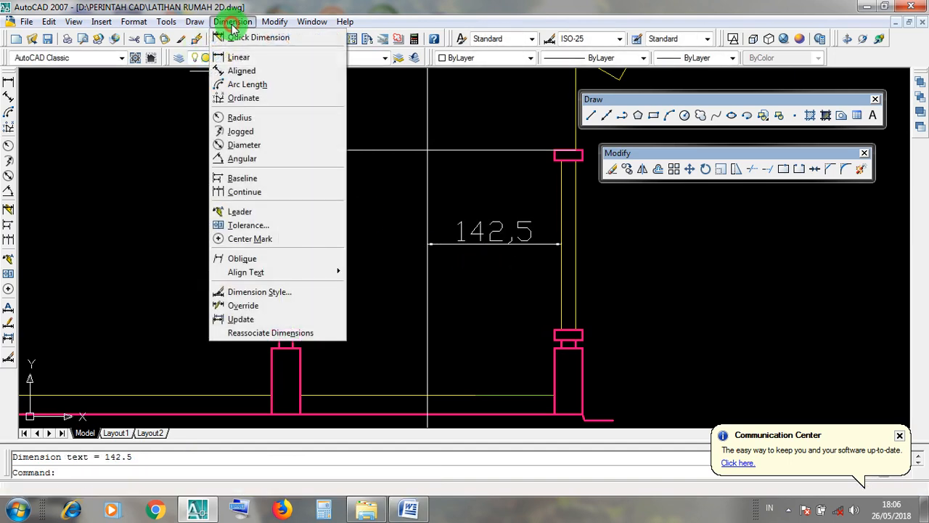
{"action": "left_click", "coordinate": [233, 56]}
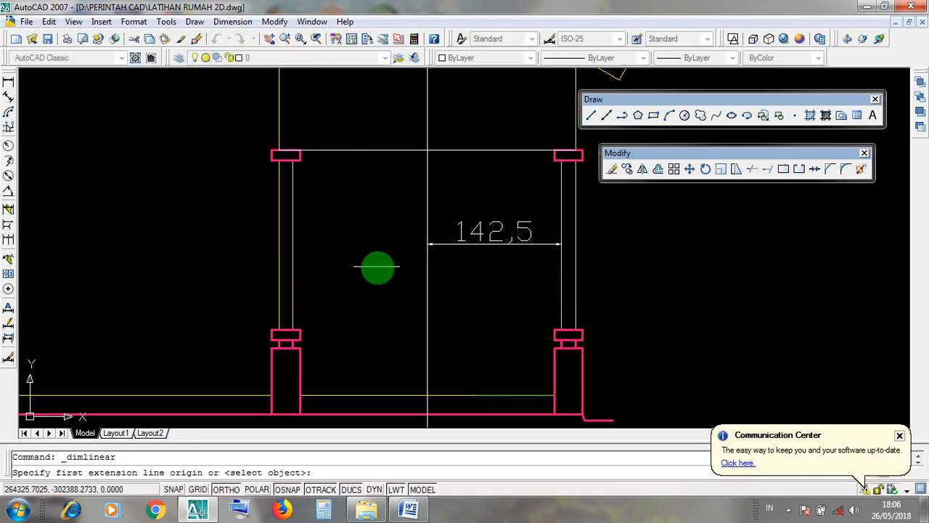
{"action": "left_click", "coordinate": [427, 281]}
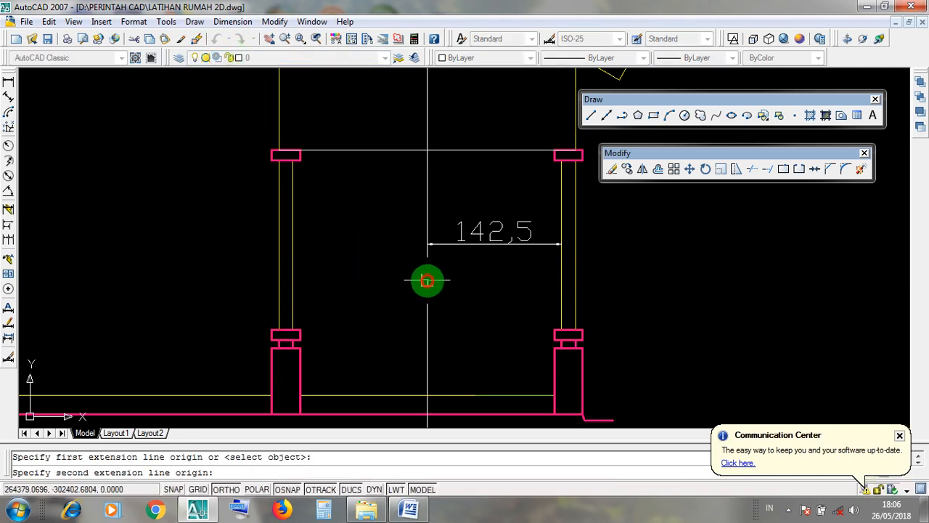
{"action": "left_click", "coordinate": [290, 278]}
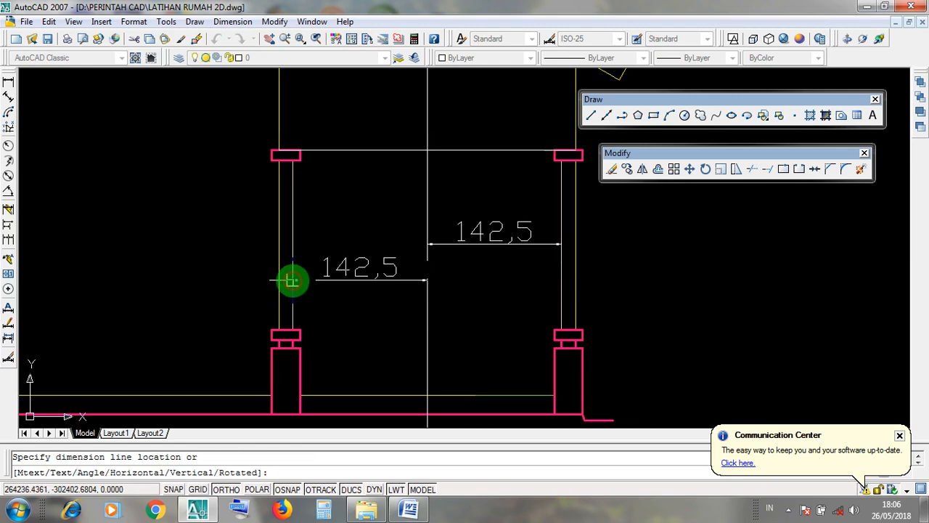
{"action": "left_click", "coordinate": [351, 233]}
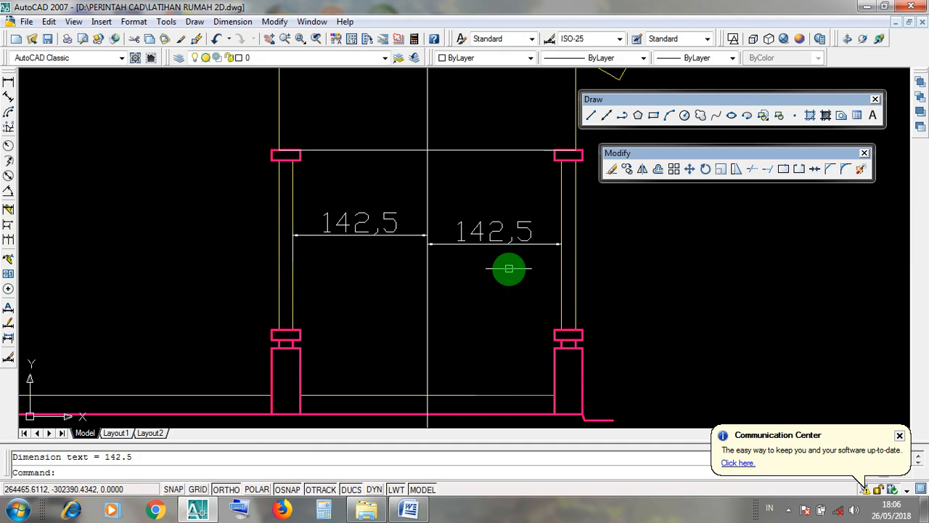
Step: Delete the two linear dimensions between the terrace columns and the construction line, leaving nothing selected
{"action": "scroll", "coordinate": [482, 267], "scroll_direction": "down", "scroll_amount": 6}
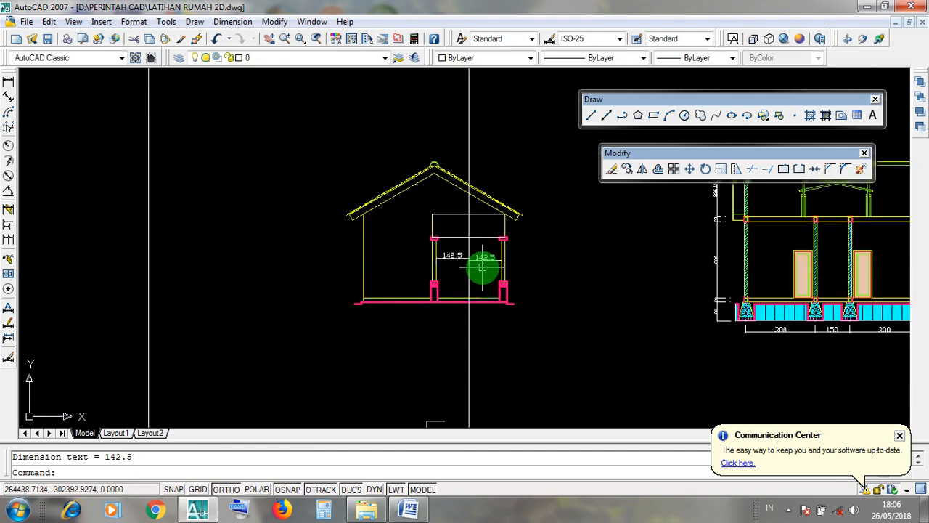
{"action": "scroll", "coordinate": [482, 267], "scroll_direction": "up", "scroll_amount": 5}
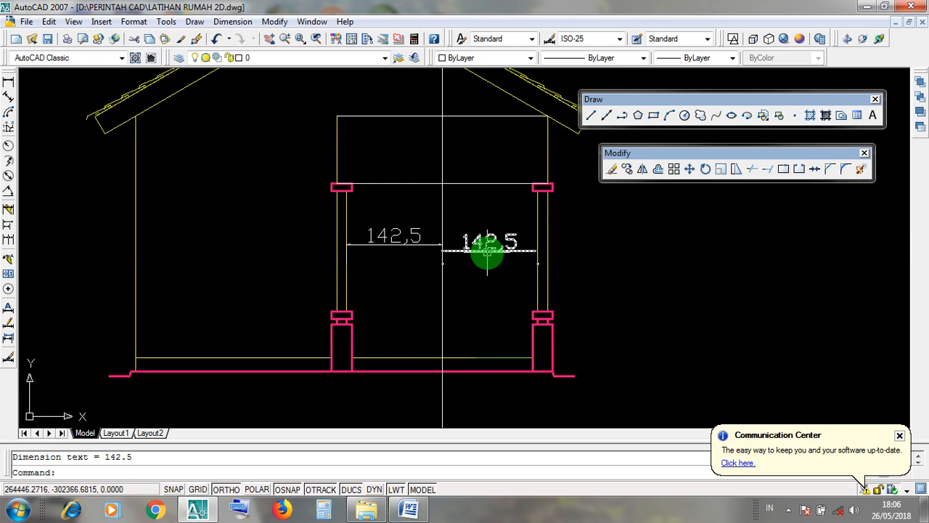
{"action": "left_click", "coordinate": [487, 251]}
{"action": "left_click", "coordinate": [379, 250]}
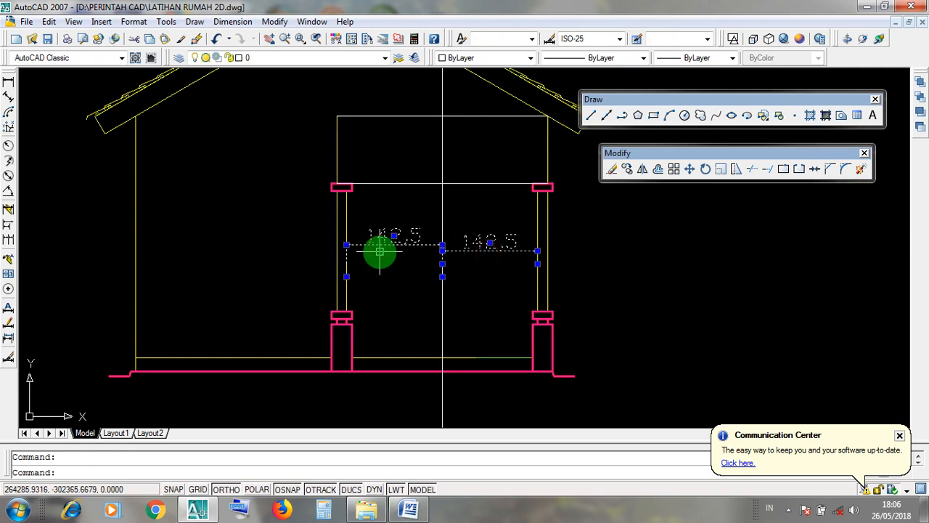
{"action": "key", "text": "Delete"}
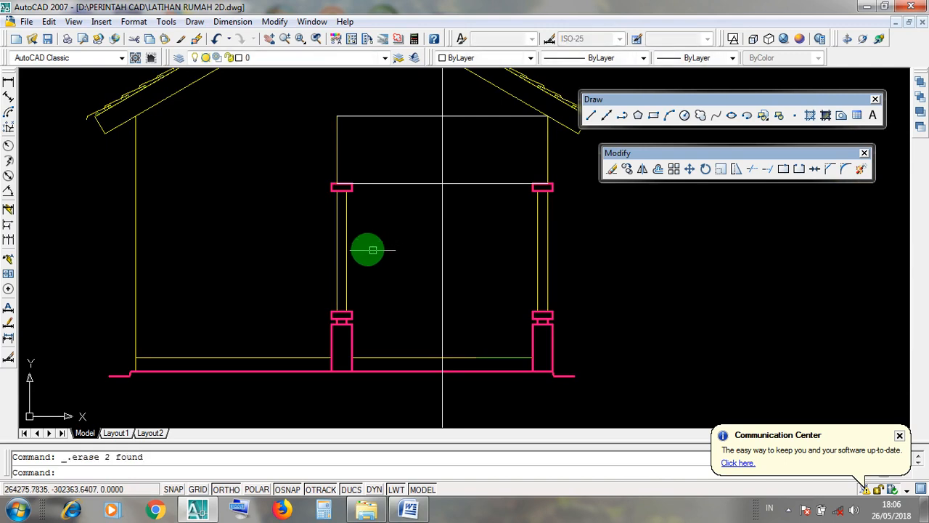
{"action": "left_click", "coordinate": [442, 284]}
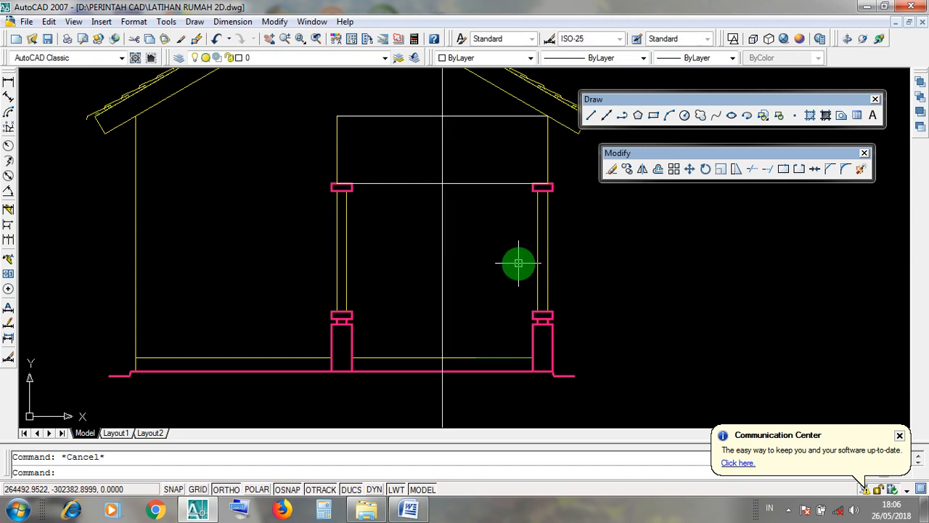
Step: Examine where the vertical guide line crosses the small front roof's ridge in the roof plans below the house elevation
{"action": "scroll", "coordinate": [503, 244], "scroll_direction": "down", "scroll_amount": 3}
{"action": "mouse_move", "coordinate": [508, 270]}
{"action": "middle_mouse_down"}
{"action": "mouse_move", "coordinate": [503, 249]}
{"action": "mouse_move", "coordinate": [460, 209]}
{"action": "mouse_move", "coordinate": [455, 172]}
{"action": "middle_mouse_up"}
{"action": "scroll", "coordinate": [464, 406], "scroll_direction": "up", "scroll_amount": 2}
{"action": "scroll", "coordinate": [450, 327], "scroll_direction": "up", "scroll_amount": 6}
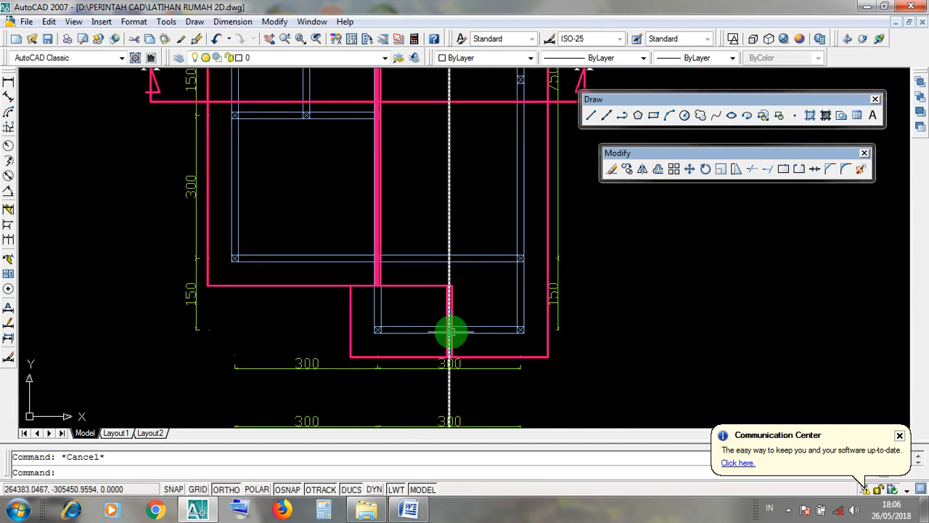
{"action": "left_click", "coordinate": [447, 321]}
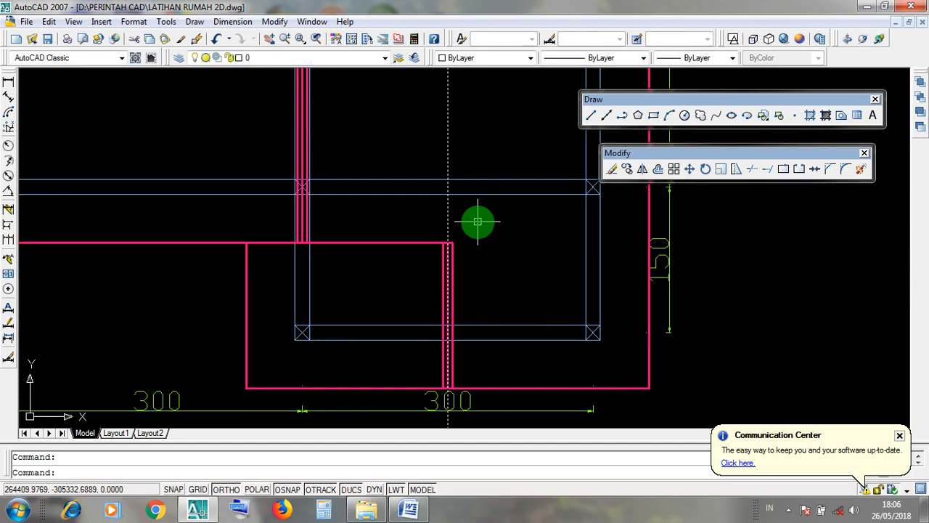
{"action": "scroll", "coordinate": [478, 221], "scroll_direction": "down", "scroll_amount": 5}
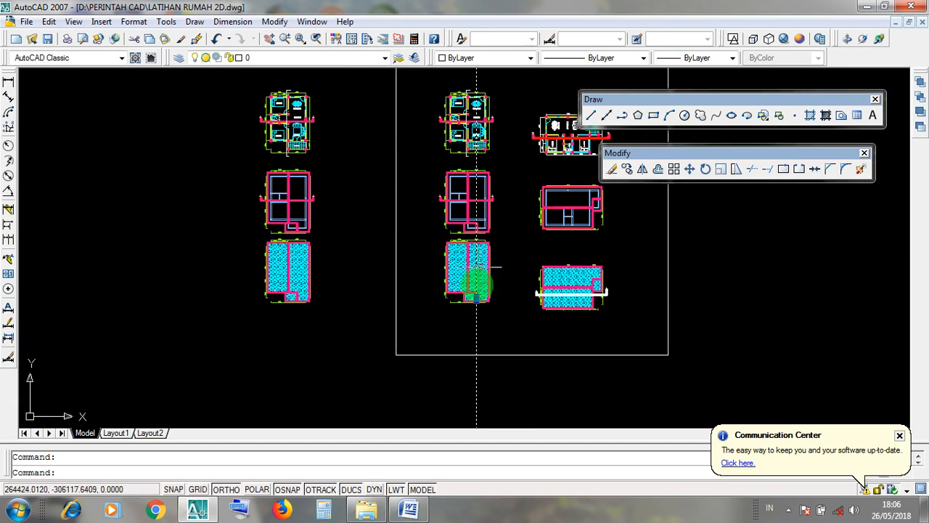
{"action": "scroll", "coordinate": [472, 270], "scroll_direction": "up", "scroll_amount": 3}
{"action": "scroll", "coordinate": [479, 302], "scroll_direction": "up", "scroll_amount": 4}
{"action": "scroll", "coordinate": [492, 299], "scroll_direction": "down", "scroll_amount": 6}
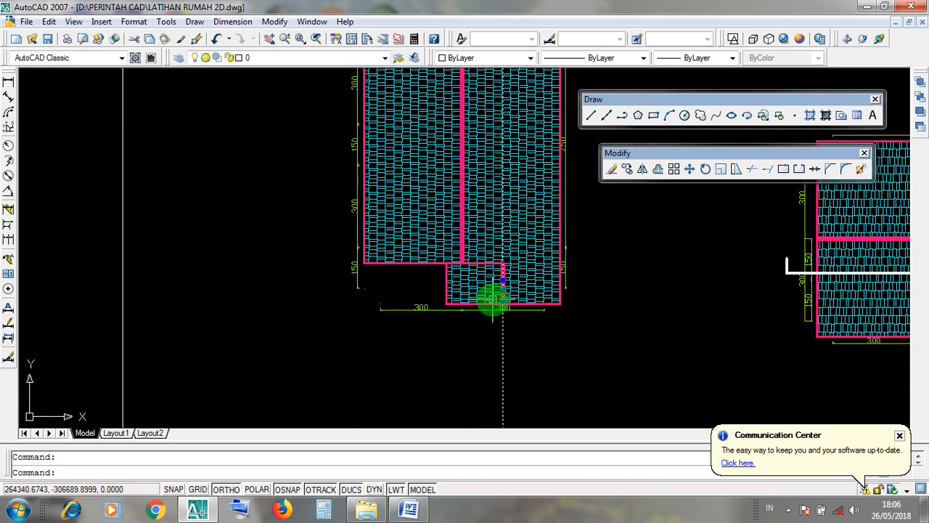
{"action": "middle_click_drag", "start_coordinate": [529, 230], "coordinate": [522, 334]}
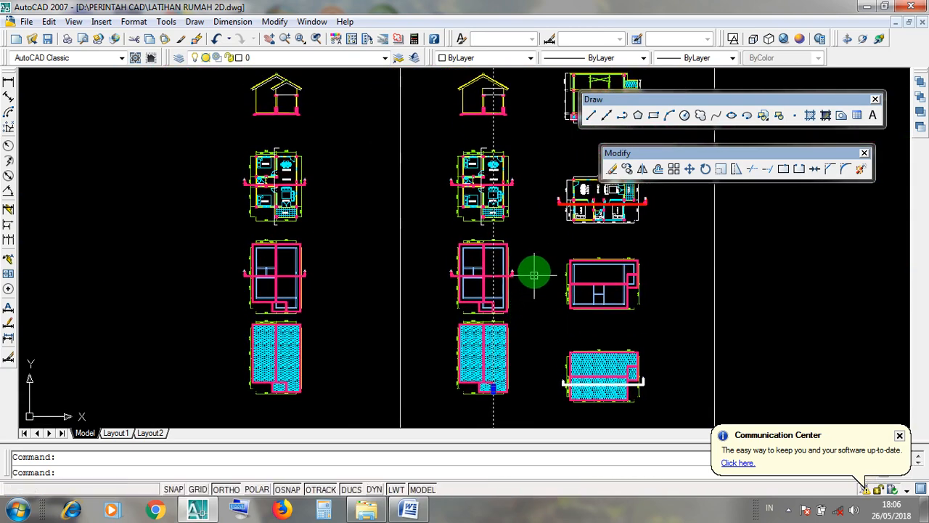
{"action": "key", "text": "Escape"}
{"action": "middle_click_drag", "start_coordinate": [513, 151], "coordinate": [507, 283]}
{"action": "scroll", "coordinate": [518, 275], "scroll_direction": "up", "scroll_amount": 9}
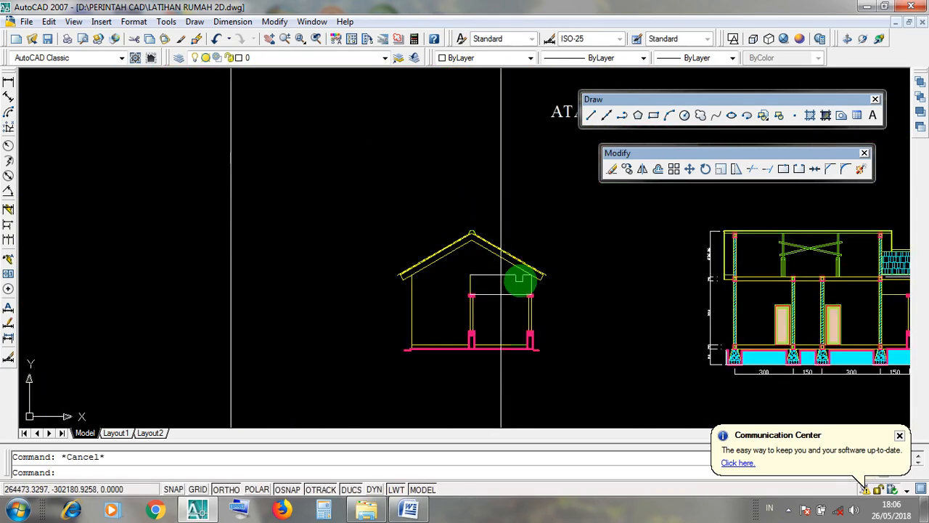
{"action": "left_click", "coordinate": [615, 317]}
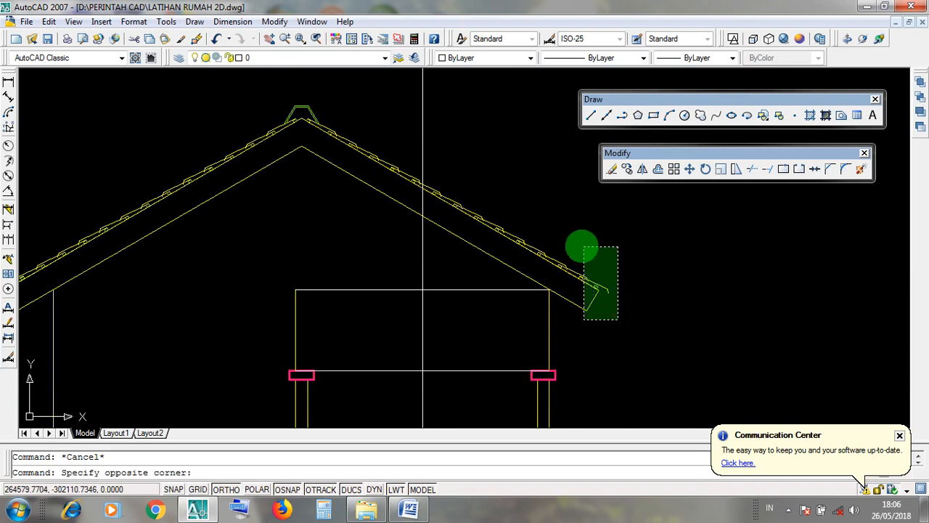
{"action": "left_click", "coordinate": [574, 248]}
{"action": "key", "text": "Escape"}
{"action": "left_click", "coordinate": [601, 270]}
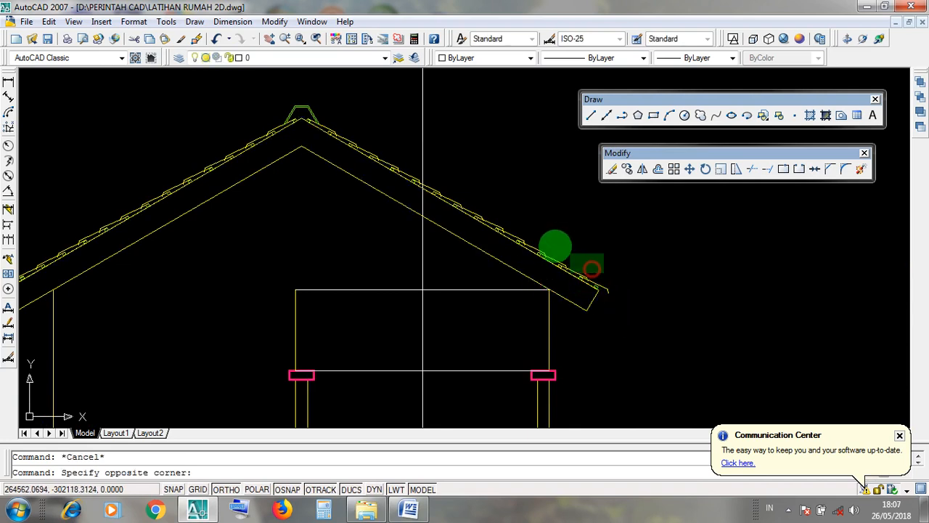
{"action": "left_click", "coordinate": [489, 217]}
{"action": "key", "text": "Escape"}
{"action": "left_click", "coordinate": [613, 319]}
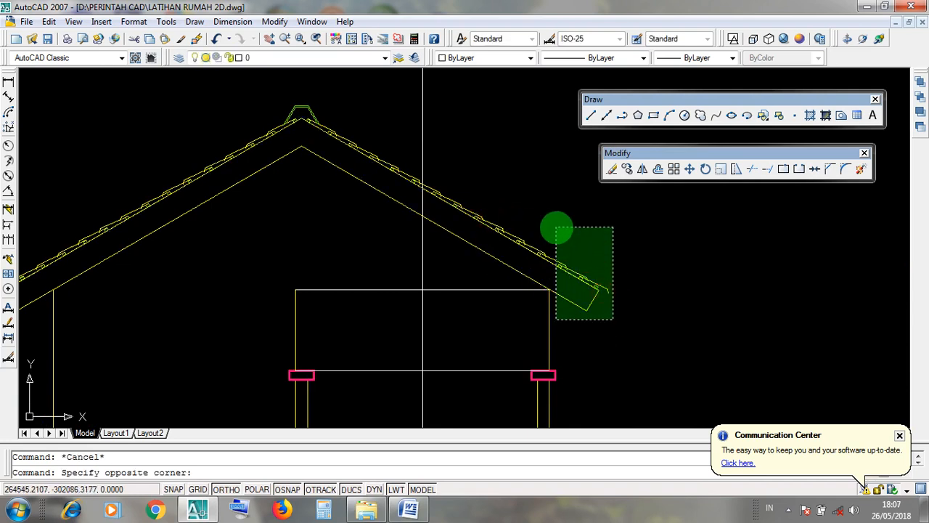
{"action": "left_click", "coordinate": [559, 227]}
{"action": "left_click", "coordinate": [588, 262]}
{"action": "left_click", "coordinate": [481, 214]}
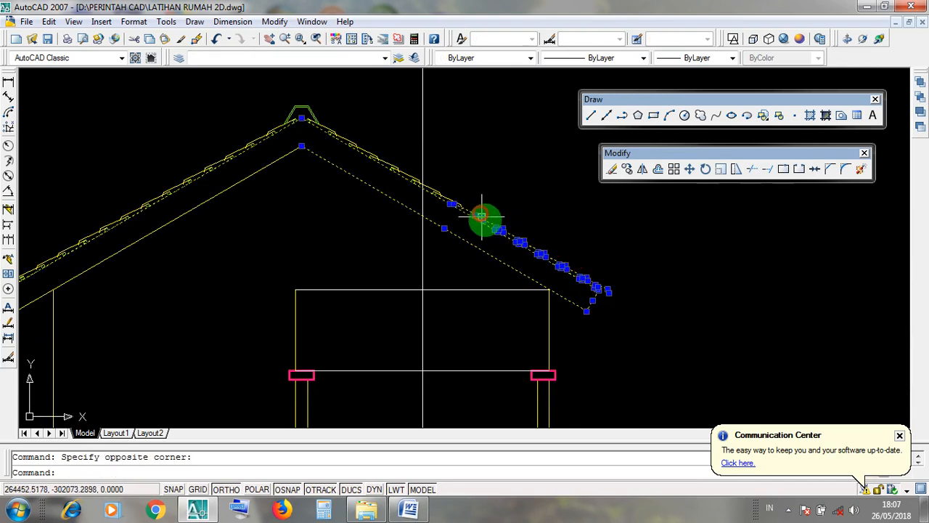
{"action": "scroll", "coordinate": [617, 296], "scroll_direction": "up", "scroll_amount": 3}
{"action": "key", "text": "Escape"}
Step: Select the right roof slope's fascia lines and roof tiles from the eave up to just past the vertical guide line
{"action": "left_click", "coordinate": [681, 389]}
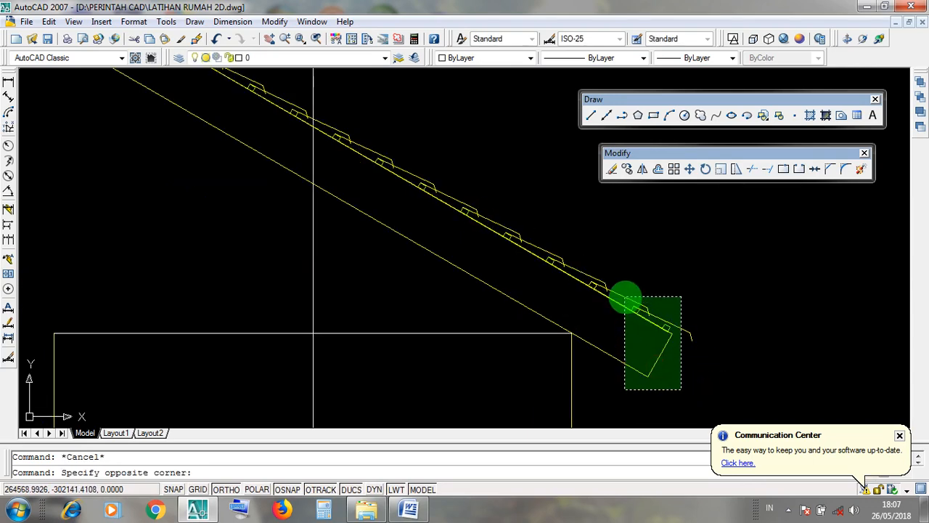
{"action": "left_click", "coordinate": [621, 294]}
{"action": "left_click", "coordinate": [622, 328]}
{"action": "left_click", "coordinate": [587, 262]}
{"action": "scroll", "coordinate": [661, 332], "scroll_direction": "up", "scroll_amount": 5}
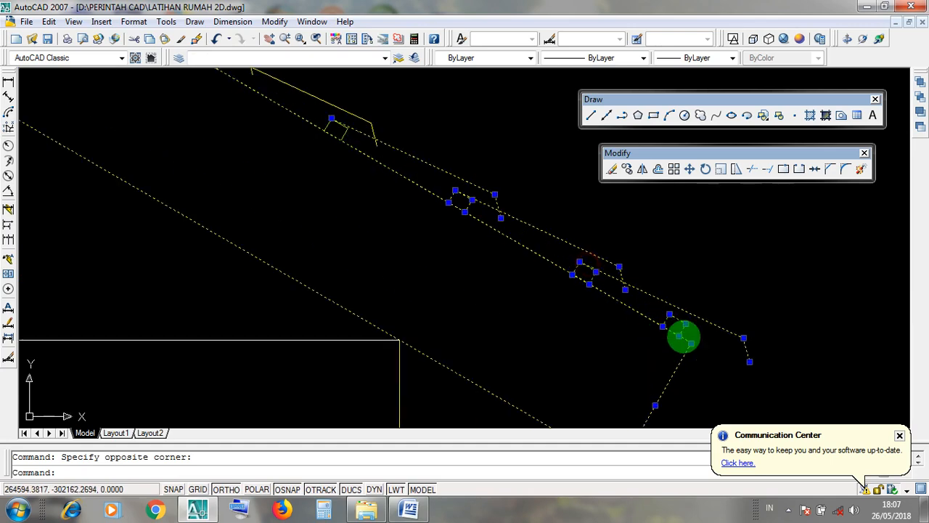
{"action": "left_click", "coordinate": [704, 346]}
{"action": "left_click", "coordinate": [661, 299]}
{"action": "scroll", "coordinate": [658, 339], "scroll_direction": "down", "scroll_amount": 4}
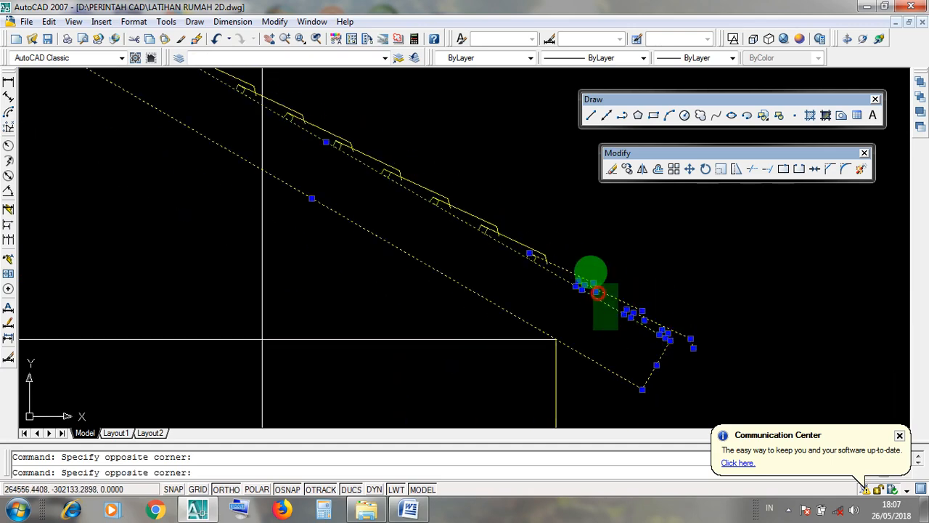
{"action": "left_click", "coordinate": [547, 283]}
{"action": "left_click", "coordinate": [495, 219]}
{"action": "left_click", "coordinate": [484, 262]}
{"action": "left_click", "coordinate": [414, 166]}
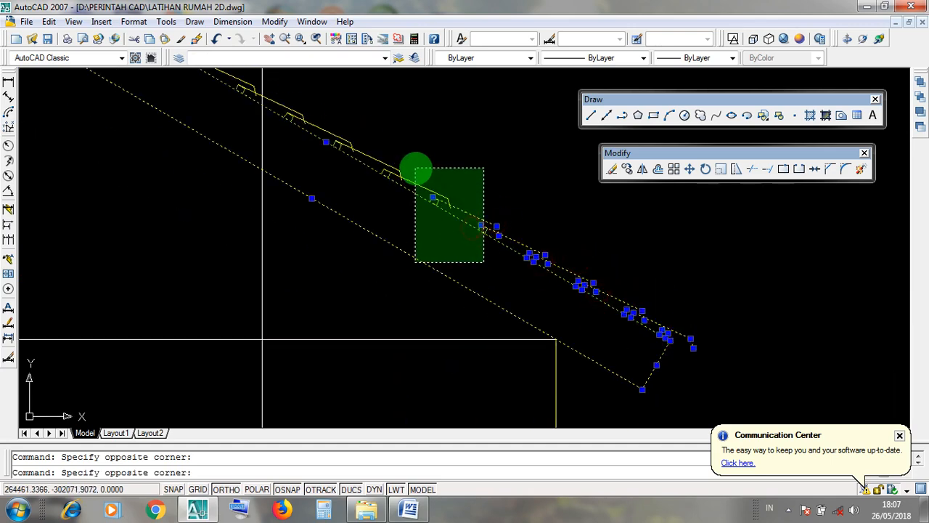
{"action": "left_click", "coordinate": [433, 285]}
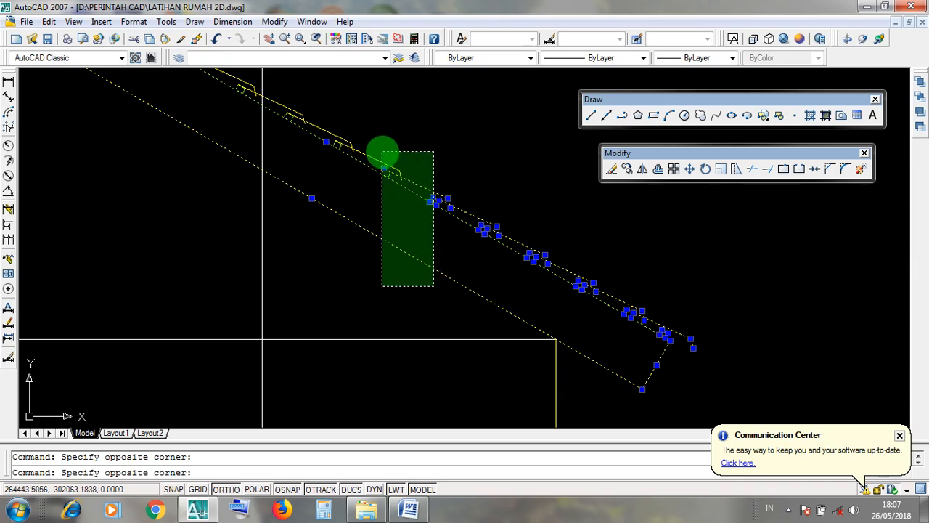
{"action": "left_click", "coordinate": [345, 146]}
{"action": "middle_click_drag", "start_coordinate": [349, 175], "coordinate": [408, 239]}
{"action": "left_click", "coordinate": [408, 243]}
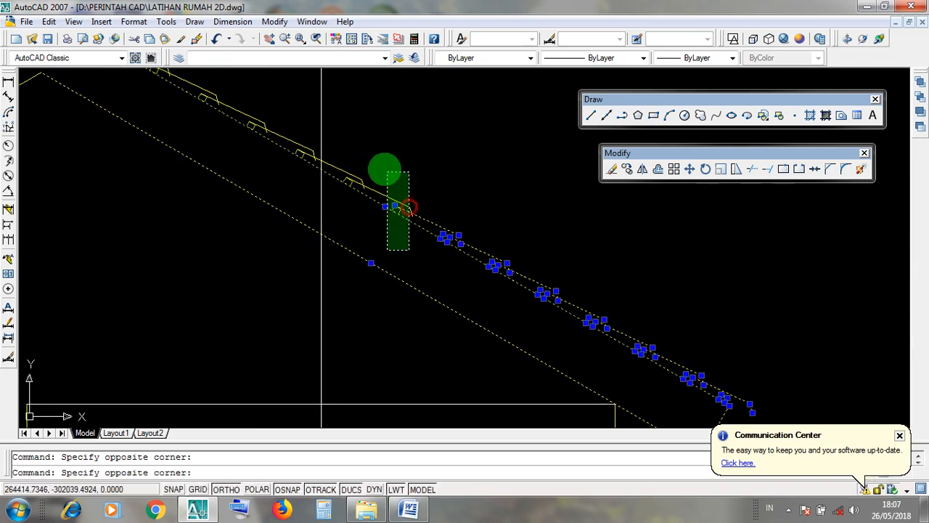
{"action": "left_click", "coordinate": [349, 153]}
{"action": "middle_click_drag", "start_coordinate": [373, 205], "coordinate": [526, 298]}
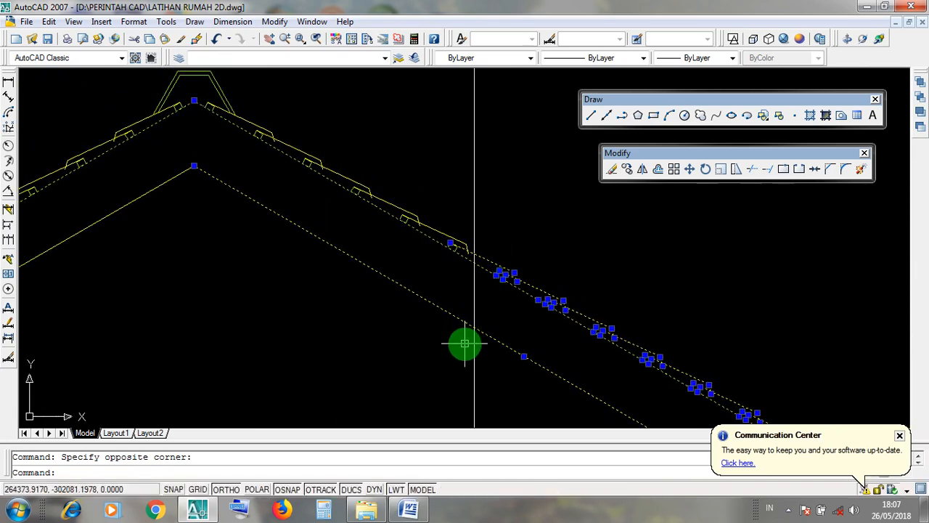
{"action": "left_click", "coordinate": [464, 341]}
{"action": "left_click", "coordinate": [433, 217]}
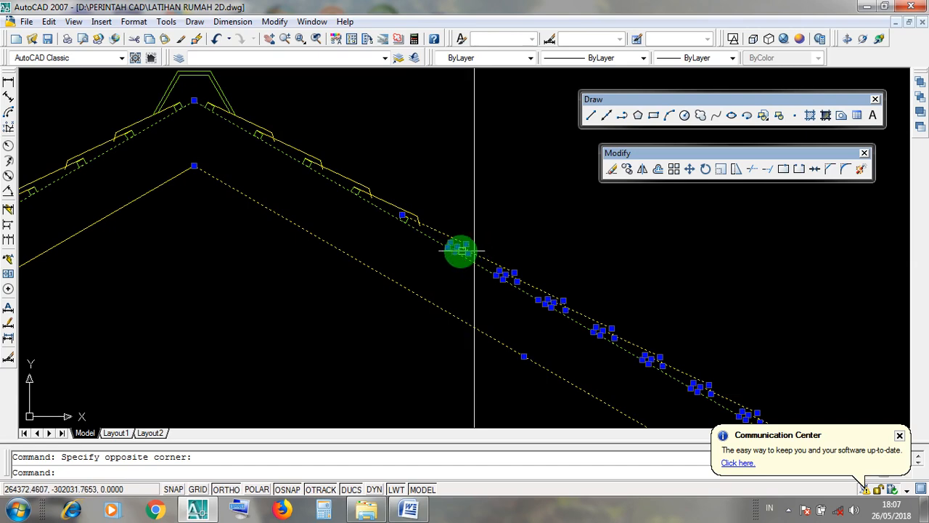
Step: Check the selected tiles near the vertical guide line and clear the selection
{"action": "scroll", "coordinate": [465, 218], "scroll_direction": "down", "scroll_amount": 4}
{"action": "scroll", "coordinate": [466, 236], "scroll_direction": "up", "scroll_amount": 4}
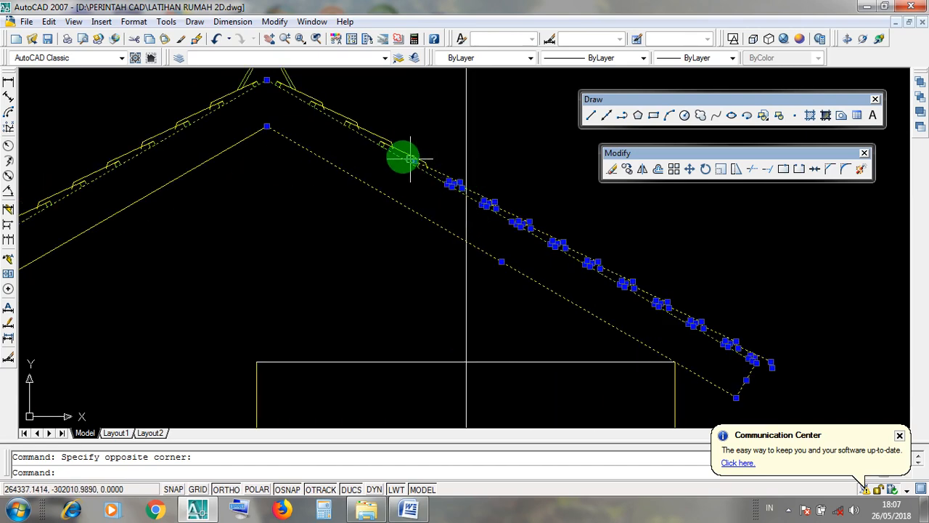
{"action": "middle_click_drag", "start_coordinate": [475, 210], "coordinate": [474, 241]}
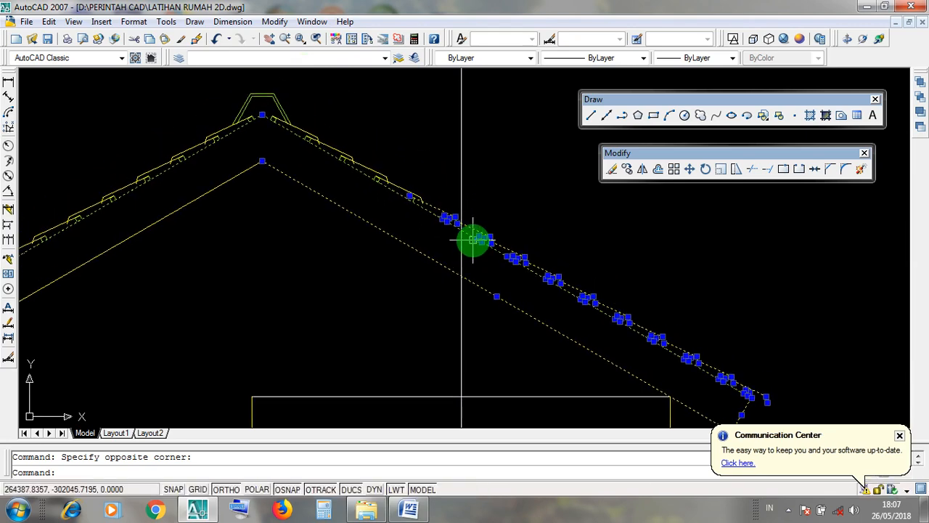
{"action": "scroll", "coordinate": [490, 256], "scroll_direction": "up", "scroll_amount": 3}
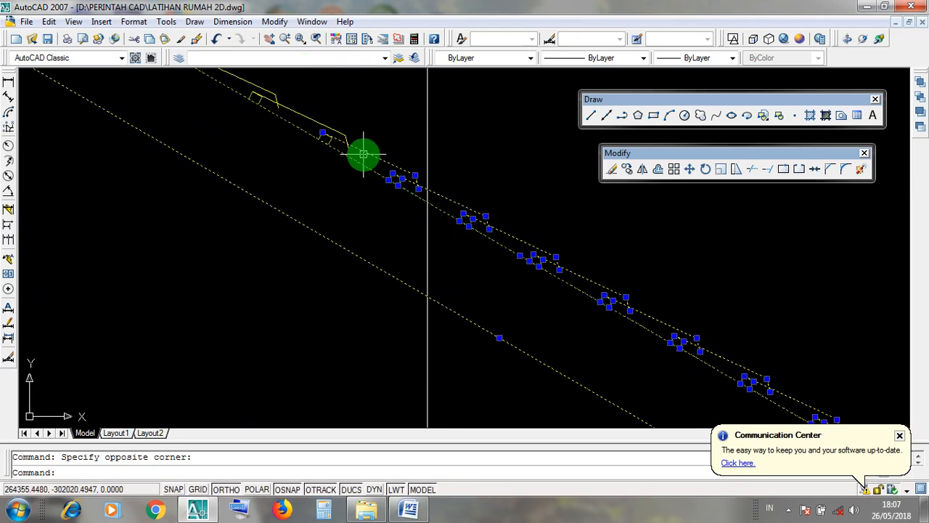
{"action": "scroll", "coordinate": [401, 168], "scroll_direction": "down", "scroll_amount": 6}
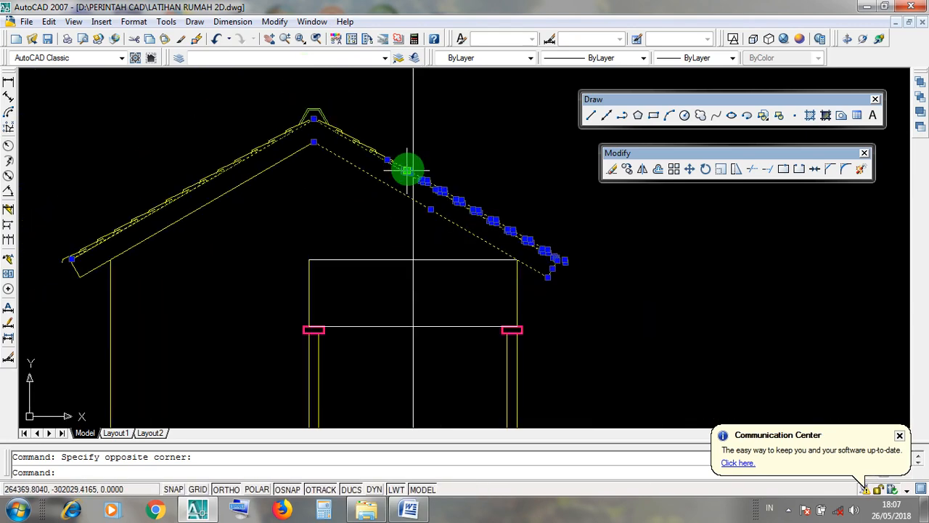
{"action": "left_click", "coordinate": [627, 170]}
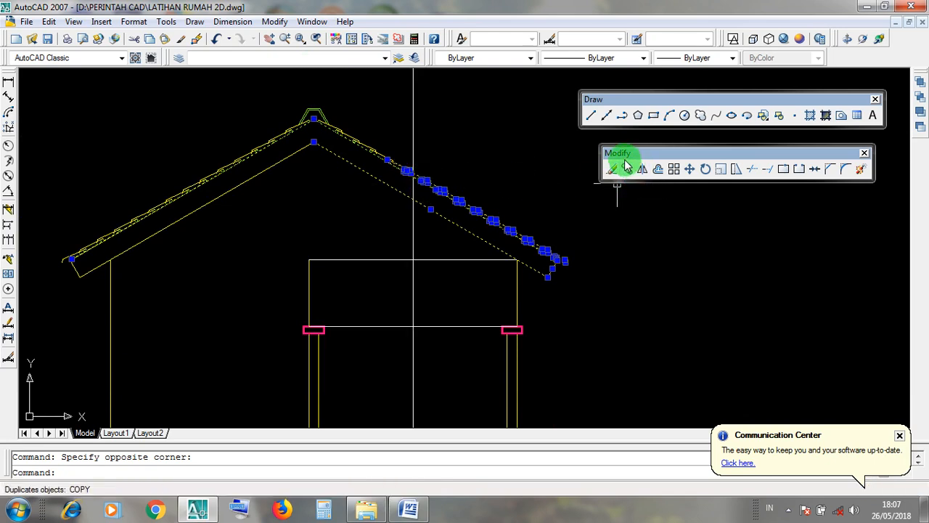
{"action": "key", "text": "Escape"}
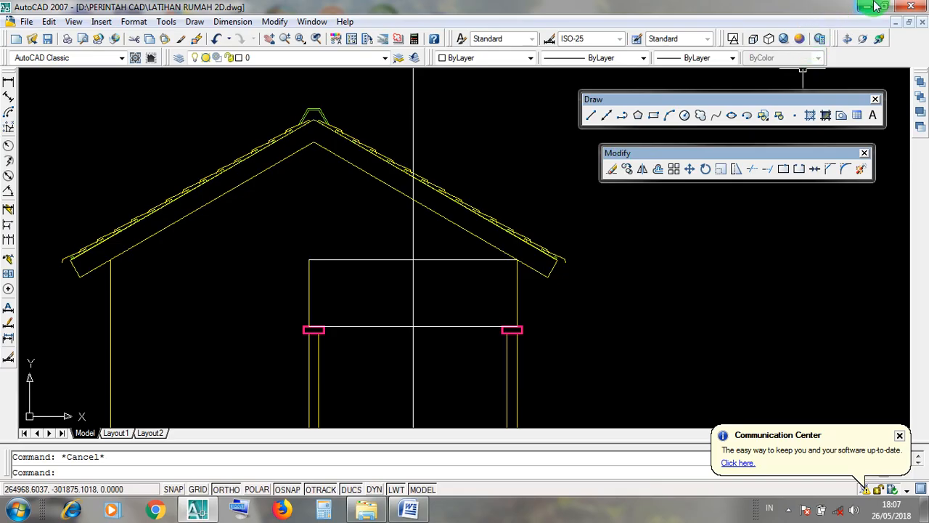
Step: Switch to Word and read the second method (CARA 2) in the MIROR document
{"action": "left_click", "coordinate": [865, 7]}
{"action": "left_click", "coordinate": [427, 512]}
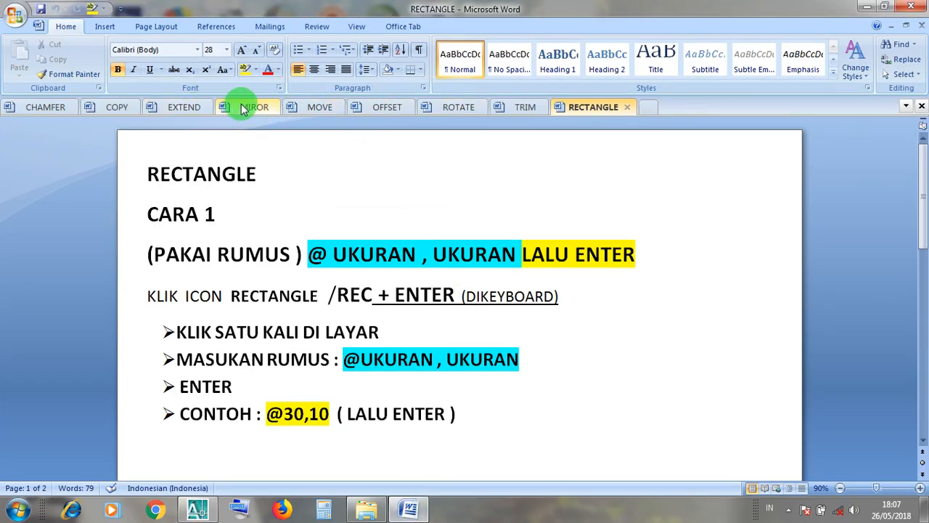
{"action": "left_click", "coordinate": [255, 106]}
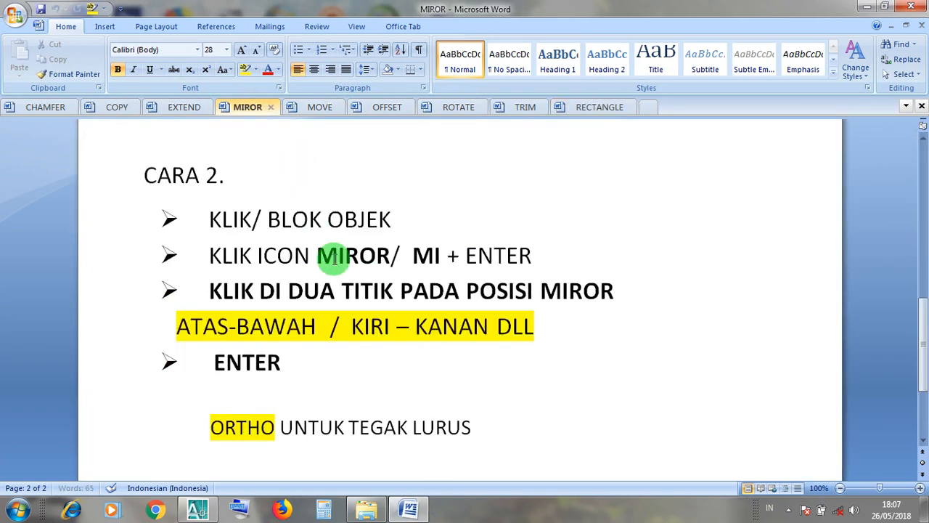
{"action": "left_click_drag", "start_coordinate": [404, 222], "coordinate": [220, 226]}
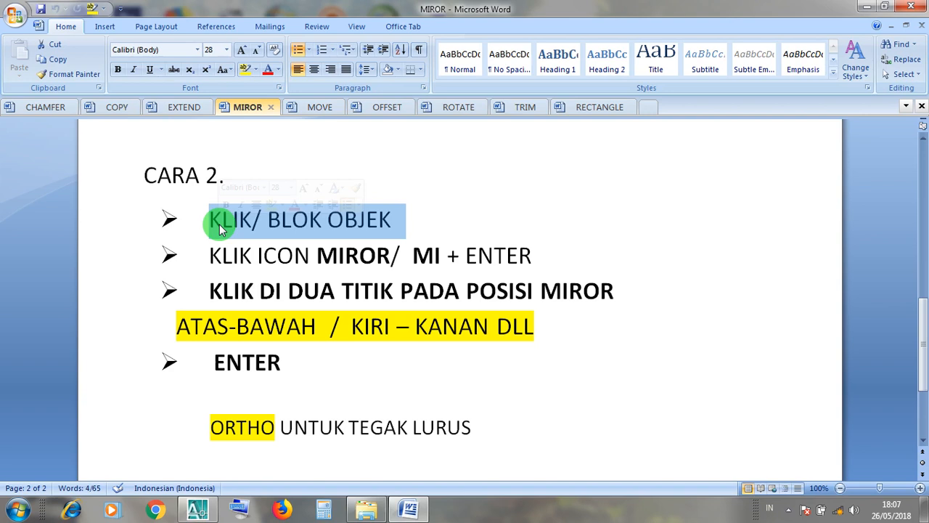
{"action": "left_click", "coordinate": [313, 230]}
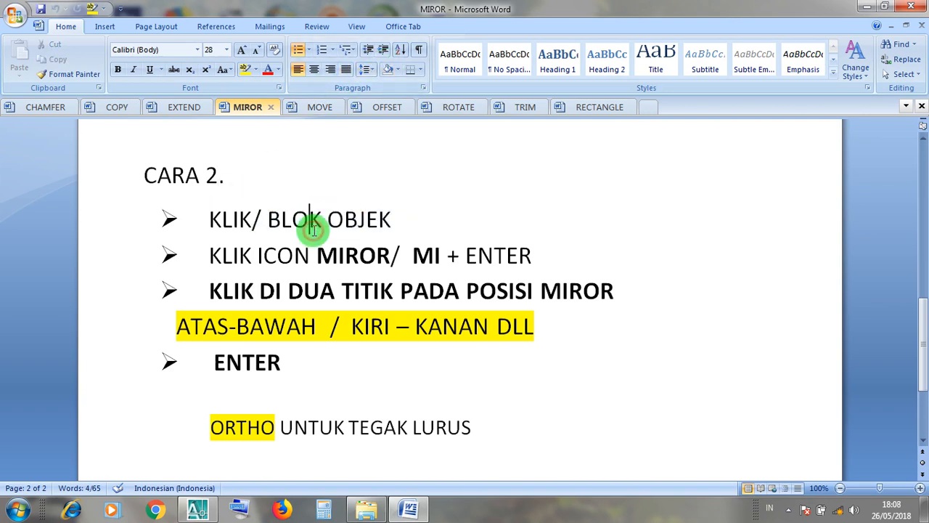
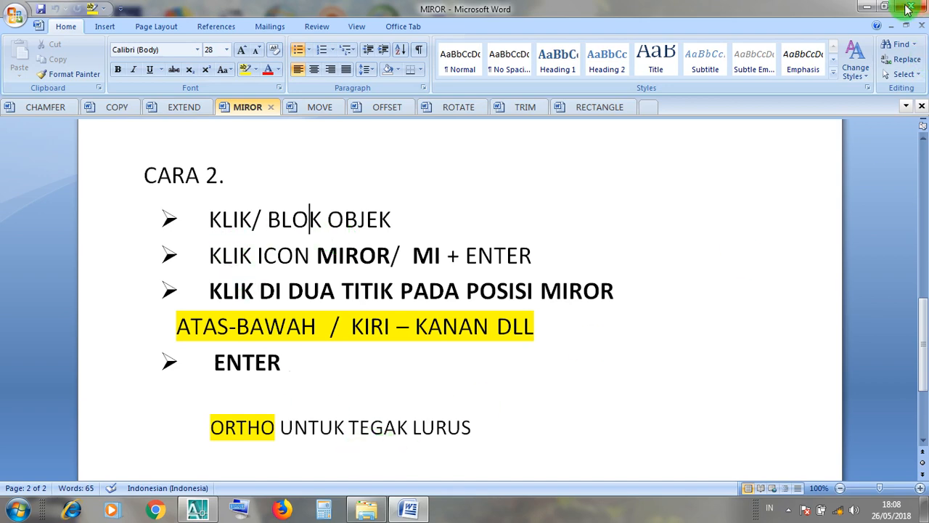
Step: Switch back to the AutoCAD drawing, toggle Ortho mode off and on, and leave it on
{"action": "left_click", "coordinate": [864, 12]}
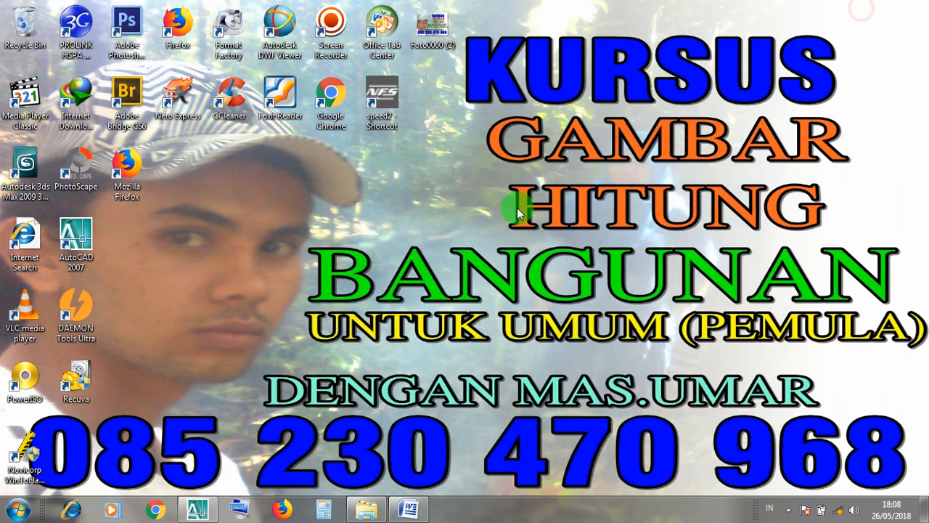
{"action": "left_click", "coordinate": [214, 508]}
{"action": "left_click", "coordinate": [225, 489]}
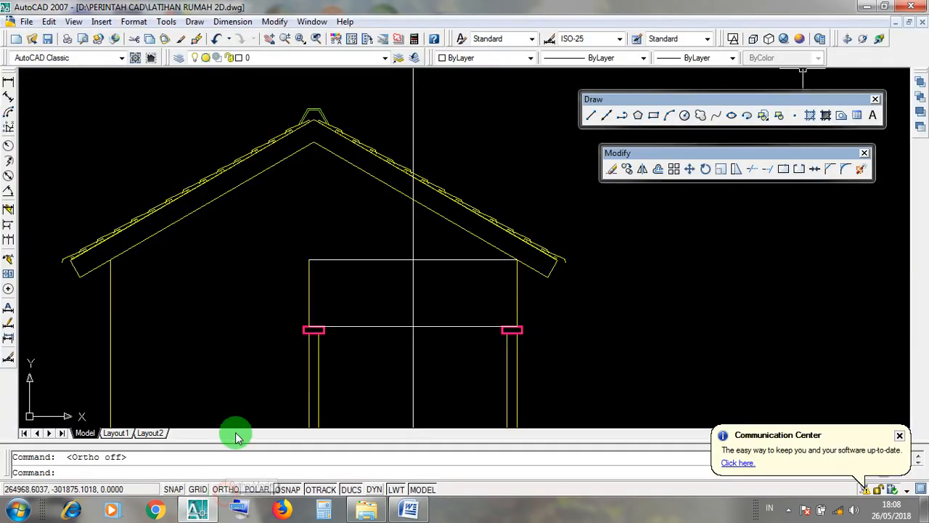
{"action": "left_click", "coordinate": [227, 489]}
{"action": "left_click", "coordinate": [227, 489]}
{"action": "left_click_drag", "start_coordinate": [125, 458], "coordinate": [75, 458]}
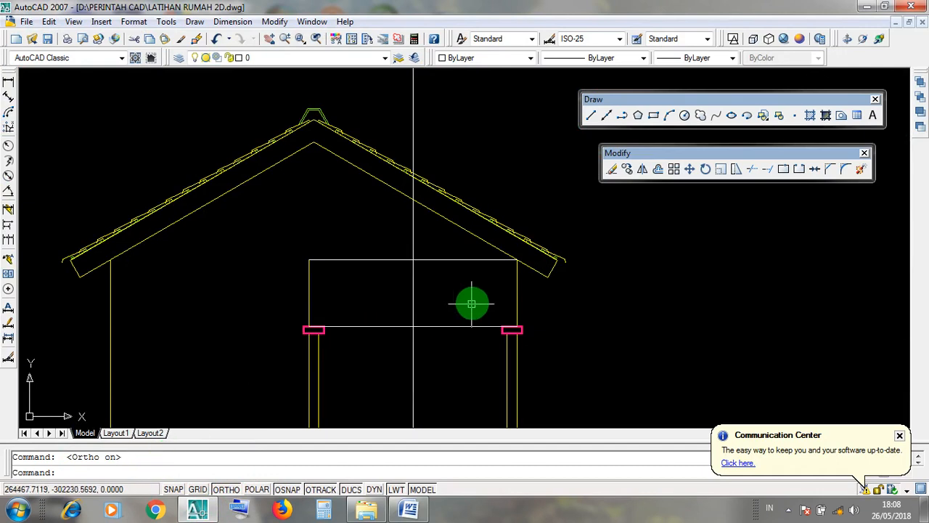
Step: Select the fascia lines and the lowest roof tiles at the eave of the right roof slope
{"action": "scroll", "coordinate": [549, 255], "scroll_direction": "up", "scroll_amount": 1}
{"action": "left_click", "coordinate": [586, 310]}
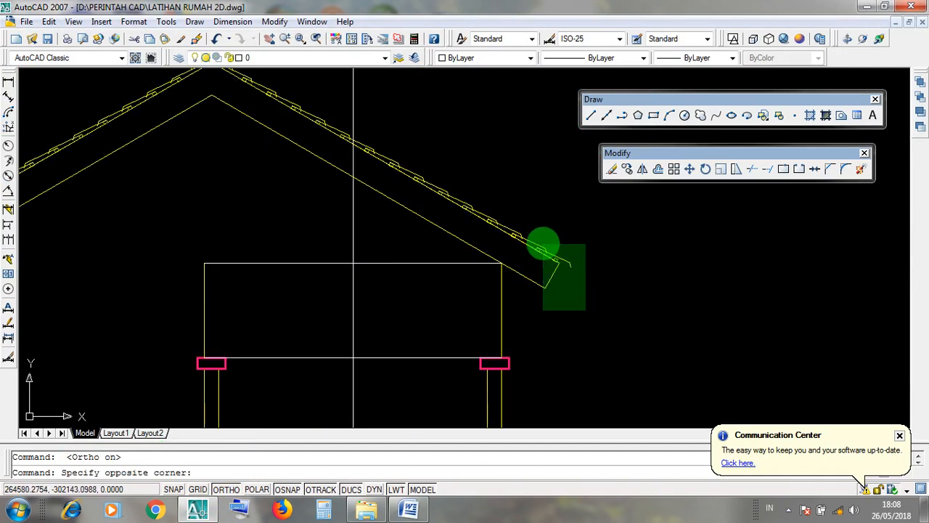
{"action": "left_click", "coordinate": [542, 235]}
{"action": "scroll", "coordinate": [576, 263], "scroll_direction": "up", "scroll_amount": 2}
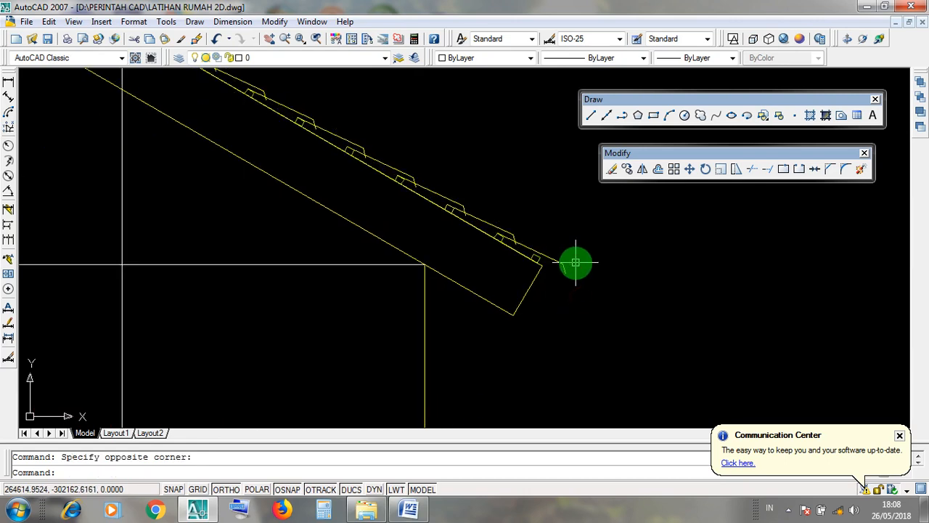
{"action": "left_click", "coordinate": [577, 334]}
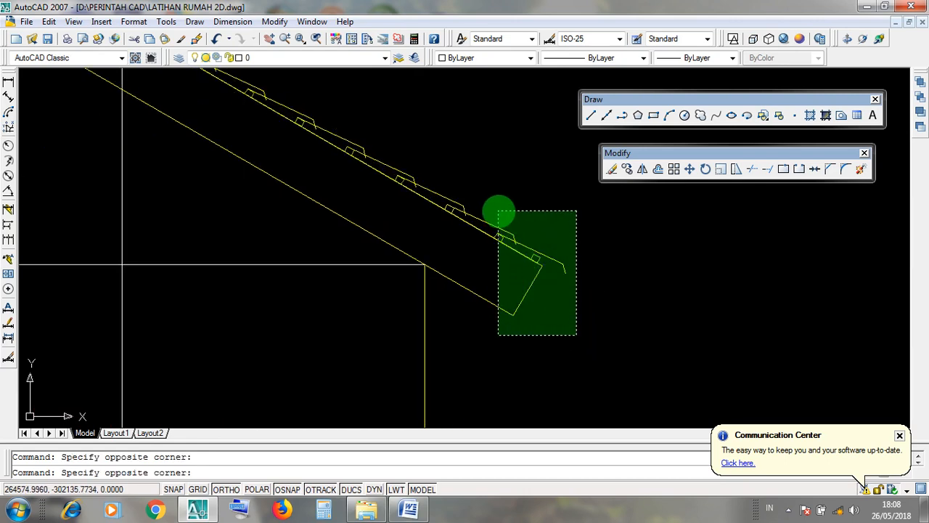
{"action": "left_click", "coordinate": [500, 219]}
{"action": "left_click", "coordinate": [578, 338]}
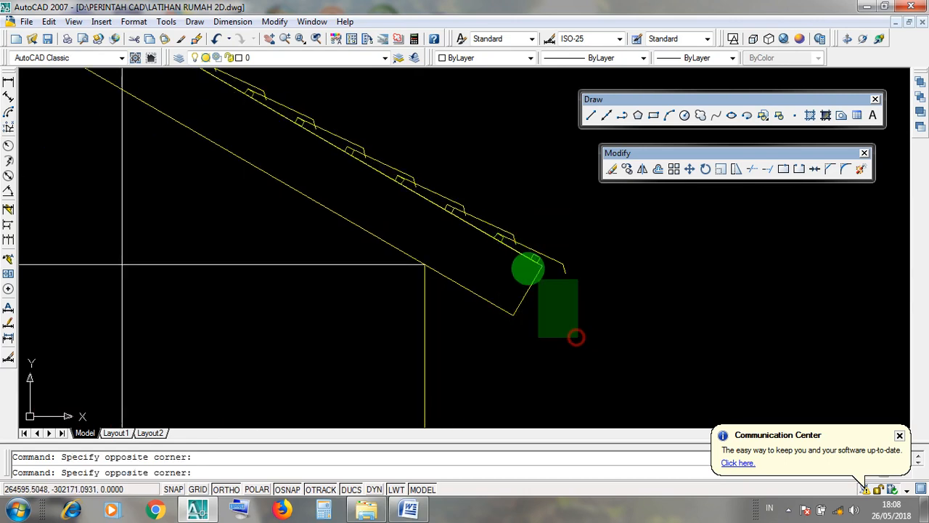
{"action": "left_click", "coordinate": [484, 199]}
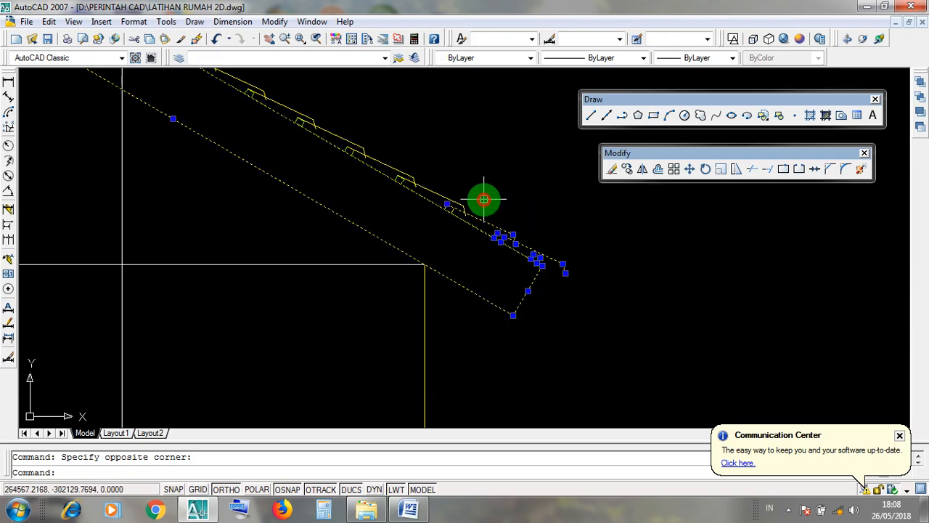
Step: Add the roof tiles along the middle of the right slope, up to near the vertical guide line, to the selection
{"action": "middle_click_drag", "start_coordinate": [486, 206], "coordinate": [516, 290]}
{"action": "left_click", "coordinate": [548, 305]}
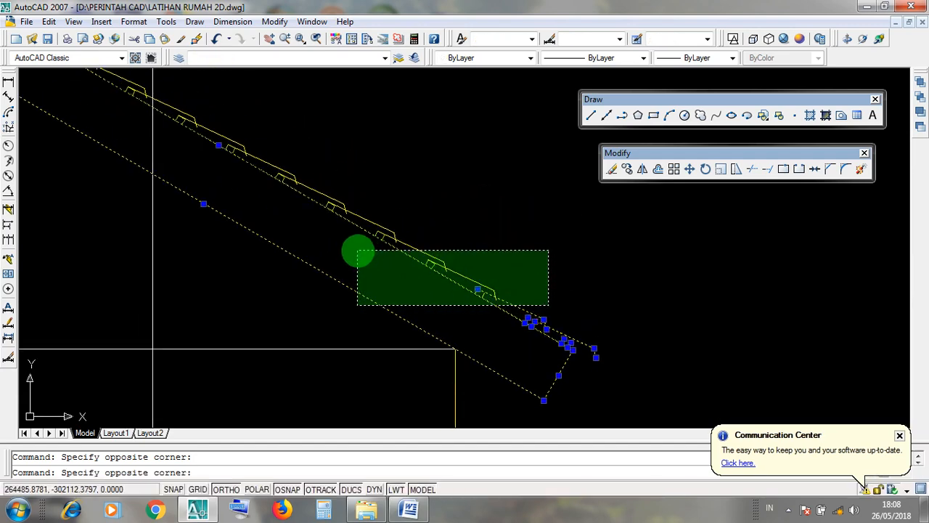
{"action": "left_click", "coordinate": [356, 252]}
{"action": "middle_click_drag", "start_coordinate": [356, 252], "coordinate": [494, 314]}
{"action": "left_click", "coordinate": [493, 314]}
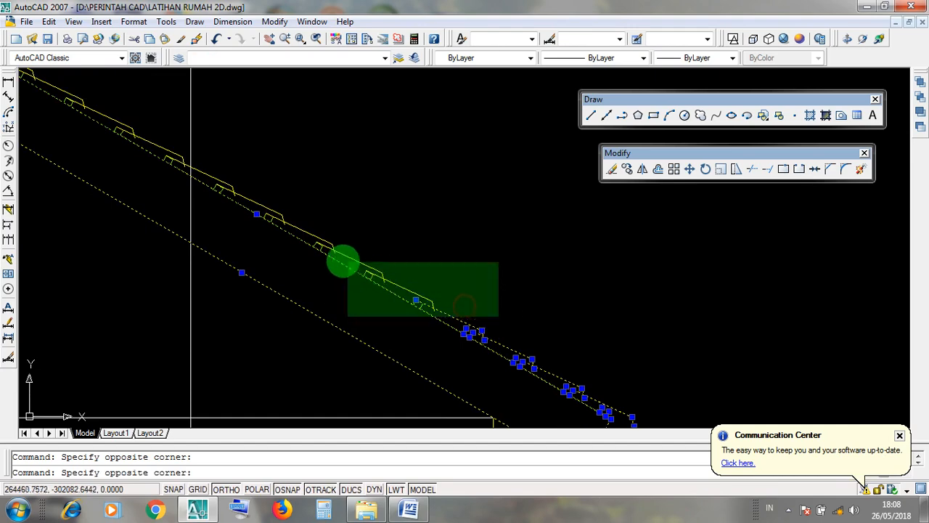
{"action": "left_click", "coordinate": [317, 255]}
{"action": "left_click", "coordinate": [405, 264]}
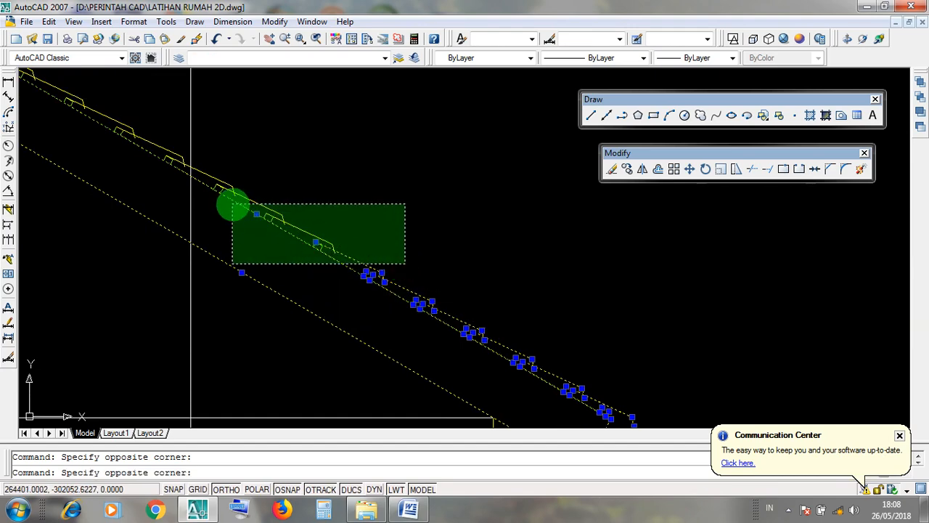
{"action": "left_click", "coordinate": [232, 205]}
{"action": "middle_click_drag", "start_coordinate": [233, 201], "coordinate": [369, 249]}
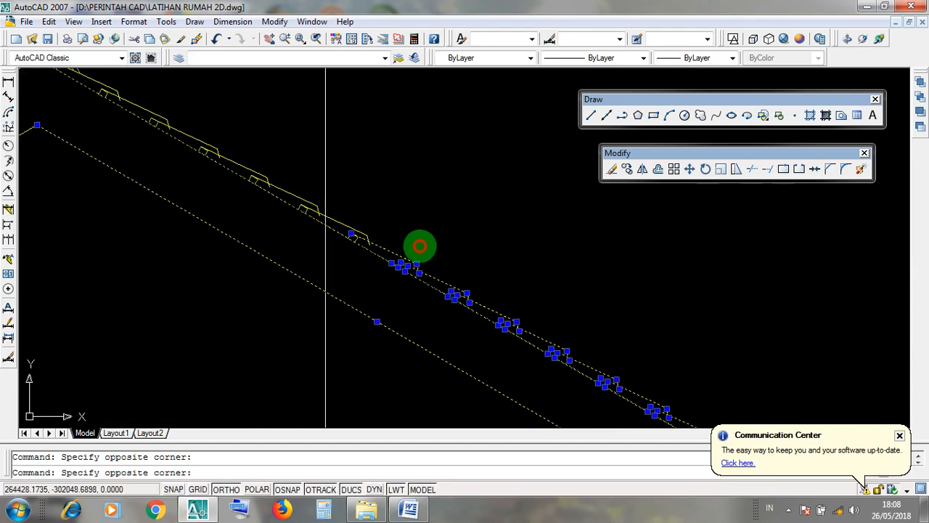
Step: Extend the selection with the roof tiles at the vertical guide line and just past it towards the ridge
{"action": "left_click", "coordinate": [419, 245]}
{"action": "left_click", "coordinate": [345, 216]}
{"action": "left_click", "coordinate": [321, 231]}
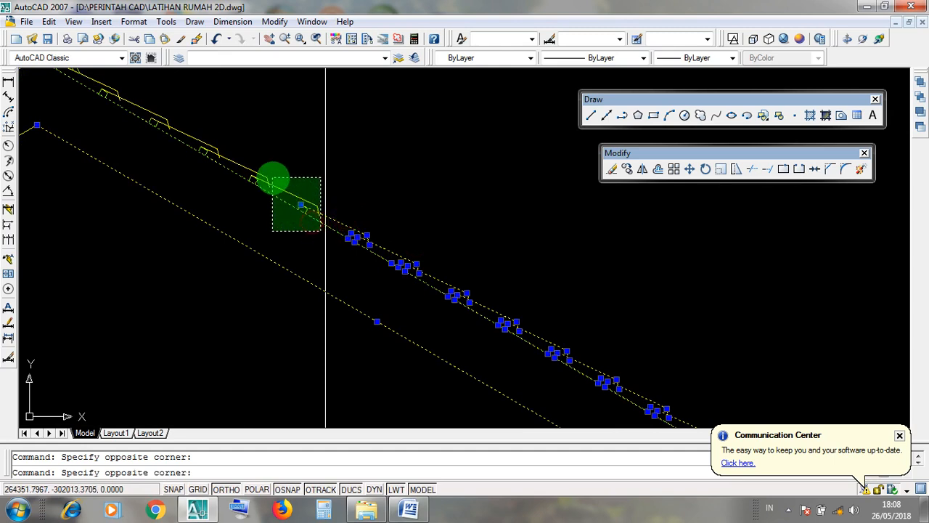
{"action": "left_click", "coordinate": [266, 175]}
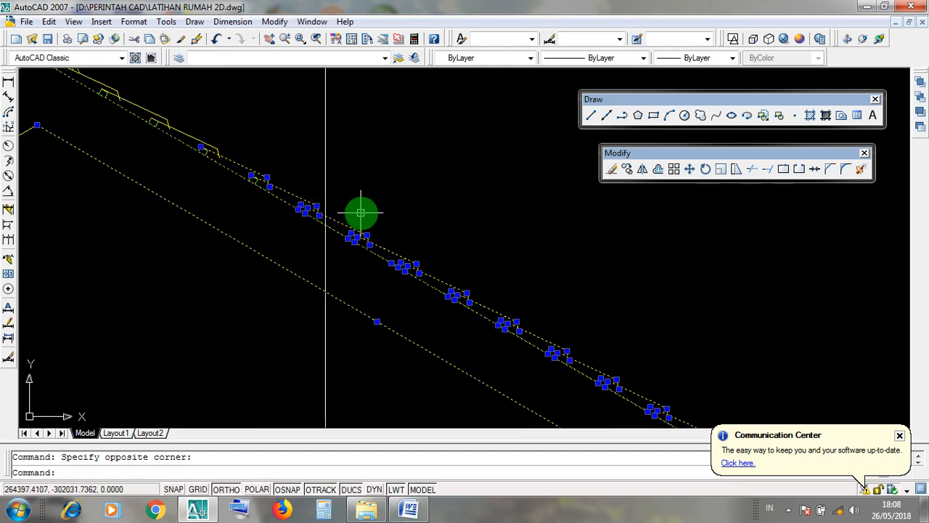
{"action": "scroll", "coordinate": [363, 210], "scroll_direction": "down", "scroll_amount": 4}
{"action": "scroll", "coordinate": [336, 201], "scroll_direction": "up", "scroll_amount": 5}
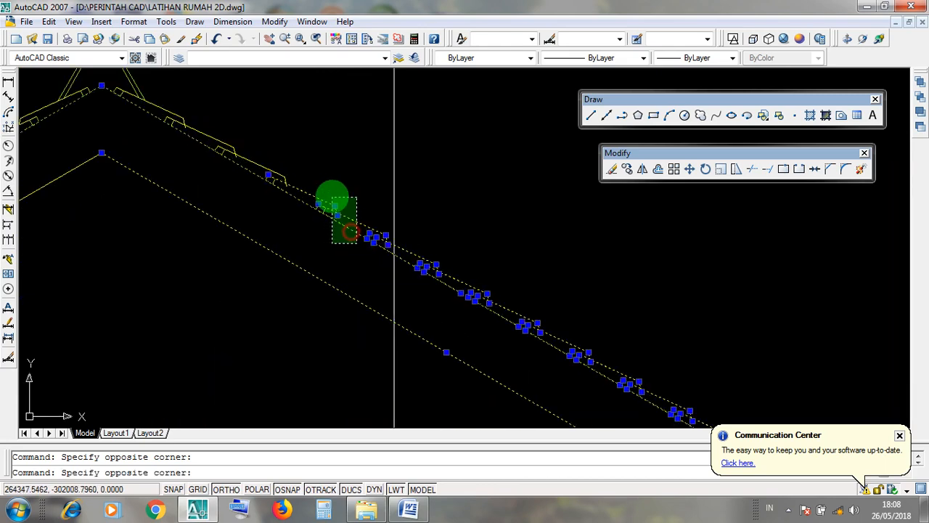
{"action": "scroll", "coordinate": [344, 214], "scroll_direction": "down", "scroll_amount": 2}
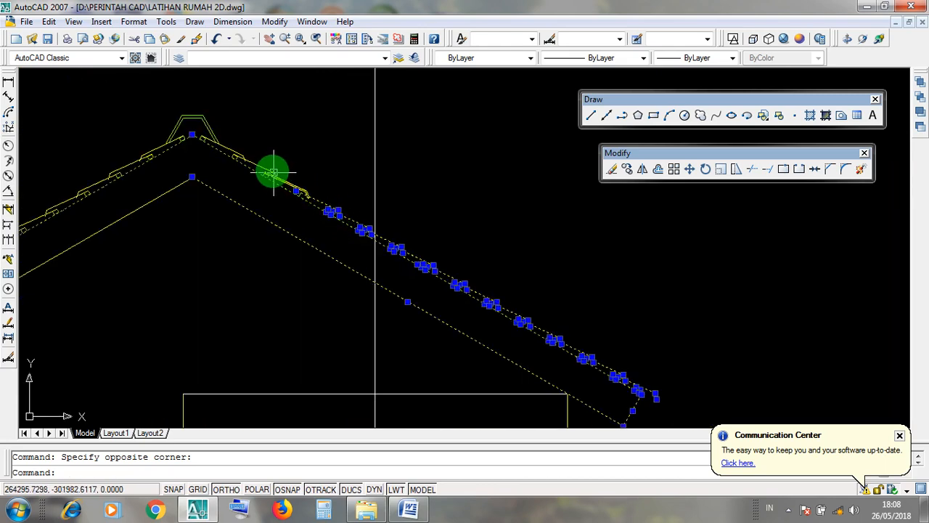
Step: Check the selected fascia lines and tiles down to the eave, covering the eave end with the selection once more
{"action": "scroll", "coordinate": [479, 283], "scroll_direction": "down", "scroll_amount": 1}
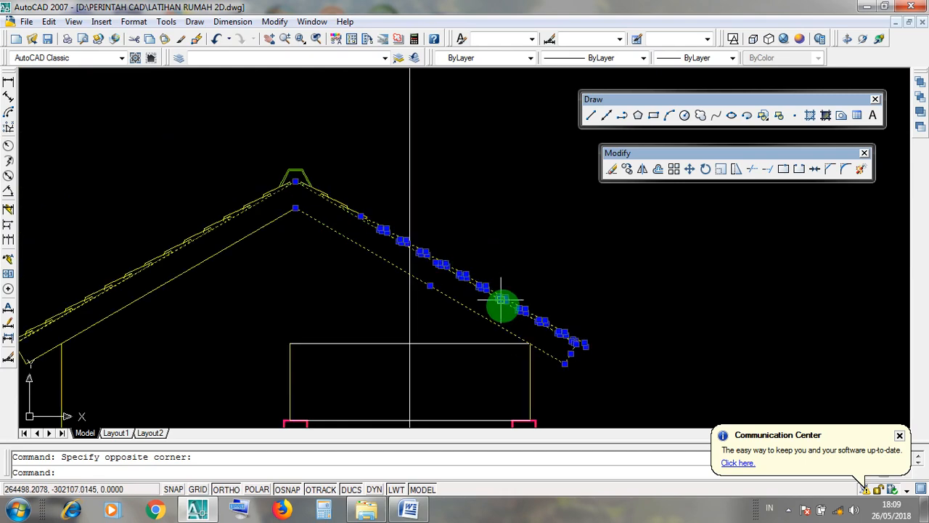
{"action": "scroll", "coordinate": [500, 305], "scroll_direction": "up", "scroll_amount": 6}
{"action": "scroll", "coordinate": [479, 268], "scroll_direction": "down", "scroll_amount": 4}
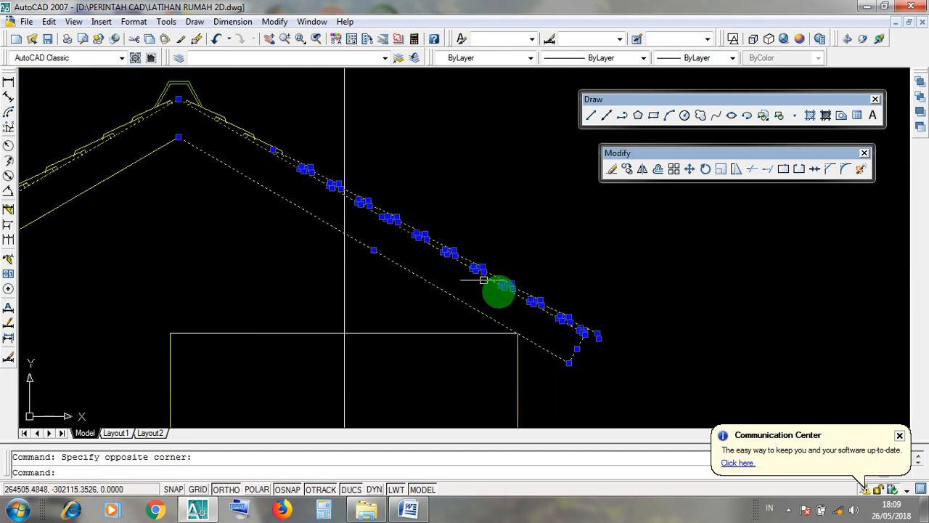
{"action": "left_click", "coordinate": [610, 384]}
{"action": "left_click", "coordinate": [552, 303]}
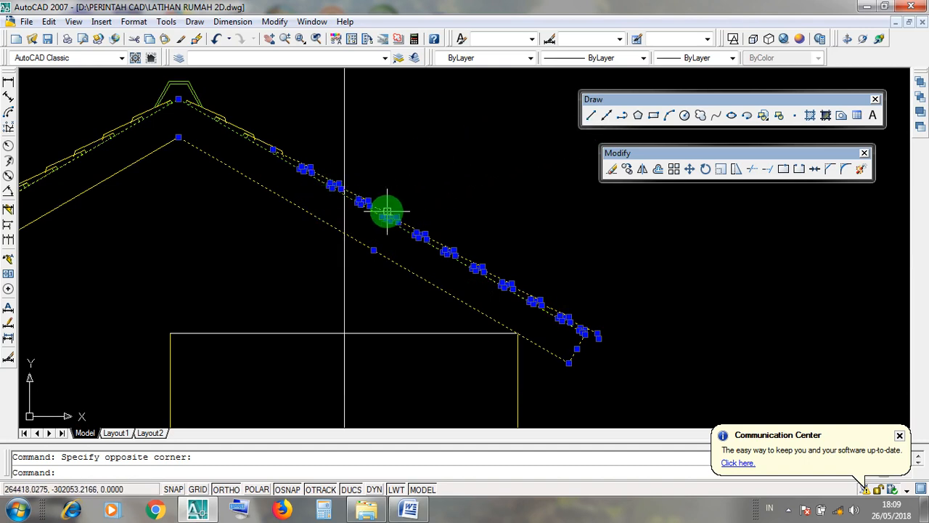
Step: Mirror the selected roof slope about the vertical guide line with two points on it, keeping the source objects
{"action": "scroll", "coordinate": [439, 215], "scroll_direction": "down", "scroll_amount": 6}
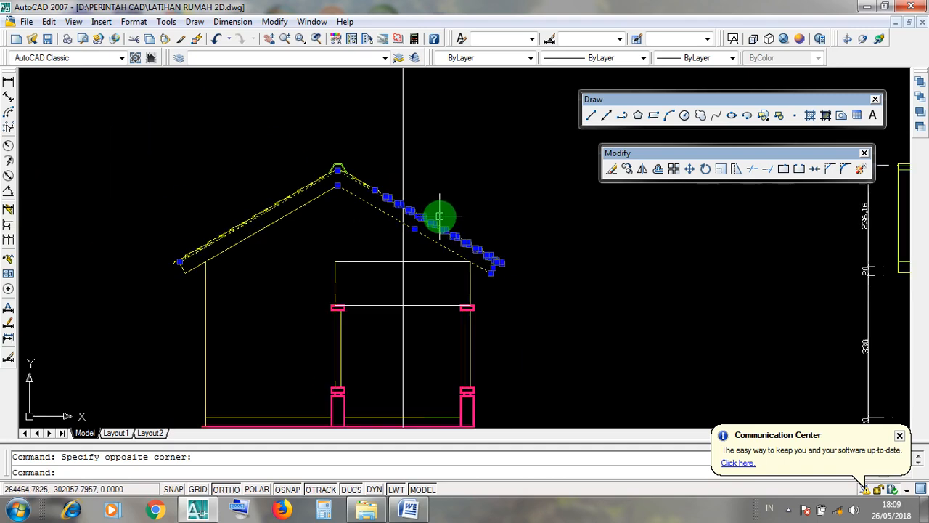
{"action": "scroll", "coordinate": [439, 215], "scroll_direction": "up", "scroll_amount": 2}
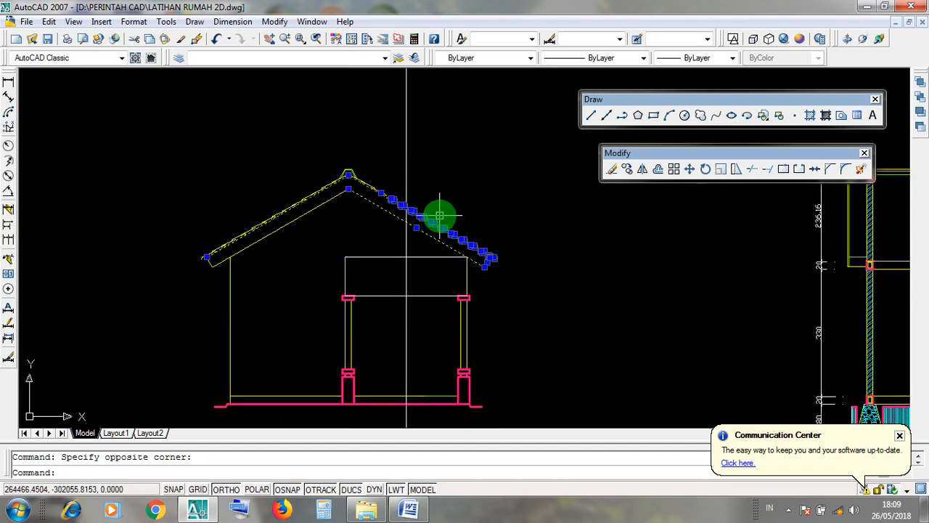
{"action": "left_click", "coordinate": [643, 170]}
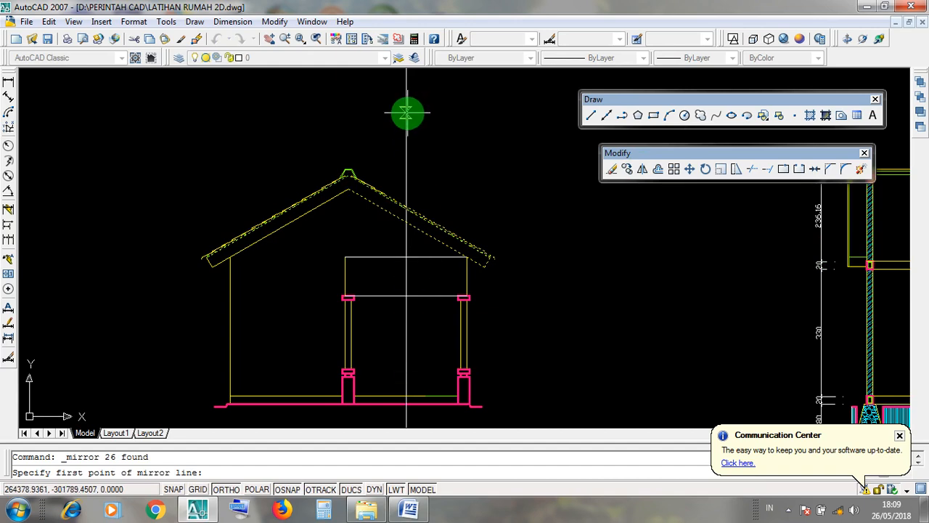
{"action": "left_click", "coordinate": [406, 349]}
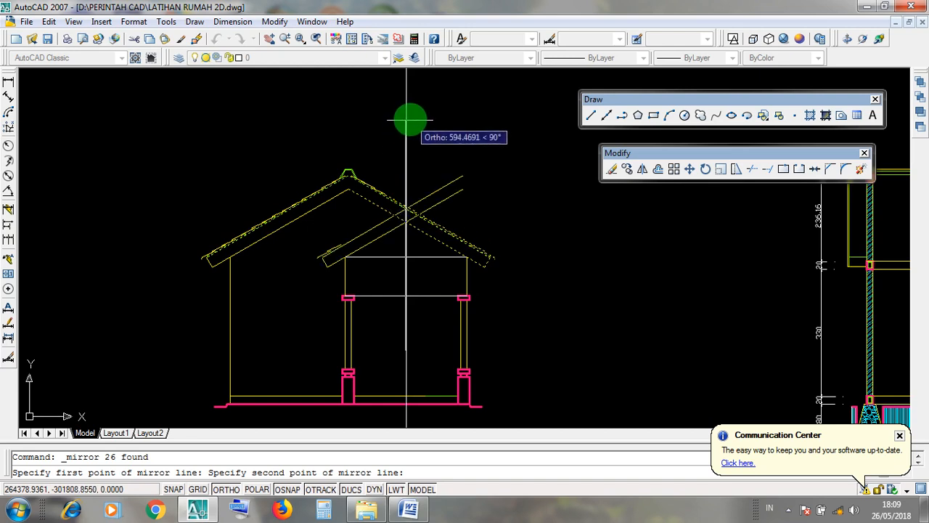
{"action": "left_click", "coordinate": [405, 95]}
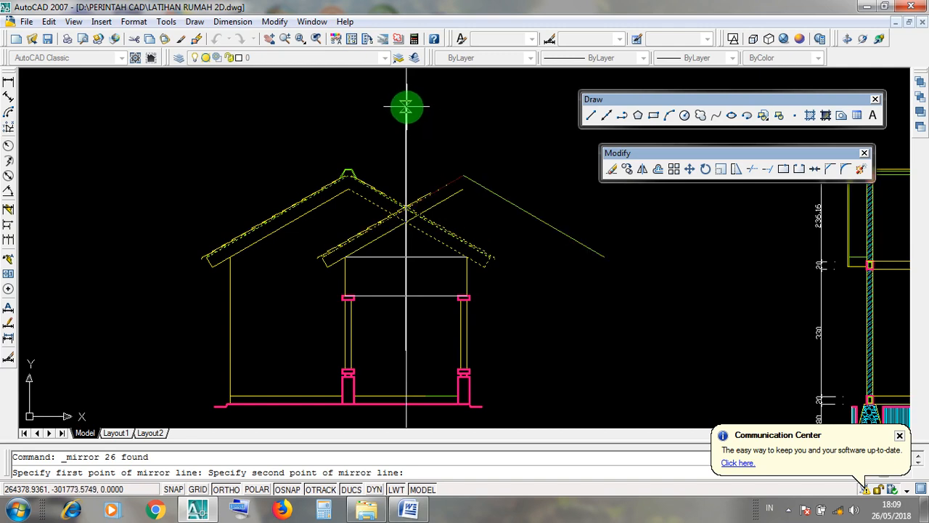
{"action": "left_click", "coordinate": [406, 106]}
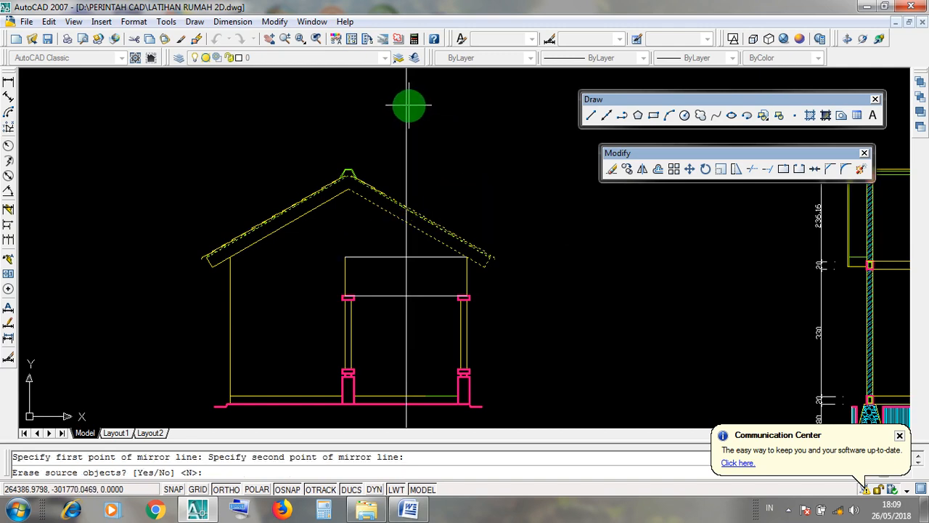
{"action": "key", "text": "Return"}
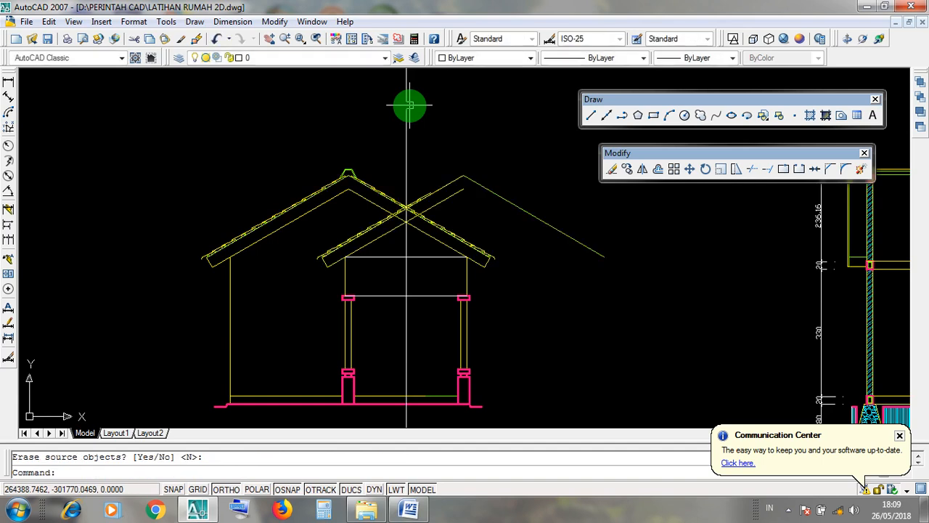
Step: Delete the vertical guide line that served as the mirror axis
{"action": "left_click", "coordinate": [419, 145]}
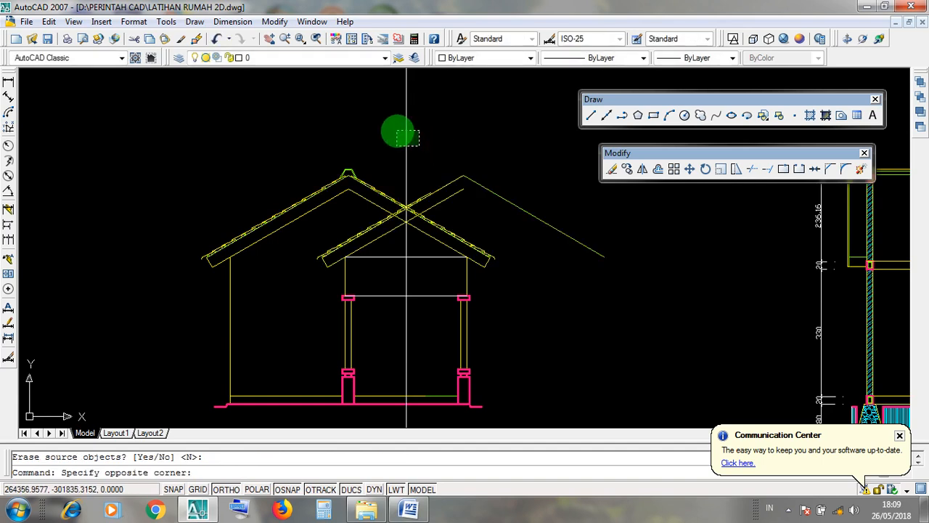
{"action": "left_click", "coordinate": [441, 150]}
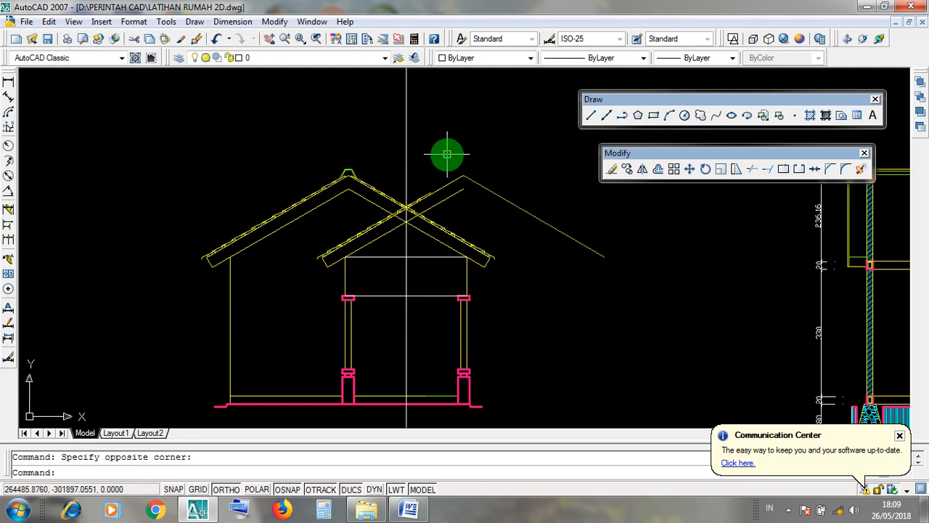
{"action": "left_click", "coordinate": [405, 154]}
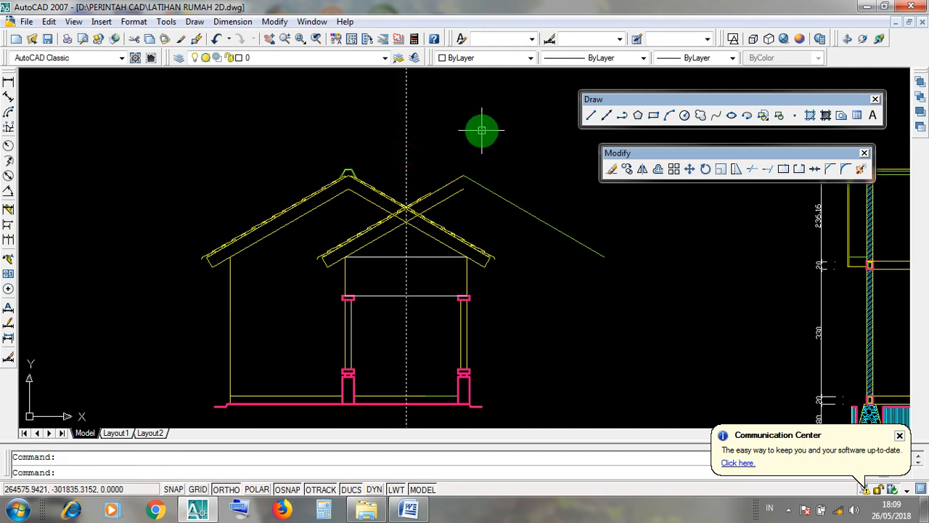
{"action": "key", "text": "Delete"}
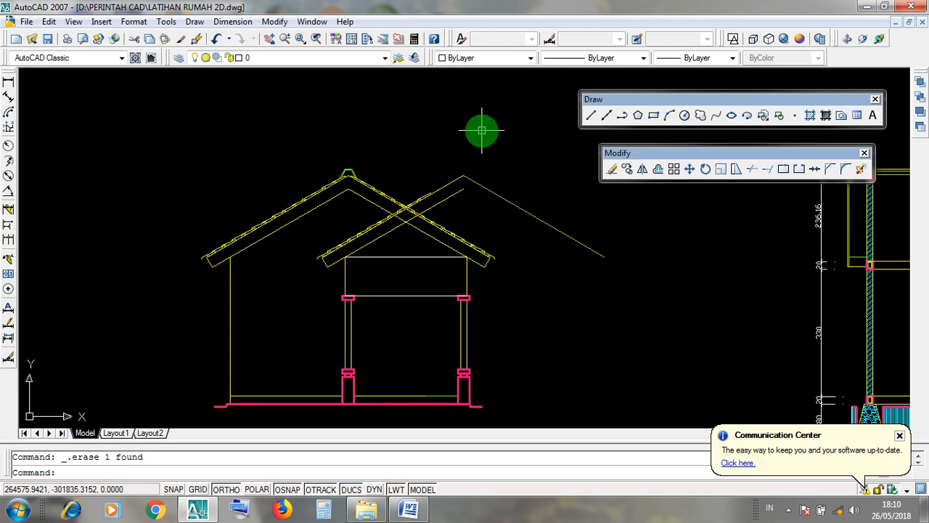
Step: Examine the small front gable in the finished reference elevation outside the frame and return to the mirrored roof
{"action": "scroll", "coordinate": [395, 239], "scroll_direction": "up", "scroll_amount": 2}
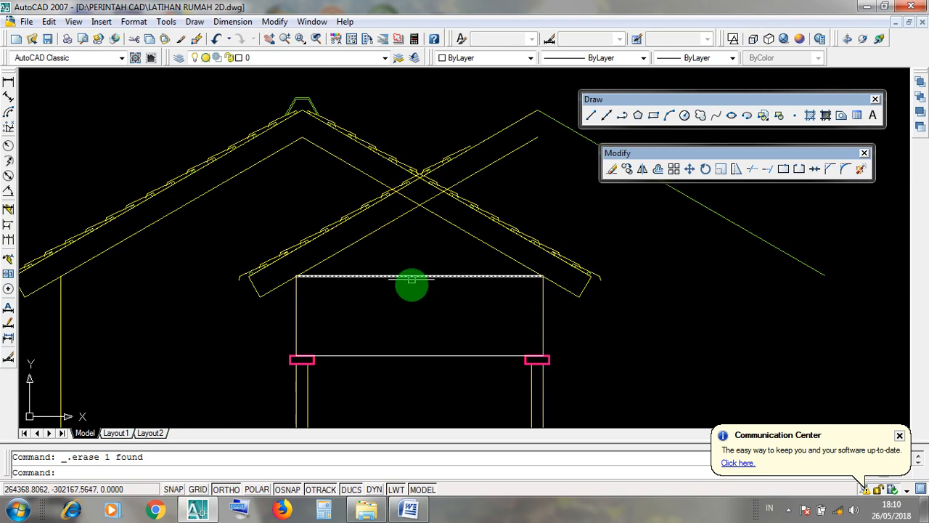
{"action": "scroll", "coordinate": [504, 284], "scroll_direction": "down", "scroll_amount": 2}
{"action": "scroll", "coordinate": [297, 286], "scroll_direction": "down", "scroll_amount": 3}
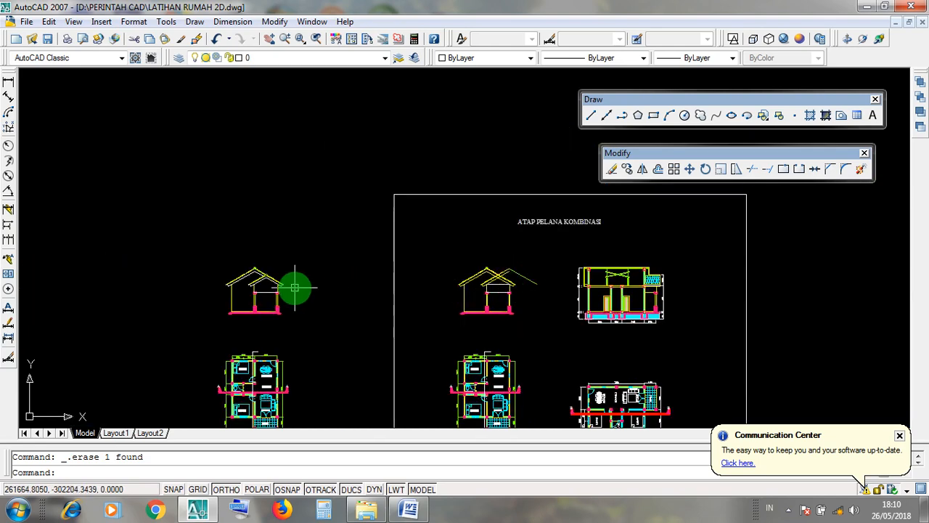
{"action": "scroll", "coordinate": [254, 289], "scroll_direction": "up", "scroll_amount": 2}
{"action": "scroll", "coordinate": [253, 289], "scroll_direction": "up", "scroll_amount": 3}
{"action": "left_click", "coordinate": [296, 315]}
{"action": "left_click", "coordinate": [271, 257]}
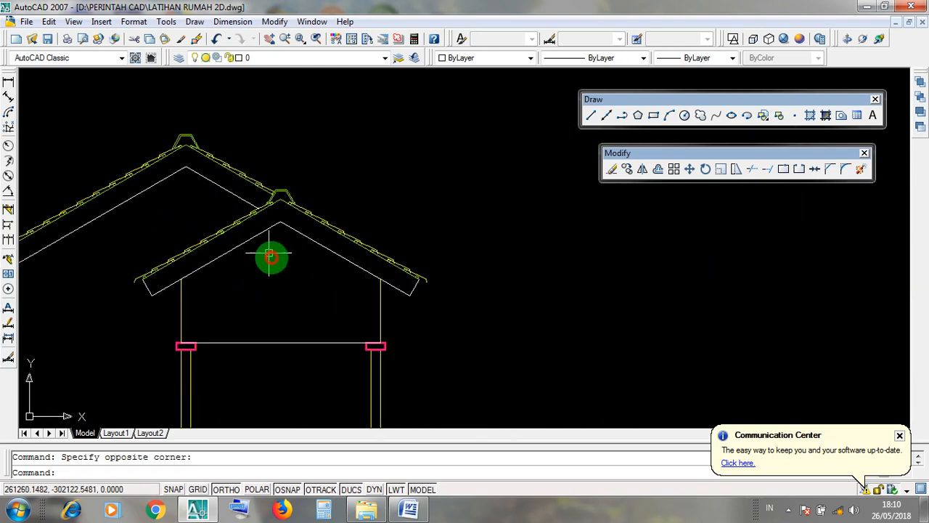
{"action": "left_click", "coordinate": [288, 300]}
{"action": "left_click", "coordinate": [271, 251]}
{"action": "scroll", "coordinate": [275, 280], "scroll_direction": "down", "scroll_amount": 3}
{"action": "scroll", "coordinate": [622, 286], "scroll_direction": "down", "scroll_amount": 3}
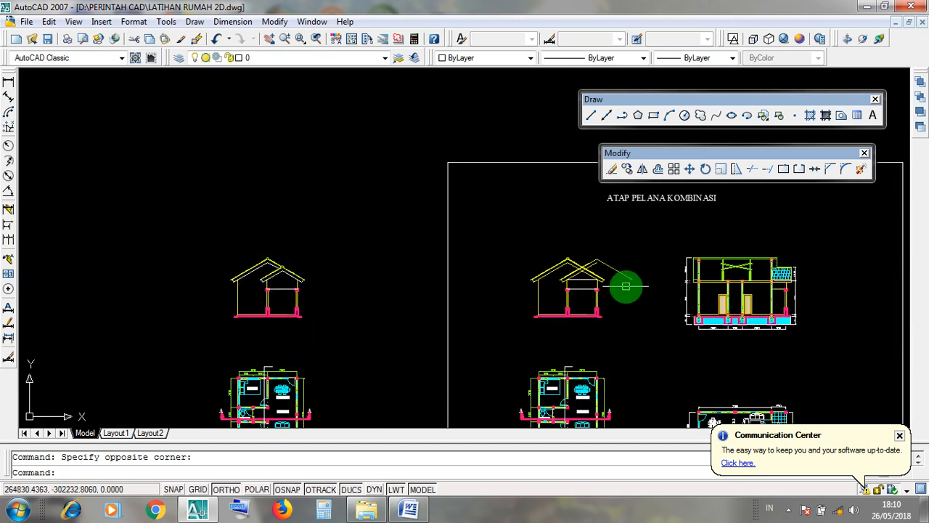
{"action": "scroll", "coordinate": [622, 286], "scroll_direction": "up", "scroll_amount": 5}
{"action": "scroll", "coordinate": [520, 266], "scroll_direction": "up", "scroll_amount": 3}
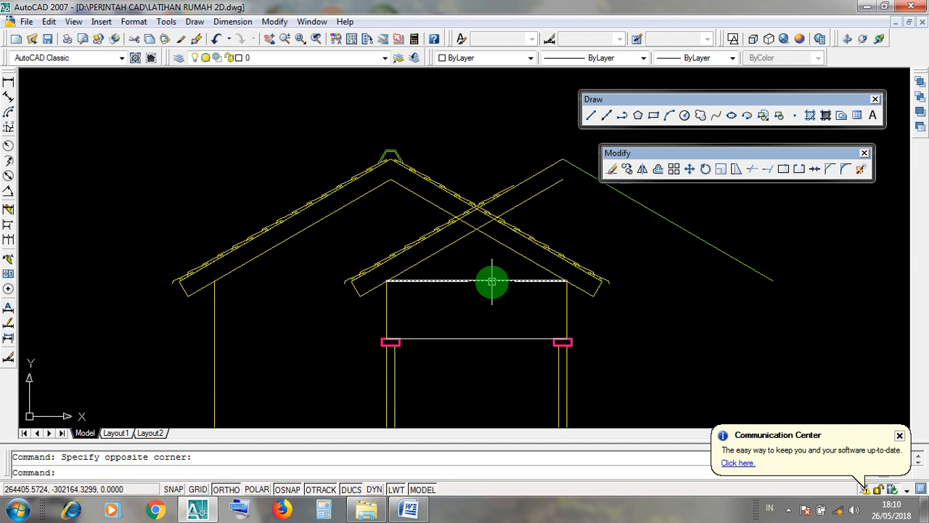
Step: Delete the horizontal line joining the two wall tops beneath the mirrored front gable
{"action": "left_click", "coordinate": [492, 282]}
{"action": "scroll", "coordinate": [484, 280], "scroll_direction": "up", "scroll_amount": 3}
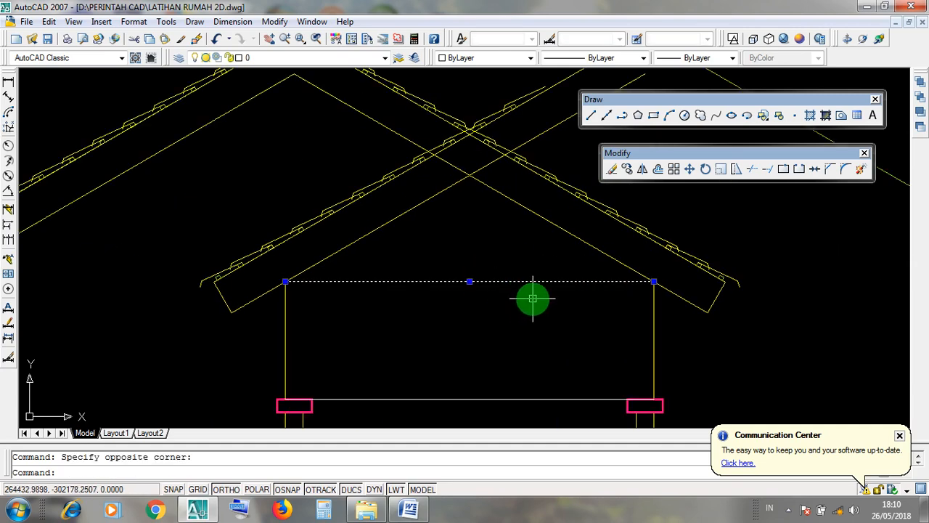
{"action": "key", "text": "Delete"}
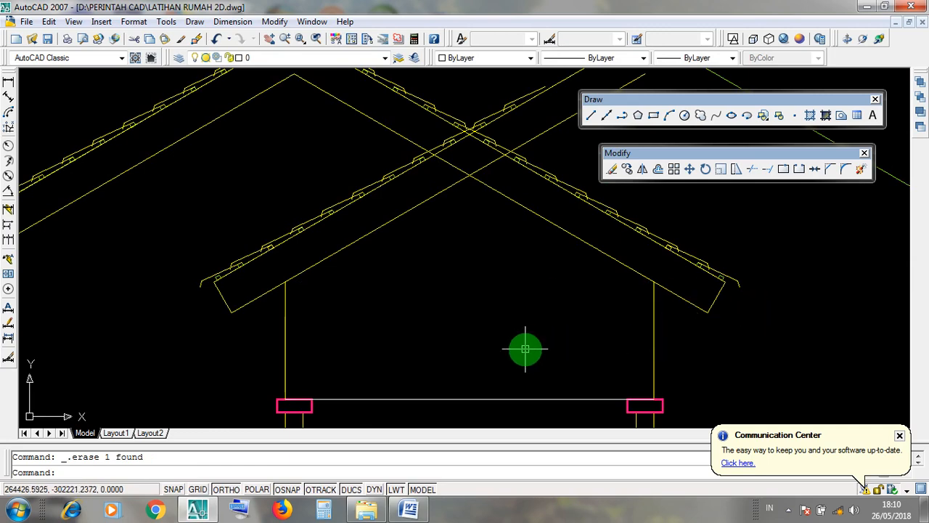
{"action": "left_click", "coordinate": [522, 347]}
{"action": "left_click", "coordinate": [434, 222]}
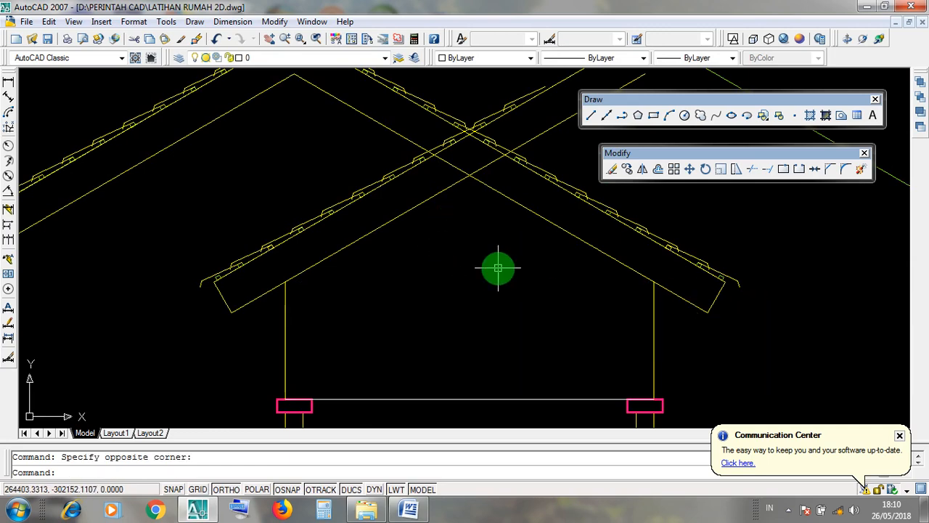
{"action": "scroll", "coordinate": [508, 294], "scroll_direction": "down", "scroll_amount": 3}
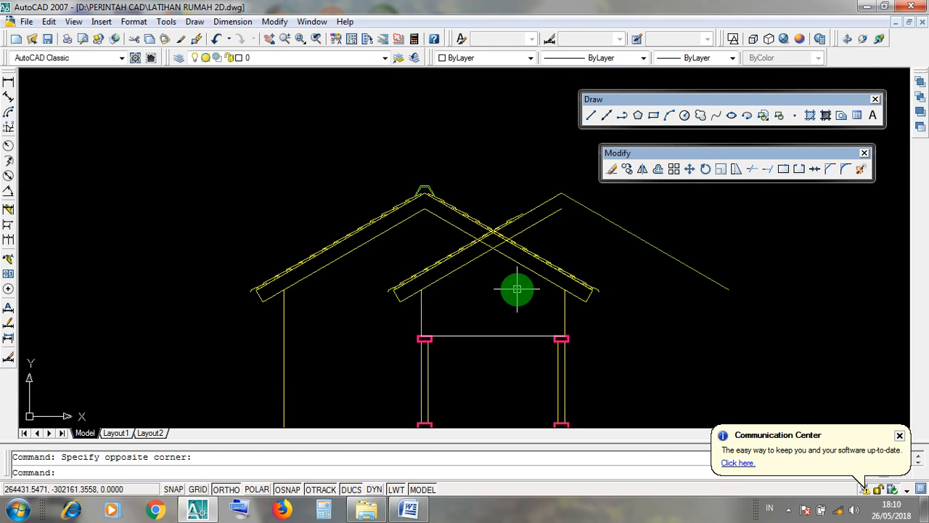
{"action": "mouse_move", "coordinate": [431, 270]}
{"action": "middle_mouse_down"}
{"action": "mouse_move", "coordinate": [442, 242]}
{"action": "mouse_move", "coordinate": [400, 249]}
{"action": "middle_mouse_up"}
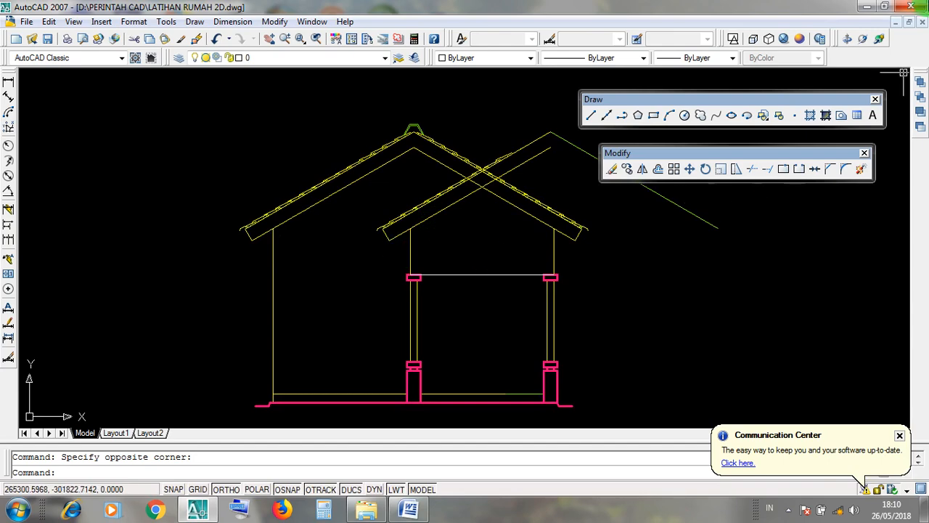
{"action": "left_click", "coordinate": [858, 8]}
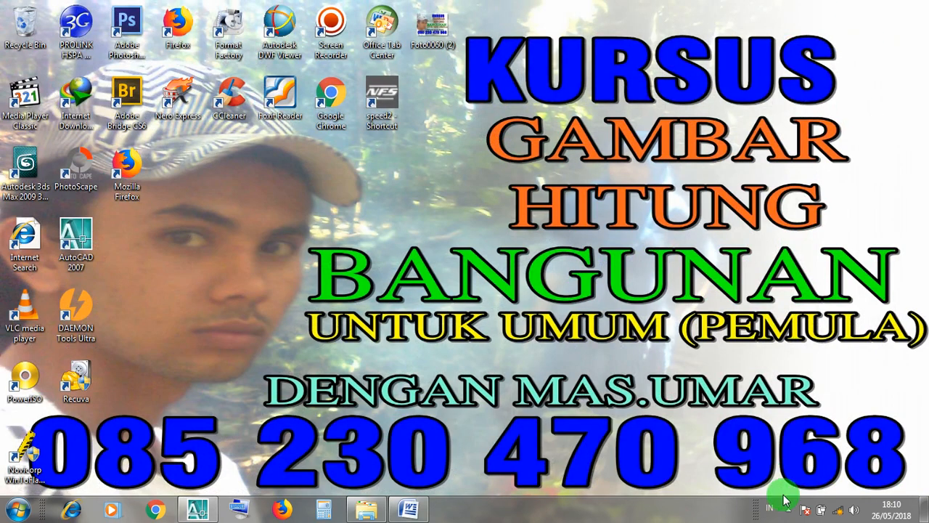
{"action": "left_click", "coordinate": [790, 508]}
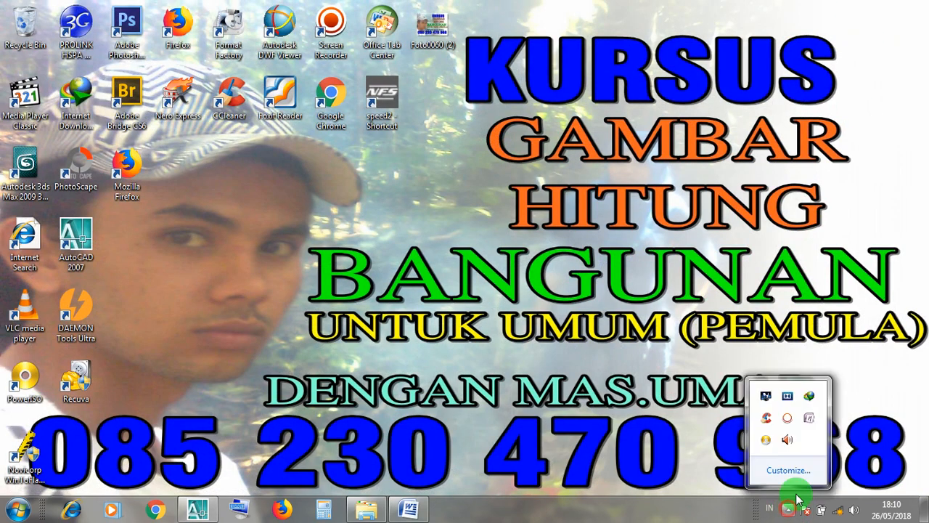
{"action": "right_click", "coordinate": [786, 417]}
{"action": "left_click", "coordinate": [805, 372]}
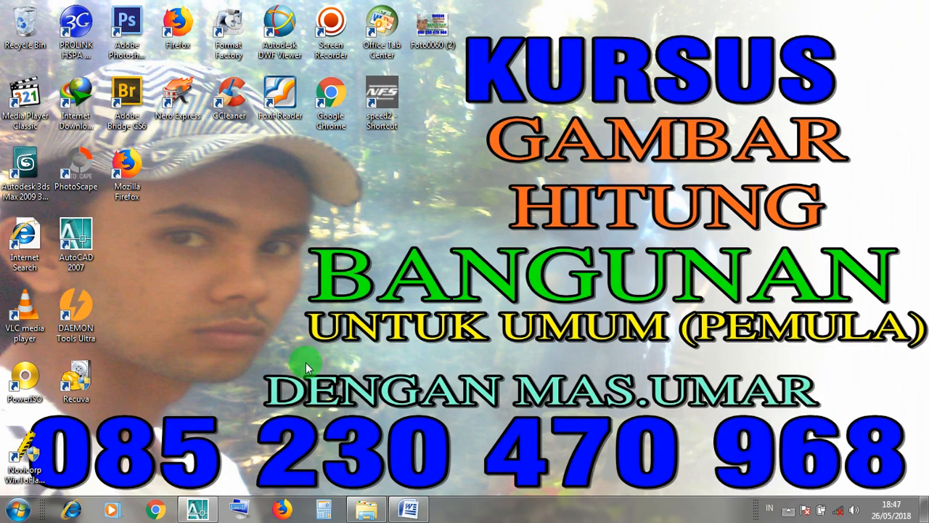
{"action": "left_click", "coordinate": [196, 508]}
Step: Compare the crossing roof slopes of the front gable with the overlapping gables in the finished reference elevation
{"action": "mouse_move", "coordinate": [603, 242]}
{"action": "middle_mouse_down"}
{"action": "mouse_move", "coordinate": [582, 290]}
{"action": "mouse_move", "coordinate": [555, 239]}
{"action": "middle_mouse_up"}
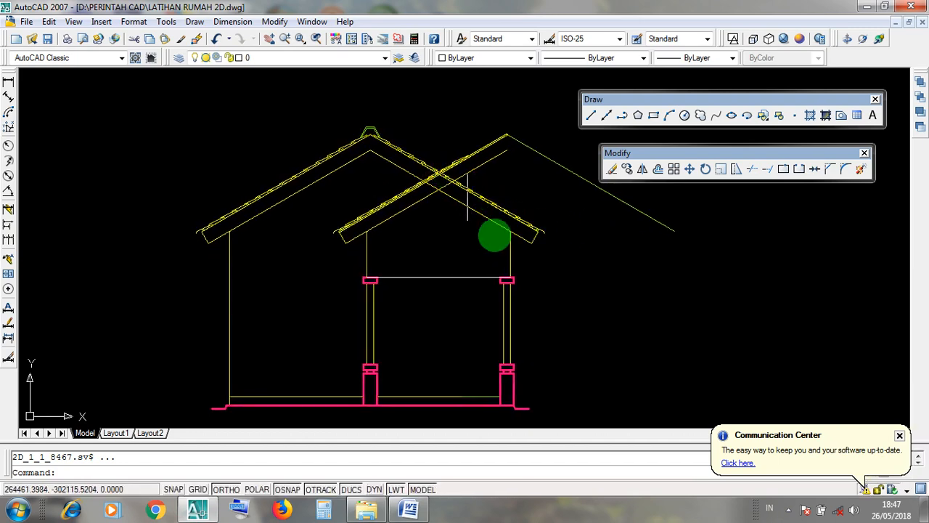
{"action": "scroll", "coordinate": [464, 166], "scroll_direction": "up", "scroll_amount": 3}
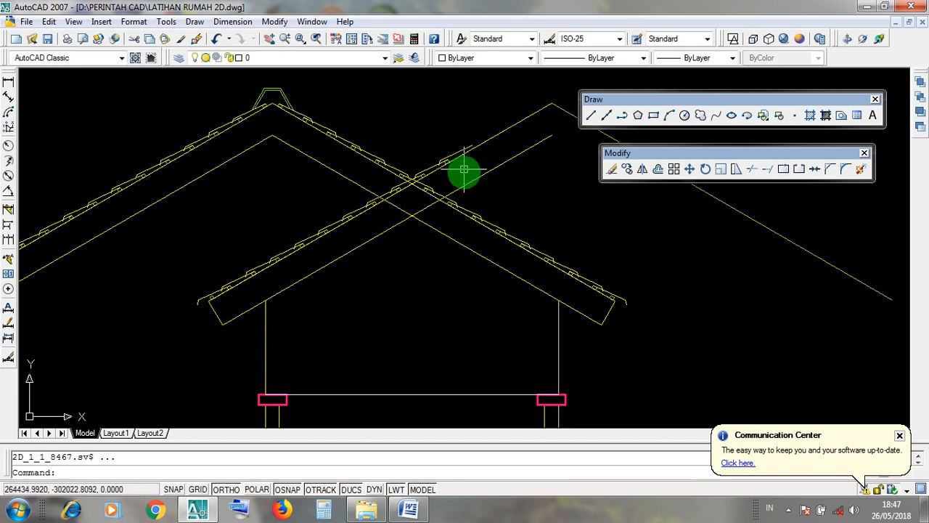
{"action": "scroll", "coordinate": [513, 234], "scroll_direction": "down", "scroll_amount": 2}
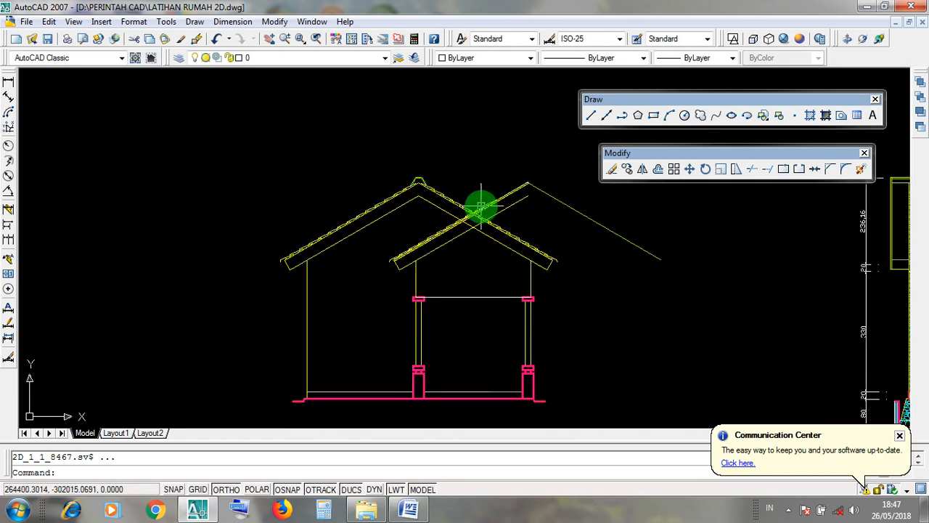
{"action": "scroll", "coordinate": [481, 205], "scroll_direction": "up", "scroll_amount": 1}
{"action": "middle_click_drag", "start_coordinate": [574, 221], "coordinate": [537, 221]}
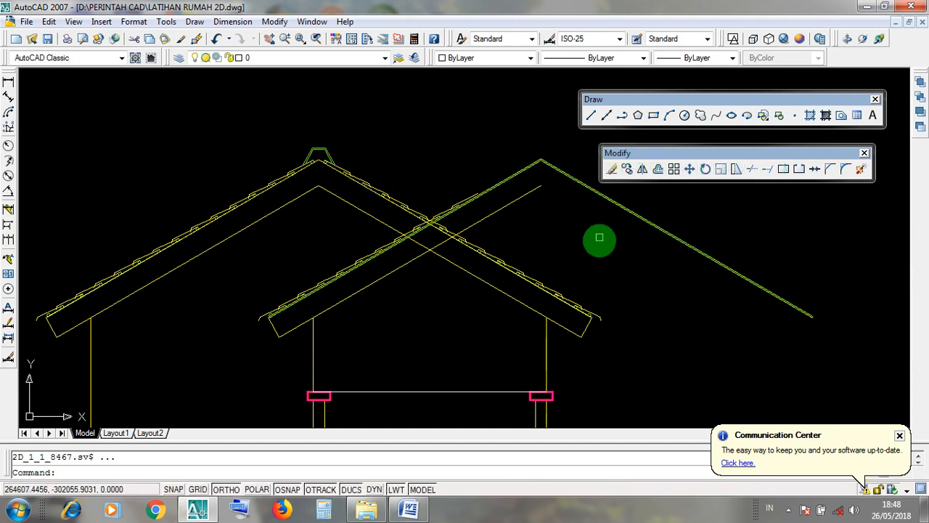
{"action": "scroll", "coordinate": [597, 236], "scroll_direction": "down", "scroll_amount": 10}
{"action": "scroll", "coordinate": [344, 241], "scroll_direction": "up", "scroll_amount": 4}
{"action": "scroll", "coordinate": [378, 243], "scroll_direction": "up", "scroll_amount": 5}
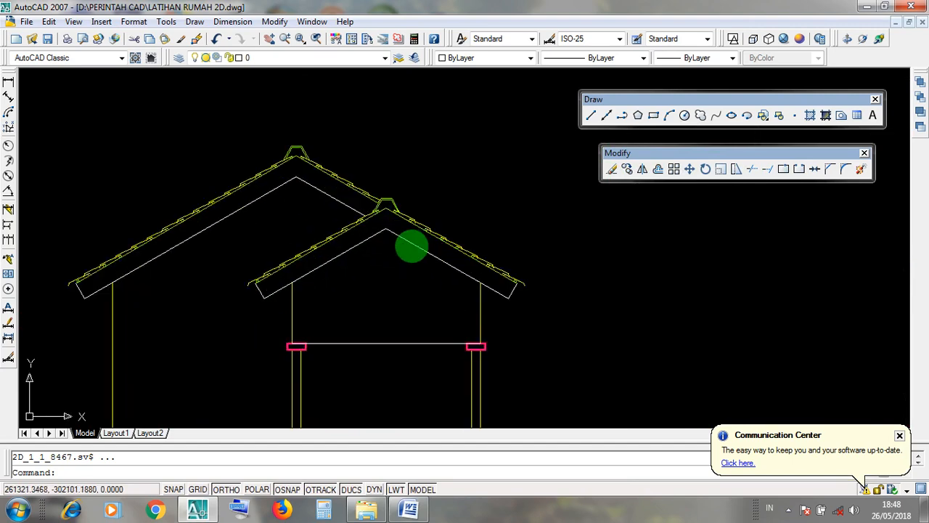
{"action": "scroll", "coordinate": [383, 210], "scroll_direction": "up", "scroll_amount": 3}
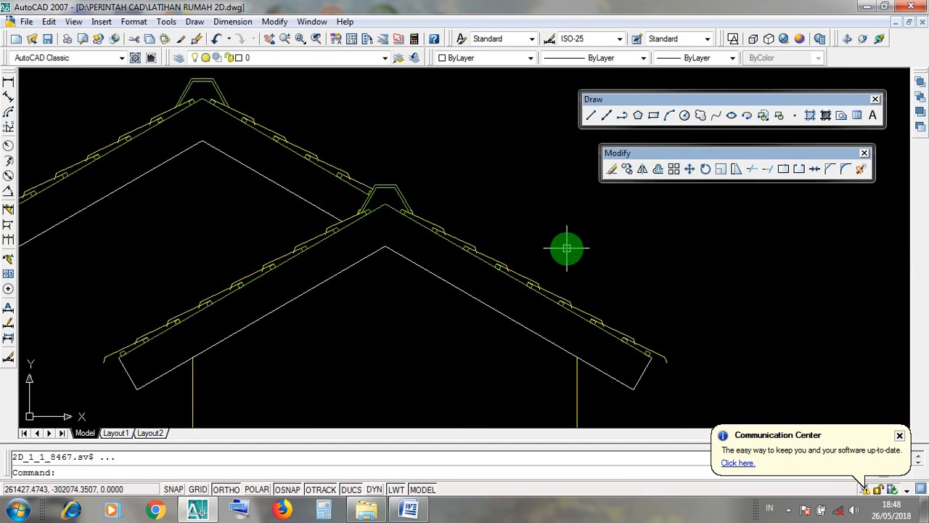
{"action": "scroll", "coordinate": [567, 249], "scroll_direction": "down", "scroll_amount": 12}
{"action": "middle_click_drag", "start_coordinate": [734, 254], "coordinate": [486, 254]}
{"action": "scroll", "coordinate": [531, 245], "scroll_direction": "up", "scroll_amount": 9}
{"action": "middle_click_drag", "start_coordinate": [561, 255], "coordinate": [471, 251]}
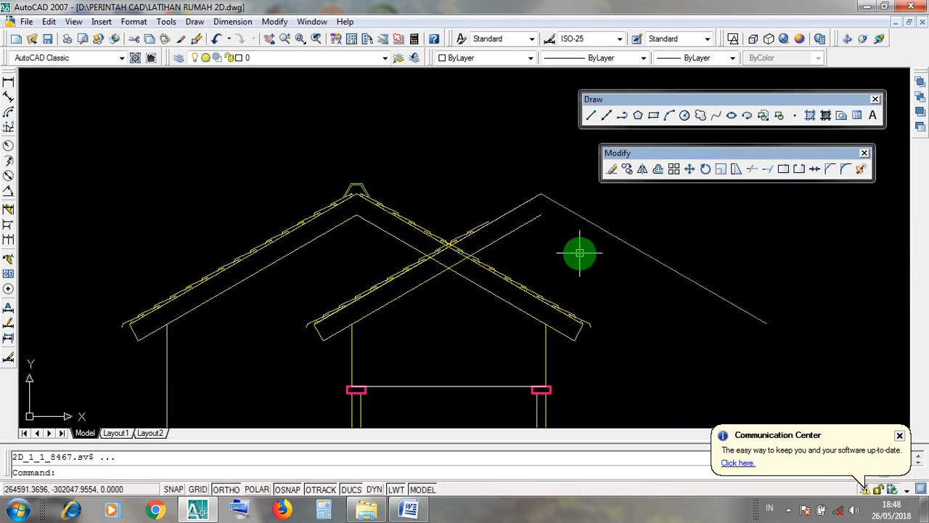
Step: Switch to Word and read method 3 in the TRIM notes, which trims without a reference line
{"action": "left_click", "coordinate": [866, 7]}
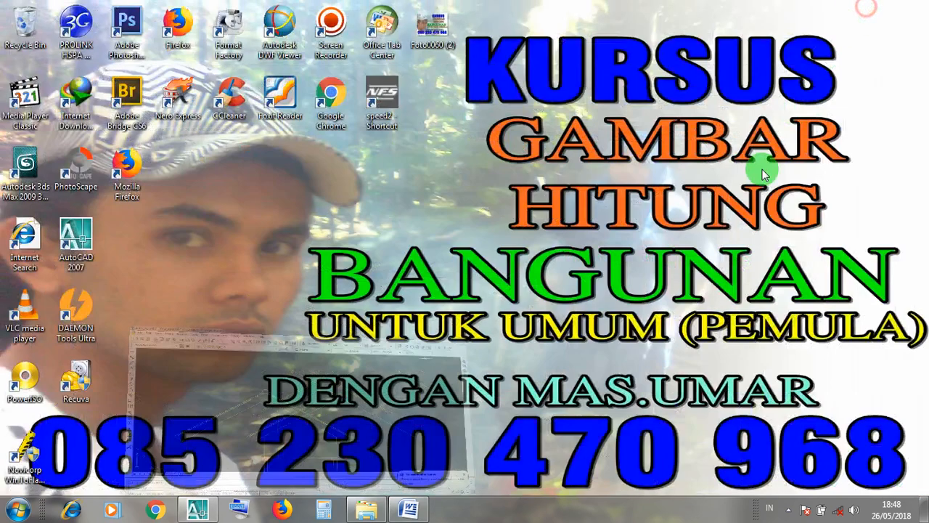
{"action": "left_click", "coordinate": [421, 506]}
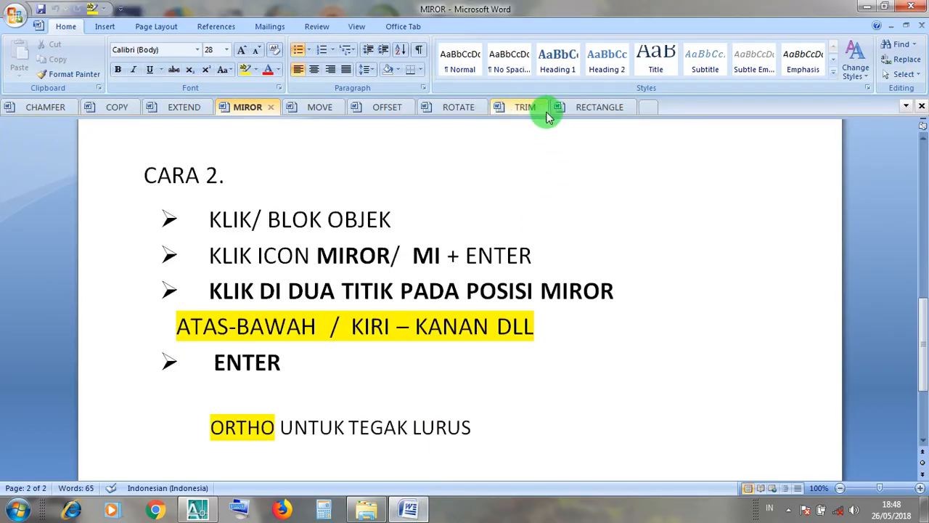
{"action": "left_click", "coordinate": [520, 107]}
{"action": "scroll", "coordinate": [439, 280], "scroll_direction": "down", "scroll_amount": 5}
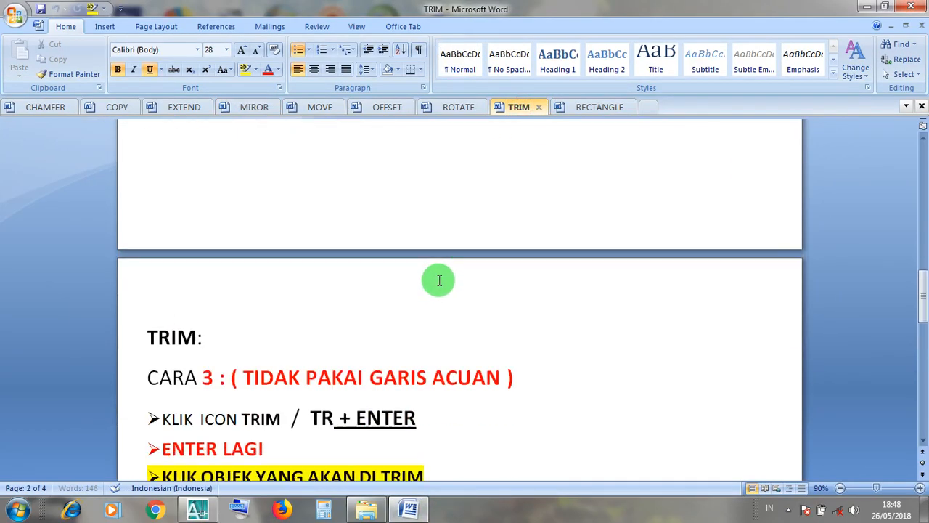
{"action": "scroll", "coordinate": [439, 280], "scroll_direction": "down", "scroll_amount": 5}
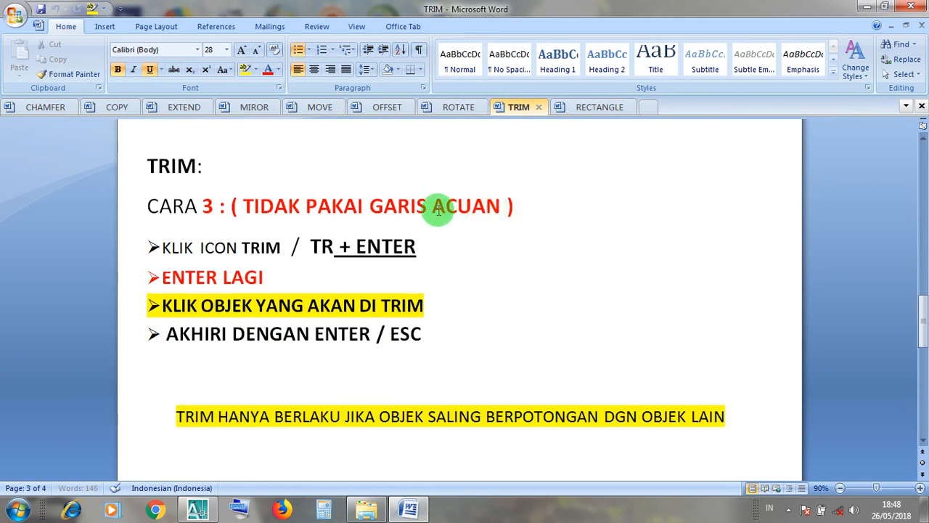
{"action": "left_click_drag", "start_coordinate": [285, 245], "coordinate": [172, 245]}
{"action": "left_click", "coordinate": [227, 248]}
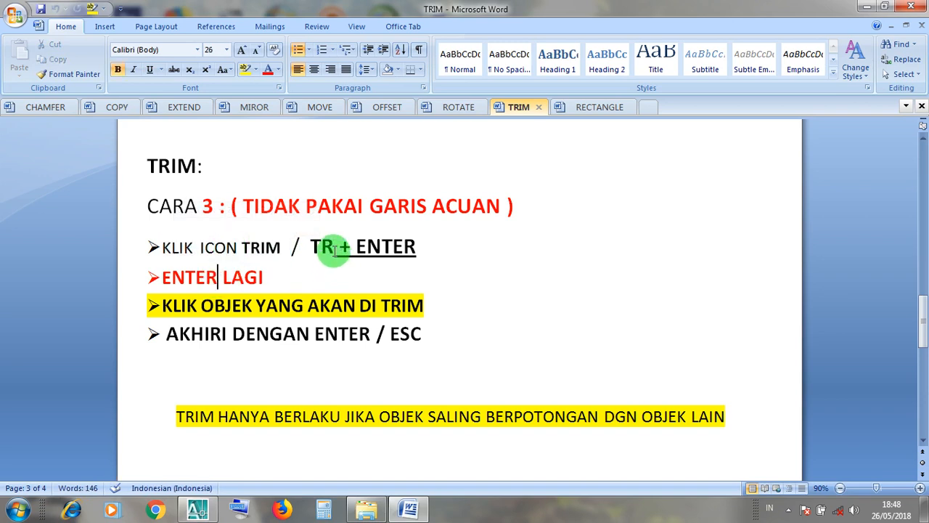
{"action": "left_click_drag", "start_coordinate": [331, 247], "coordinate": [314, 250]}
{"action": "left_click", "coordinate": [366, 247]}
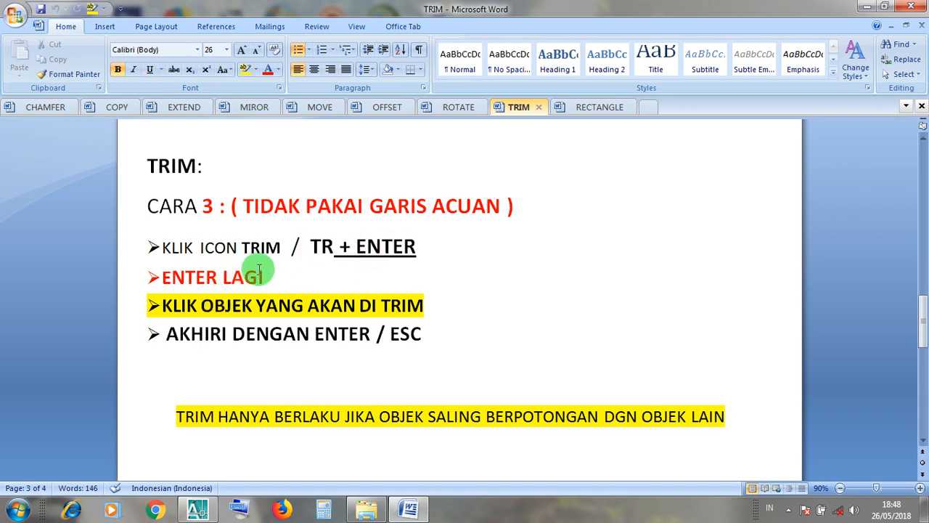
{"action": "left_click_drag", "start_coordinate": [291, 247], "coordinate": [143, 255]}
{"action": "left_click", "coordinate": [204, 272]}
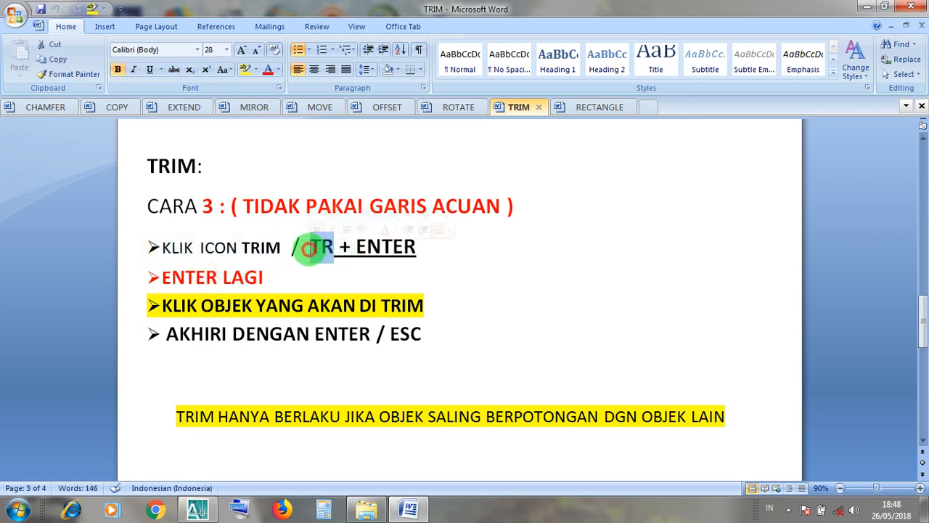
{"action": "left_click_drag", "start_coordinate": [307, 248], "coordinate": [336, 249]}
{"action": "left_click", "coordinate": [244, 278]}
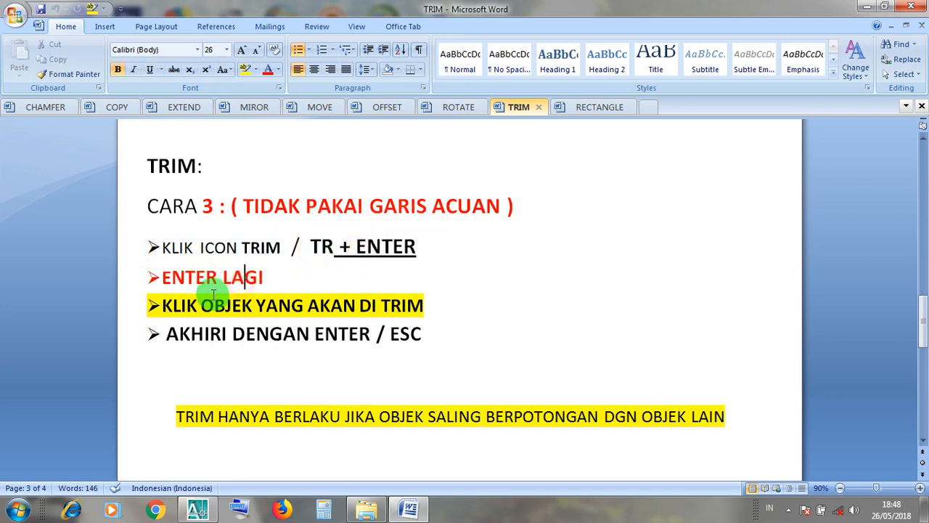
{"action": "left_click", "coordinate": [424, 305]}
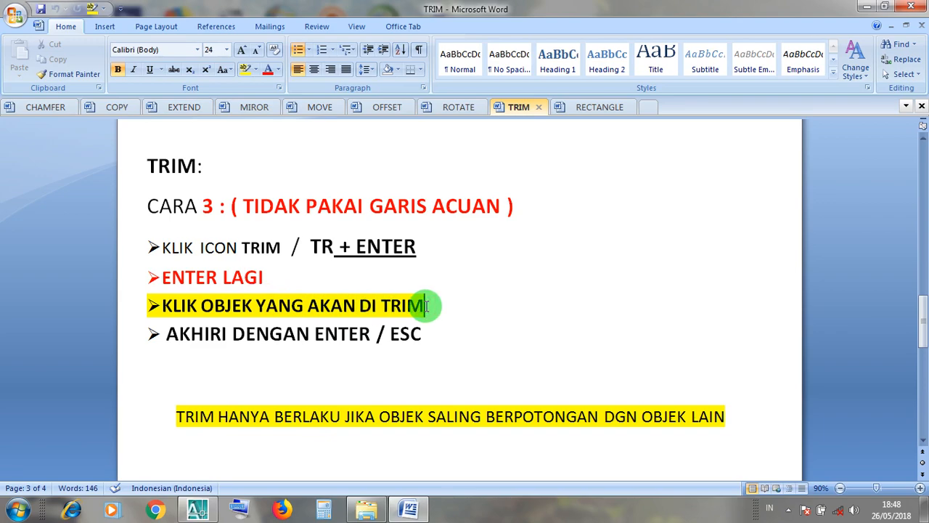
Step: Switch back to AutoCAD and trim the crossing segments of the two lower roof lines into a peak, using all objects as cutting edges
{"action": "left_click", "coordinate": [867, 5]}
{"action": "left_click", "coordinate": [197, 509]}
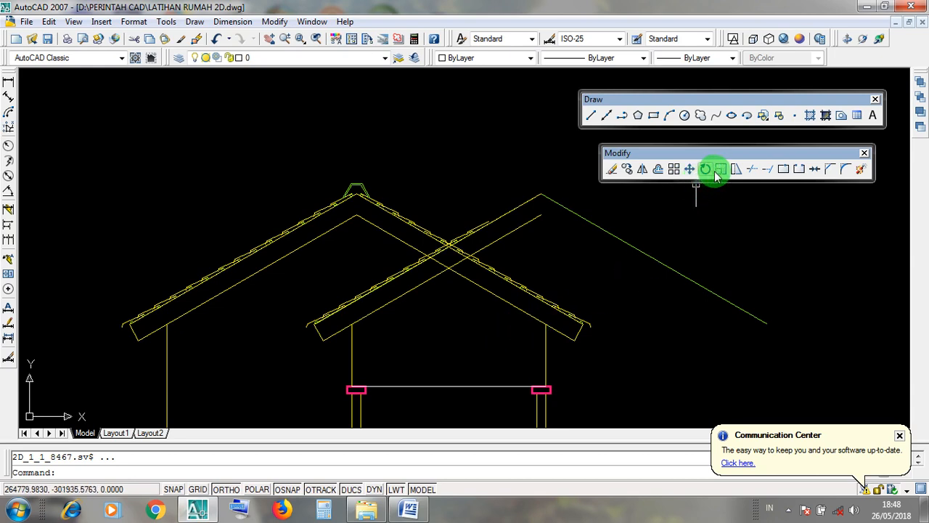
{"action": "left_click", "coordinate": [753, 170]}
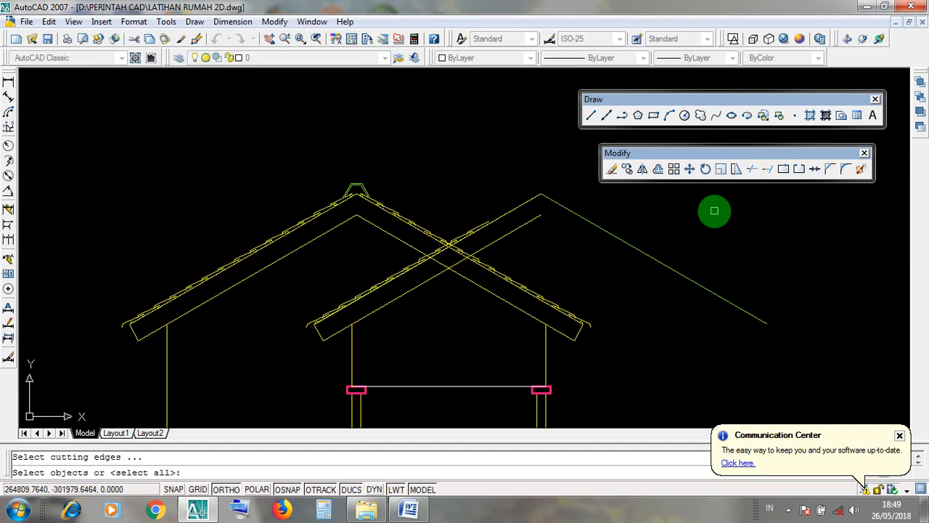
{"action": "key", "text": "Return"}
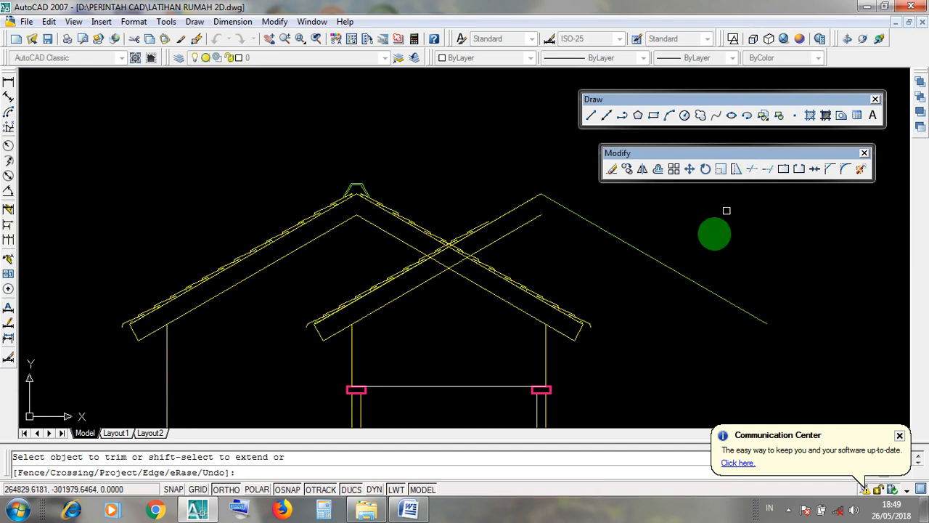
{"action": "scroll", "coordinate": [438, 247], "scroll_direction": "up", "scroll_amount": 3}
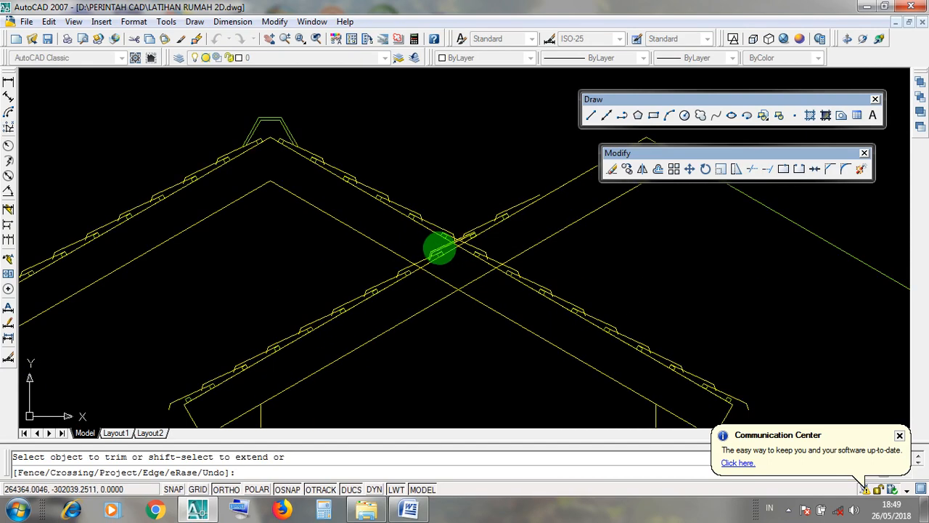
{"action": "scroll", "coordinate": [438, 246], "scroll_direction": "up", "scroll_amount": 2}
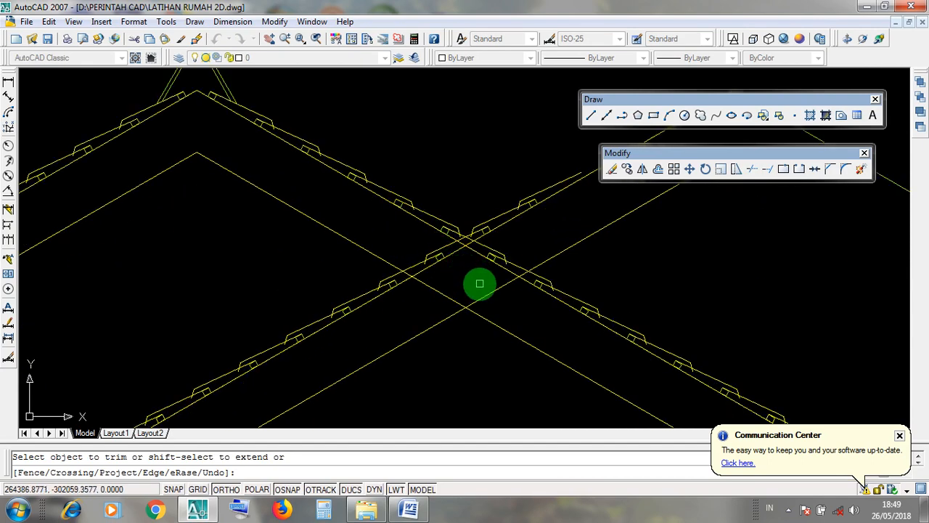
{"action": "scroll", "coordinate": [479, 284], "scroll_direction": "up", "scroll_amount": 2}
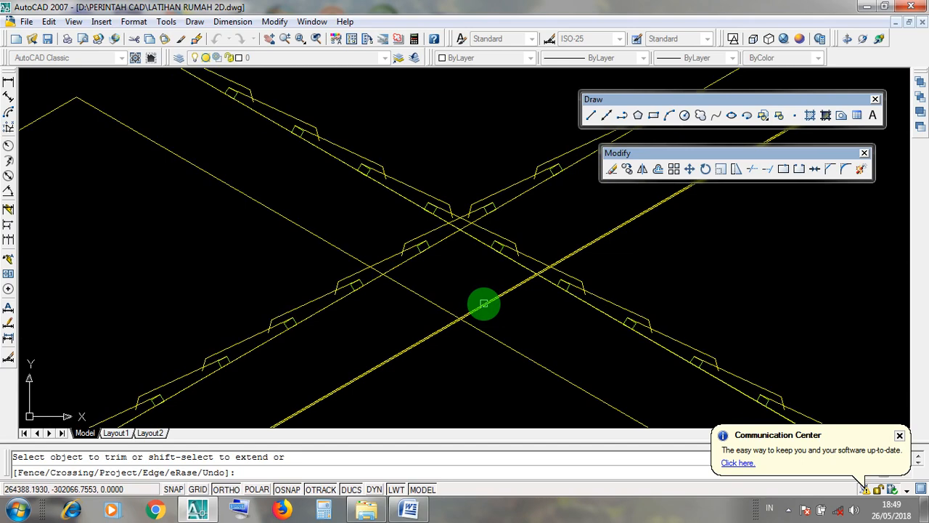
{"action": "scroll", "coordinate": [484, 303], "scroll_direction": "down", "scroll_amount": 4}
{"action": "scroll", "coordinate": [484, 303], "scroll_direction": "up", "scroll_amount": 2}
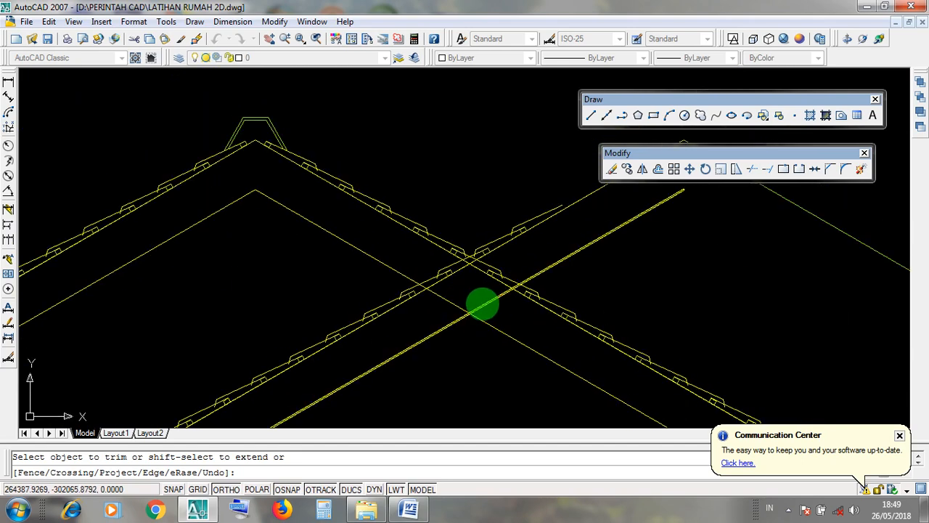
{"action": "left_click", "coordinate": [482, 304]}
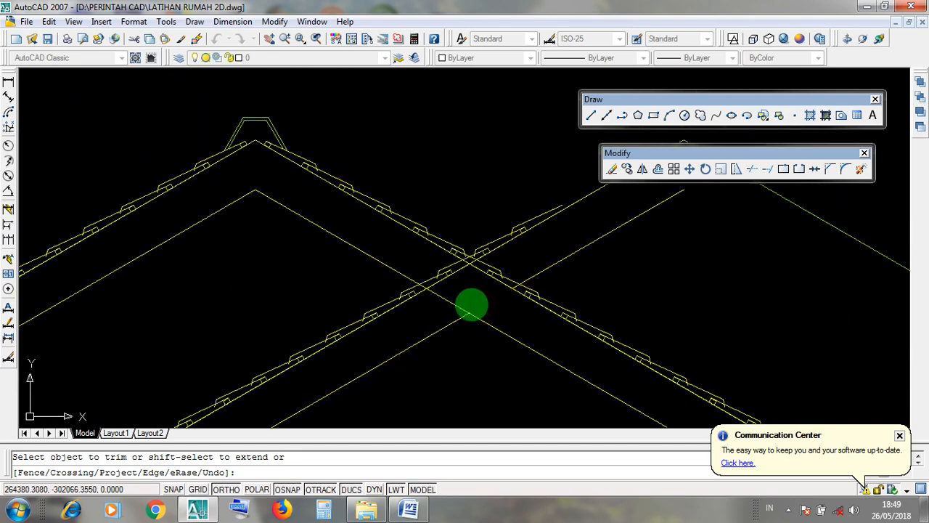
{"action": "left_click", "coordinate": [454, 303]}
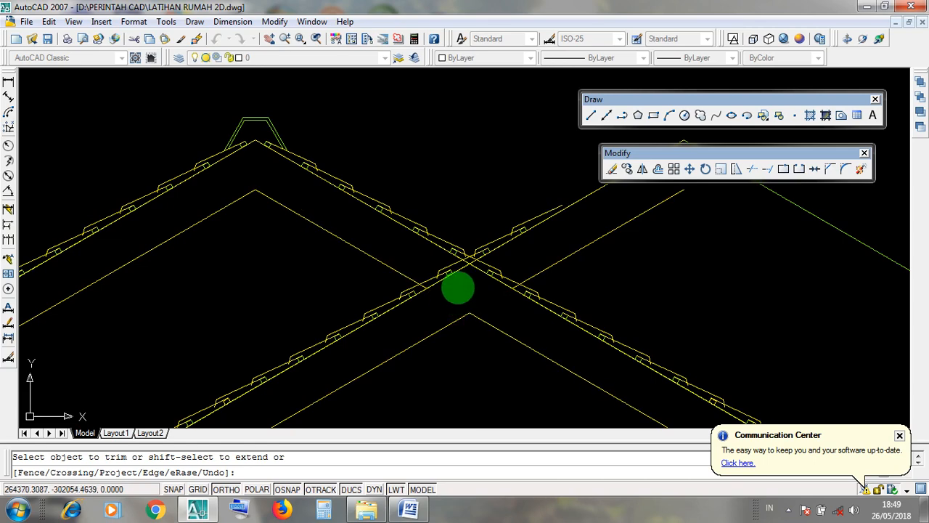
Step: Trim the crossing segments of the two rafter top lines directly beneath the roof tiles so they meet at the front gable's peak
{"action": "scroll", "coordinate": [458, 287], "scroll_direction": "down", "scroll_amount": 2}
{"action": "scroll", "coordinate": [457, 288], "scroll_direction": "up", "scroll_amount": 4}
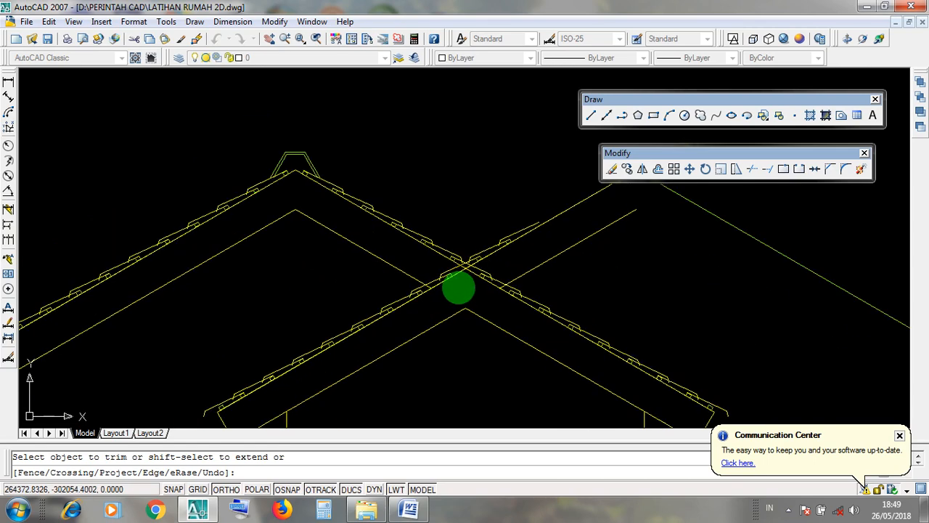
{"action": "scroll", "coordinate": [473, 229], "scroll_direction": "up", "scroll_amount": 2}
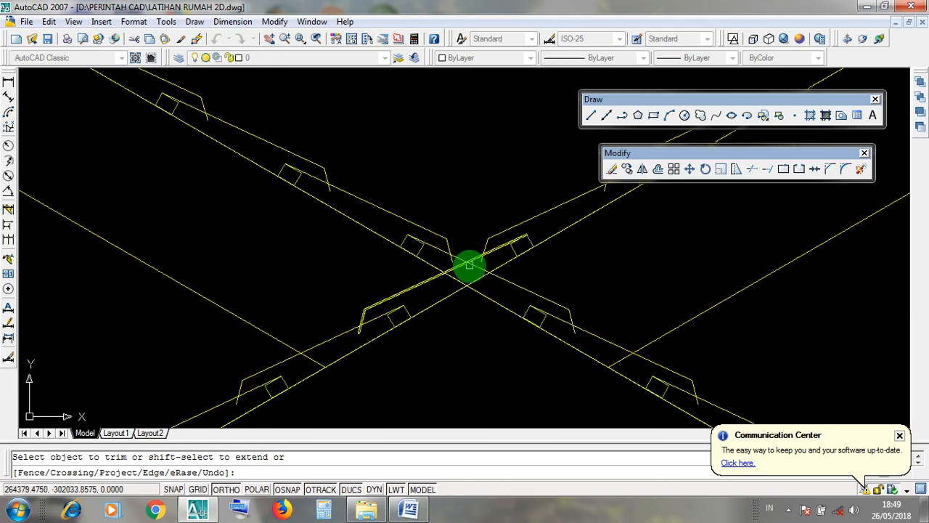
{"action": "scroll", "coordinate": [470, 275], "scroll_direction": "up", "scroll_amount": 2}
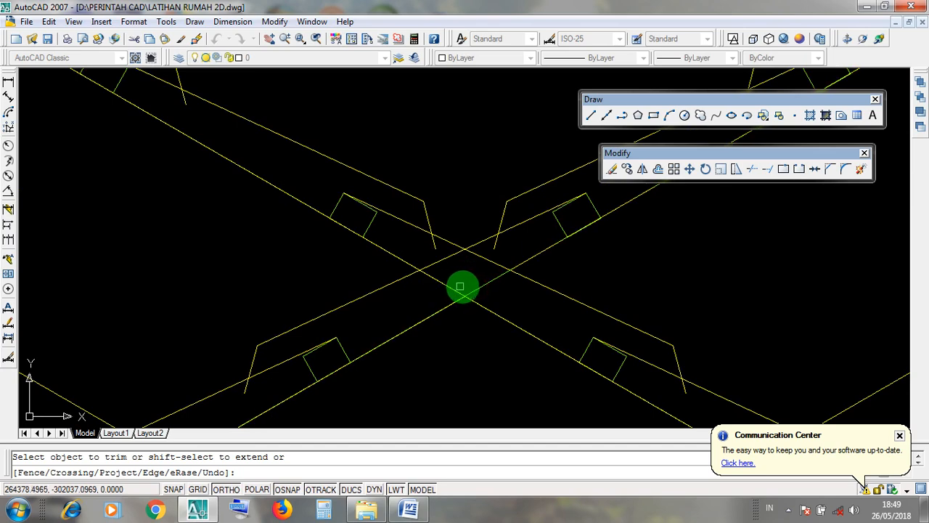
{"action": "left_click", "coordinate": [476, 289]}
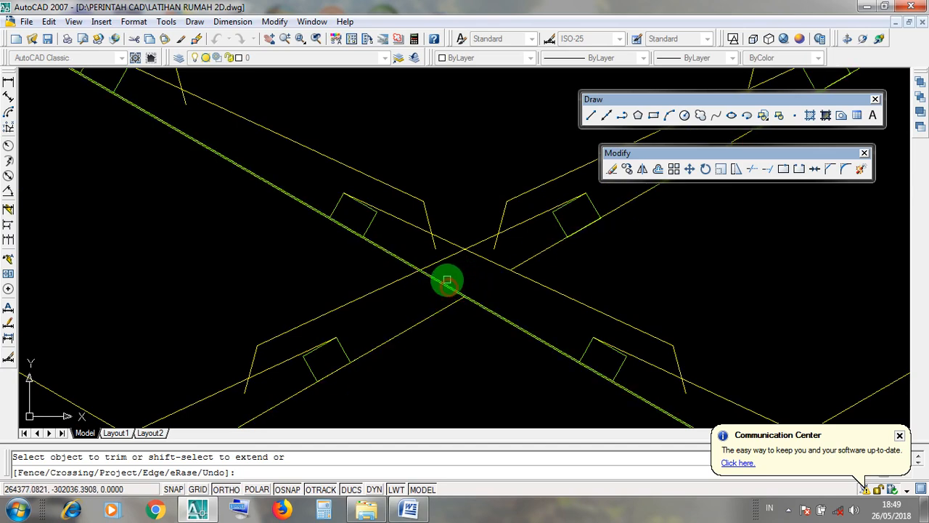
{"action": "left_click", "coordinate": [444, 284]}
{"action": "scroll", "coordinate": [467, 279], "scroll_direction": "down", "scroll_amount": 2}
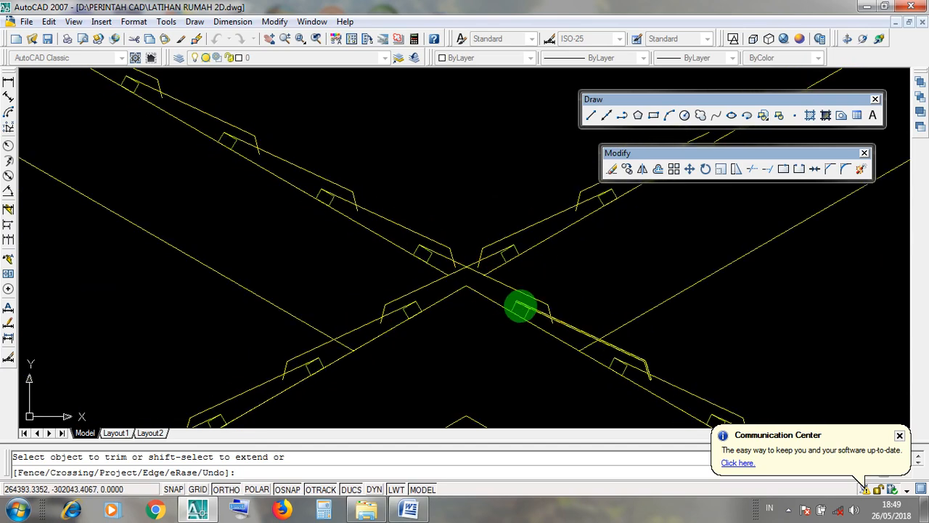
Step: Trim the end of the main roof's lower slope line where it overlaps the front gable's rafter, and finish trimming
{"action": "scroll", "coordinate": [521, 306], "scroll_direction": "down", "scroll_amount": 2}
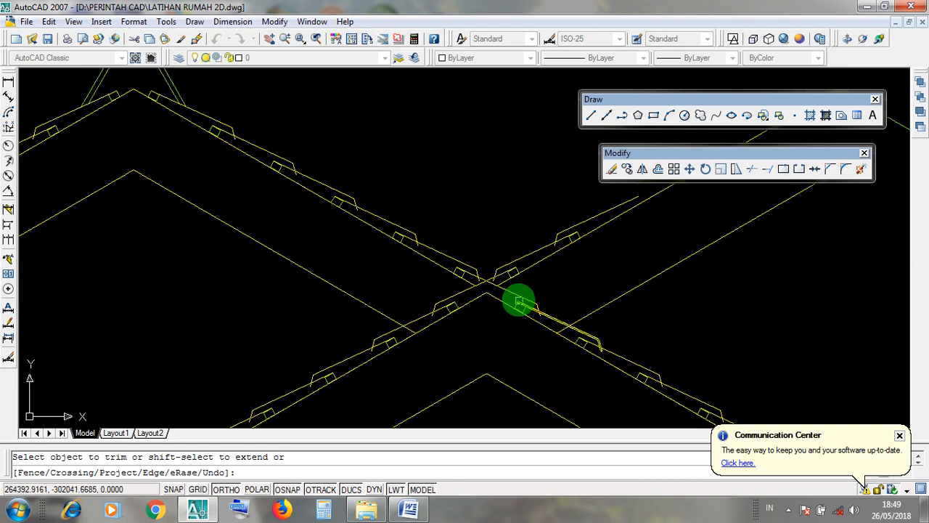
{"action": "scroll", "coordinate": [521, 302], "scroll_direction": "up", "scroll_amount": 4}
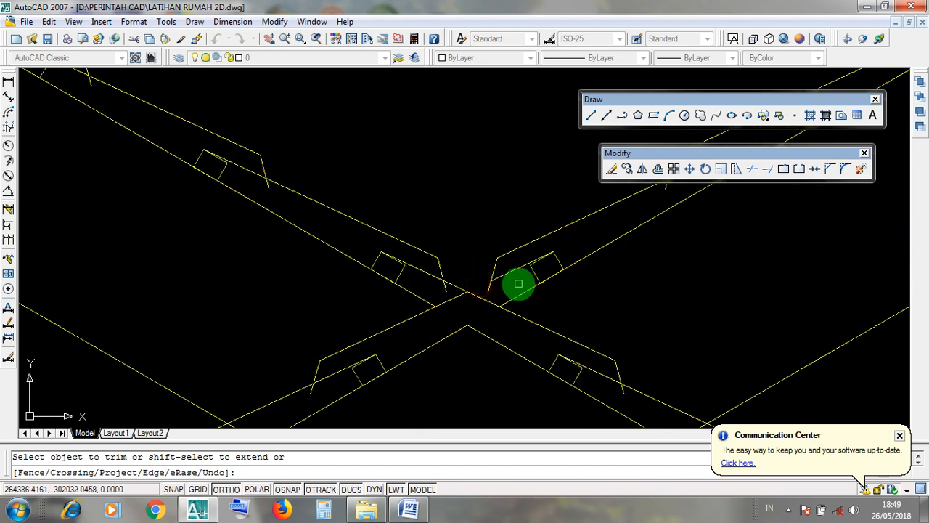
{"action": "scroll", "coordinate": [515, 280], "scroll_direction": "down", "scroll_amount": 2}
{"action": "left_click", "coordinate": [516, 283]}
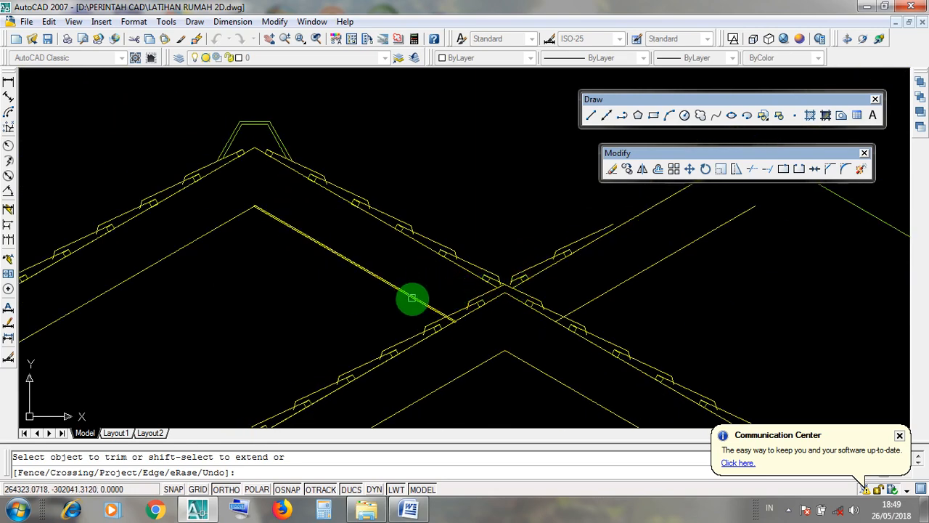
{"action": "scroll", "coordinate": [450, 320], "scroll_direction": "up", "scroll_amount": 4}
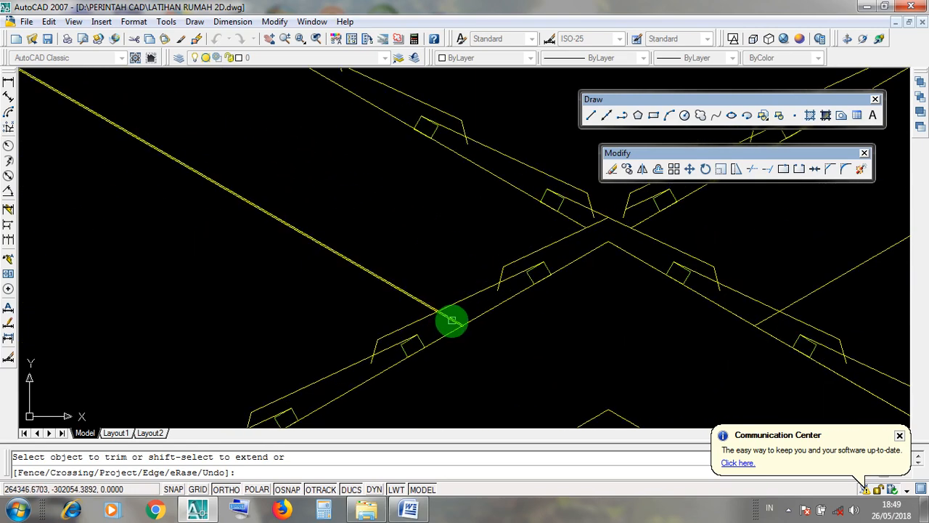
{"action": "left_click", "coordinate": [448, 317]}
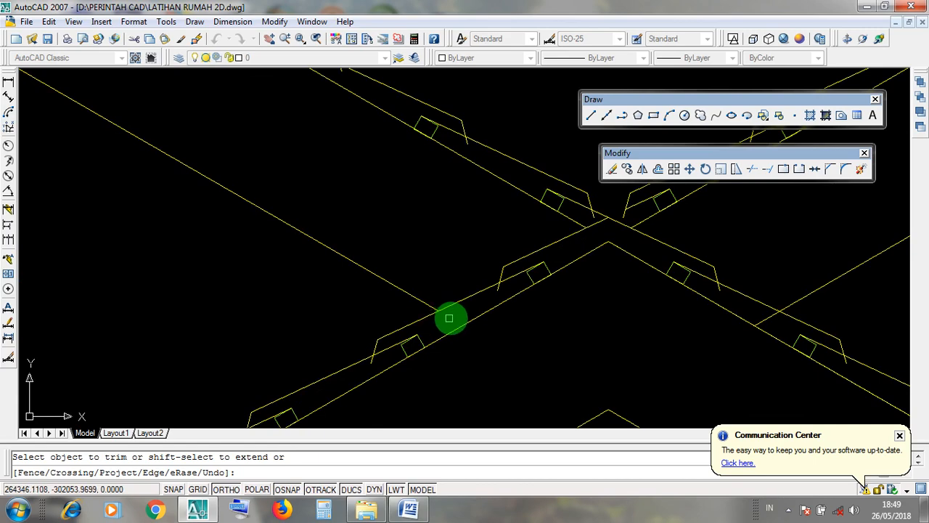
{"action": "scroll", "coordinate": [626, 265], "scroll_direction": "down", "scroll_amount": 4}
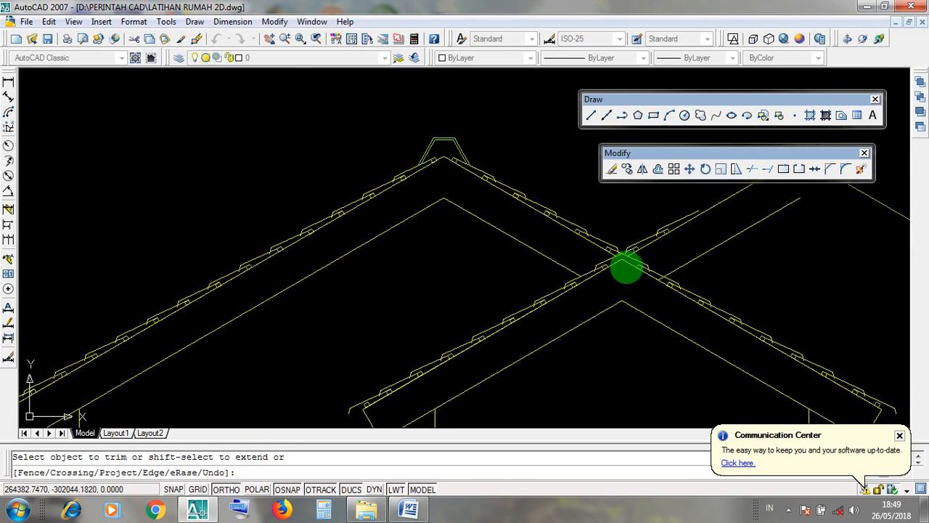
{"action": "scroll", "coordinate": [626, 265], "scroll_direction": "down", "scroll_amount": 2}
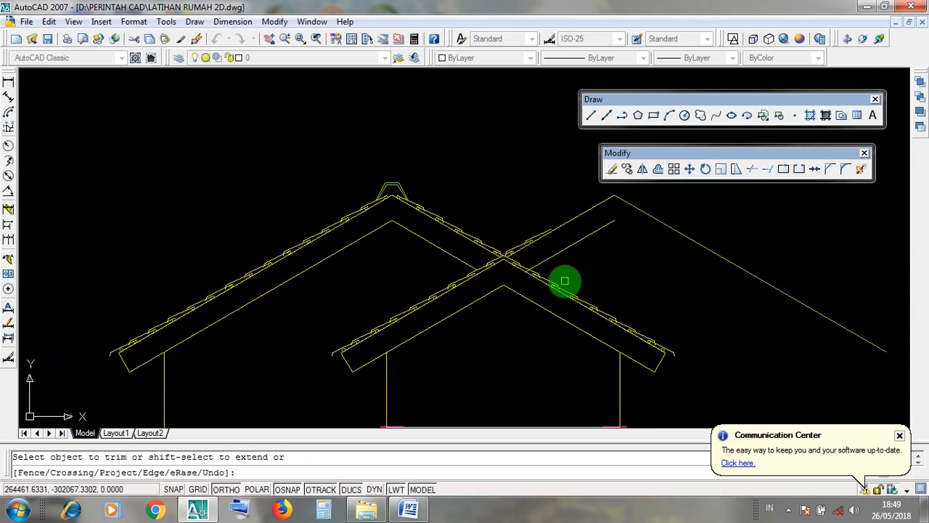
{"action": "middle_click_drag", "start_coordinate": [585, 278], "coordinate": [543, 253]}
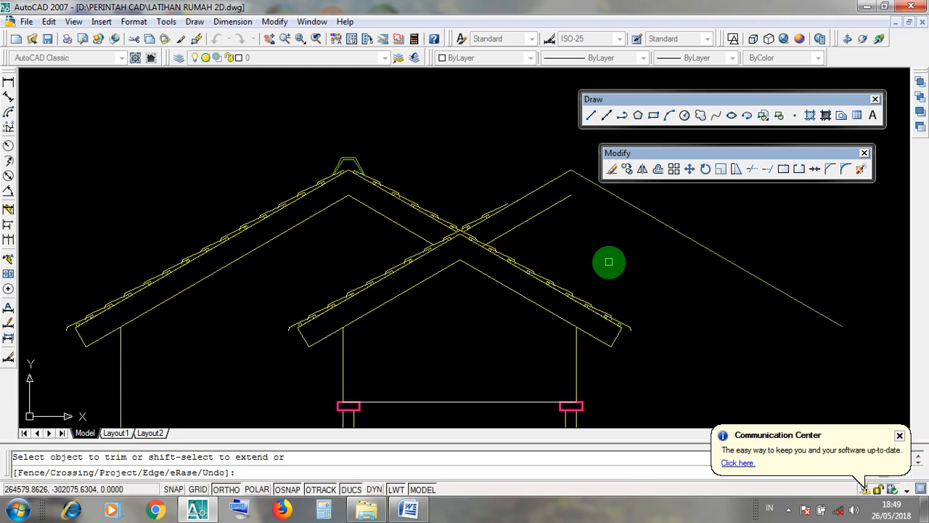
{"action": "key", "text": "Return"}
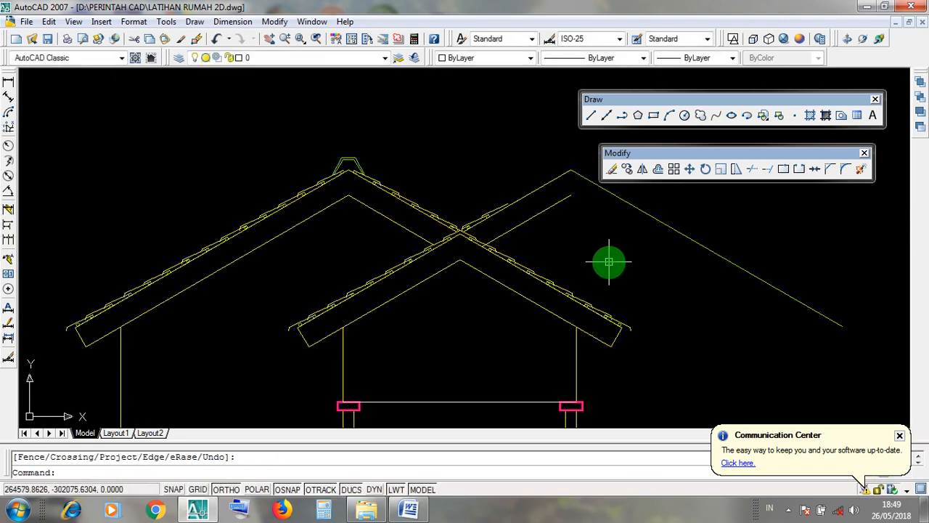
Step: Delete the leftover lower roof line and the two leftover upper slope lines beyond the front gable's peak
{"action": "scroll", "coordinate": [576, 205], "scroll_direction": "up", "scroll_amount": 3}
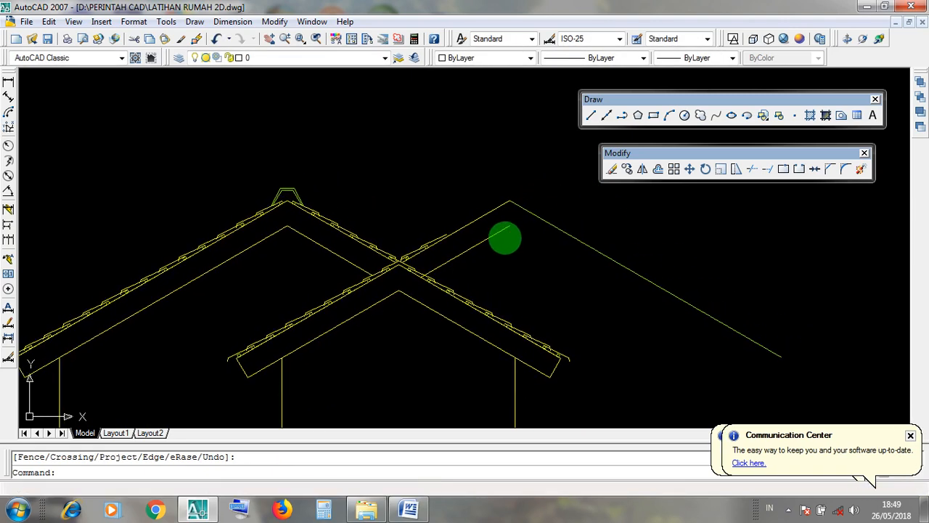
{"action": "left_click", "coordinate": [468, 233]}
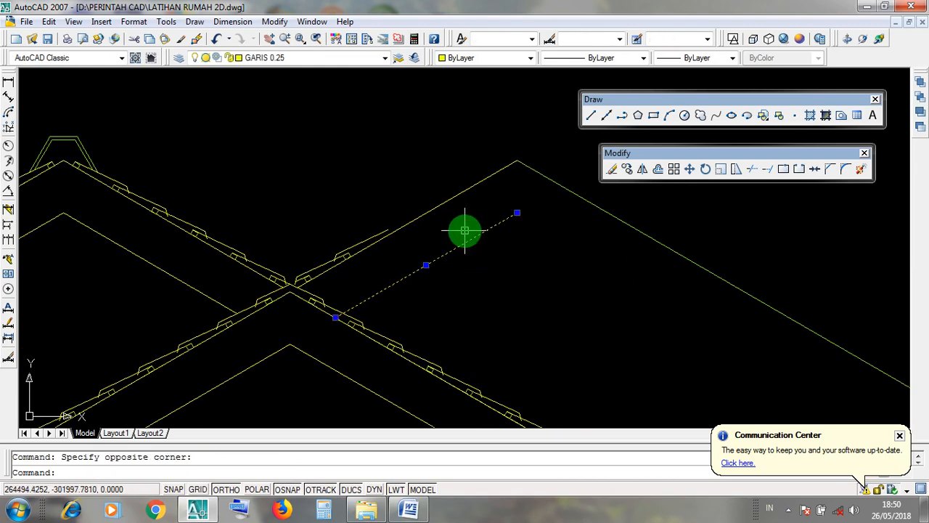
{"action": "key", "text": "Delete"}
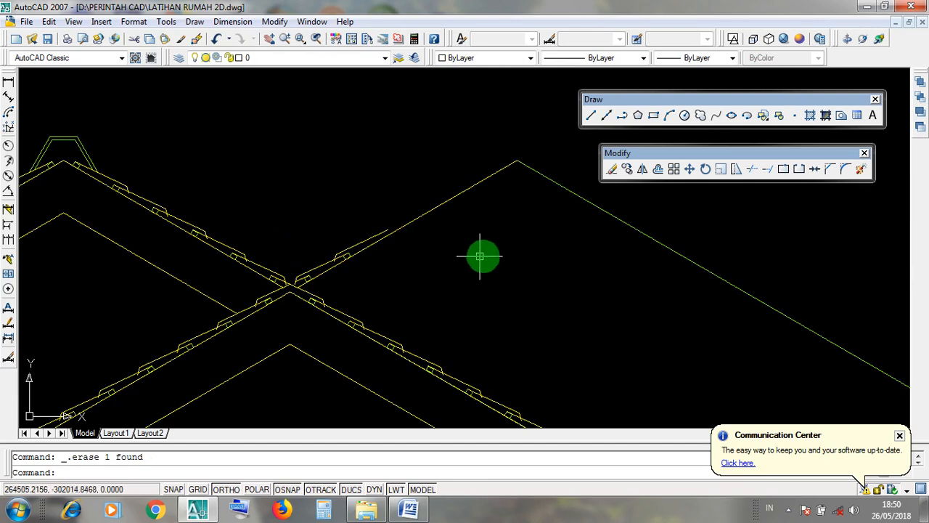
{"action": "left_click", "coordinate": [492, 251]}
{"action": "left_click", "coordinate": [454, 160]}
{"action": "scroll", "coordinate": [459, 224], "scroll_direction": "down", "scroll_amount": 6}
{"action": "left_click", "coordinate": [477, 193]}
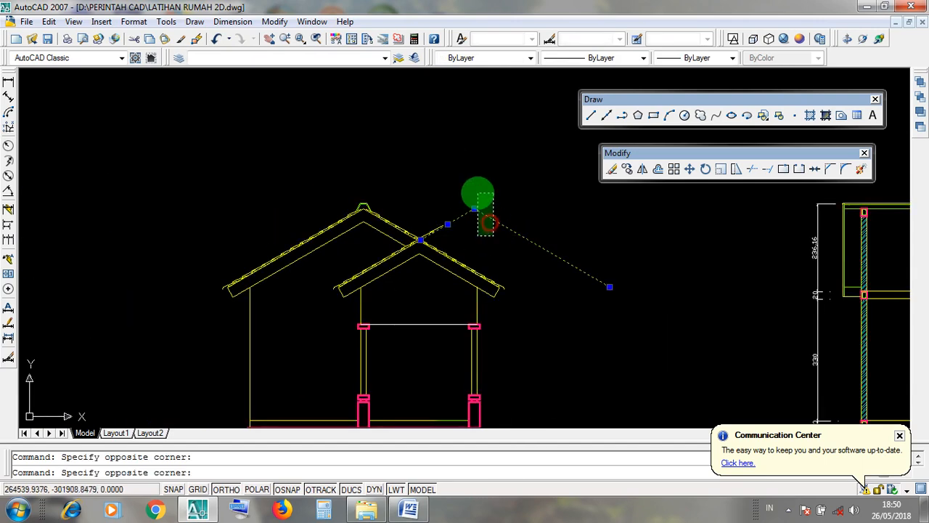
{"action": "key", "text": "Delete"}
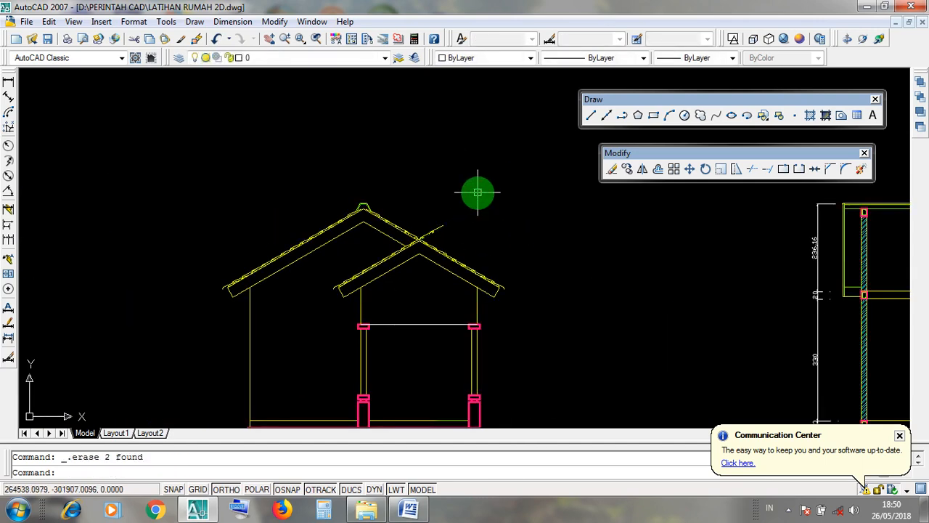
Step: Delete the leftover roof tiles and battens extending past the front gable's peak
{"action": "scroll", "coordinate": [413, 233], "scroll_direction": "up", "scroll_amount": 5}
{"action": "scroll", "coordinate": [469, 246], "scroll_direction": "up", "scroll_amount": 2}
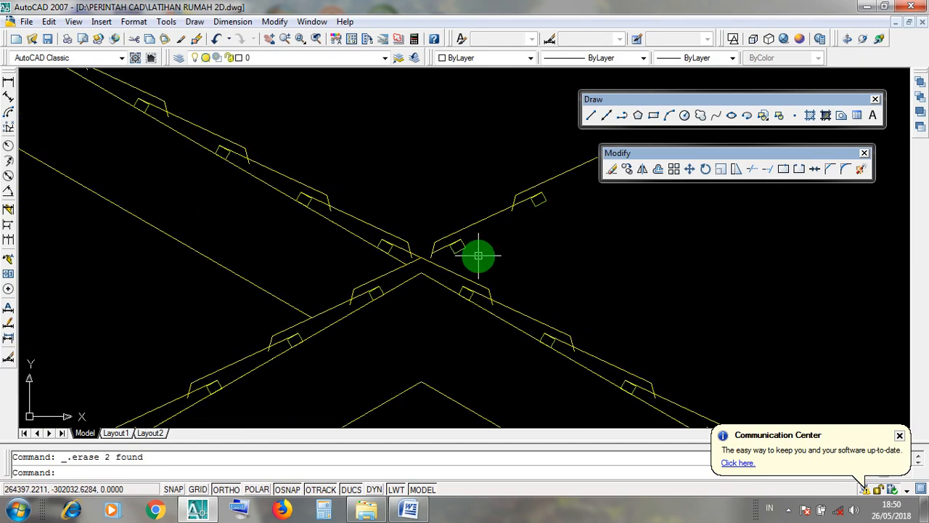
{"action": "left_click", "coordinate": [477, 256]}
{"action": "left_click", "coordinate": [452, 214]}
{"action": "left_click", "coordinate": [547, 219]}
{"action": "left_click", "coordinate": [508, 170]}
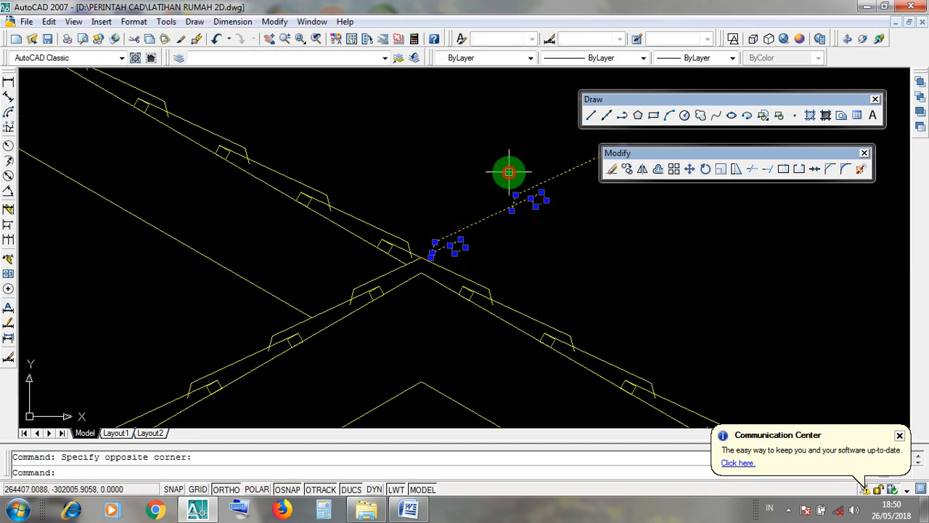
{"action": "middle_click_drag", "start_coordinate": [551, 214], "coordinate": [483, 264]}
{"action": "key", "text": "Delete"}
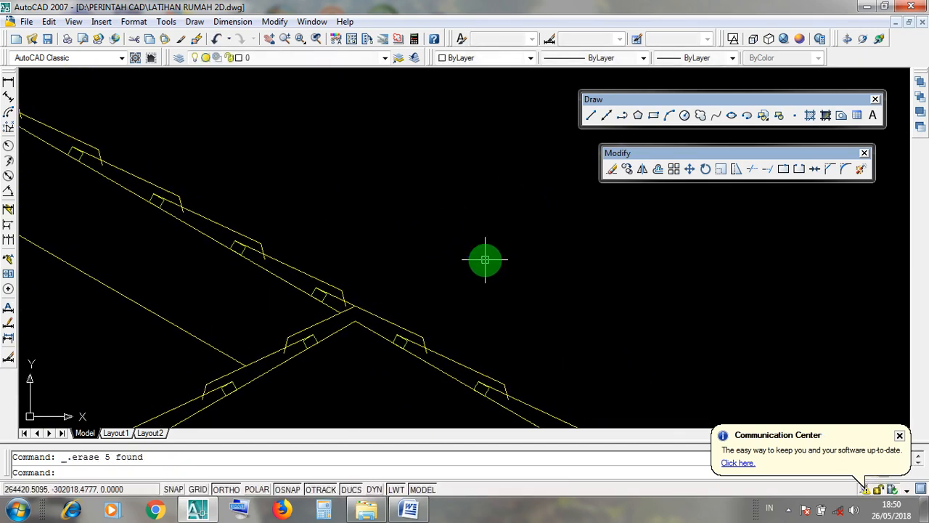
Step: Inspect the front gable's roof lines and peak in the elevation for remaining overlaps
{"action": "scroll", "coordinate": [410, 211], "scroll_direction": "down", "scroll_amount": 3}
{"action": "scroll", "coordinate": [458, 230], "scroll_direction": "down", "scroll_amount": 2}
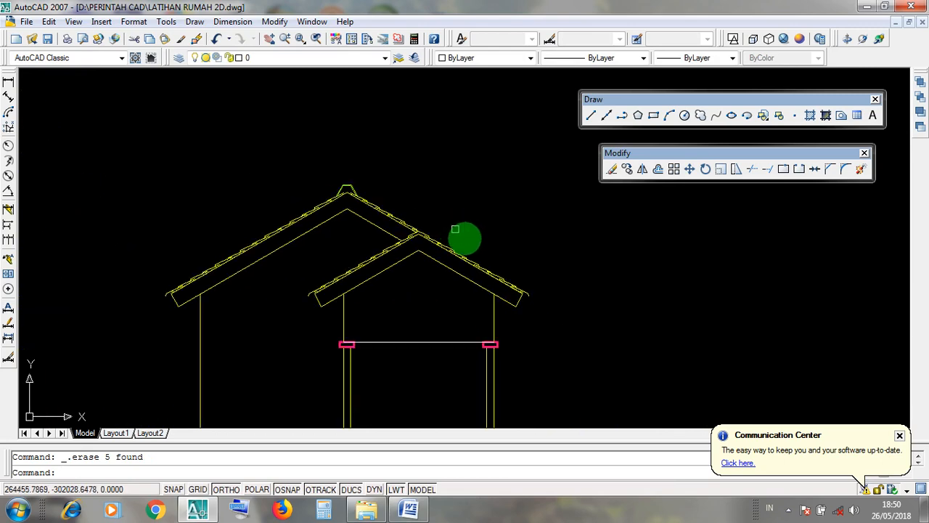
{"action": "middle_click_drag", "start_coordinate": [541, 299], "coordinate": [536, 215]}
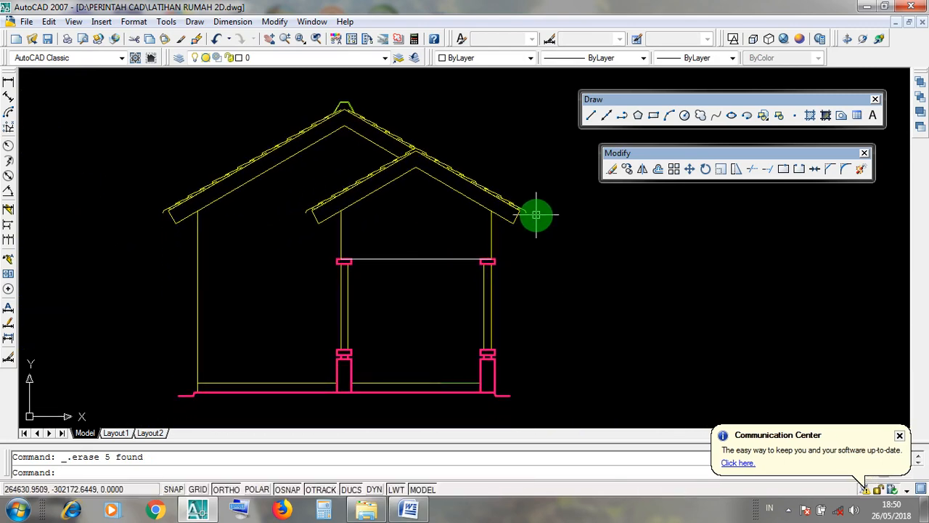
{"action": "scroll", "coordinate": [411, 155], "scroll_direction": "up", "scroll_amount": 4}
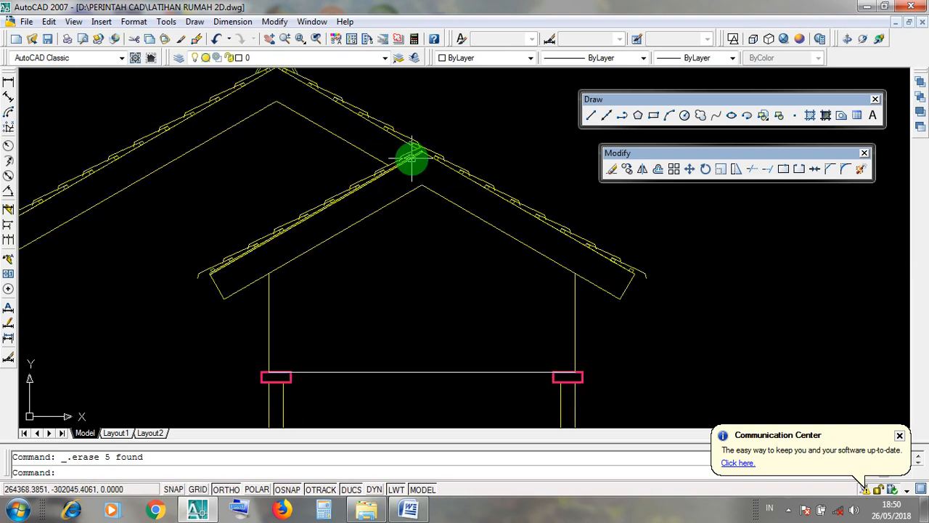
{"action": "left_click", "coordinate": [460, 196]}
{"action": "left_click", "coordinate": [432, 176]}
{"action": "left_click", "coordinate": [397, 205]}
{"action": "left_click", "coordinate": [398, 175]}
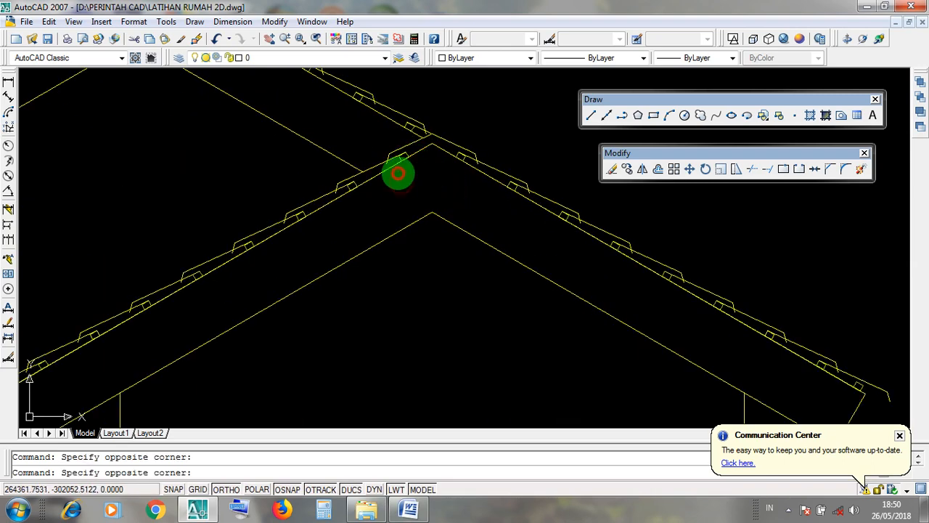
{"action": "middle_click_drag", "start_coordinate": [419, 187], "coordinate": [389, 251]}
{"action": "scroll", "coordinate": [315, 254], "scroll_direction": "up", "scroll_amount": 2}
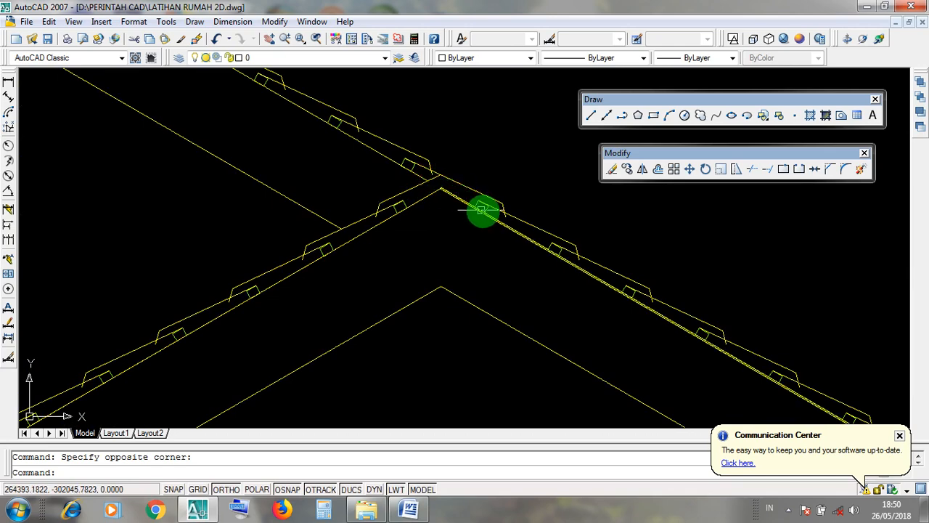
{"action": "scroll", "coordinate": [476, 297], "scroll_direction": "down", "scroll_amount": 5}
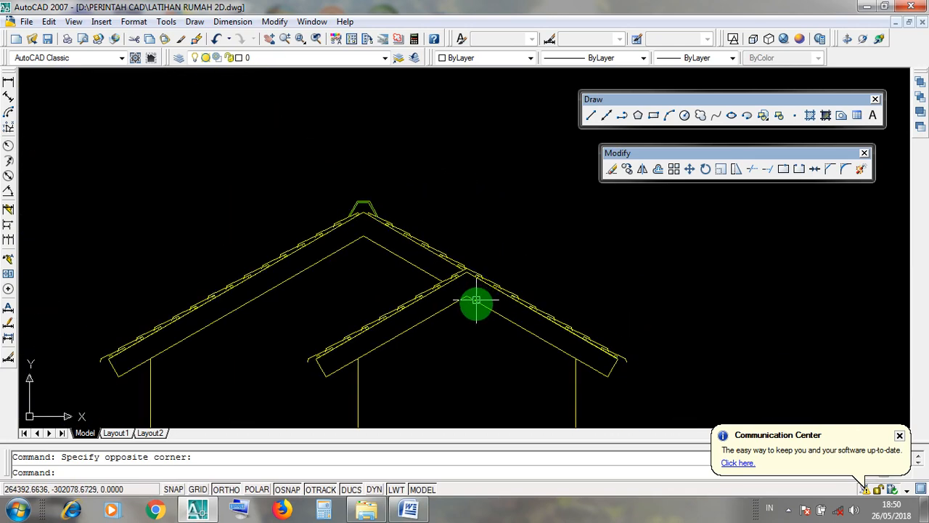
{"action": "middle_click_drag", "start_coordinate": [476, 300], "coordinate": [494, 307]}
Step: Compare the ridge cap on the finished example's front gable with the main roof's ridge cap in the working elevation
{"action": "scroll", "coordinate": [498, 294], "scroll_direction": "down", "scroll_amount": 6}
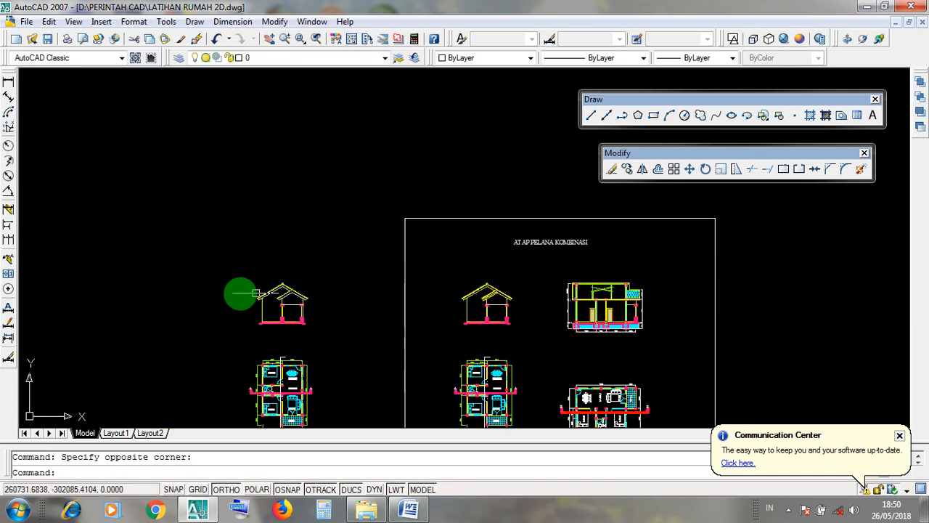
{"action": "scroll", "coordinate": [338, 290], "scroll_direction": "up", "scroll_amount": 10}
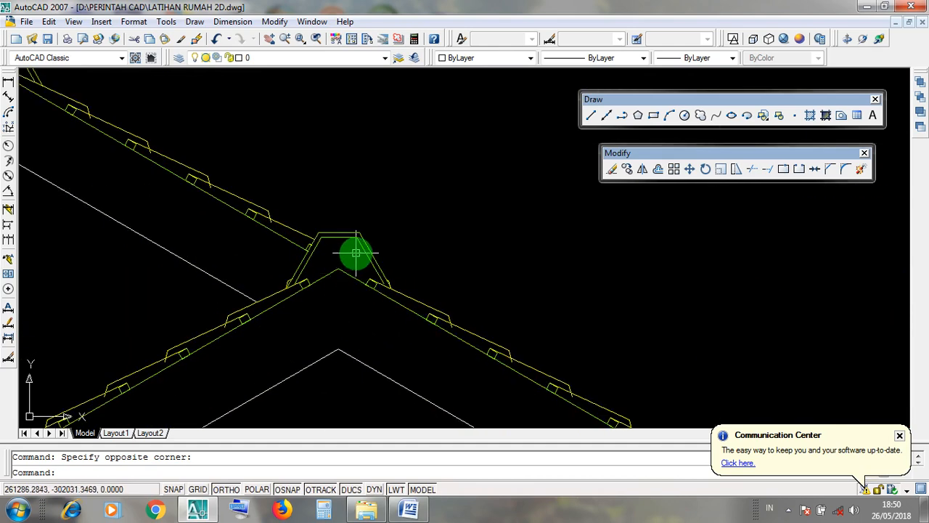
{"action": "left_click", "coordinate": [348, 220]}
{"action": "scroll", "coordinate": [349, 250], "scroll_direction": "down", "scroll_amount": 3}
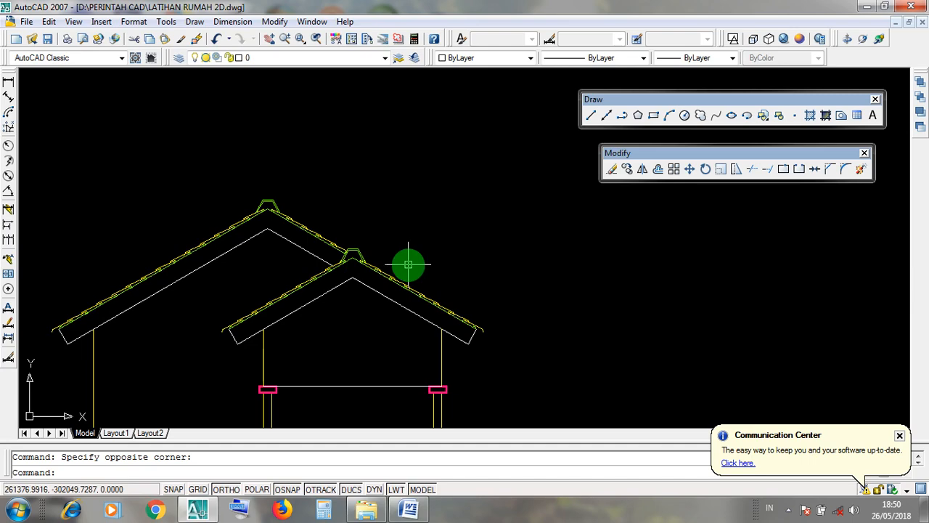
{"action": "scroll", "coordinate": [408, 265], "scroll_direction": "down", "scroll_amount": 4}
{"action": "middle_click_drag", "start_coordinate": [605, 278], "coordinate": [462, 267]}
{"action": "scroll", "coordinate": [563, 231], "scroll_direction": "up", "scroll_amount": 4}
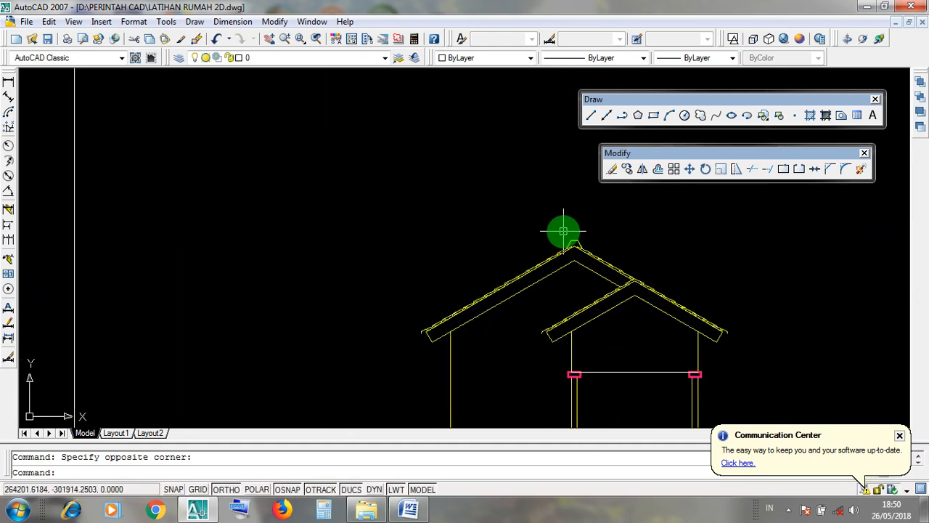
{"action": "scroll", "coordinate": [577, 240], "scroll_direction": "up", "scroll_amount": 4}
{"action": "left_click", "coordinate": [562, 239]}
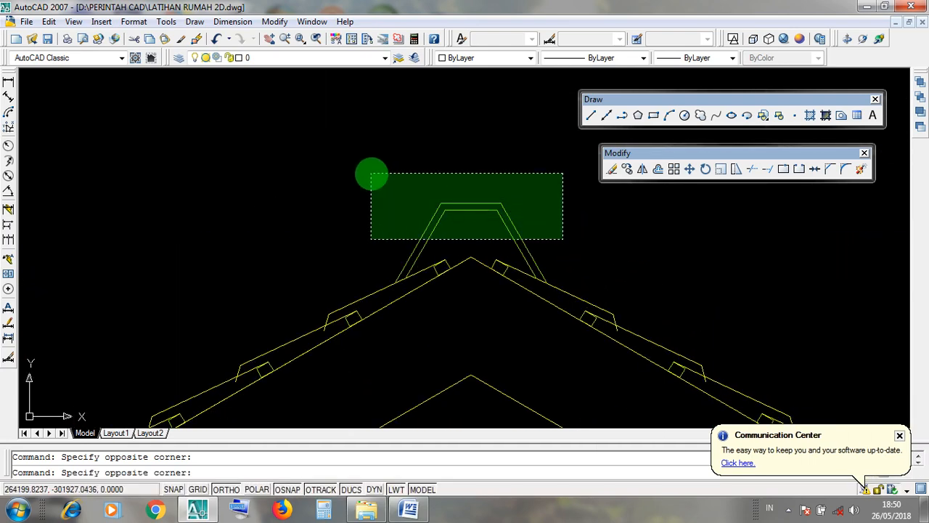
{"action": "left_click", "coordinate": [559, 230]}
{"action": "scroll", "coordinate": [424, 218], "scroll_direction": "down", "scroll_amount": 8}
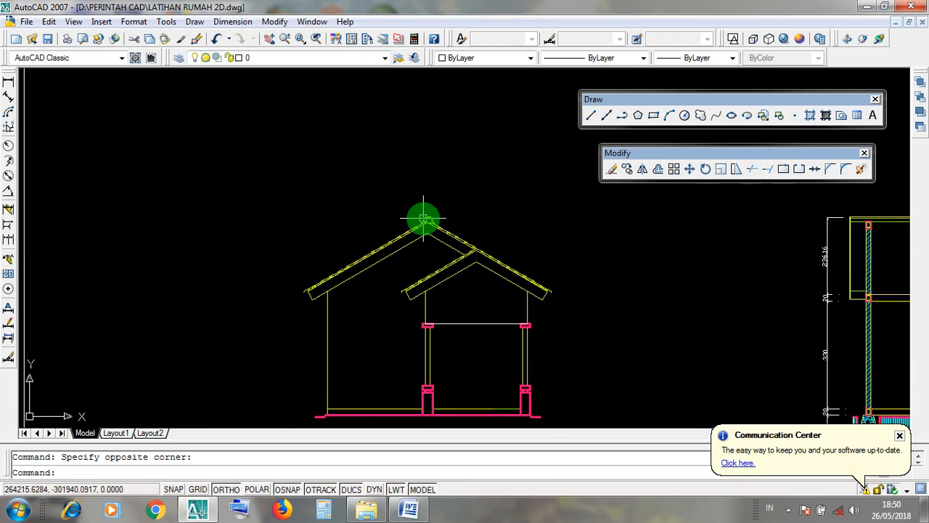
{"action": "scroll", "coordinate": [433, 217], "scroll_direction": "up", "scroll_amount": 7}
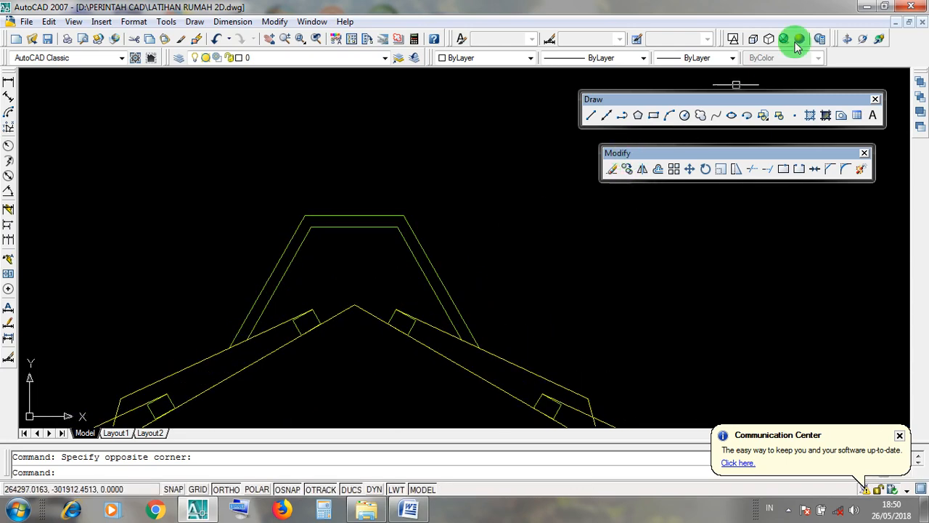
Step: Switch to Word and review the second copying method and its Ortho note in the COPY document
{"action": "left_click", "coordinate": [862, 6]}
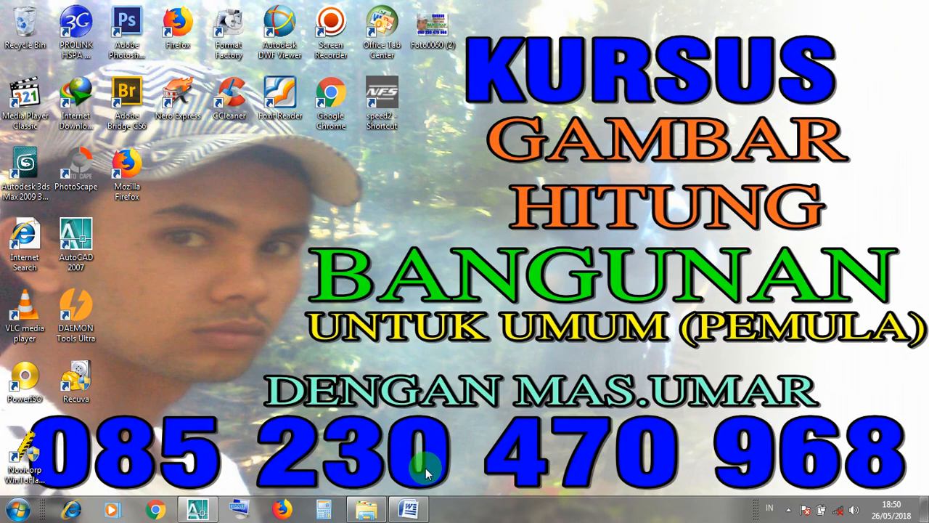
{"action": "left_click", "coordinate": [408, 512]}
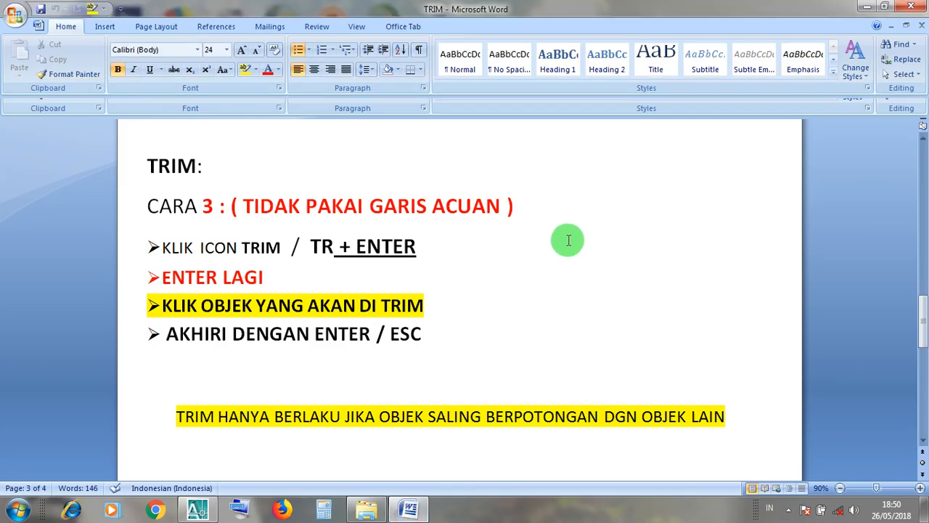
{"action": "left_click", "coordinate": [109, 107]}
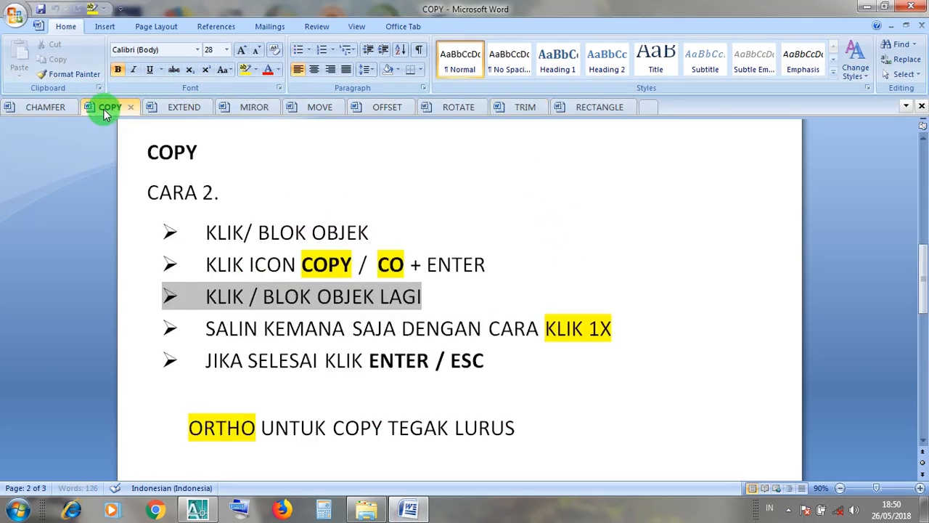
{"action": "left_click_drag", "start_coordinate": [372, 232], "coordinate": [187, 232]}
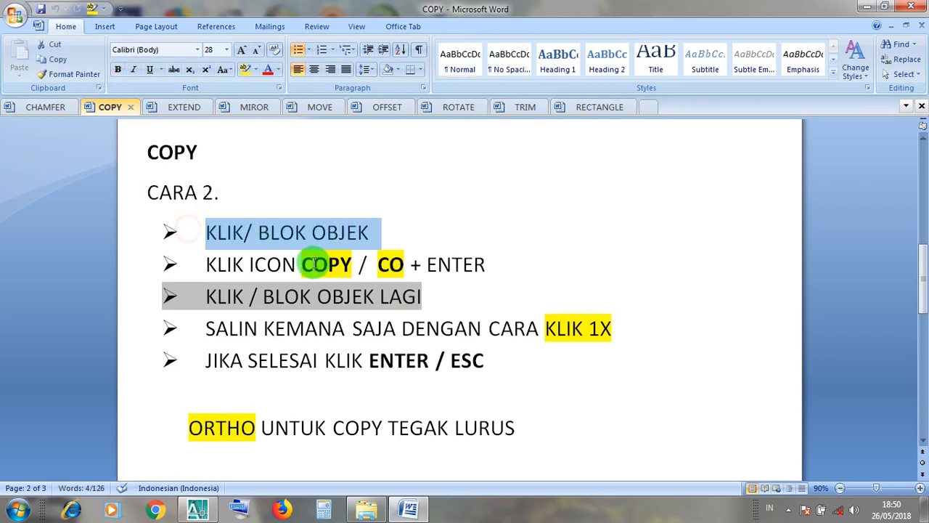
{"action": "left_click", "coordinate": [307, 266]}
{"action": "left_click_drag", "start_coordinate": [364, 266], "coordinate": [211, 264]}
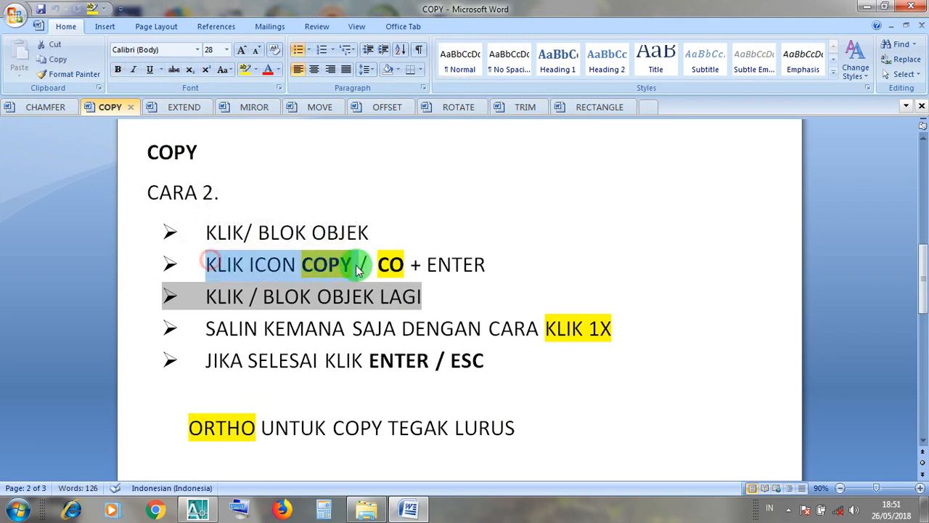
{"action": "left_click", "coordinate": [384, 263]}
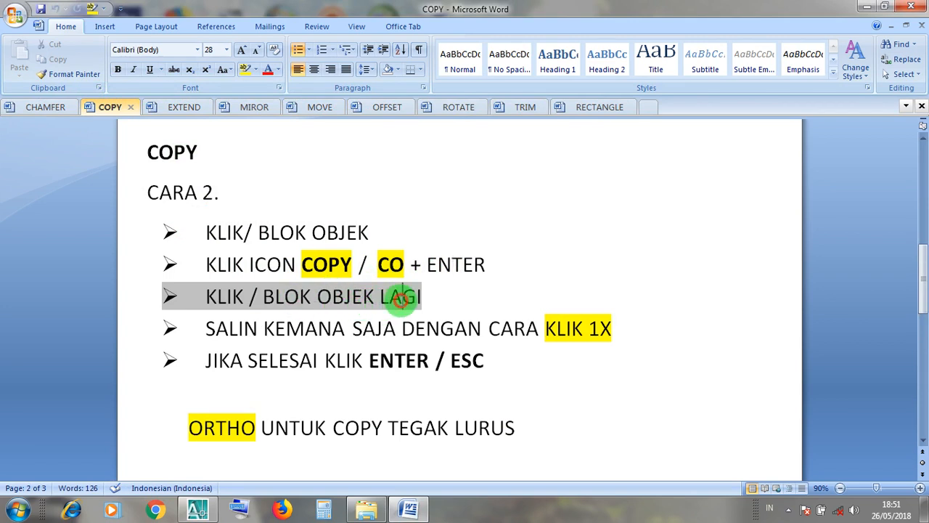
{"action": "left_click", "coordinate": [571, 328]}
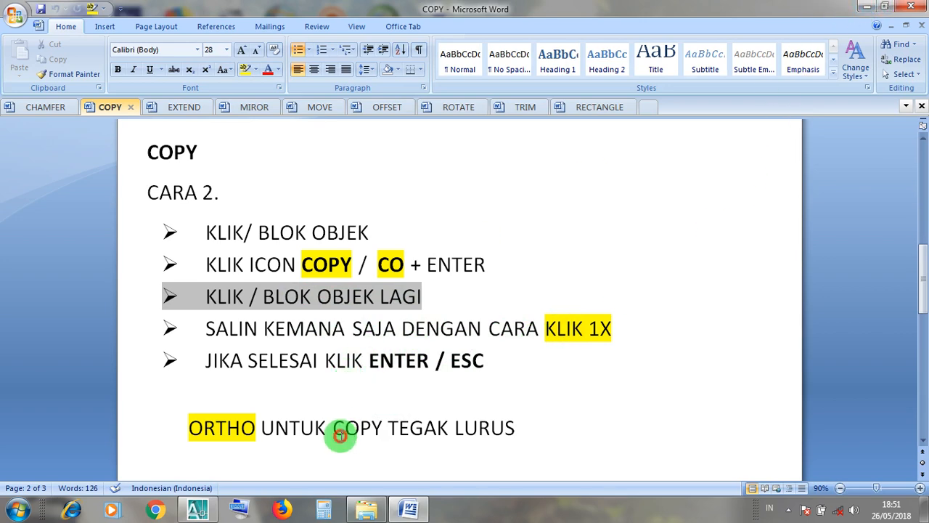
{"action": "left_click", "coordinate": [344, 428]}
{"action": "left_click", "coordinate": [868, 7]}
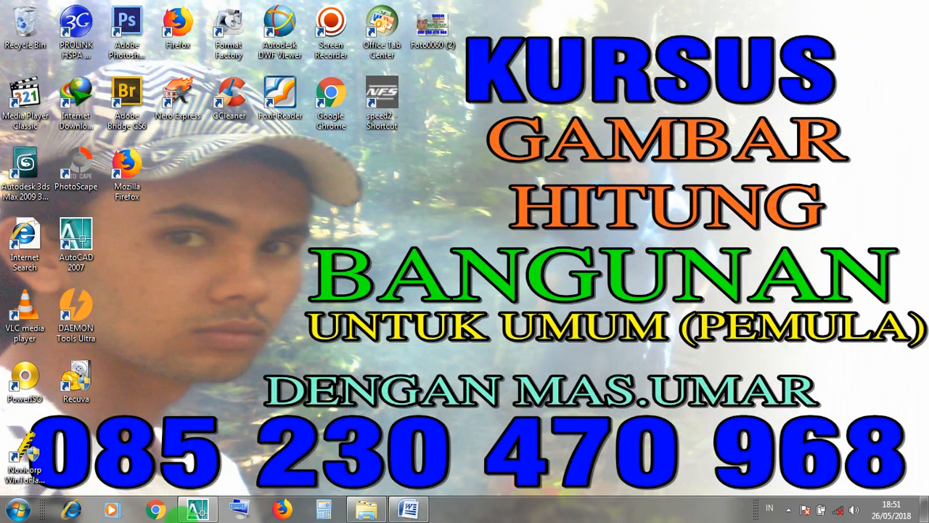
Step: Switch back to AutoCAD and turn Ortho mode off
{"action": "left_click", "coordinate": [192, 511]}
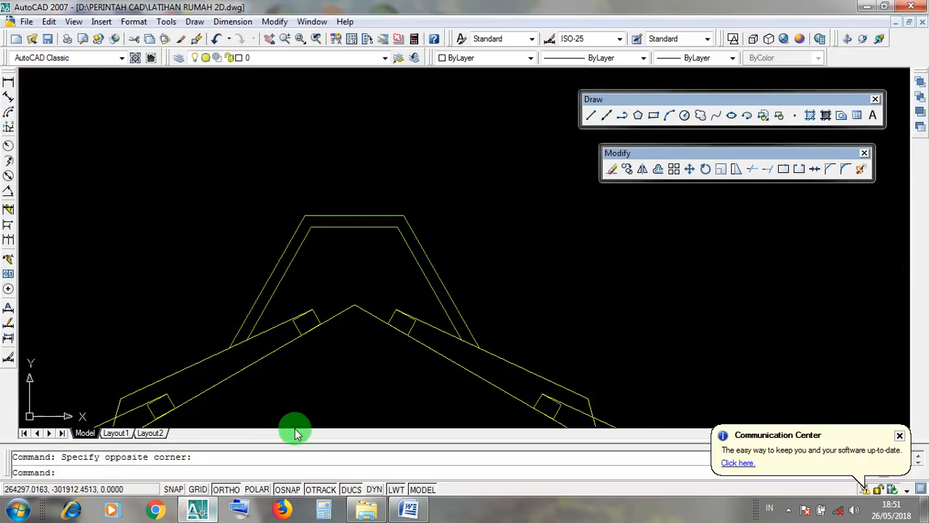
{"action": "left_click", "coordinate": [229, 492]}
{"action": "scroll", "coordinate": [356, 383], "scroll_direction": "up", "scroll_amount": 5}
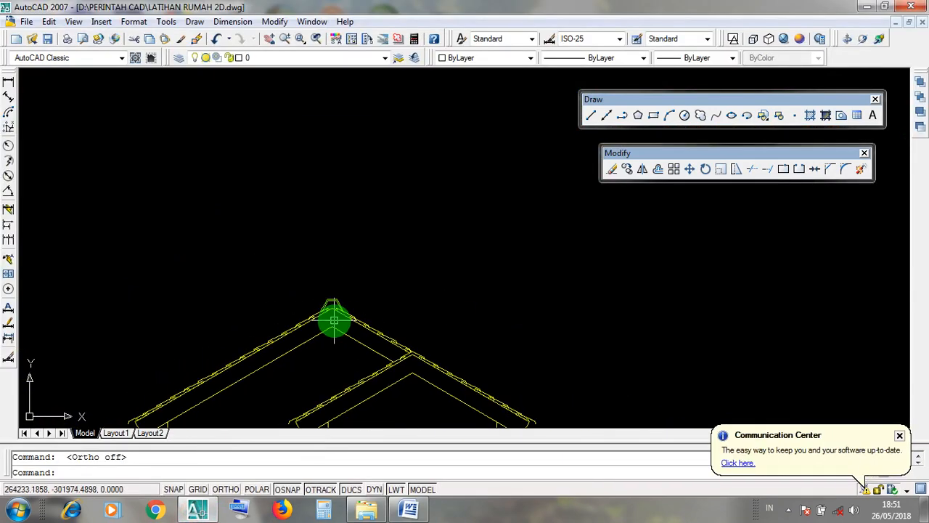
Step: Examine the front gable's upper and lower roof lines and the points where they meet at the peak
{"action": "left_click", "coordinate": [323, 277]}
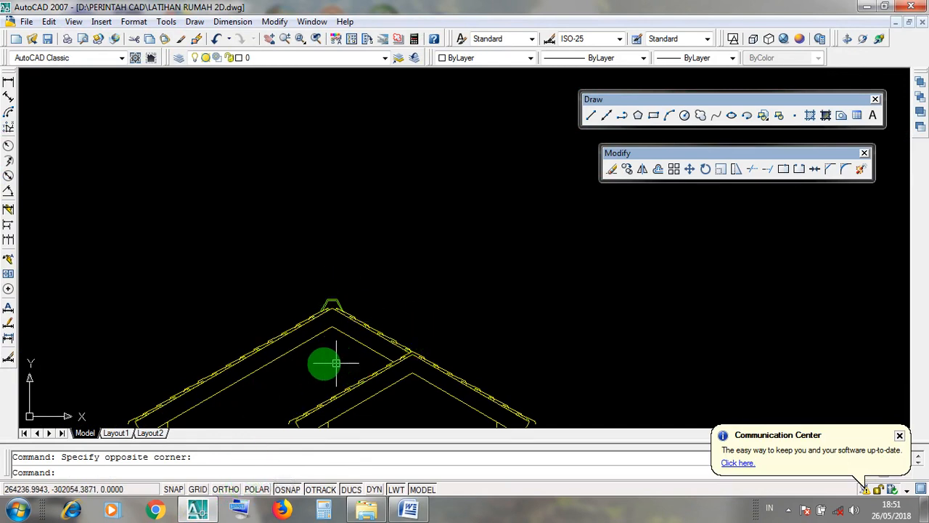
{"action": "scroll", "coordinate": [323, 319], "scroll_direction": "down", "scroll_amount": 2}
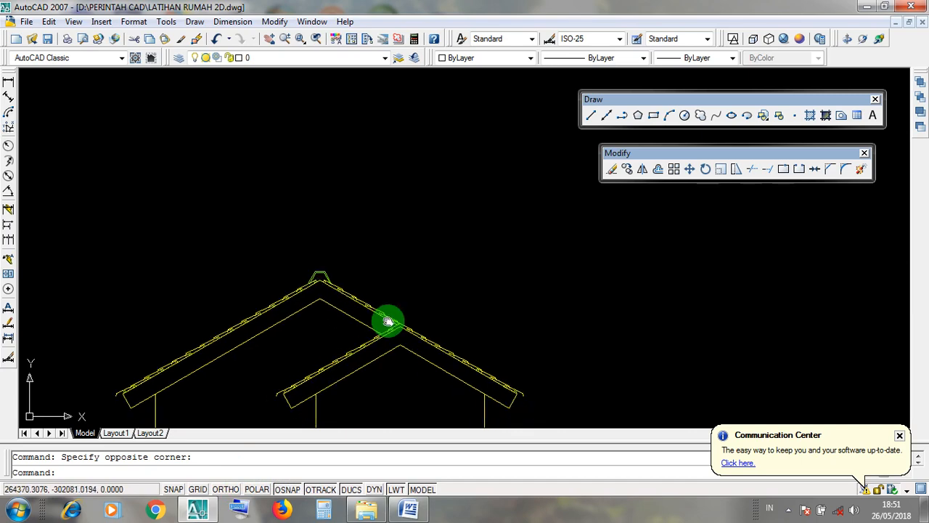
{"action": "scroll", "coordinate": [384, 321], "scroll_direction": "up", "scroll_amount": 4}
{"action": "left_click", "coordinate": [438, 287]}
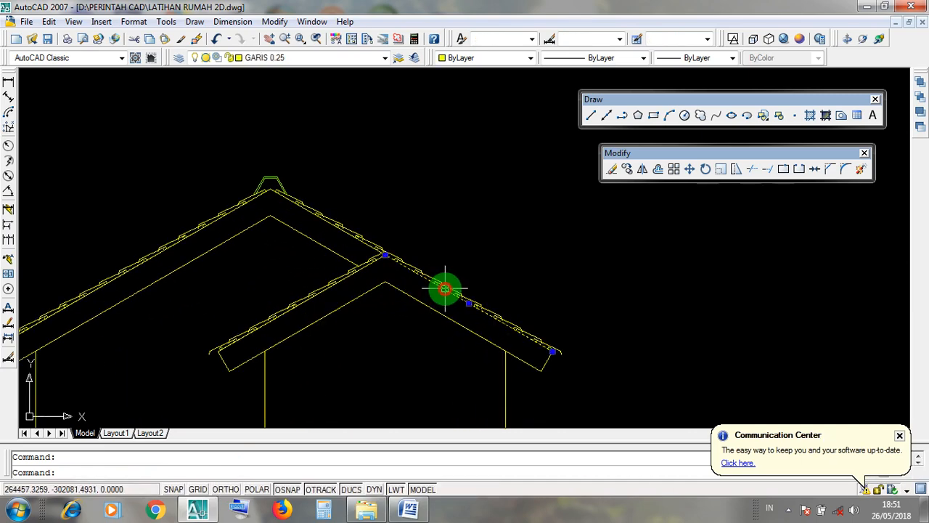
{"action": "left_click", "coordinate": [347, 279]}
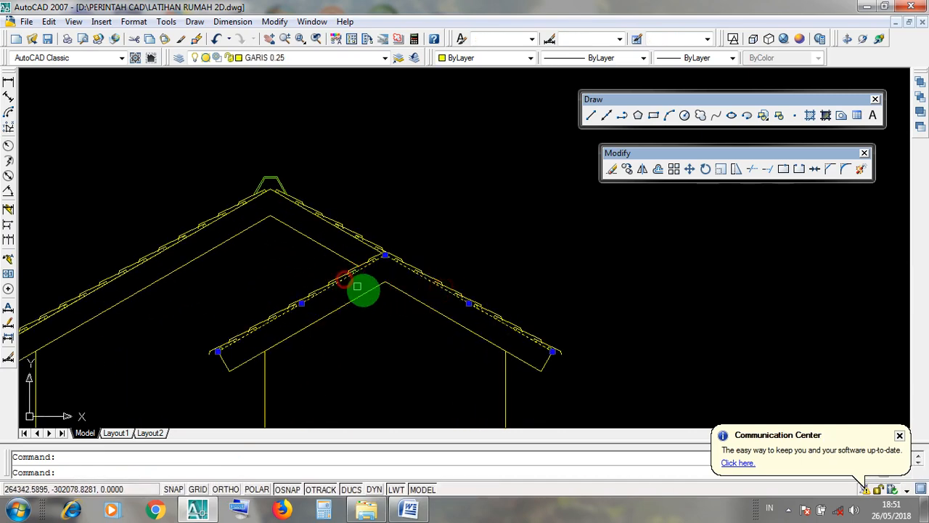
{"action": "left_click", "coordinate": [425, 306]}
{"action": "left_click", "coordinate": [344, 305]}
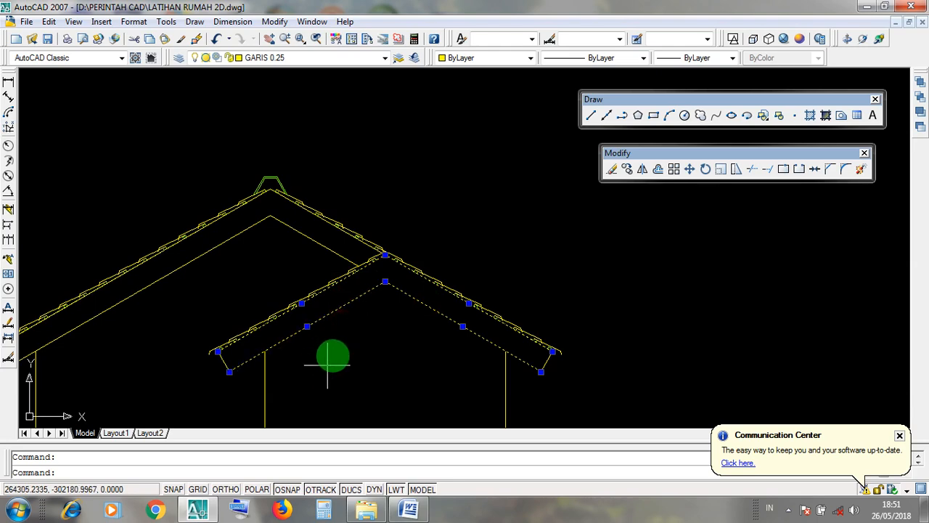
{"action": "scroll", "coordinate": [365, 246], "scroll_direction": "up", "scroll_amount": 6}
{"action": "left_click", "coordinate": [428, 283]}
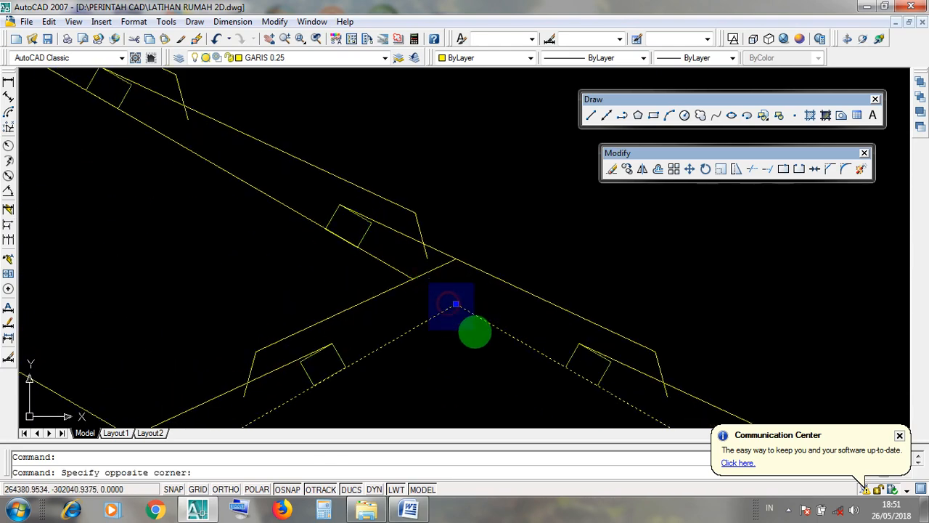
{"action": "left_click", "coordinate": [476, 333]}
{"action": "scroll", "coordinate": [408, 242], "scroll_direction": "down", "scroll_amount": 6}
{"action": "left_click", "coordinate": [394, 295]}
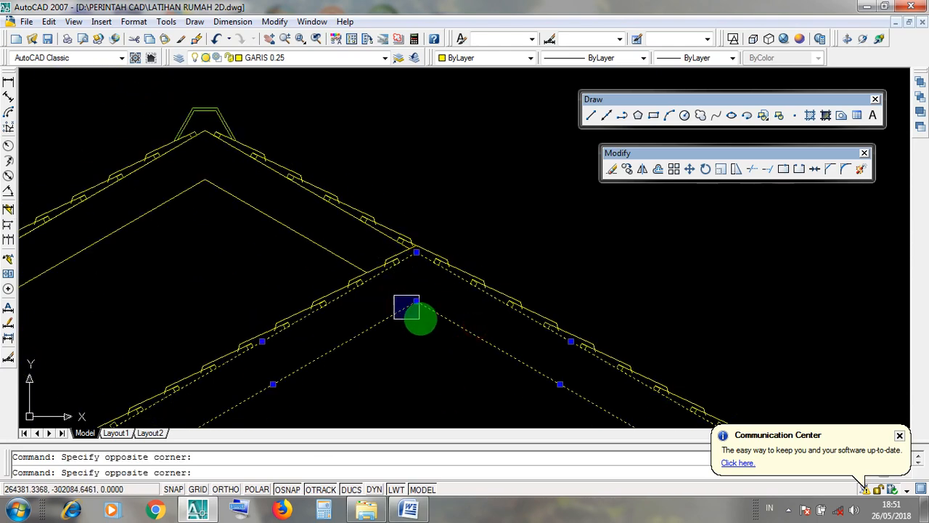
{"action": "key", "text": "Escape"}
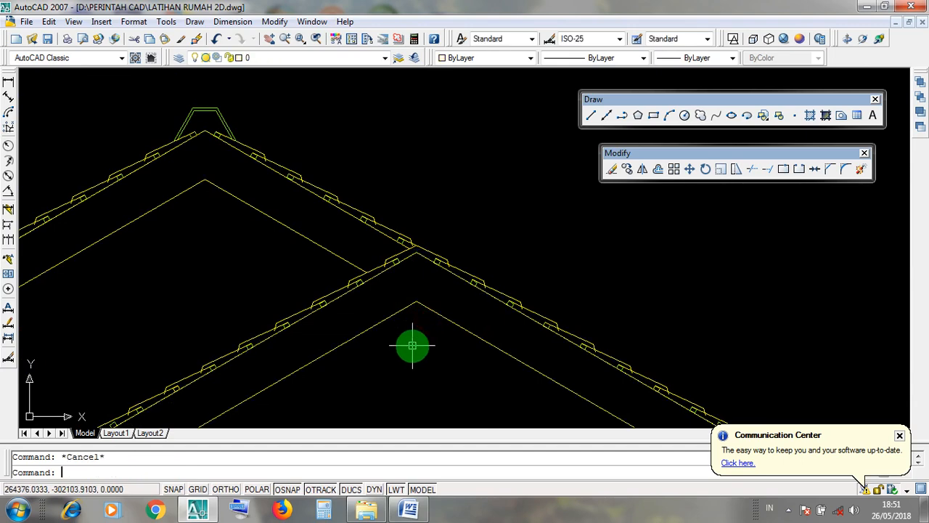
Step: Copy the main roof's ridge cap to the front gable, using the main roof line's peak endpoint as base and the gable's matching peak endpoint as target
{"action": "middle_click_drag", "start_coordinate": [213, 214], "coordinate": [330, 299]}
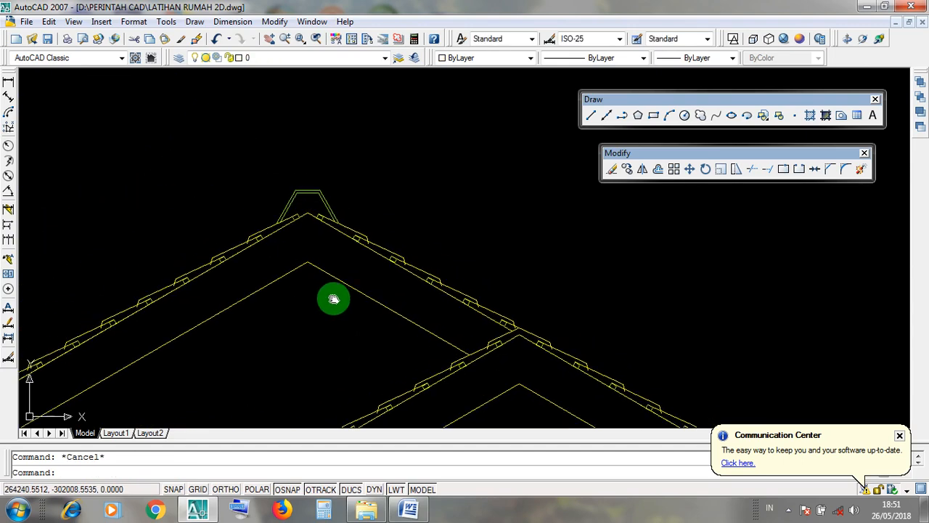
{"action": "scroll", "coordinate": [327, 166], "scroll_direction": "up", "scroll_amount": 3}
{"action": "left_click", "coordinate": [372, 186]}
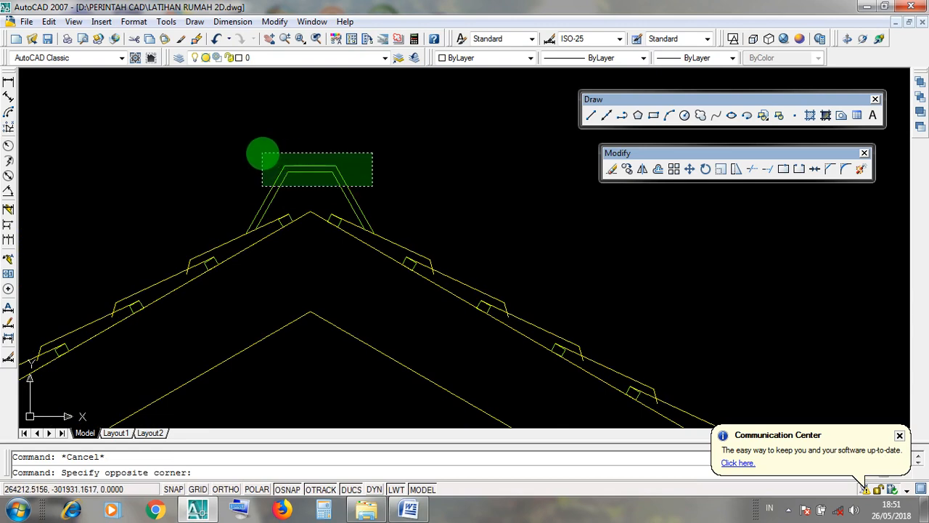
{"action": "left_click", "coordinate": [262, 153]}
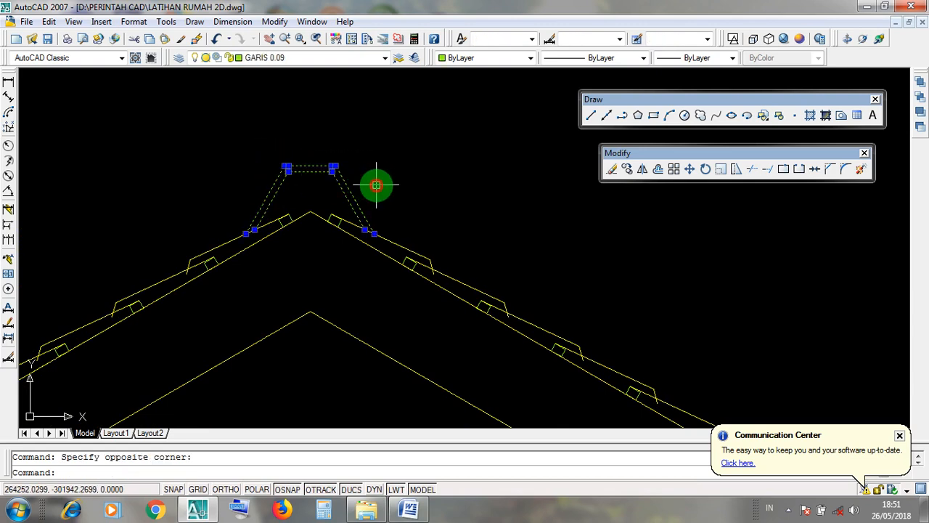
{"action": "left_click_drag", "start_coordinate": [376, 185], "coordinate": [266, 143]}
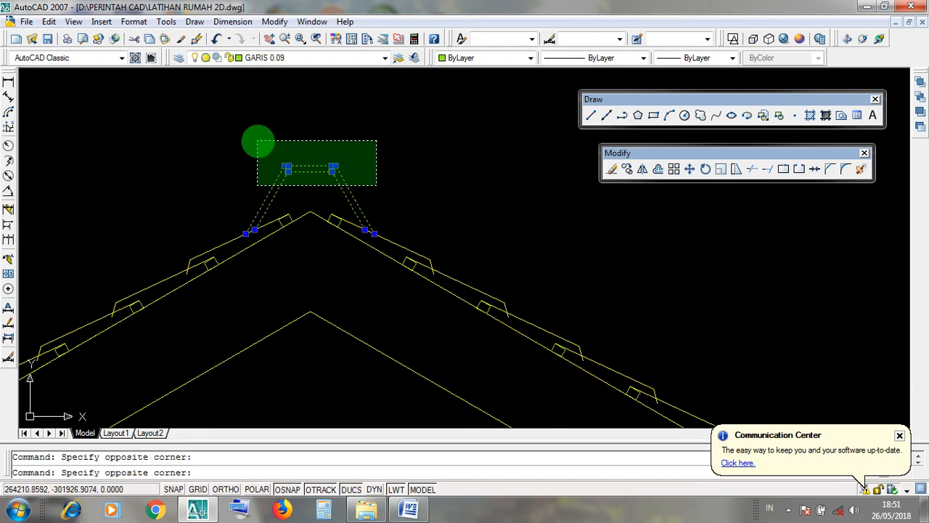
{"action": "left_click", "coordinate": [258, 142]}
{"action": "scroll", "coordinate": [325, 164], "scroll_direction": "up", "scroll_amount": 3}
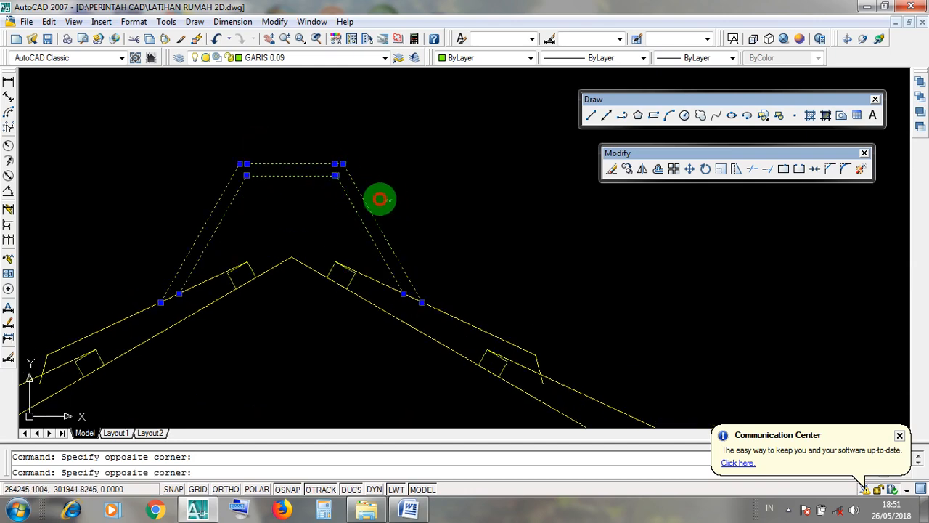
{"action": "left_click", "coordinate": [197, 192]}
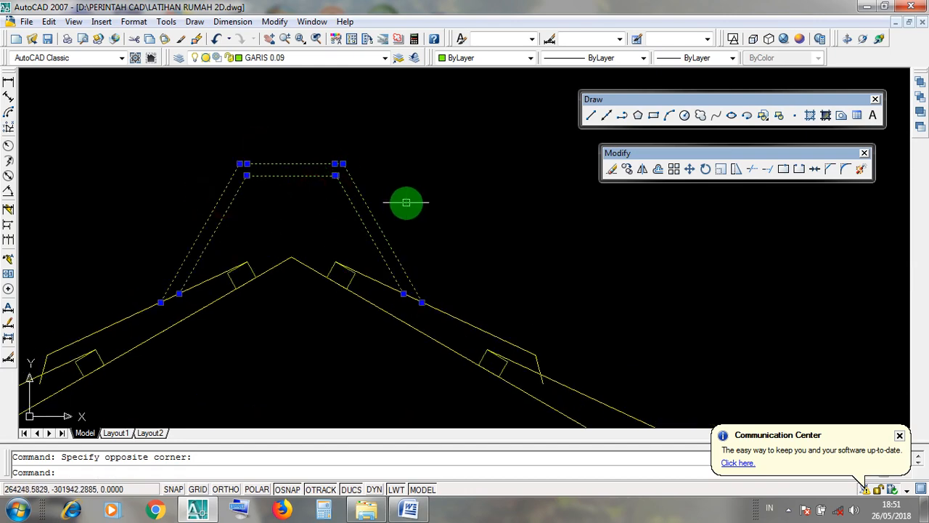
{"action": "scroll", "coordinate": [406, 202], "scroll_direction": "down", "scroll_amount": 3}
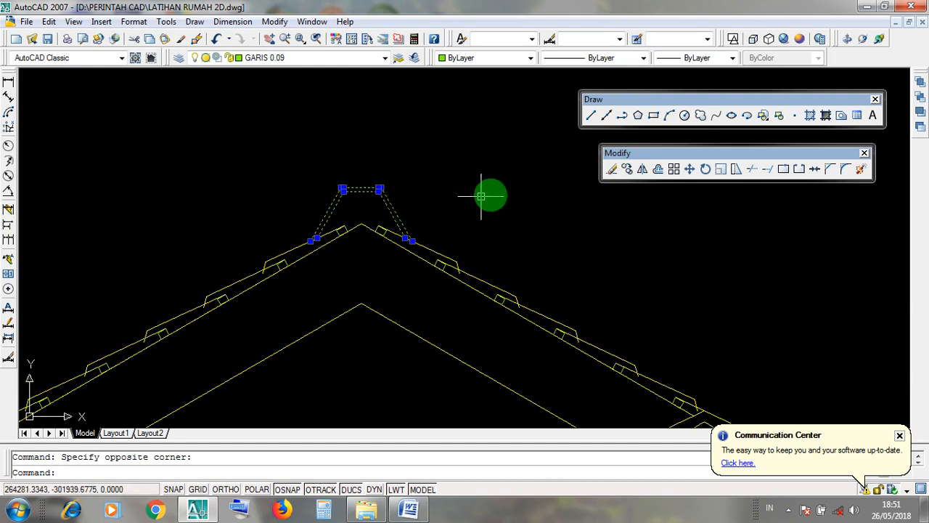
{"action": "left_click", "coordinate": [626, 169]}
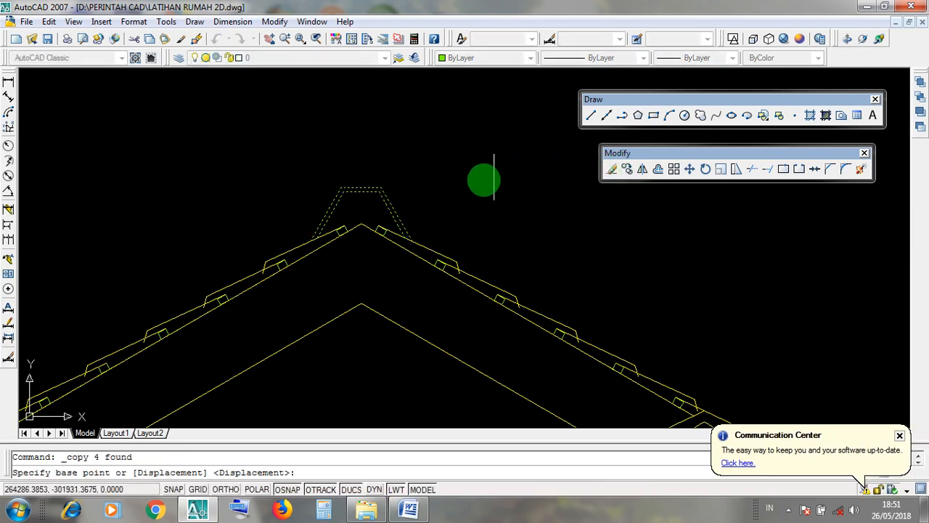
{"action": "scroll", "coordinate": [365, 206], "scroll_direction": "up", "scroll_amount": 3}
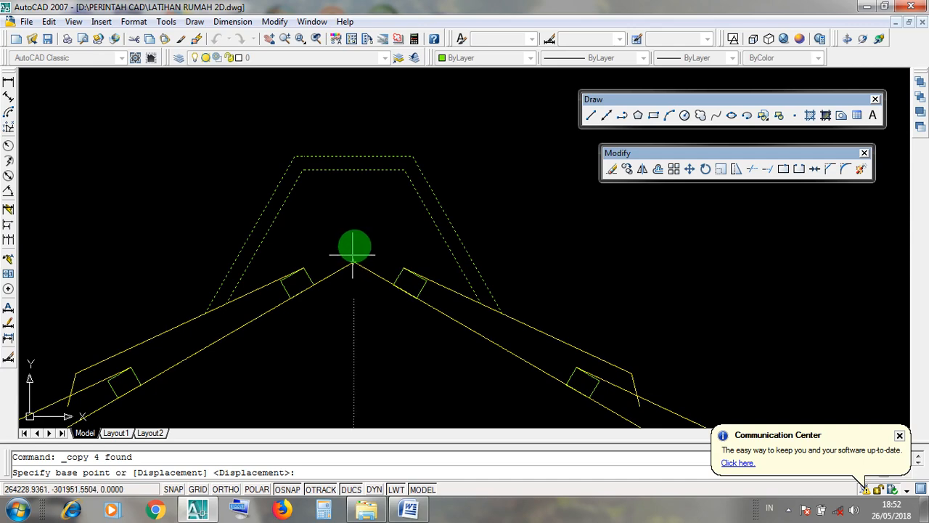
{"action": "scroll", "coordinate": [354, 233], "scroll_direction": "up", "scroll_amount": 2}
{"action": "scroll", "coordinate": [353, 276], "scroll_direction": "down", "scroll_amount": 3}
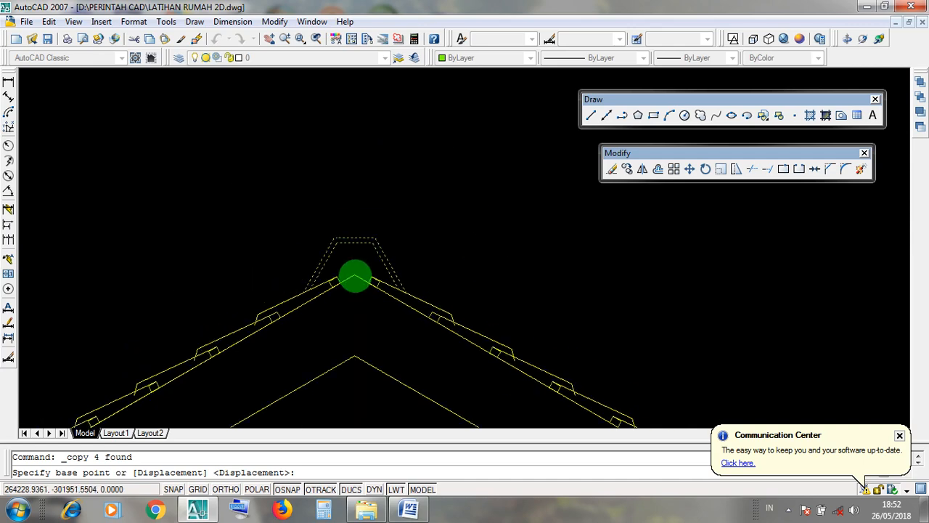
{"action": "scroll", "coordinate": [353, 276], "scroll_direction": "up", "scroll_amount": 1}
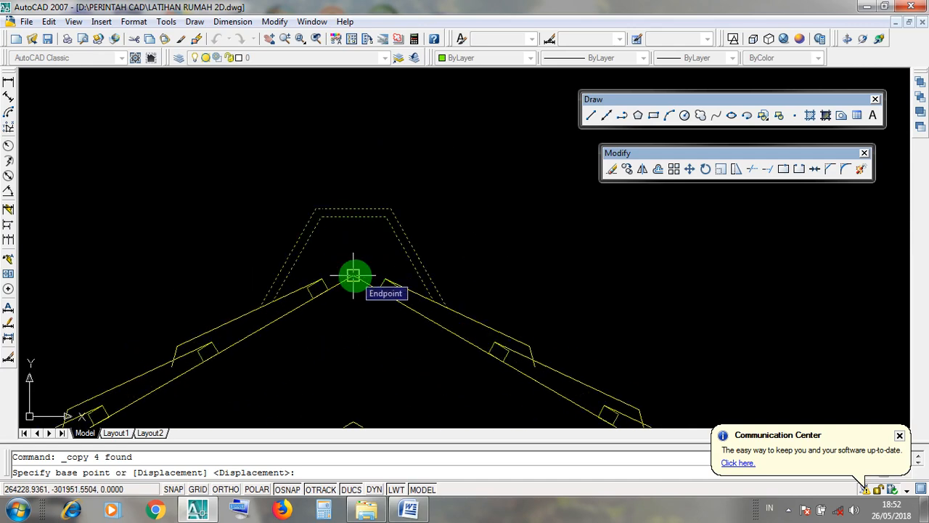
{"action": "left_click", "coordinate": [354, 275]}
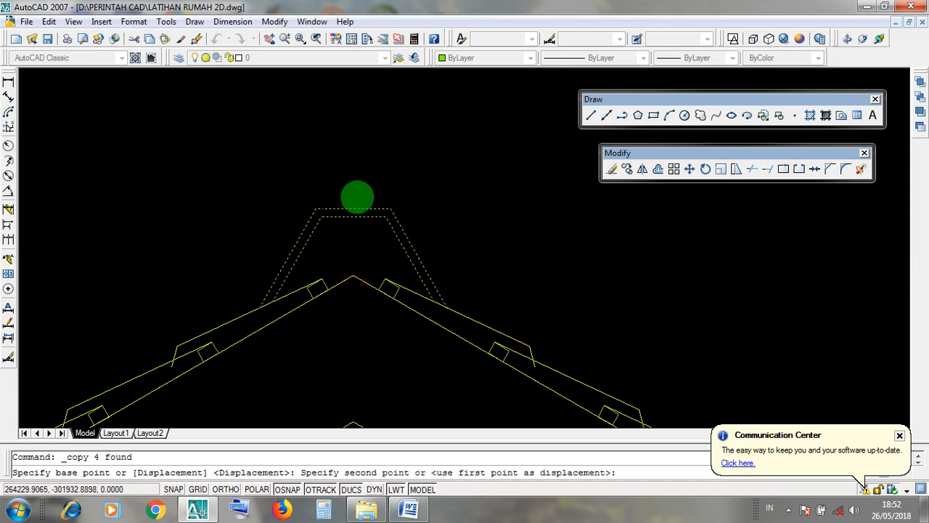
{"action": "scroll", "coordinate": [436, 200], "scroll_direction": "down", "scroll_amount": 3}
{"action": "middle_click_drag", "start_coordinate": [445, 197], "coordinate": [394, 111]}
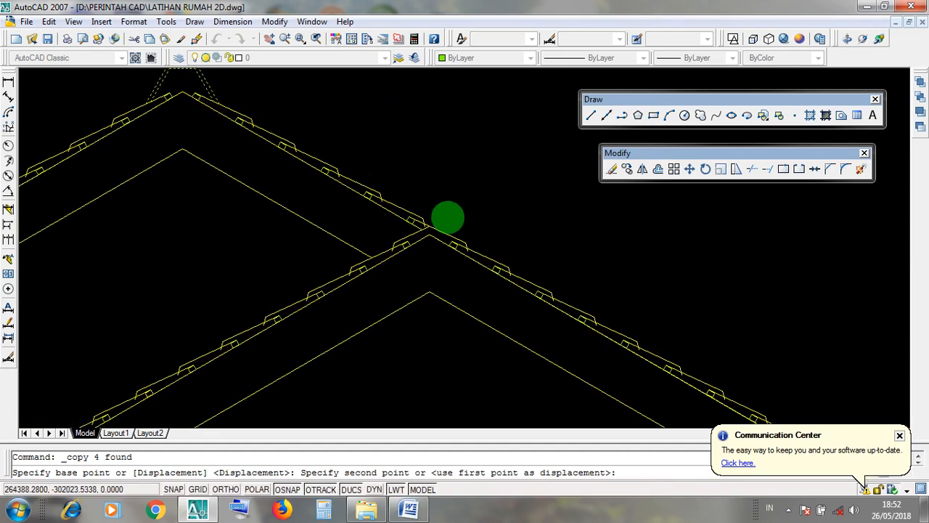
{"action": "scroll", "coordinate": [425, 245], "scroll_direction": "up", "scroll_amount": 4}
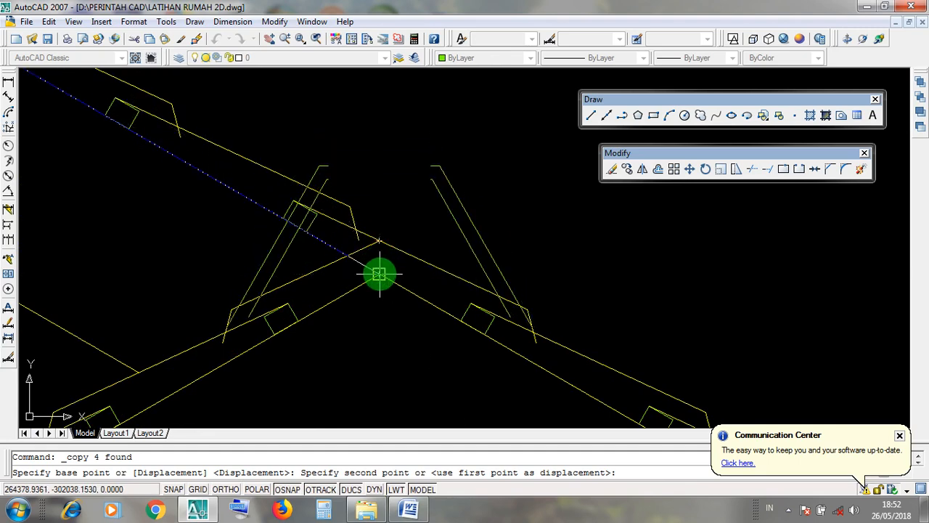
{"action": "scroll", "coordinate": [379, 274], "scroll_direction": "down", "scroll_amount": 5}
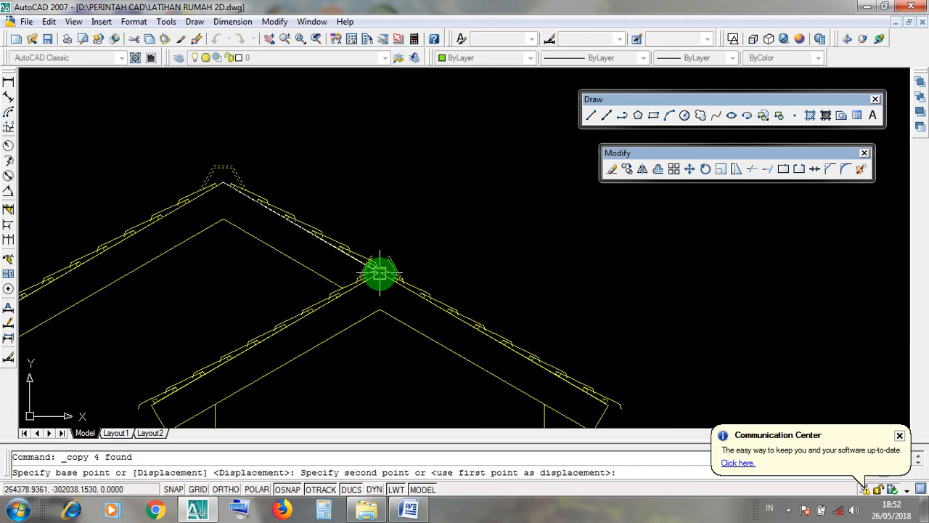
{"action": "scroll", "coordinate": [379, 274], "scroll_direction": "up", "scroll_amount": 6}
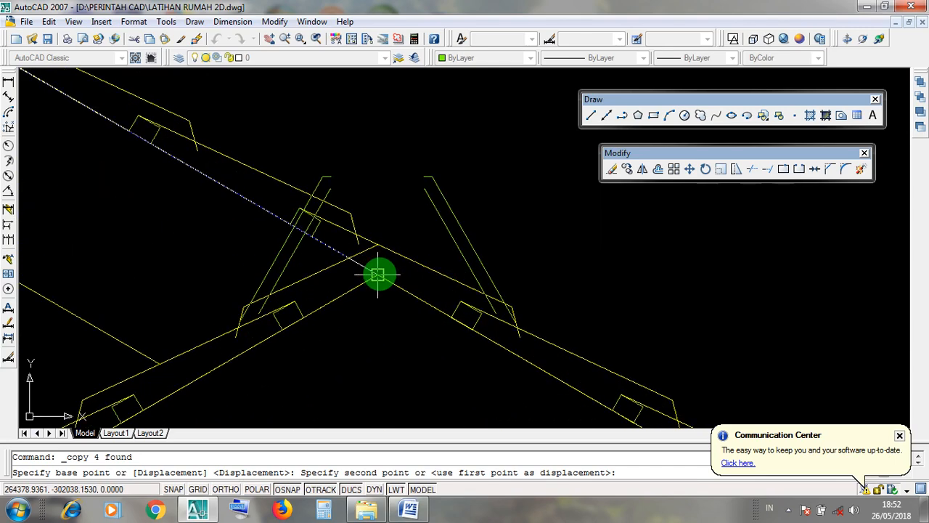
{"action": "left_click", "coordinate": [378, 275]}
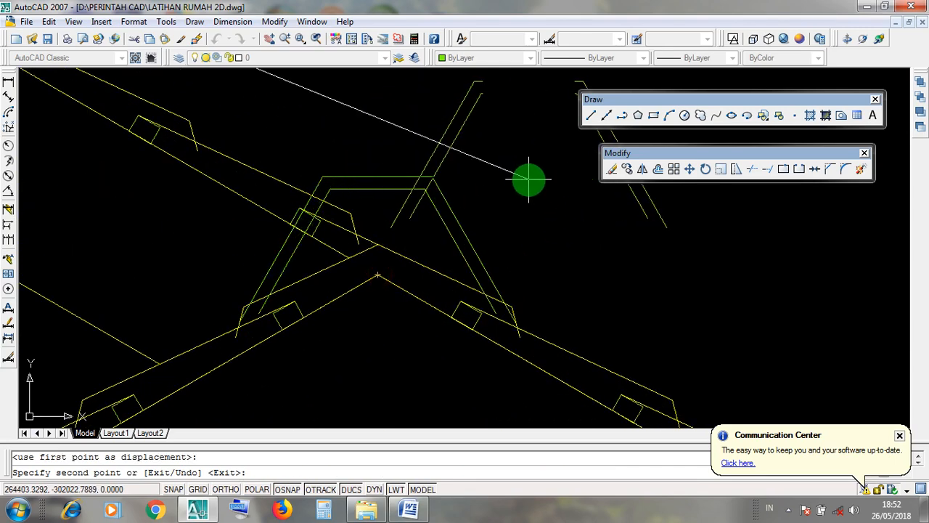
Step: Finish the Copy command and check how the copied ridge cap sits on the front gable's peak
{"action": "key", "text": "Return"}
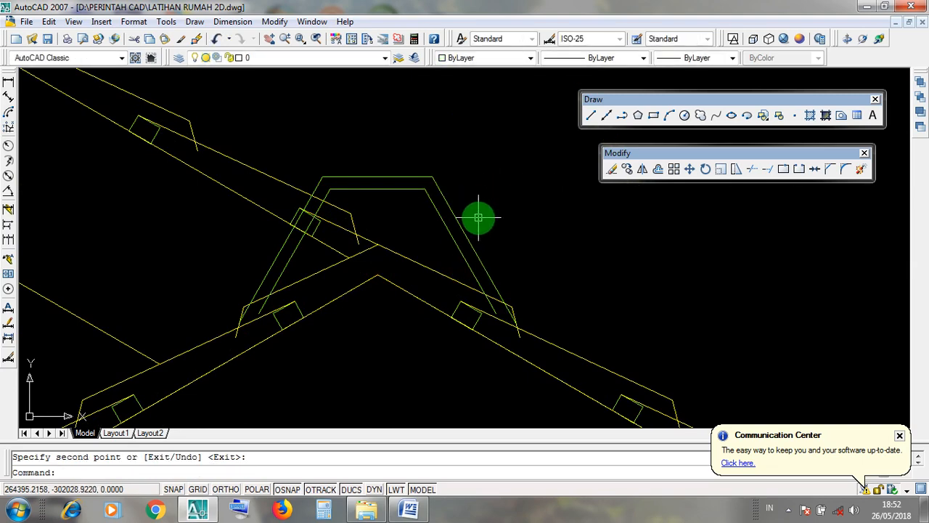
{"action": "scroll", "coordinate": [478, 217], "scroll_direction": "down", "scroll_amount": 3}
{"action": "scroll", "coordinate": [491, 213], "scroll_direction": "up", "scroll_amount": 1}
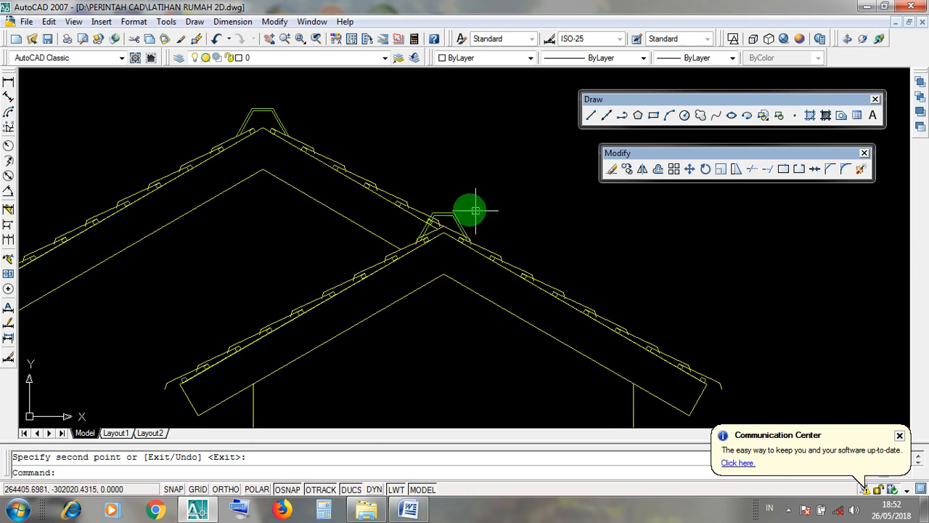
{"action": "scroll", "coordinate": [444, 209], "scroll_direction": "up", "scroll_amount": 5}
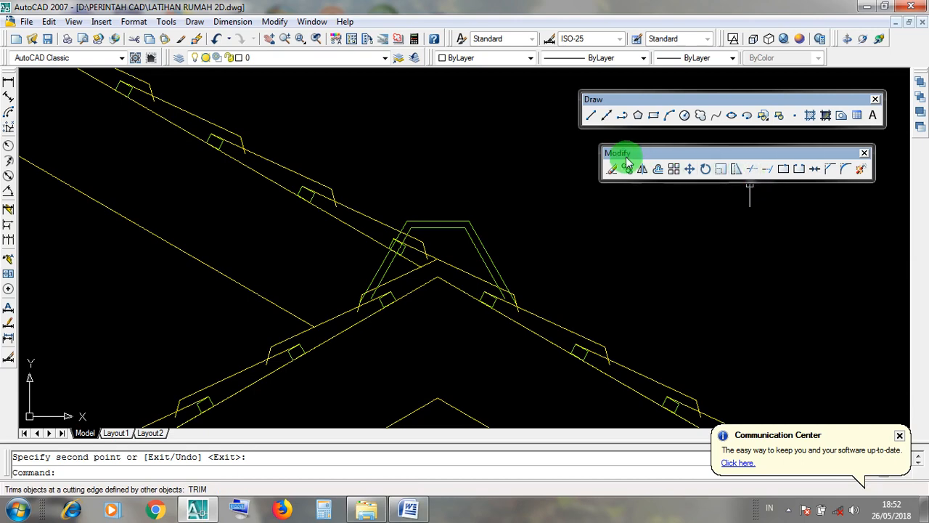
{"action": "left_click", "coordinate": [480, 245]}
{"action": "scroll", "coordinate": [394, 233], "scroll_direction": "up", "scroll_amount": 3}
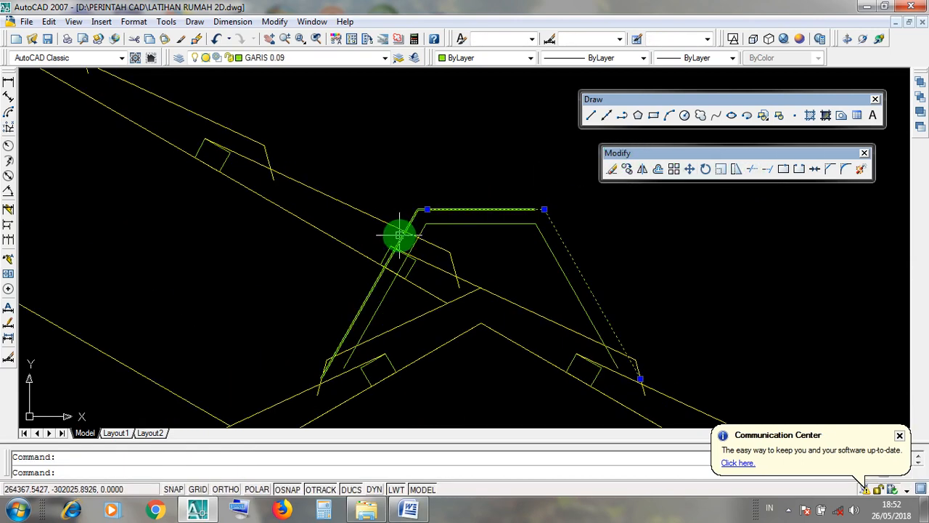
{"action": "left_click", "coordinate": [577, 268]}
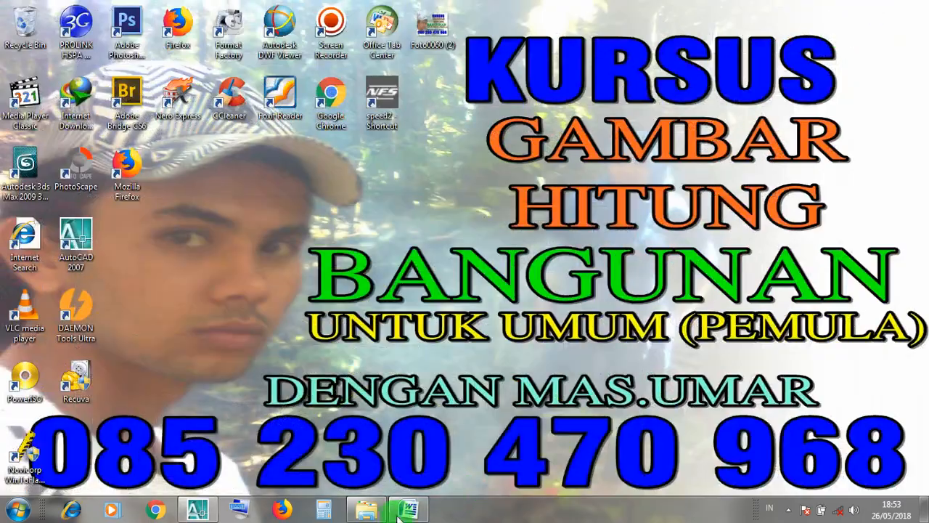
Step: Switch to Word and review the second trimming method, using reference lines, in the TRIM document
{"action": "left_click", "coordinate": [401, 517]}
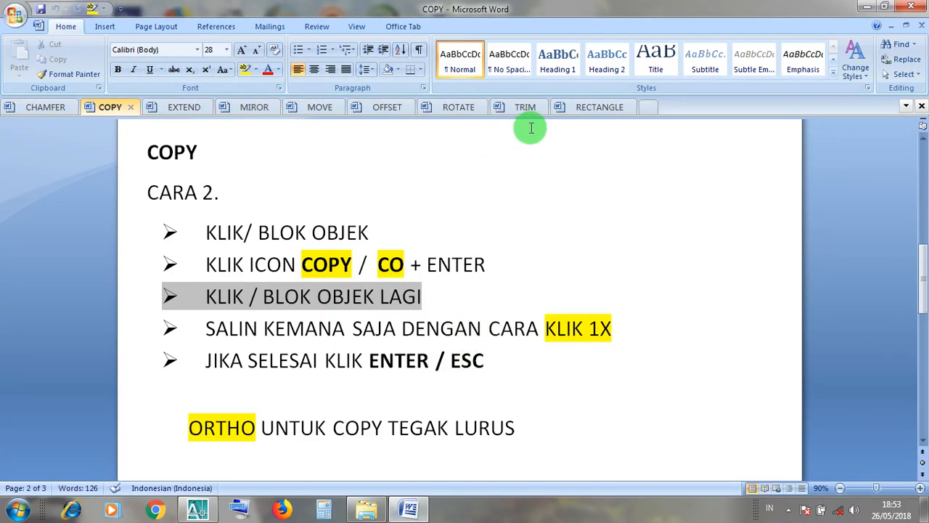
{"action": "left_click", "coordinate": [521, 107]}
{"action": "scroll", "coordinate": [415, 363], "scroll_direction": "up", "scroll_amount": 10}
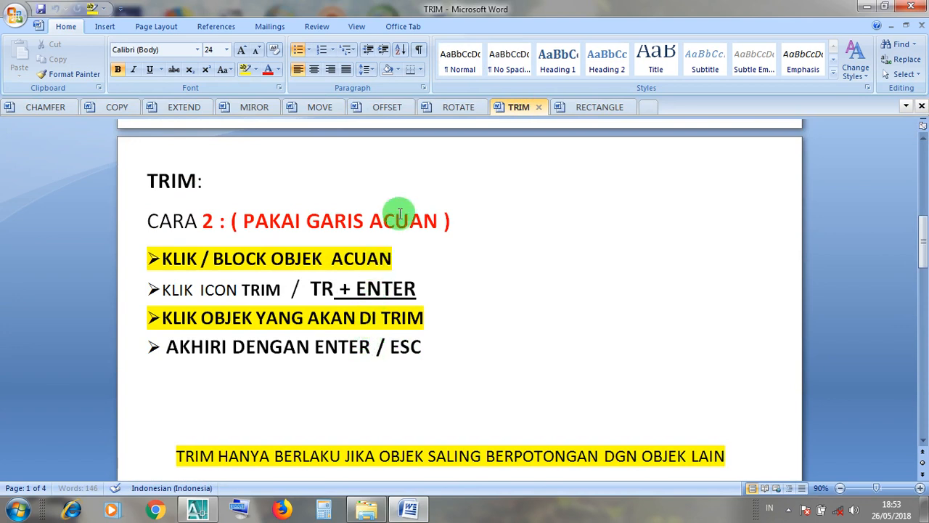
{"action": "left_click_drag", "start_coordinate": [394, 259], "coordinate": [161, 259]}
{"action": "left_click_drag", "start_coordinate": [283, 288], "coordinate": [182, 288]}
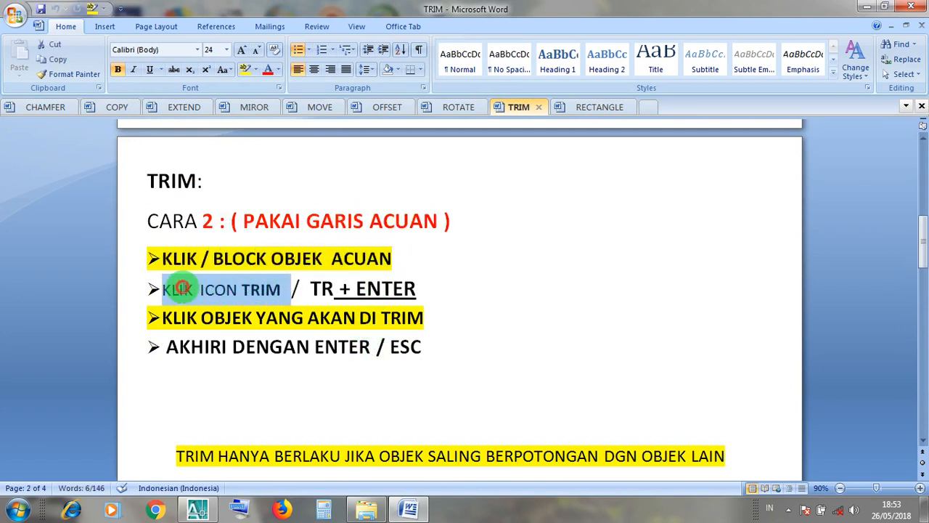
{"action": "left_click", "coordinate": [213, 291]}
{"action": "double_click", "coordinate": [330, 290]}
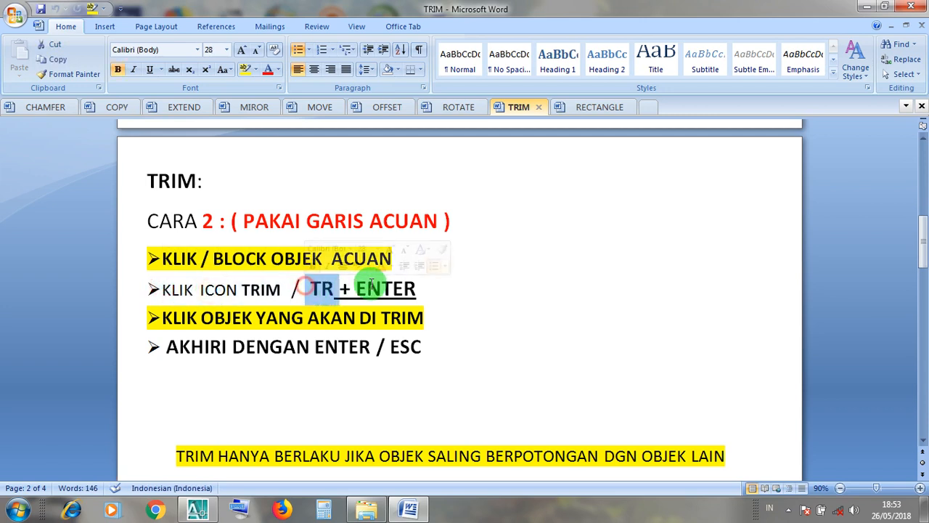
{"action": "left_click", "coordinate": [382, 289]}
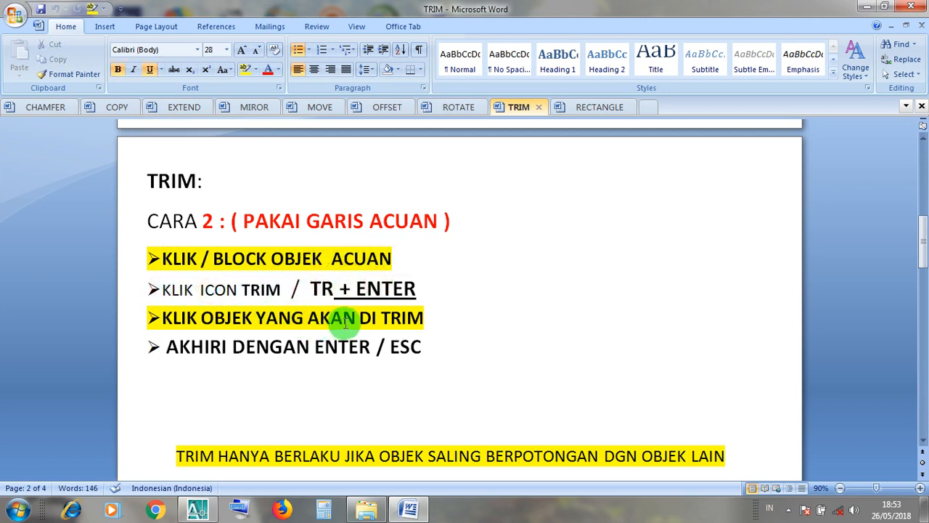
Step: Switch back to AutoCAD and examine where the front ridge cap overlaps the main roof and gable lines
{"action": "left_click", "coordinate": [866, 6]}
{"action": "left_click", "coordinate": [201, 510]}
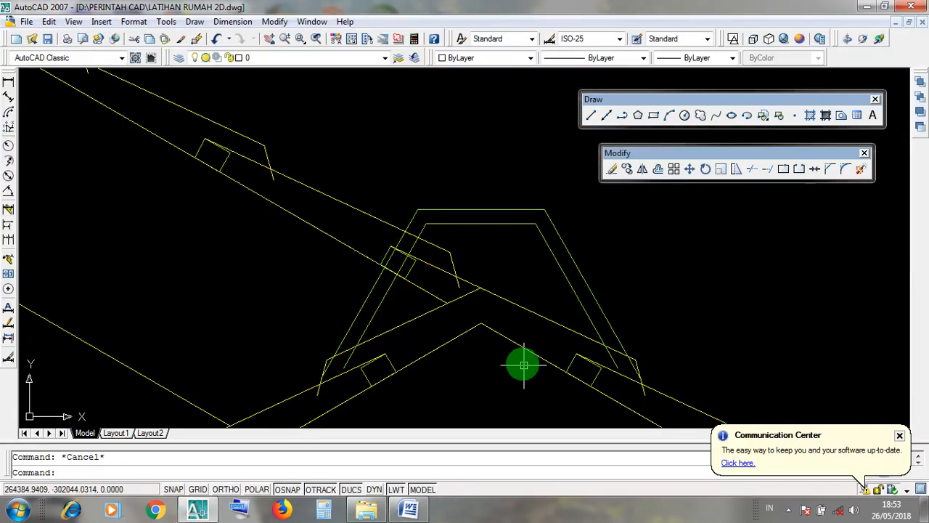
{"action": "scroll", "coordinate": [487, 319], "scroll_direction": "down", "scroll_amount": 6}
{"action": "mouse_move", "coordinate": [482, 350]}
{"action": "middle_mouse_down"}
{"action": "mouse_move", "coordinate": [472, 206]}
{"action": "mouse_move", "coordinate": [461, 216]}
{"action": "middle_mouse_up"}
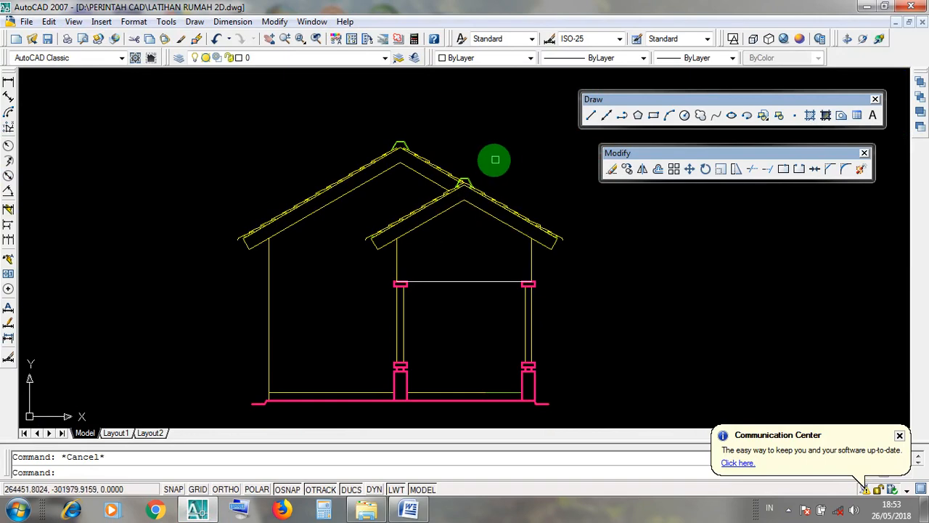
{"action": "scroll", "coordinate": [449, 174], "scroll_direction": "up", "scroll_amount": 5}
{"action": "scroll", "coordinate": [439, 211], "scroll_direction": "up", "scroll_amount": 3}
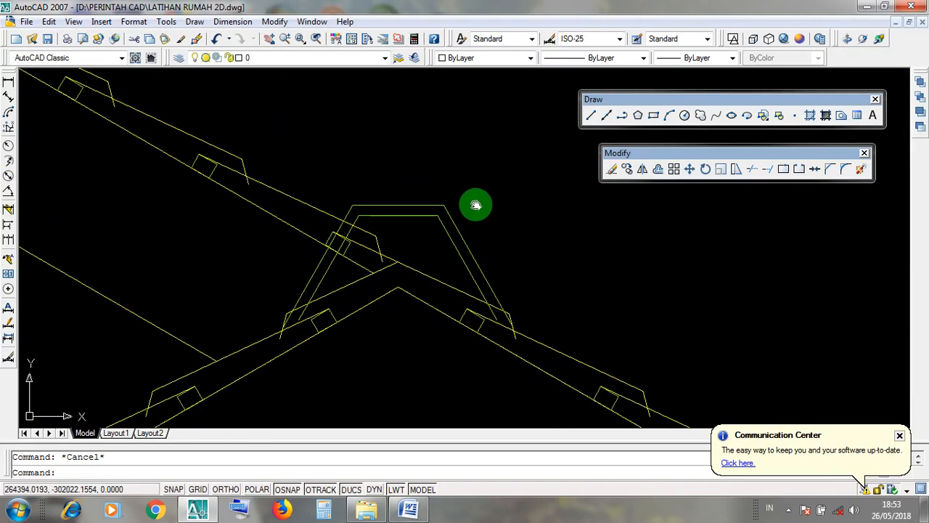
{"action": "scroll", "coordinate": [457, 212], "scroll_direction": "up", "scroll_amount": 3}
{"action": "scroll", "coordinate": [452, 218], "scroll_direction": "down", "scroll_amount": 4}
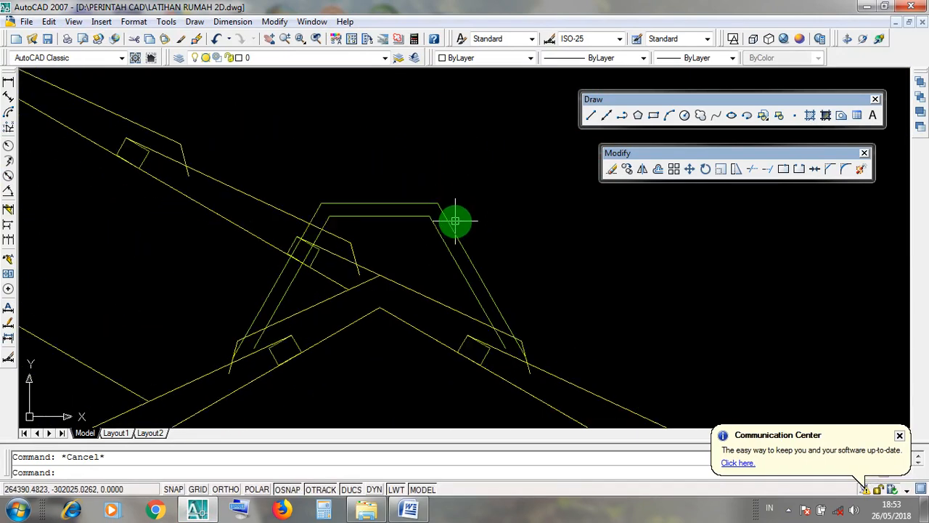
Step: Trim the upper roof and tile lines lying inside the front ridge cap, using both halves of its outer outline as cutting edges
{"action": "left_click", "coordinate": [456, 228]}
{"action": "scroll", "coordinate": [364, 207], "scroll_direction": "up", "scroll_amount": 3}
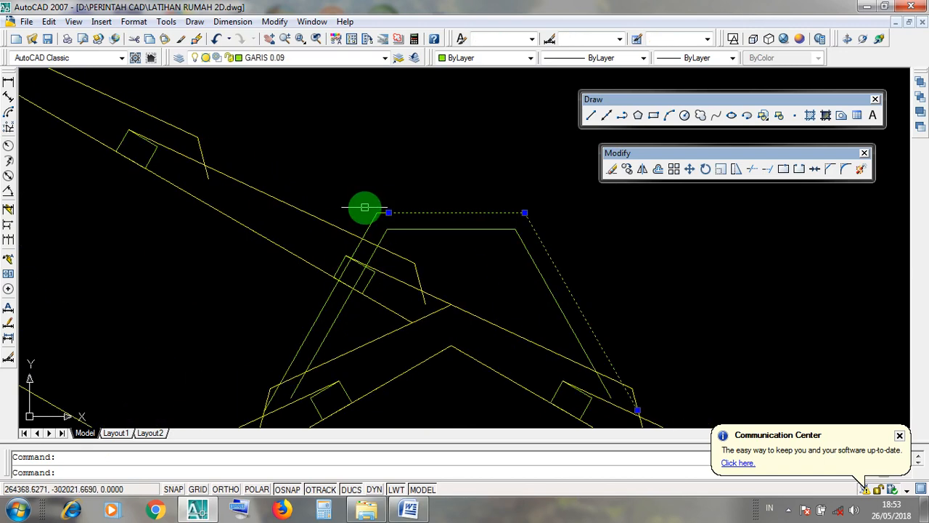
{"action": "left_click", "coordinate": [364, 222]}
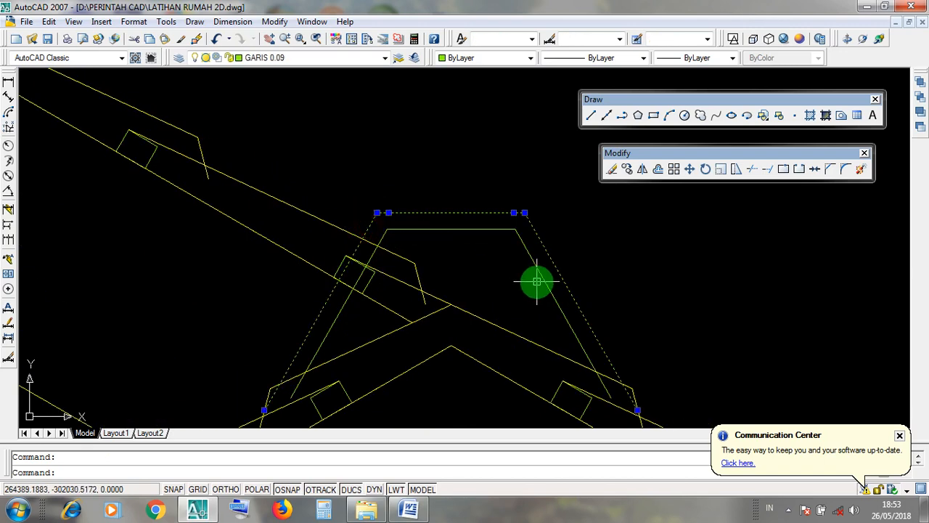
{"action": "left_click", "coordinate": [556, 268]}
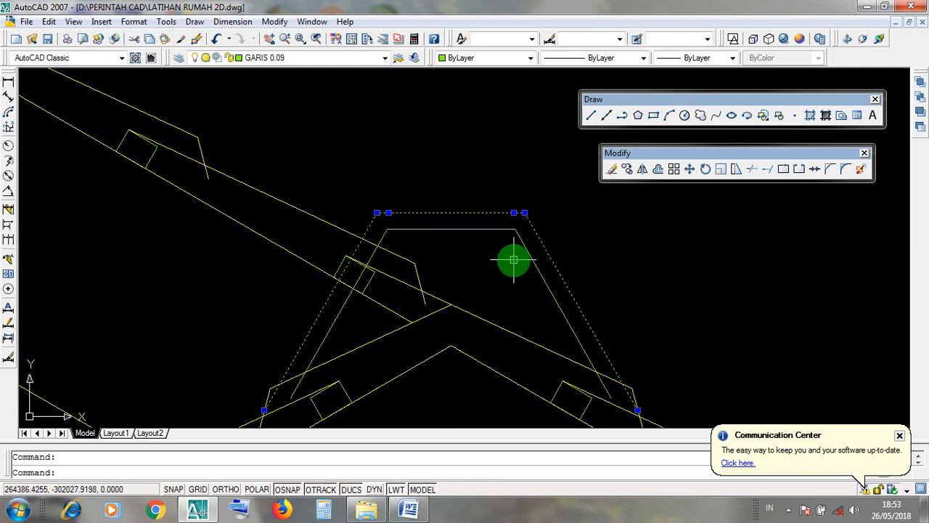
{"action": "scroll", "coordinate": [513, 259], "scroll_direction": "down", "scroll_amount": 2}
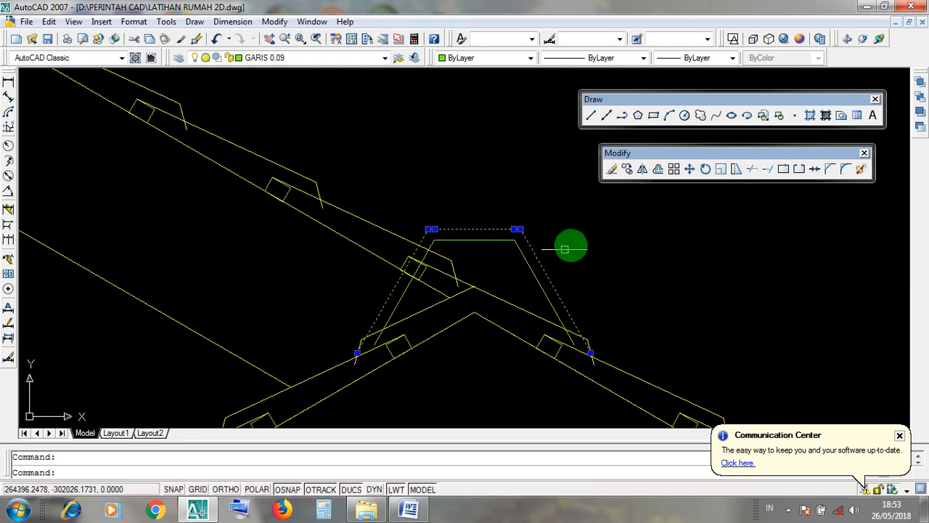
{"action": "left_click", "coordinate": [752, 172]}
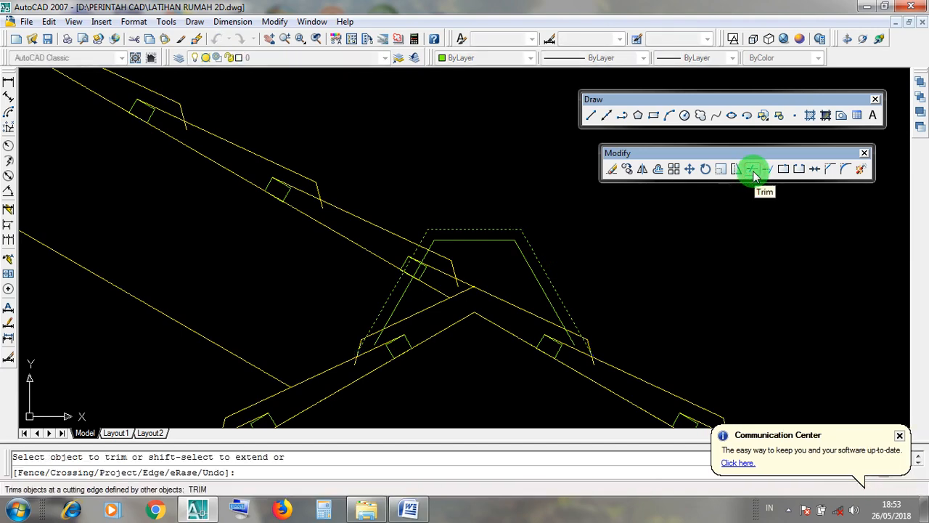
{"action": "left_click", "coordinate": [451, 227]}
{"action": "scroll", "coordinate": [451, 227], "scroll_direction": "up", "scroll_amount": 2}
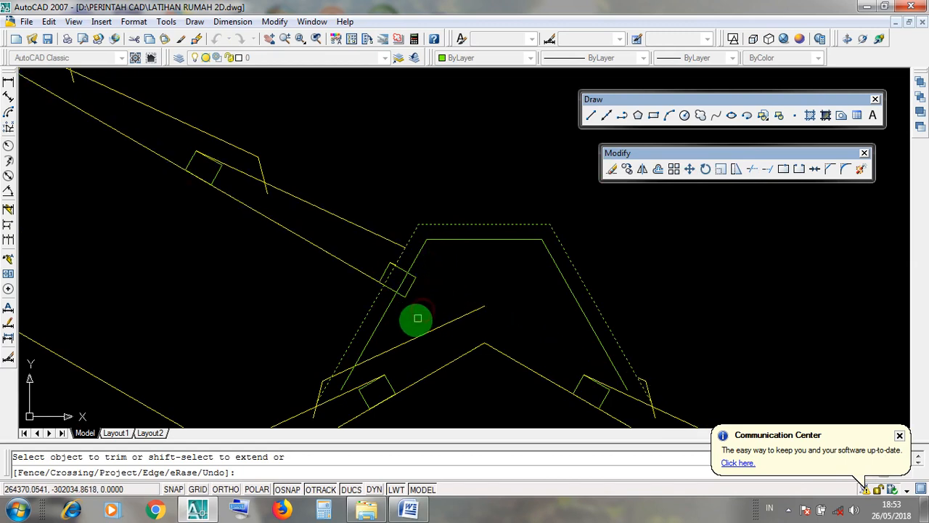
{"action": "scroll", "coordinate": [464, 280], "scroll_direction": "down", "scroll_amount": 2}
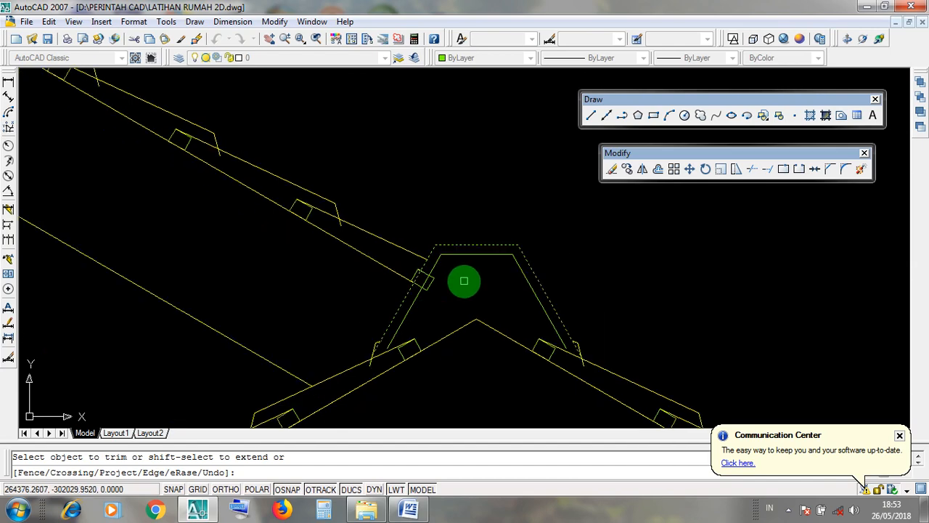
Step: Trim the main roof's last batten and lower roof line back to the cap's outer outline and finish the Trim command
{"action": "scroll", "coordinate": [423, 273], "scroll_direction": "up", "scroll_amount": 4}
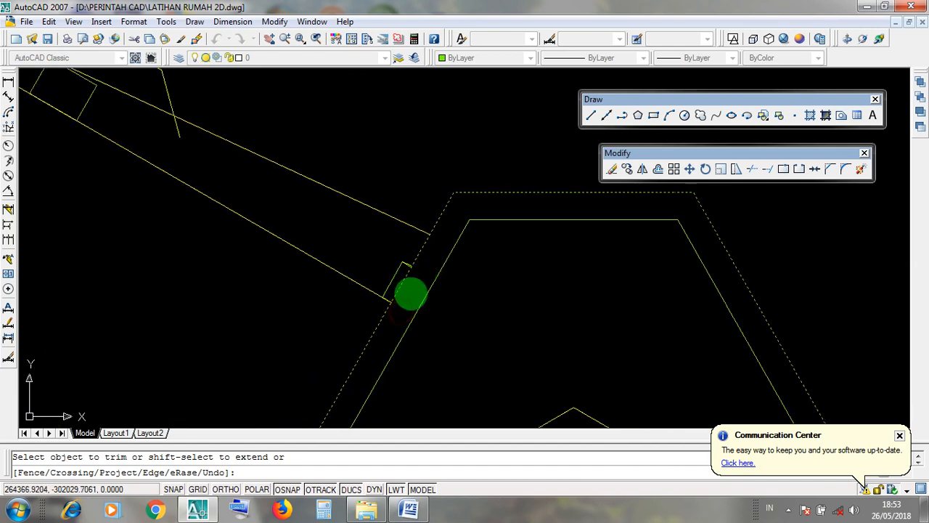
{"action": "scroll", "coordinate": [410, 294], "scroll_direction": "down", "scroll_amount": 4}
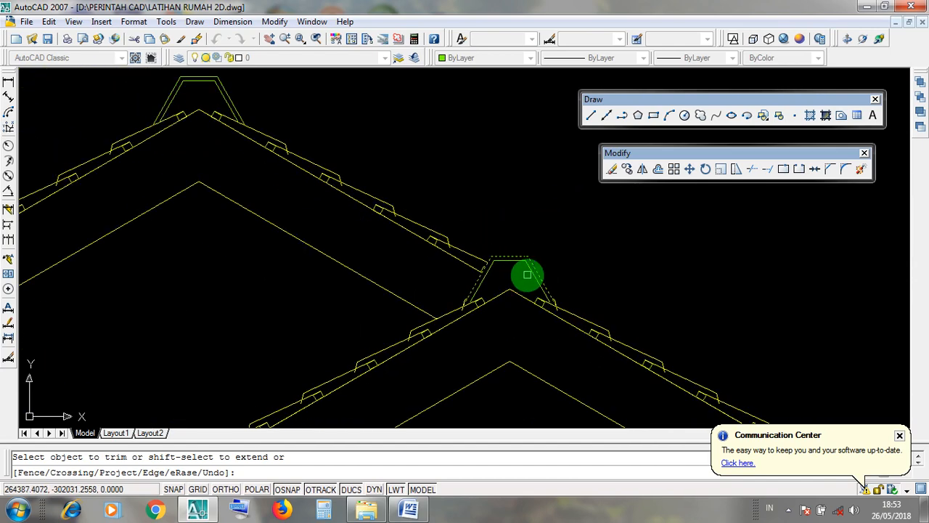
{"action": "scroll", "coordinate": [526, 274], "scroll_direction": "up", "scroll_amount": 2}
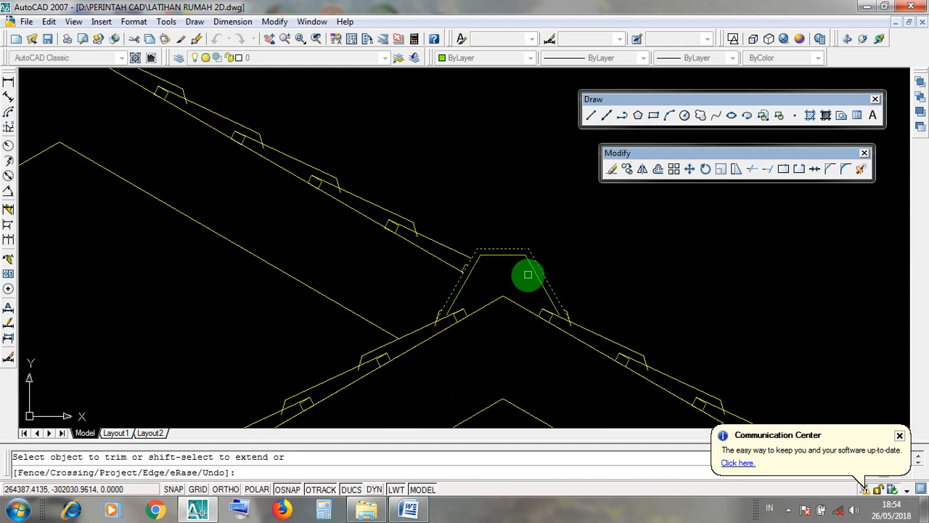
{"action": "key", "text": "Return"}
Step: Examine the trimmed junction of the front ridge cap and the main roof, both close up and within the whole elevation
{"action": "scroll", "coordinate": [519, 258], "scroll_direction": "down", "scroll_amount": 4}
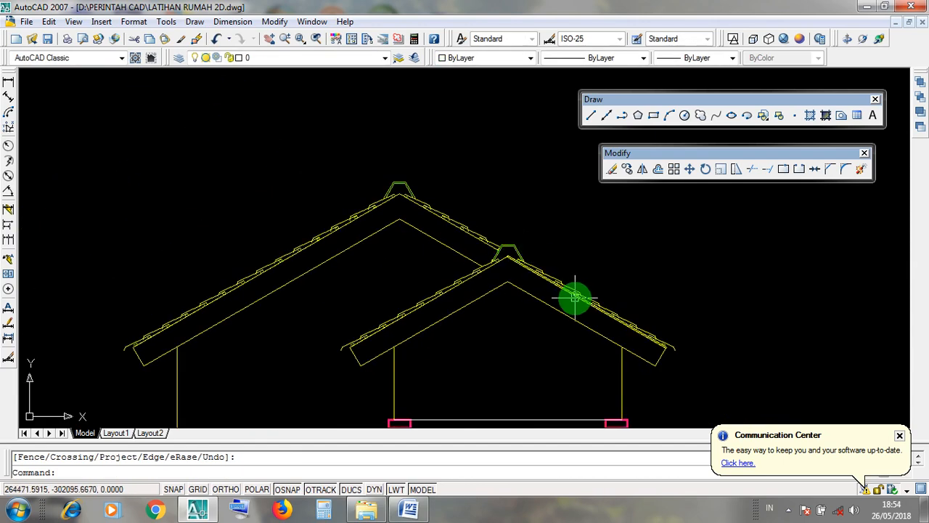
{"action": "scroll", "coordinate": [508, 239], "scroll_direction": "up", "scroll_amount": 3}
{"action": "scroll", "coordinate": [481, 212], "scroll_direction": "up", "scroll_amount": 2}
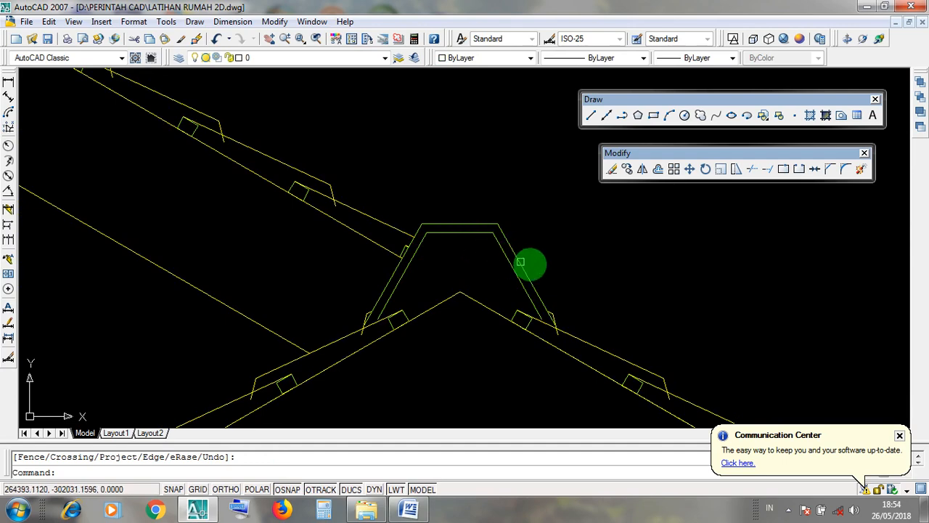
{"action": "scroll", "coordinate": [490, 255], "scroll_direction": "up", "scroll_amount": 2}
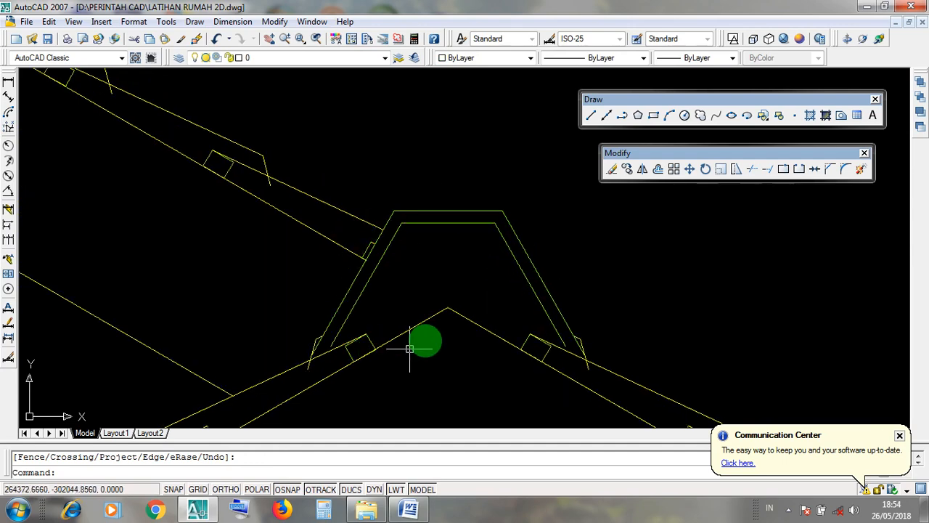
{"action": "scroll", "coordinate": [488, 265], "scroll_direction": "down", "scroll_amount": 5}
{"action": "middle_click_drag", "start_coordinate": [585, 339], "coordinate": [558, 316]}
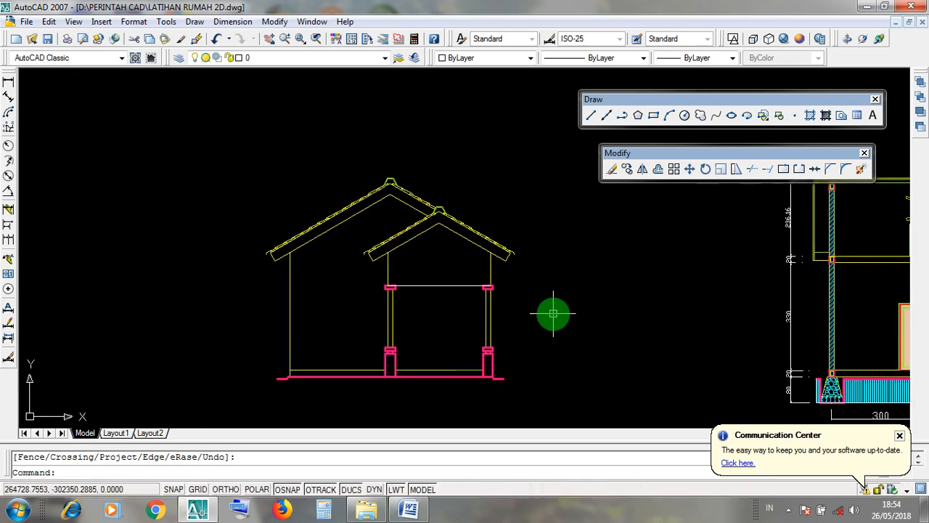
Step: Compare the completed front elevation with the matching elevation outside the framed sheet
{"action": "scroll", "coordinate": [553, 314], "scroll_direction": "down", "scroll_amount": 5}
{"action": "scroll", "coordinate": [377, 311], "scroll_direction": "up", "scroll_amount": 6}
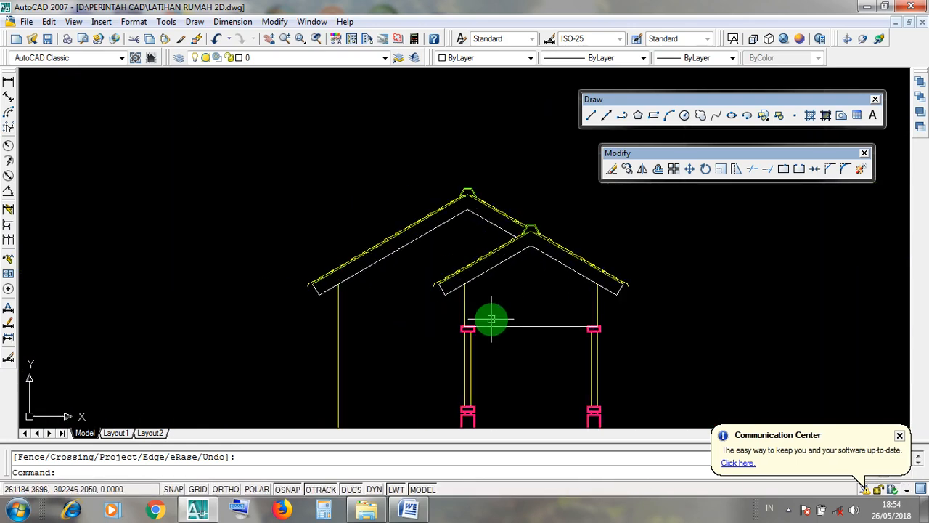
{"action": "scroll", "coordinate": [414, 280], "scroll_direction": "down", "scroll_amount": 1}
{"action": "scroll", "coordinate": [369, 278], "scroll_direction": "down", "scroll_amount": 4}
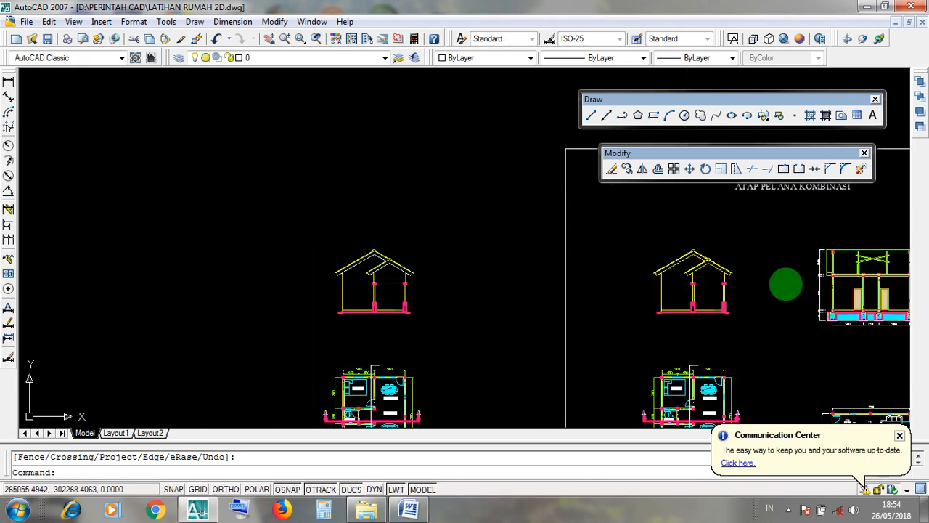
{"action": "scroll", "coordinate": [785, 283], "scroll_direction": "up", "scroll_amount": 4}
{"action": "scroll", "coordinate": [691, 270], "scroll_direction": "up", "scroll_amount": 2}
{"action": "mouse_move", "coordinate": [598, 273]}
{"action": "middle_mouse_down"}
{"action": "mouse_move", "coordinate": [350, 274]}
{"action": "mouse_move", "coordinate": [653, 285]}
{"action": "middle_mouse_up"}
{"action": "scroll", "coordinate": [574, 283], "scroll_direction": "down", "scroll_amount": 2}
{"action": "scroll", "coordinate": [545, 275], "scroll_direction": "up", "scroll_amount": 3}
{"action": "scroll", "coordinate": [545, 276], "scroll_direction": "down", "scroll_amount": 4}
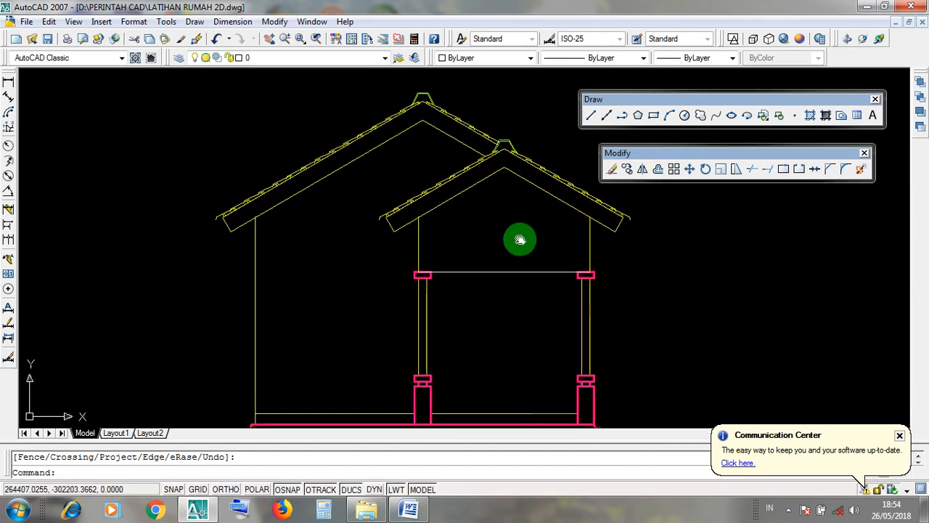
{"action": "scroll", "coordinate": [516, 240], "scroll_direction": "up", "scroll_amount": 2}
{"action": "scroll", "coordinate": [516, 240], "scroll_direction": "up", "scroll_amount": 2}
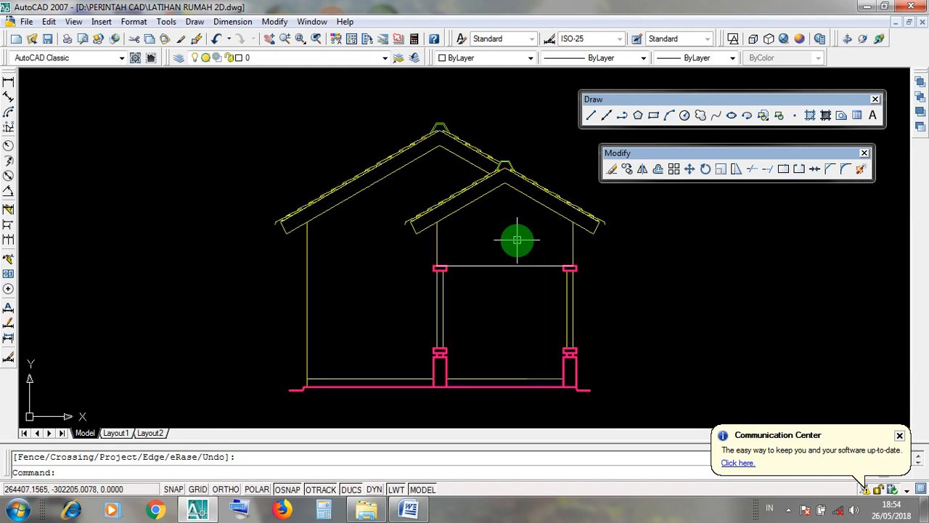
Step: Save the drawing and check the save command in the command history
{"action": "middle_click_drag", "start_coordinate": [516, 240], "coordinate": [474, 250]}
{"action": "left_click", "coordinate": [48, 40]}
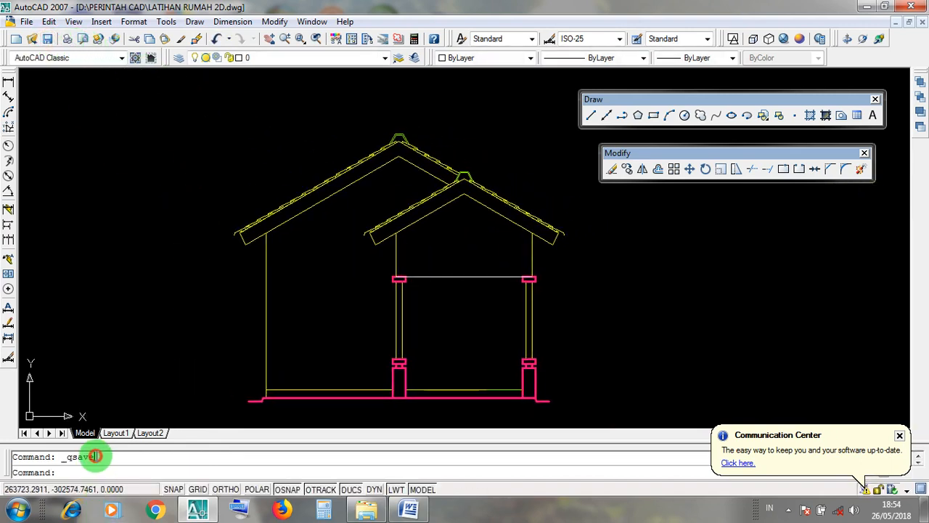
{"action": "left_click_drag", "start_coordinate": [96, 456], "coordinate": [50, 455]}
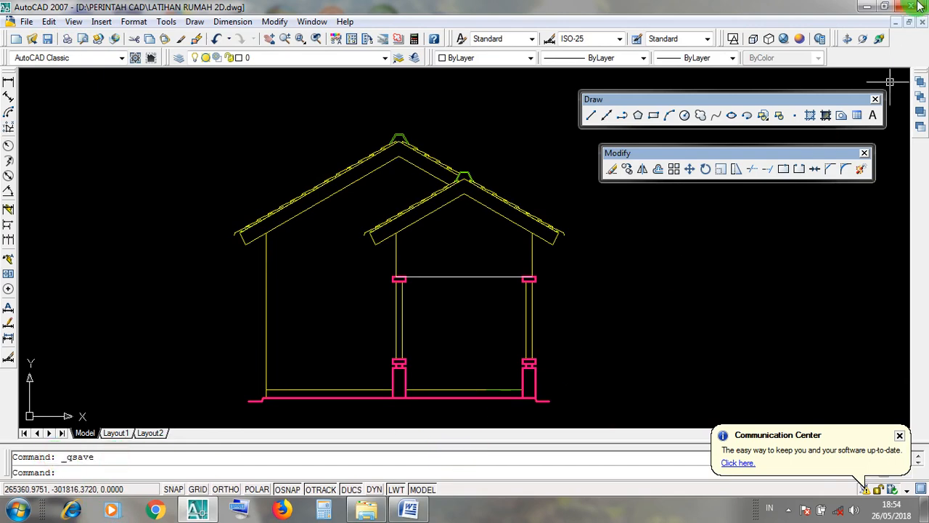
{"action": "left_click", "coordinate": [865, 10]}
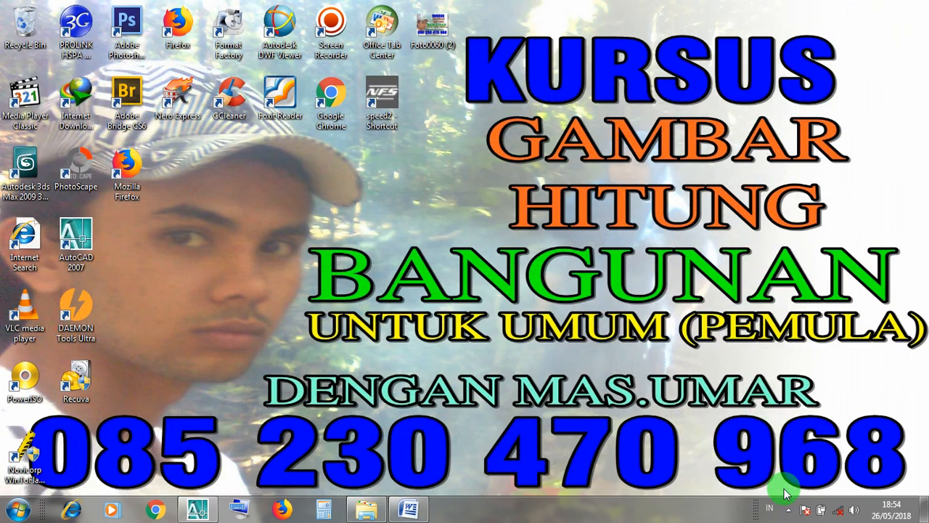
{"action": "left_click", "coordinate": [787, 511]}
{"action": "right_click", "coordinate": [785, 419]}
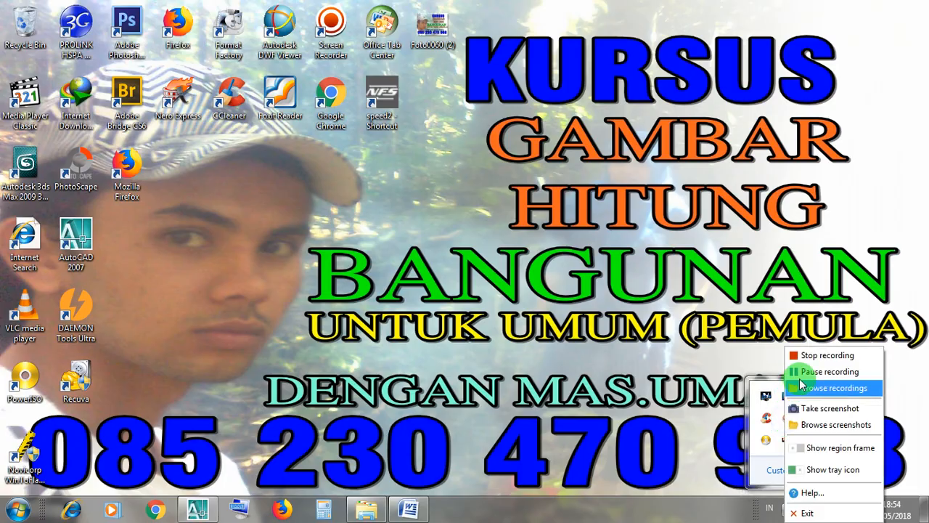